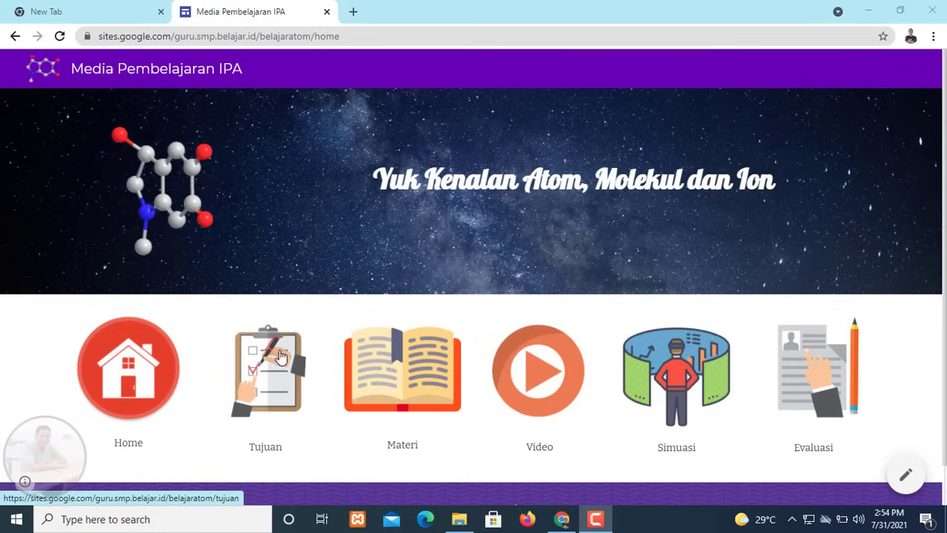
- Look through the sample Media Pembelajaran IPA site, viewing its Tujuan and Materi pages
{"action": "left_click", "coordinate": [271, 374]}
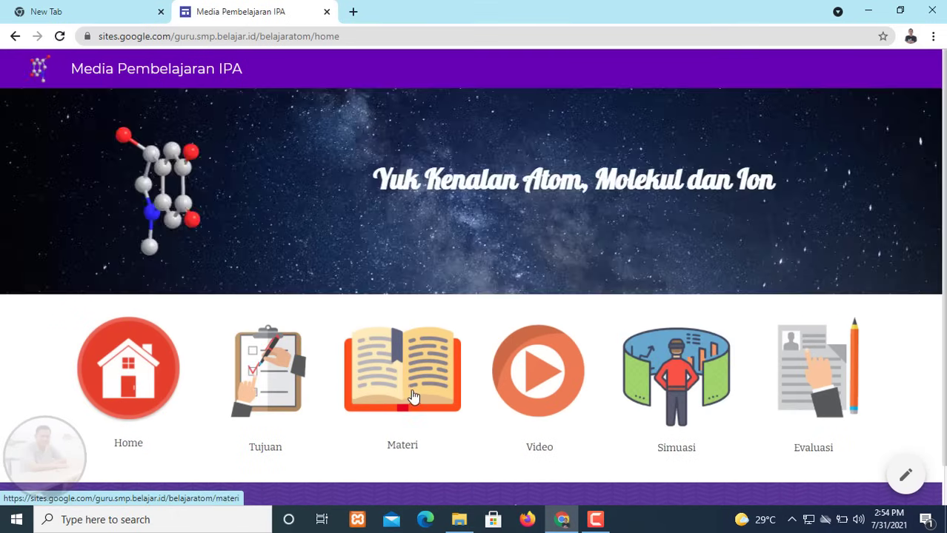
{"action": "left_click", "coordinate": [417, 391]}
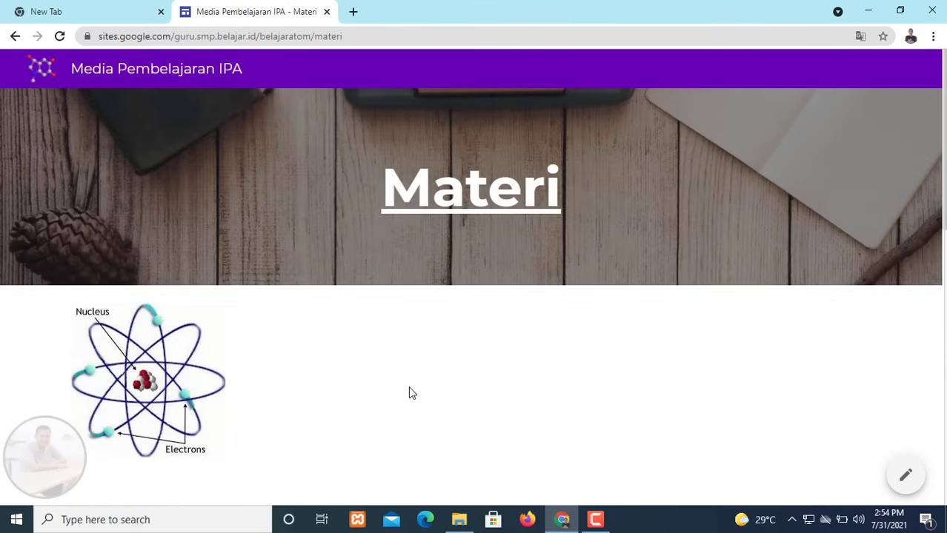
{"action": "scroll", "coordinate": [469, 237], "scroll_direction": "down", "scroll_amount": 1}
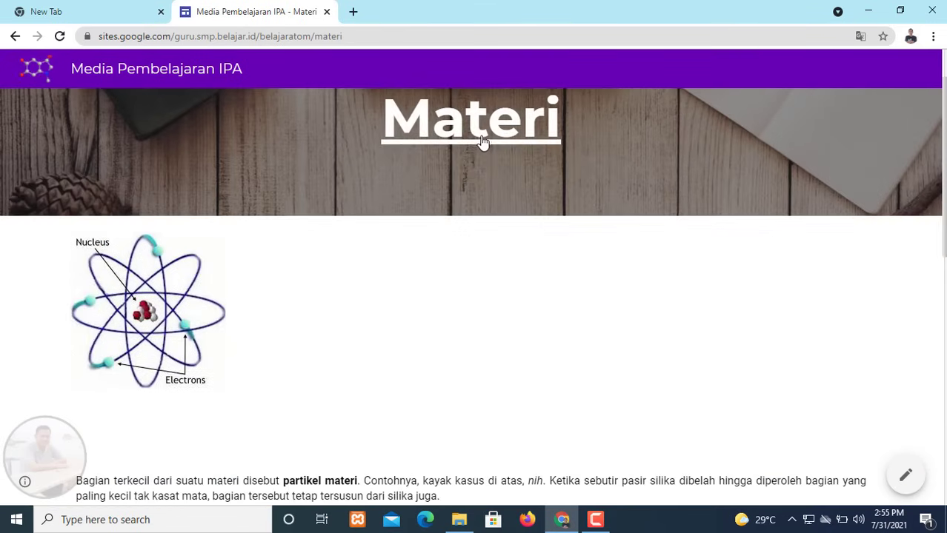
{"action": "left_click", "coordinate": [482, 139]}
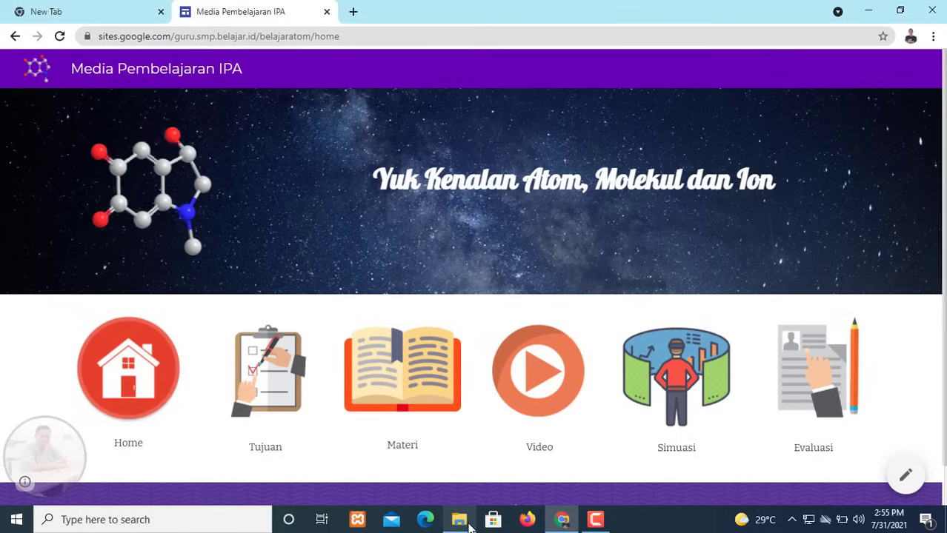
- In File Explorer, examine the contents of the Google Sites-Aset media Pembelajaran folder in Downloads
{"action": "left_click", "coordinate": [461, 523]}
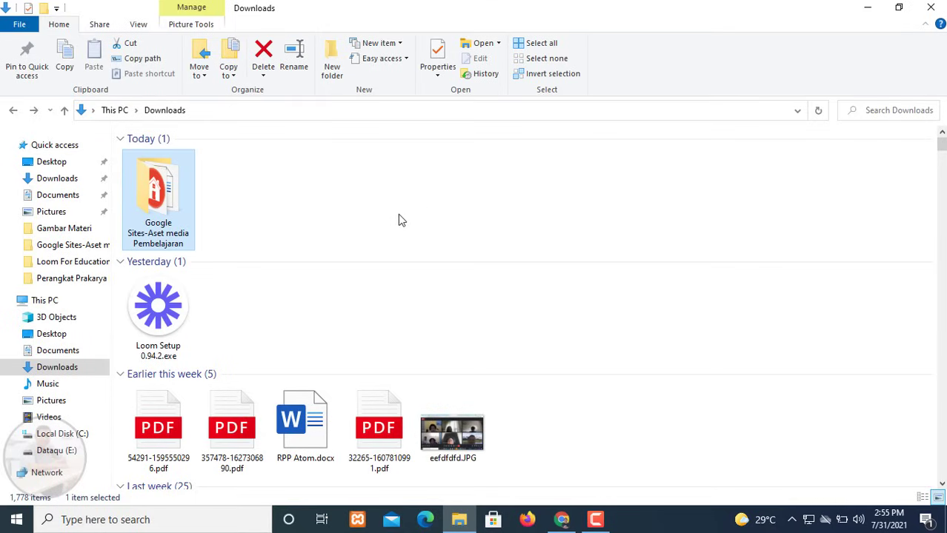
{"action": "double_click", "coordinate": [169, 182]}
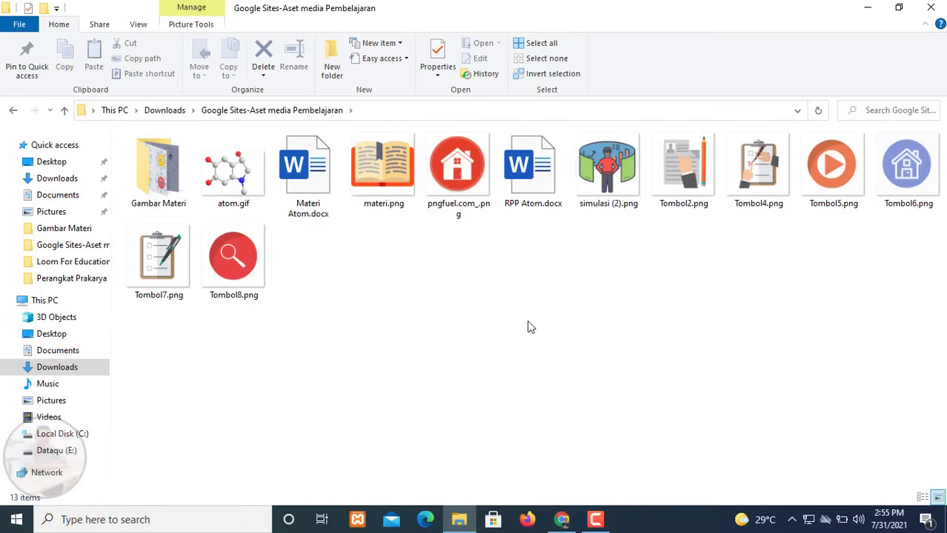
{"action": "double_click", "coordinate": [177, 183]}
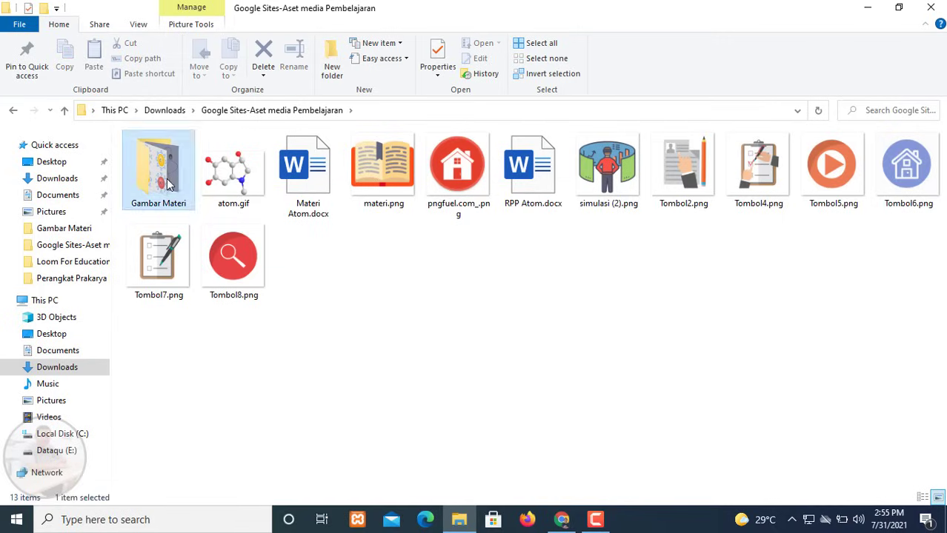
{"action": "left_click", "coordinate": [302, 115]}
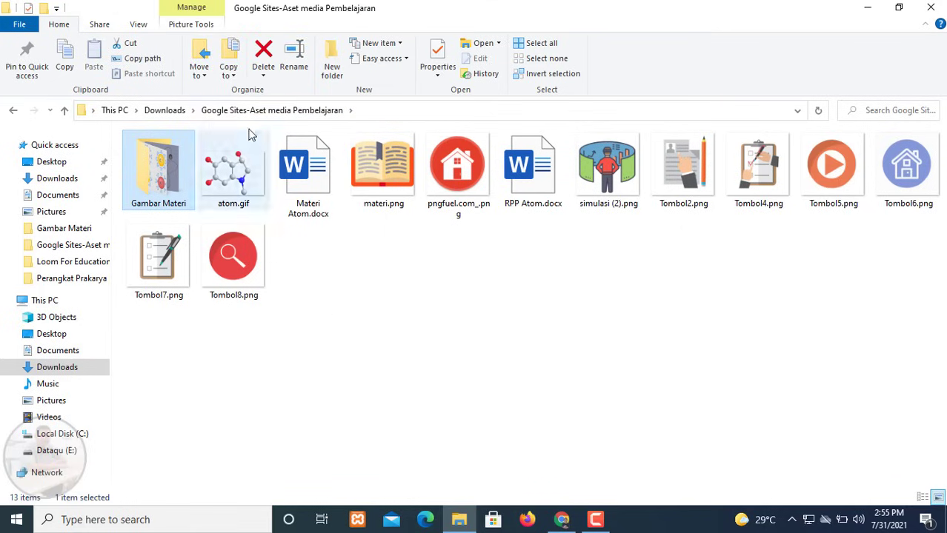
{"action": "left_click", "coordinate": [167, 111]}
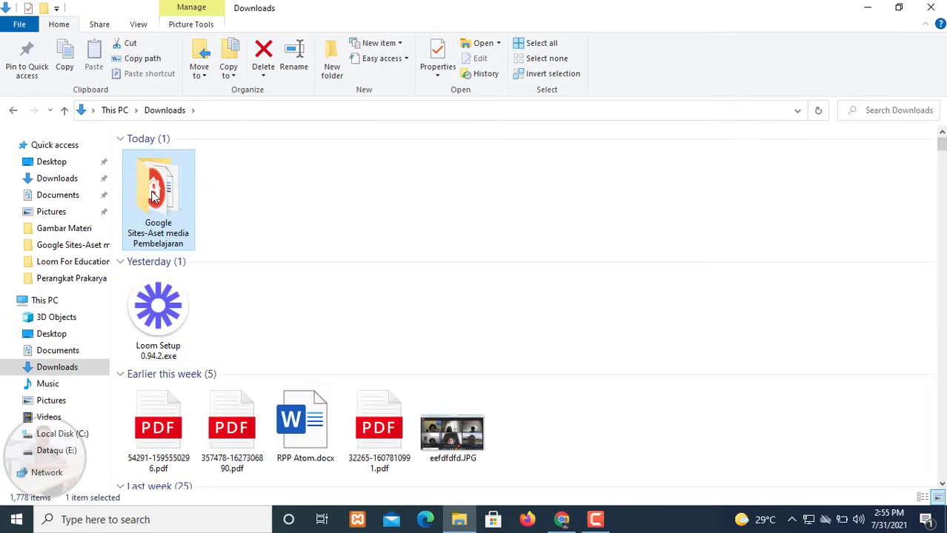
- Switch back to Chrome and check on the empty tab which Google account is signed in
{"action": "left_click", "coordinate": [562, 519]}
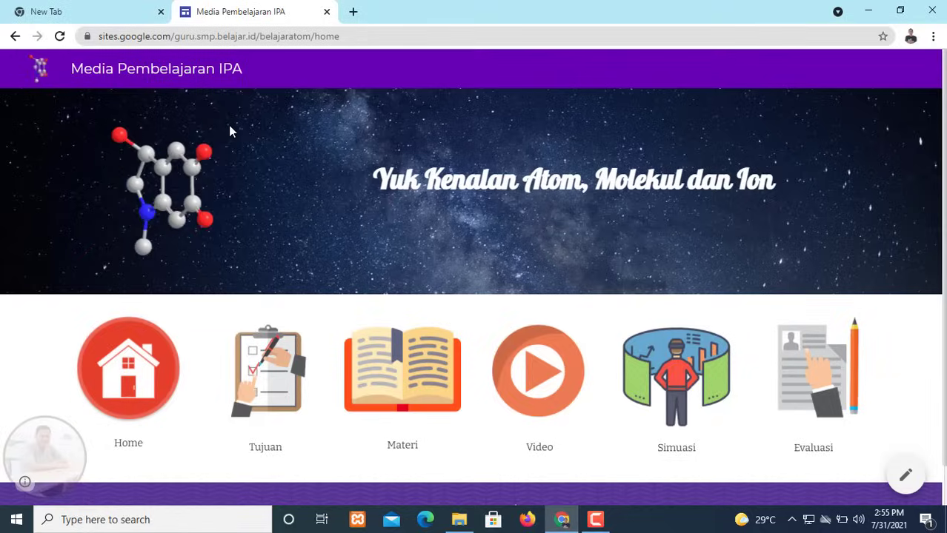
{"action": "left_click", "coordinate": [94, 7]}
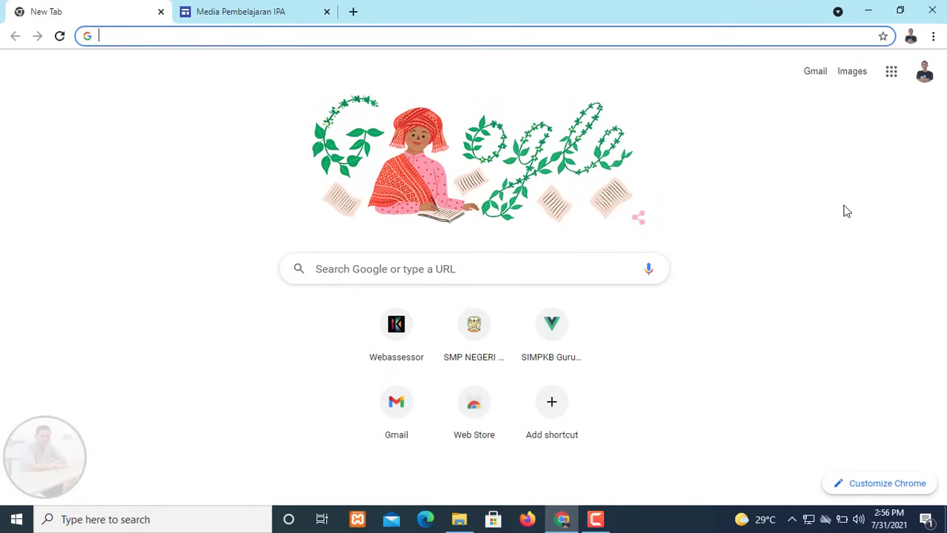
{"action": "left_click", "coordinate": [924, 72]}
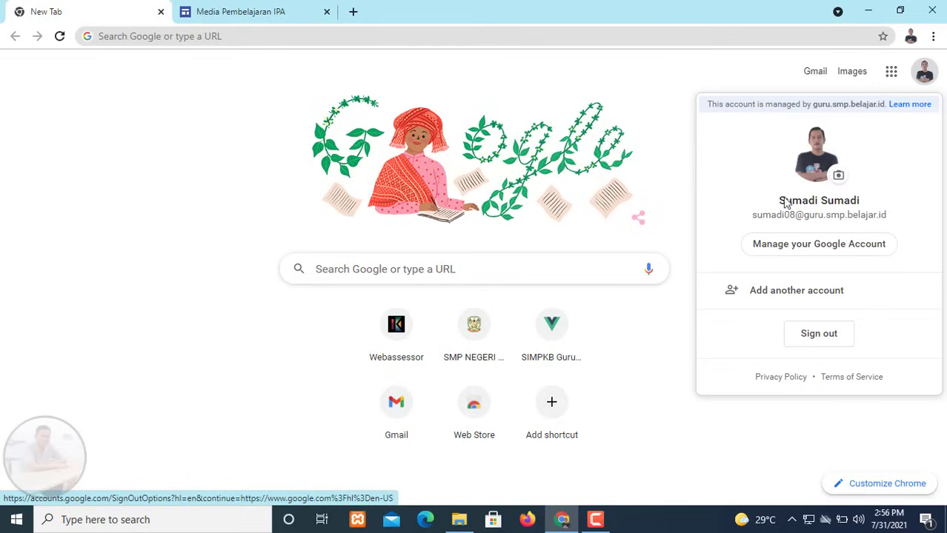
{"action": "left_click", "coordinate": [697, 78]}
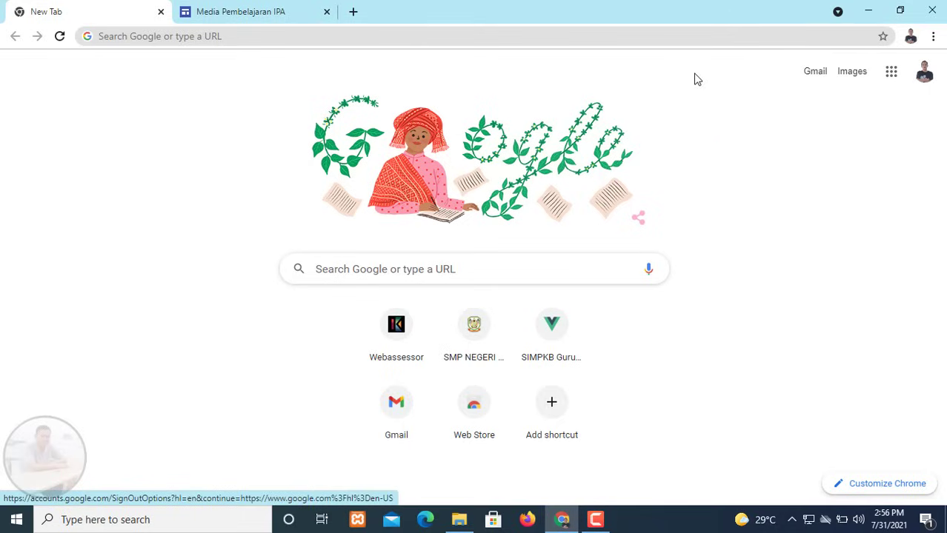
- Open Google Drive and upload the Google Sites-Aset media Pembelajaran folder from Downloads
{"action": "left_click", "coordinate": [893, 83]}
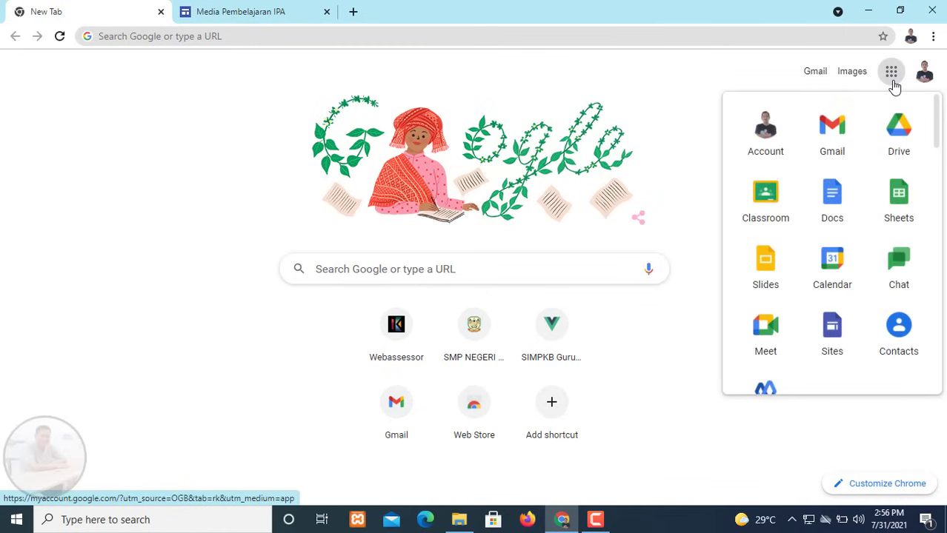
{"action": "left_click", "coordinate": [904, 145]}
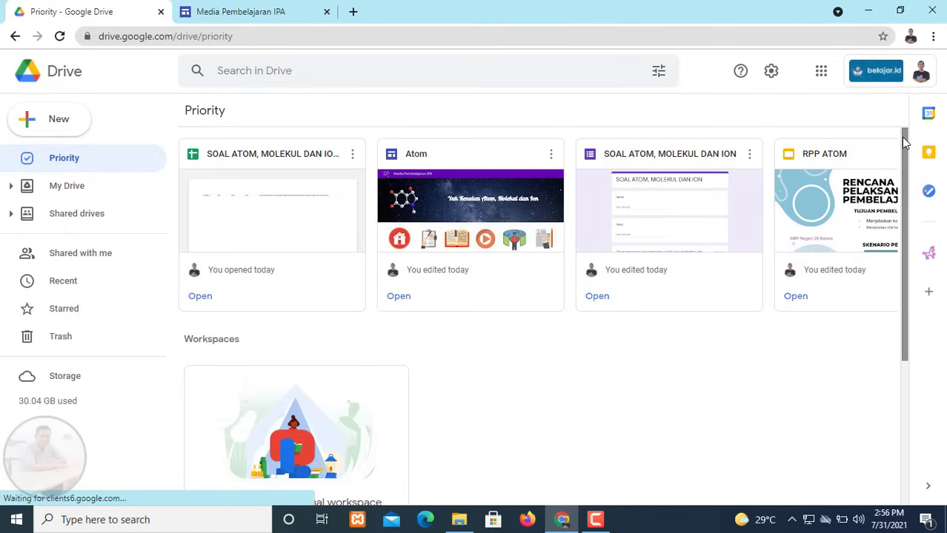
{"action": "left_click", "coordinate": [70, 130]}
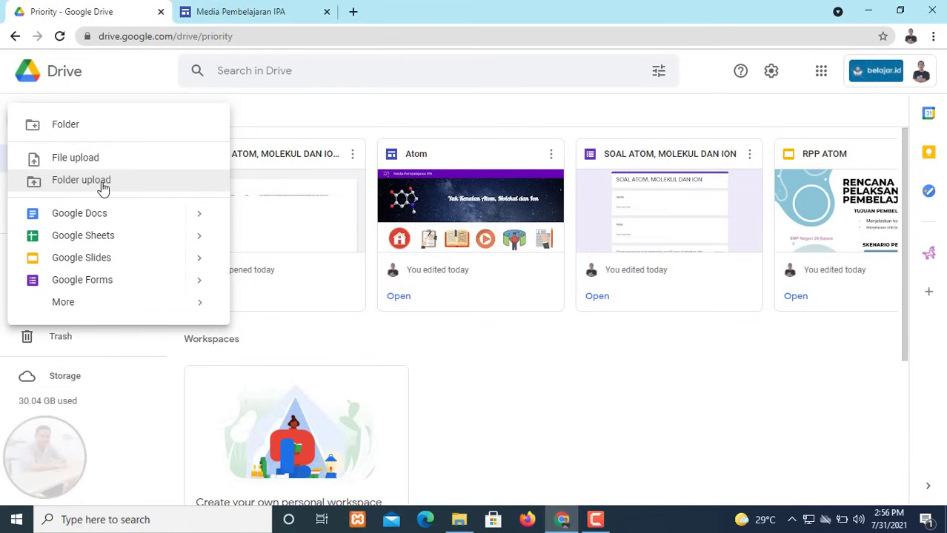
{"action": "left_click", "coordinate": [103, 186]}
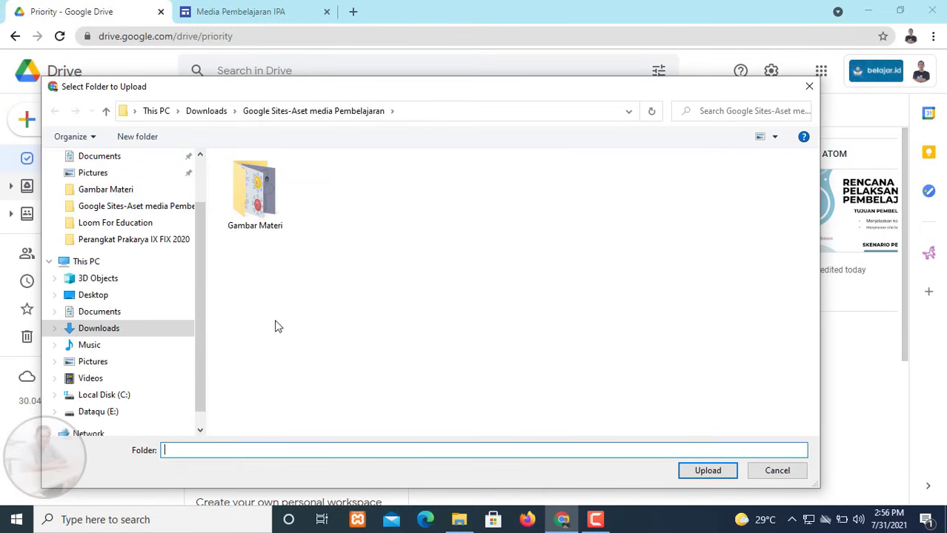
{"action": "left_click", "coordinate": [210, 111]}
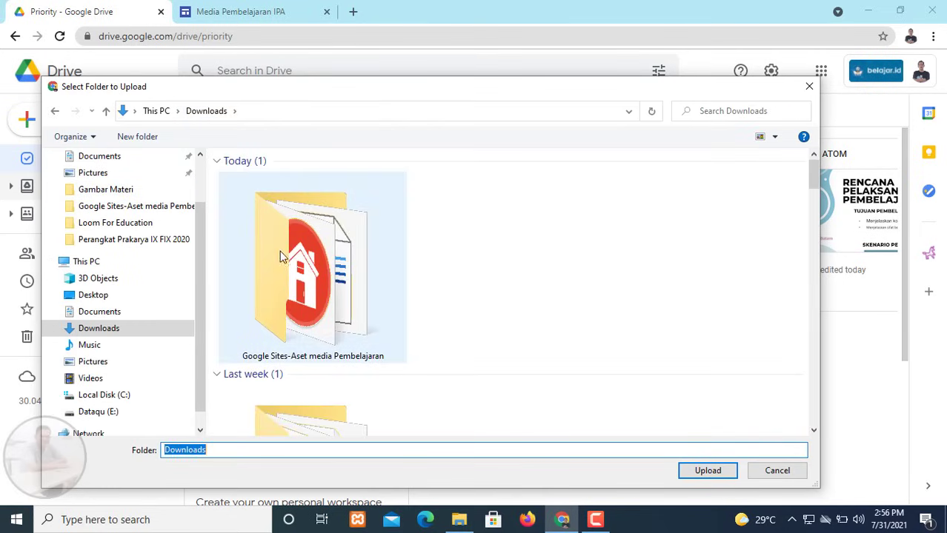
{"action": "left_click", "coordinate": [304, 258]}
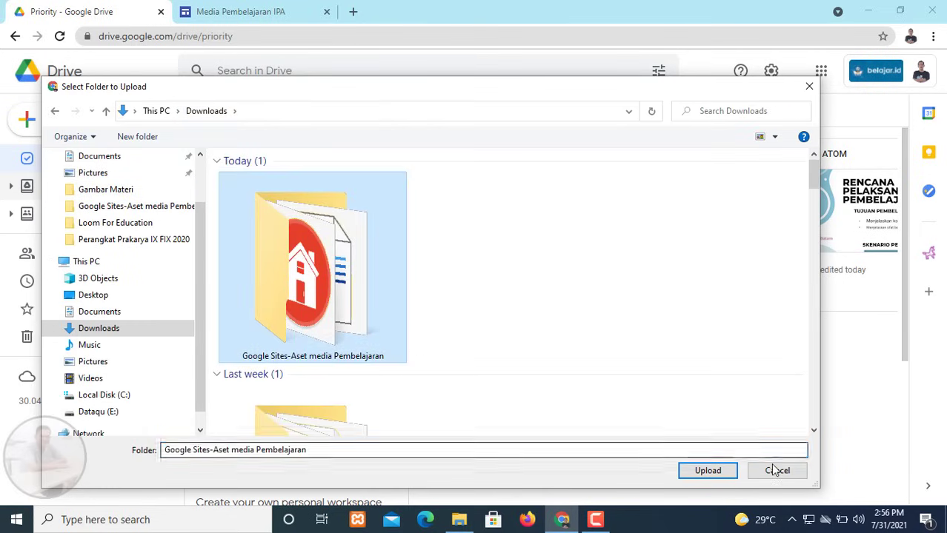
{"action": "left_click", "coordinate": [718, 471]}
{"action": "left_click", "coordinate": [548, 129]}
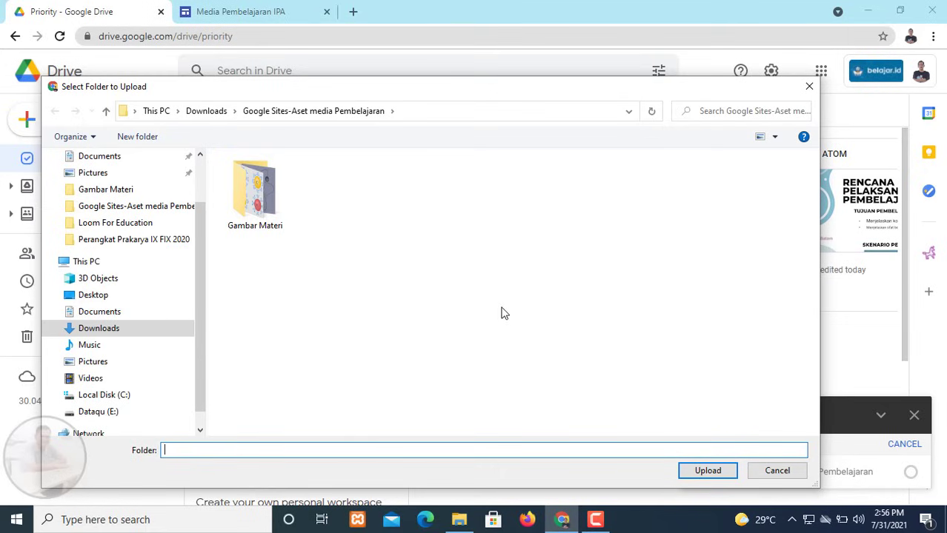
{"action": "left_click", "coordinate": [809, 86]}
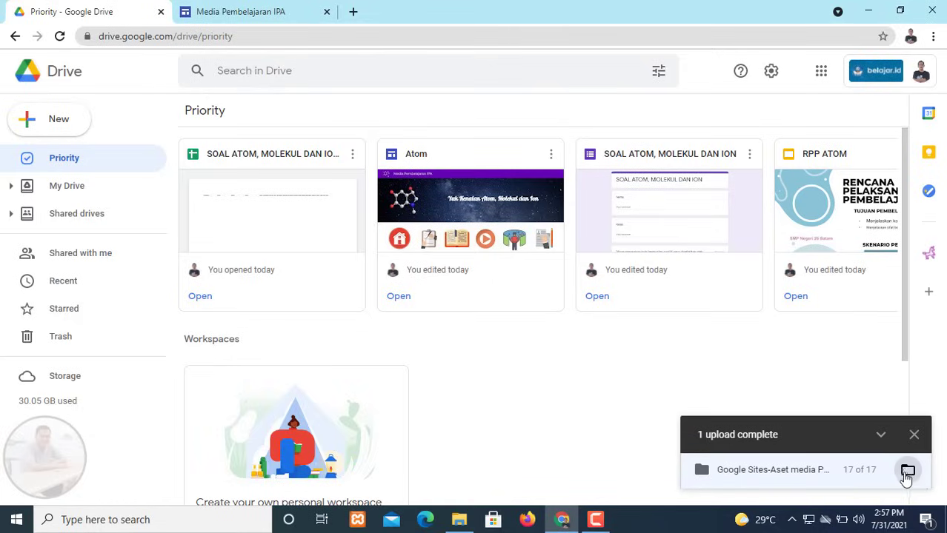
- Dismiss the upload notice, open the Google Sites-Aset media Pembelajaran ok folder in My Drive and review its files
{"action": "left_click", "coordinate": [66, 192]}
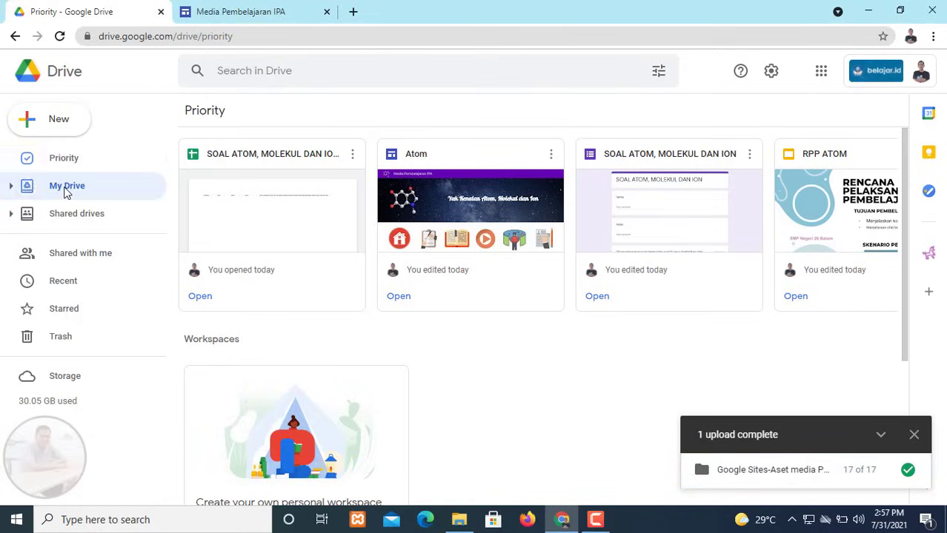
{"action": "left_click", "coordinate": [915, 437]}
{"action": "scroll", "coordinate": [609, 359], "scroll_direction": "down", "scroll_amount": 4}
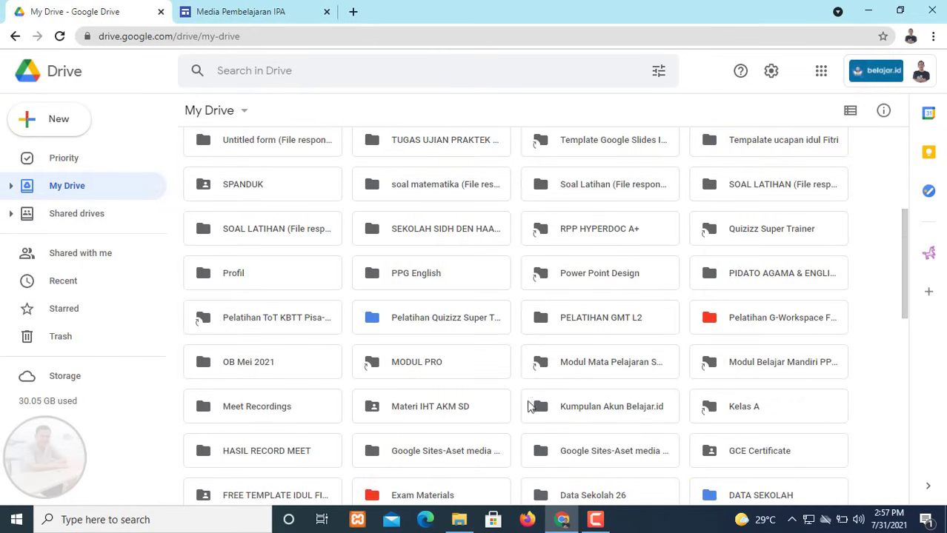
{"action": "double_click", "coordinate": [419, 455]}
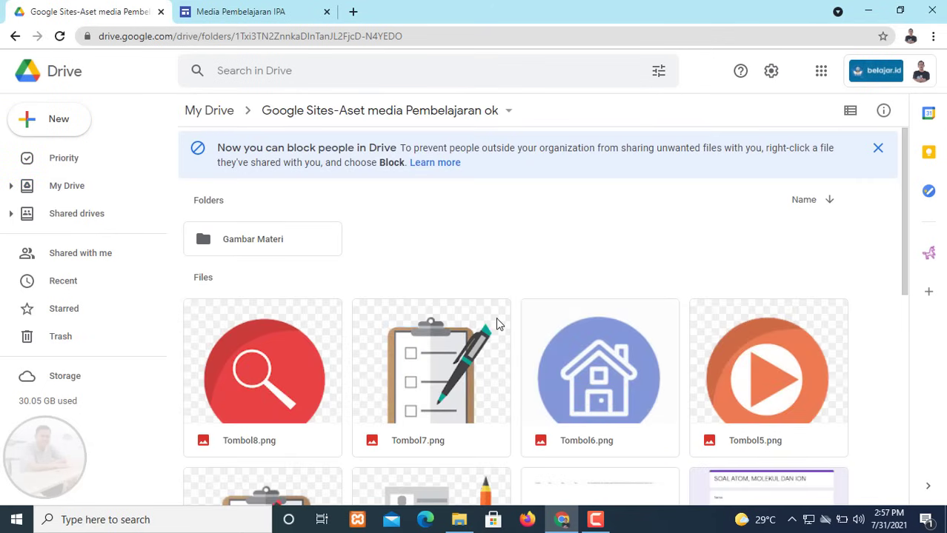
{"action": "scroll", "coordinate": [495, 313], "scroll_direction": "down", "scroll_amount": 9}
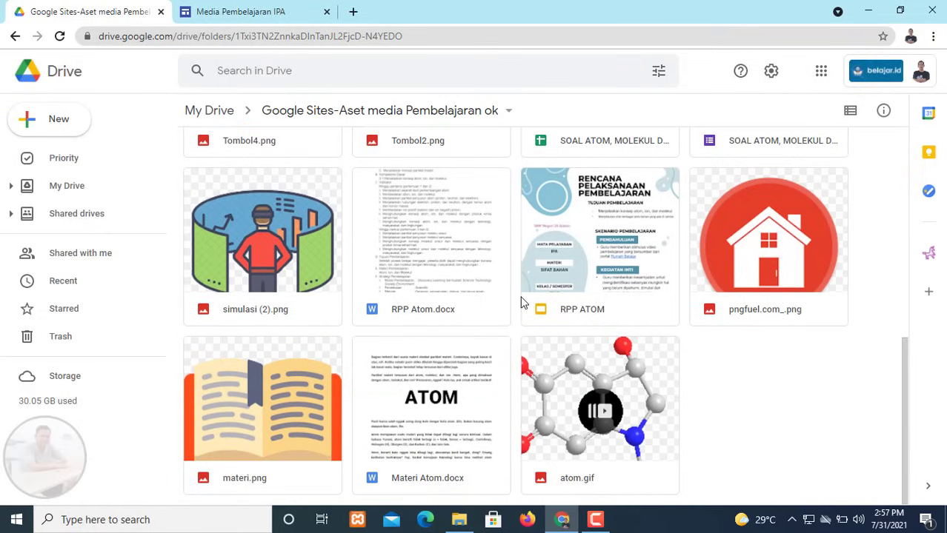
{"action": "scroll", "coordinate": [521, 302], "scroll_direction": "up", "scroll_amount": 2}
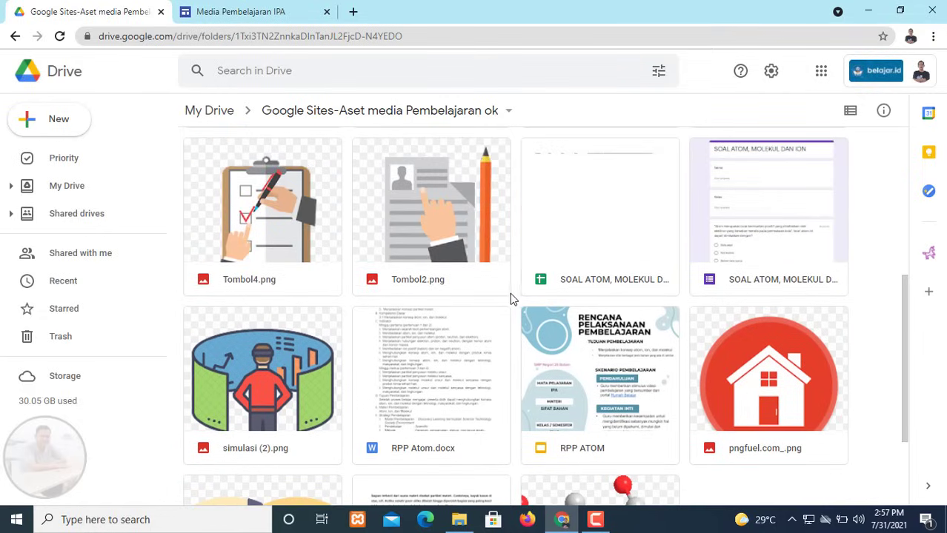
{"action": "scroll", "coordinate": [341, 231], "scroll_direction": "down", "scroll_amount": 2}
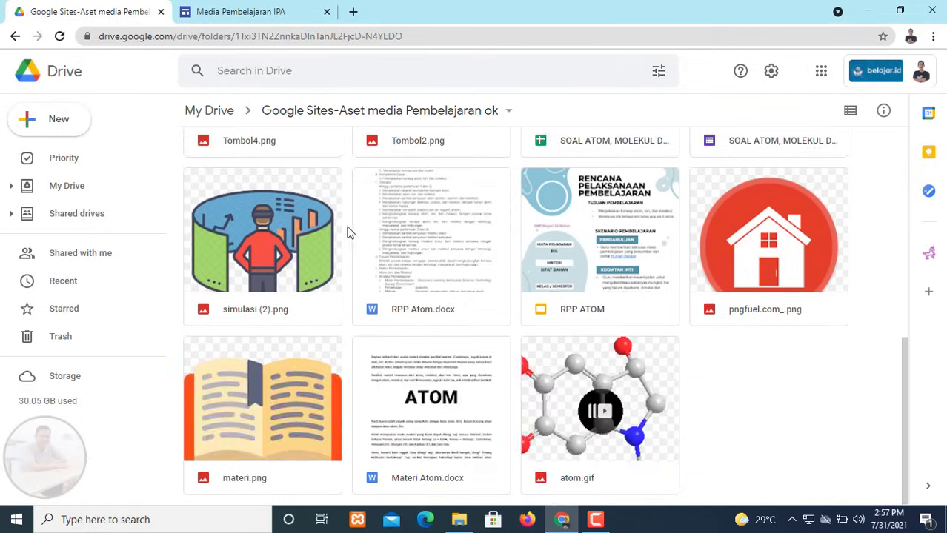
{"action": "scroll", "coordinate": [511, 271], "scroll_direction": "up", "scroll_amount": 3}
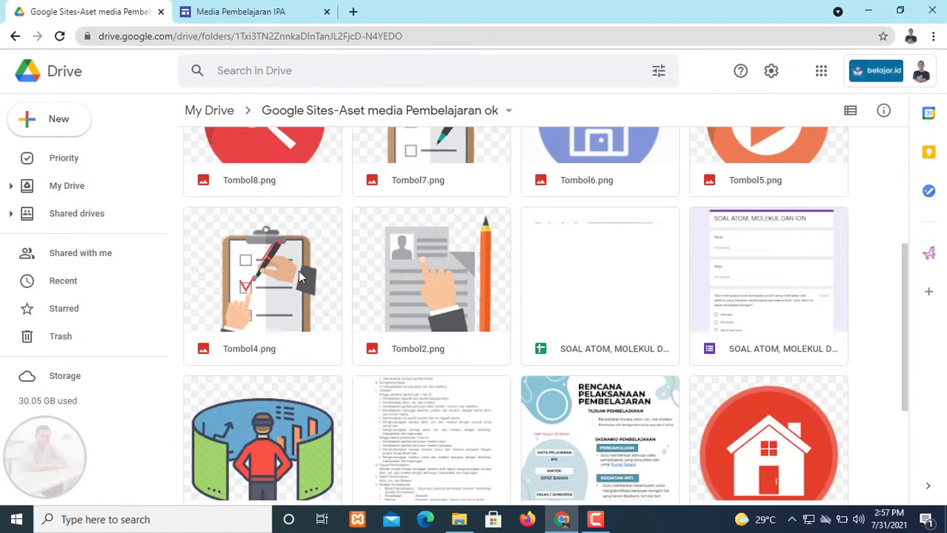
- Create a new blank Google Sites site from within the open Drive folder
{"action": "left_click", "coordinate": [820, 80]}
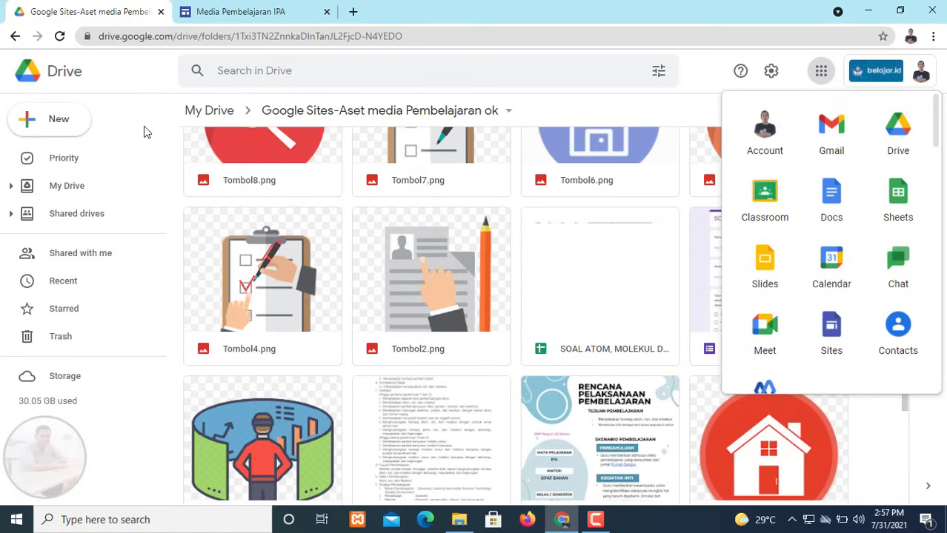
{"action": "left_click", "coordinate": [59, 120]}
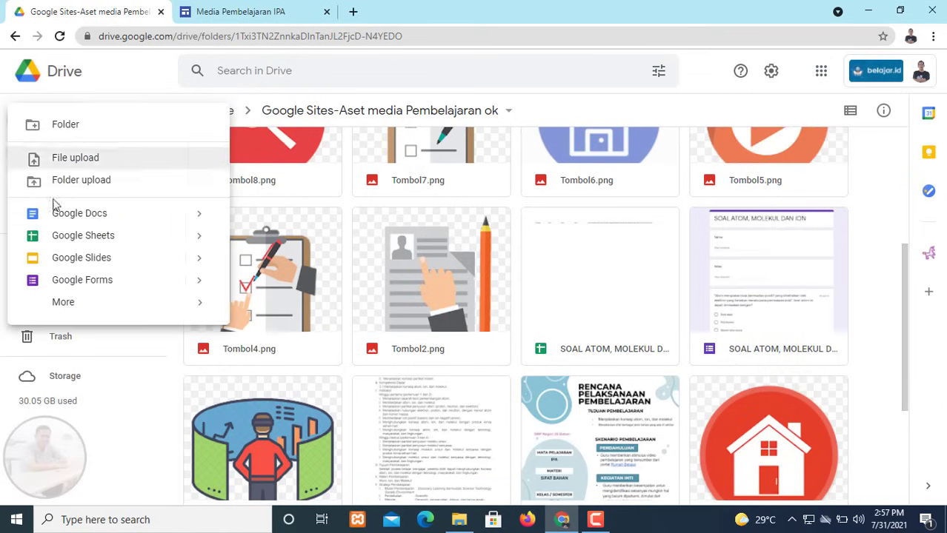
{"action": "mouse_move", "coordinate": [54, 301]}
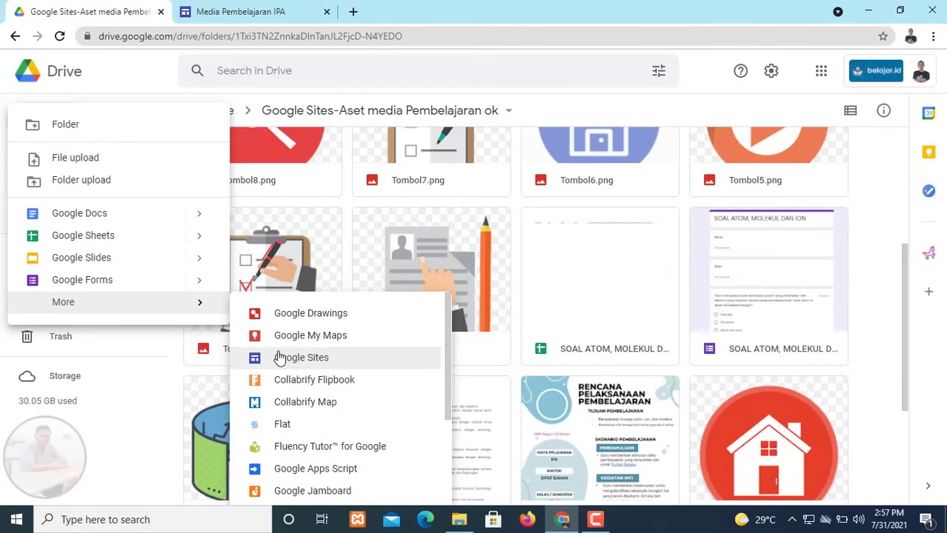
{"action": "left_click", "coordinate": [301, 361]}
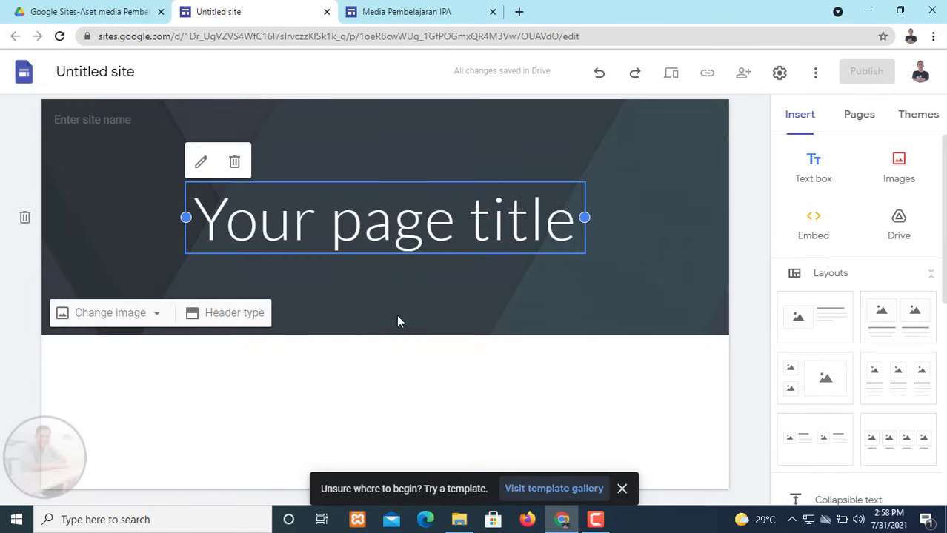
- Name the untitled site document "Bahan Ajar IPA-Atom"
{"action": "left_click", "coordinate": [116, 70]}
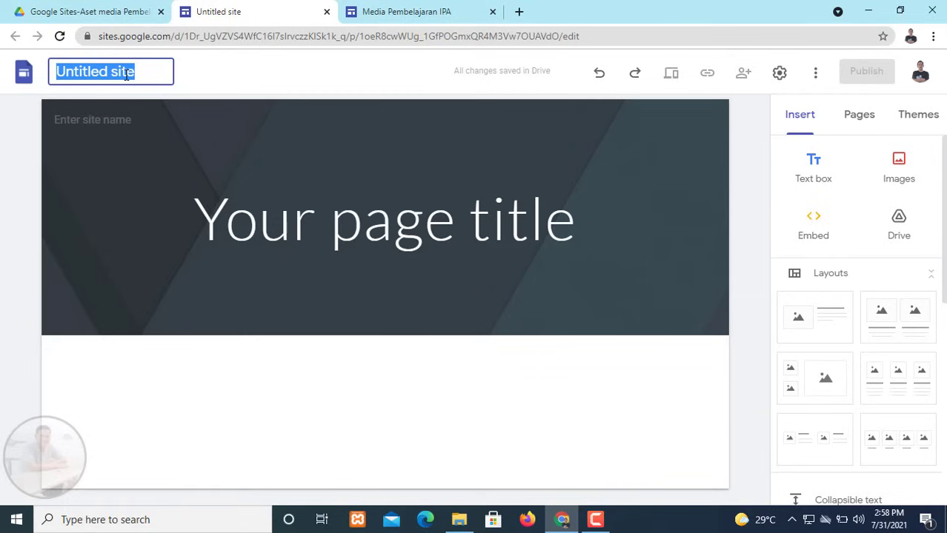
{"action": "type", "text": "Bahan Ajar IPA-"}
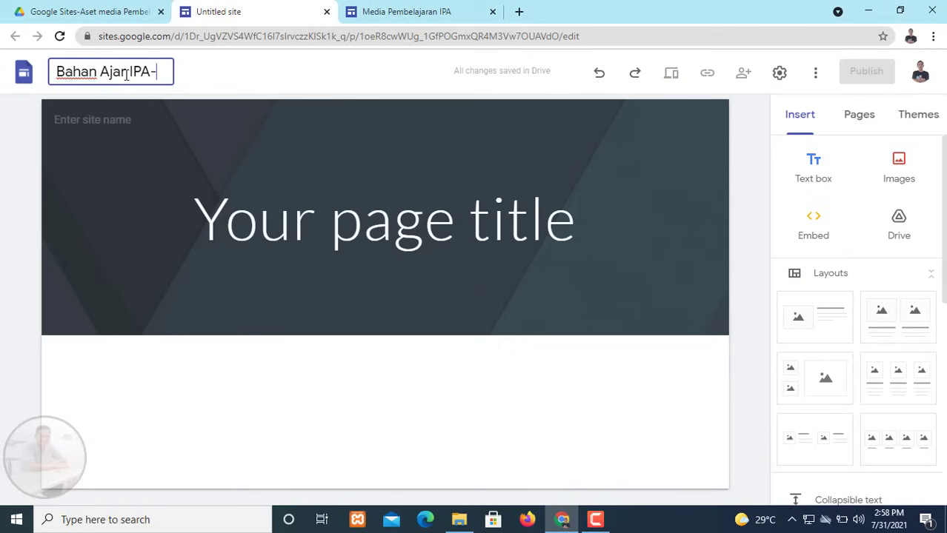
{"action": "type", "text": "Atom"}
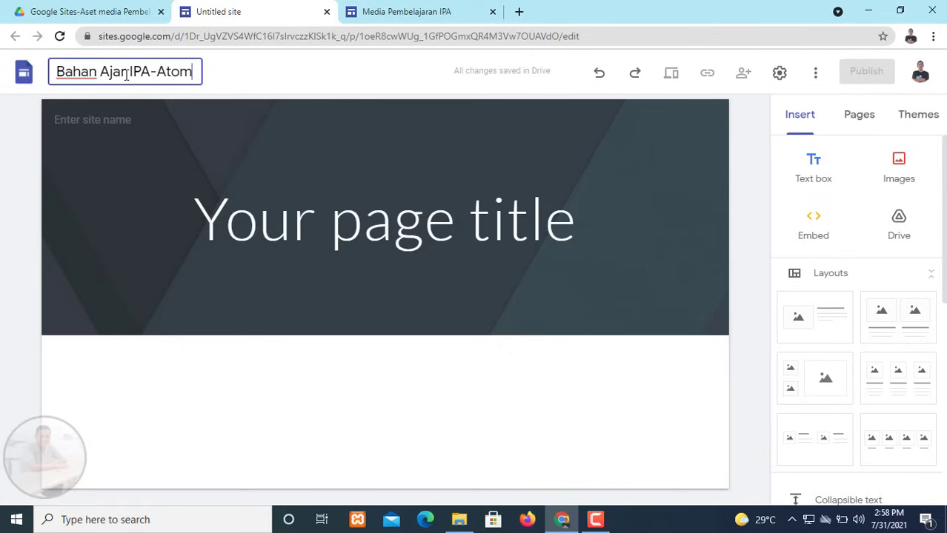
- Replace the site name in the page header with "Media Pembelajaran IPA"
{"action": "left_click", "coordinate": [192, 172]}
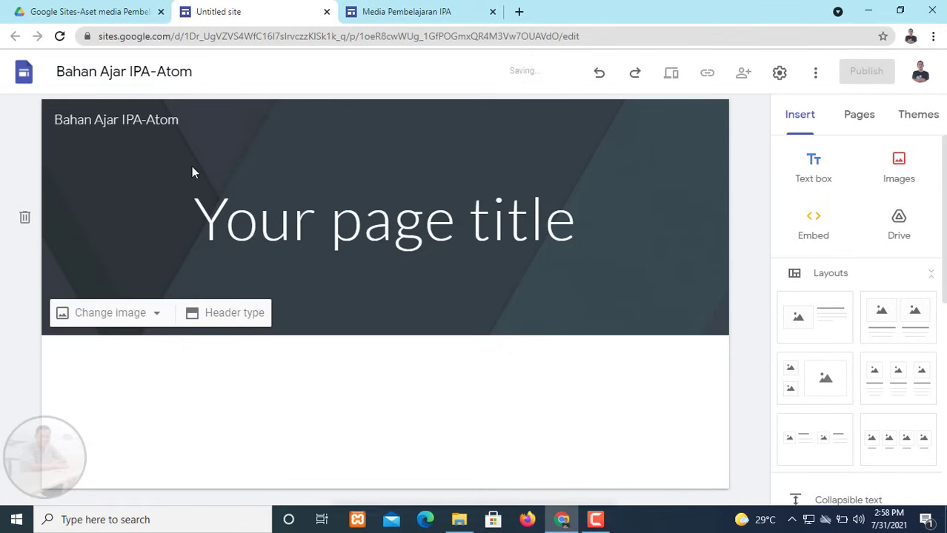
{"action": "left_click", "coordinate": [101, 121]}
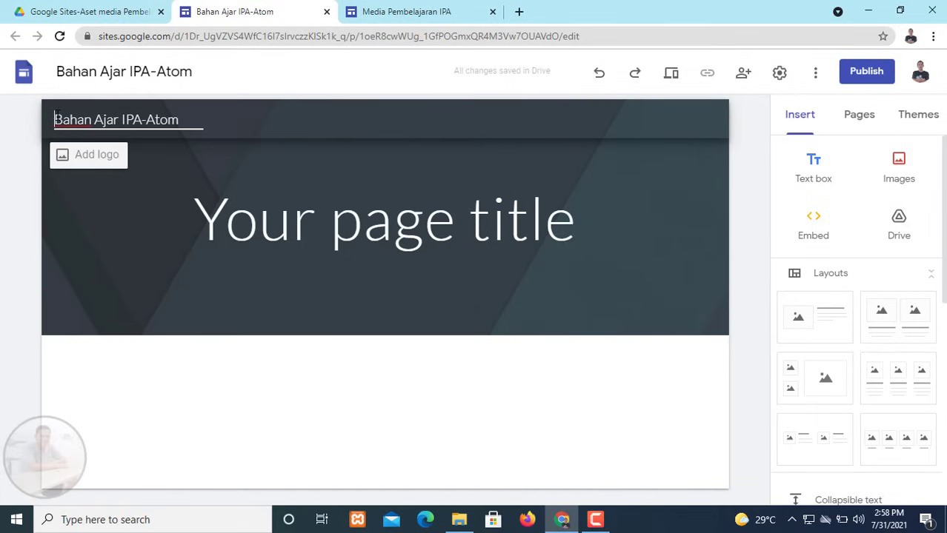
{"action": "left_click_drag", "start_coordinate": [57, 113], "coordinate": [193, 126]}
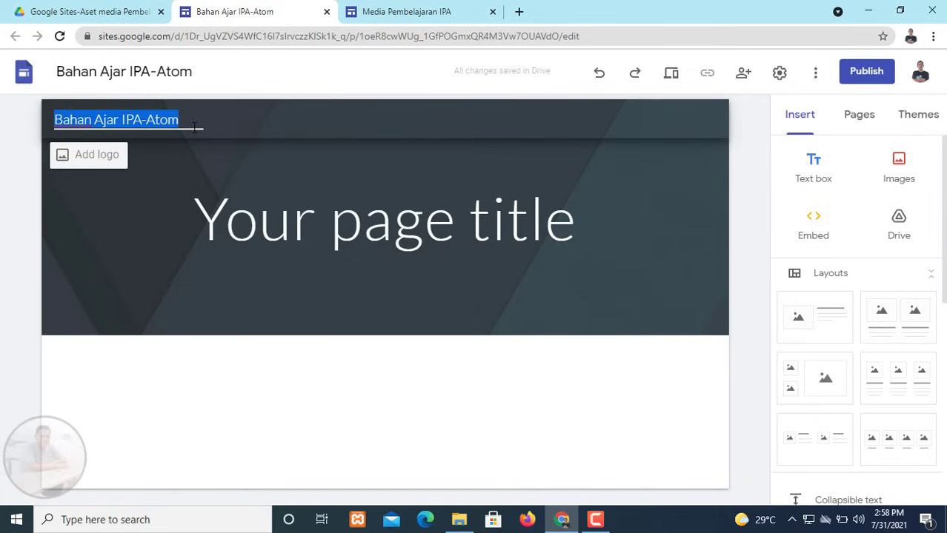
{"action": "type", "text": "Media Pembelajaran"}
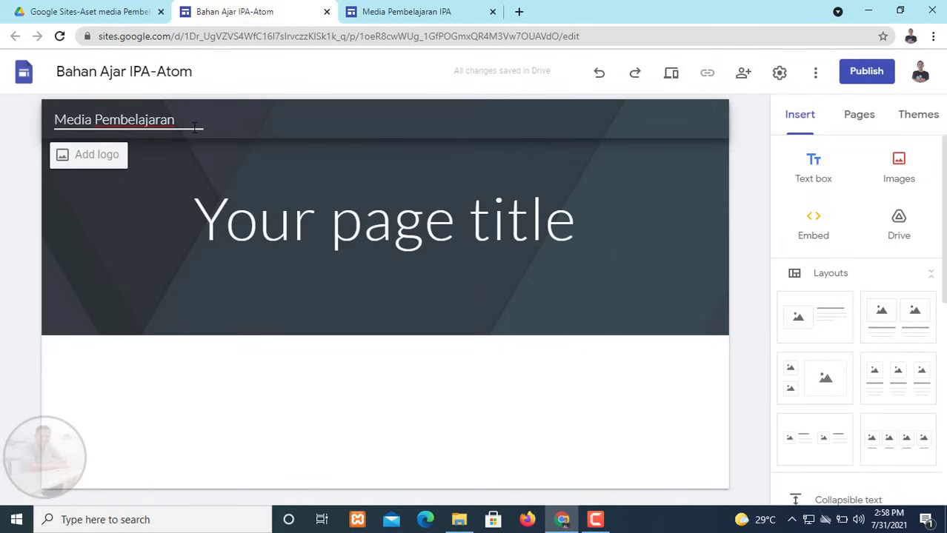
{"action": "type", "text": "IPA"}
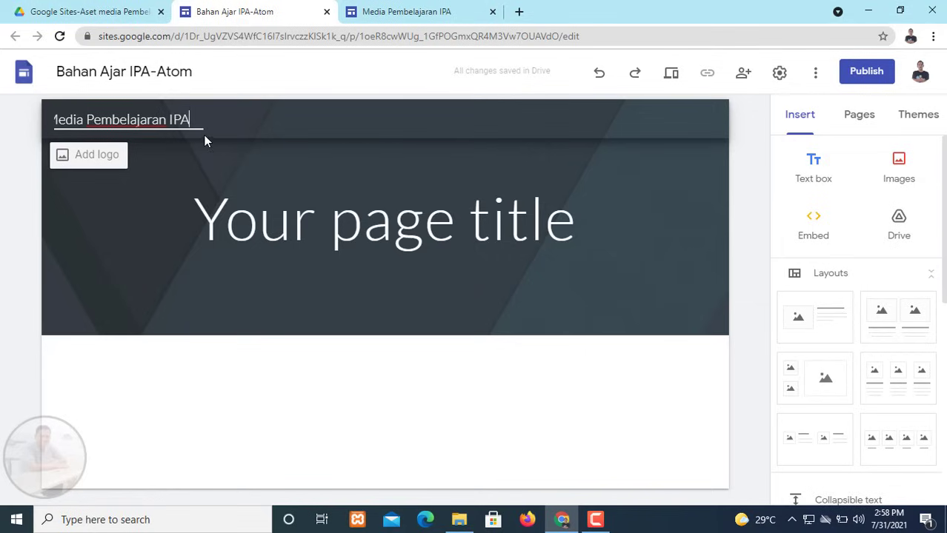
{"action": "key", "text": "Return"}
{"action": "left_click", "coordinate": [158, 123]}
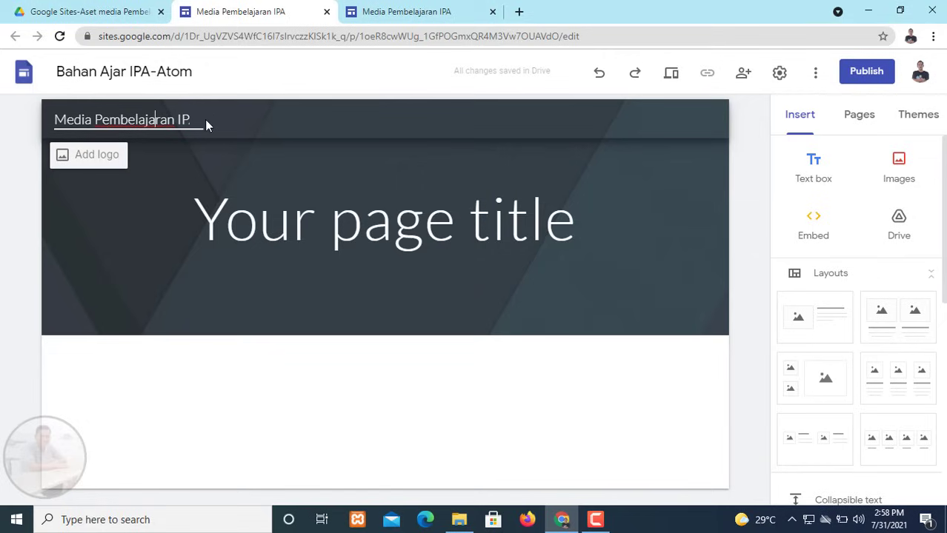
- Upload atom.gif from the Google Sites-Aset media Pembelajaran folder as the site logo and close the settings
{"action": "left_click", "coordinate": [110, 164]}
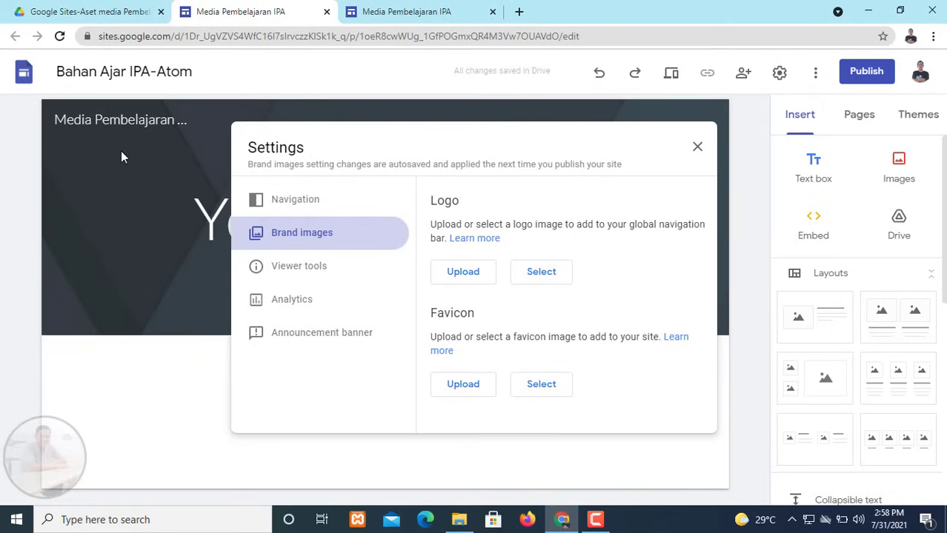
{"action": "left_click", "coordinate": [465, 274]}
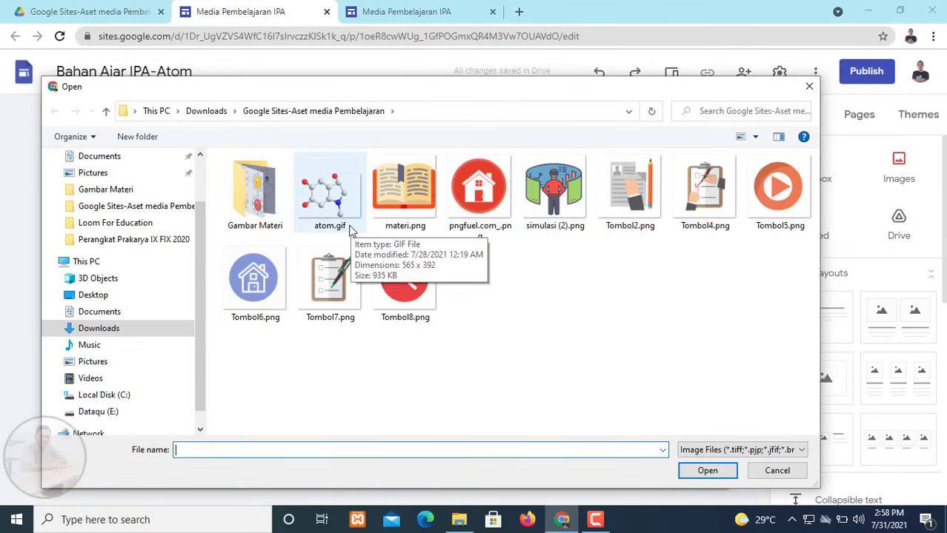
{"action": "left_click", "coordinate": [326, 206]}
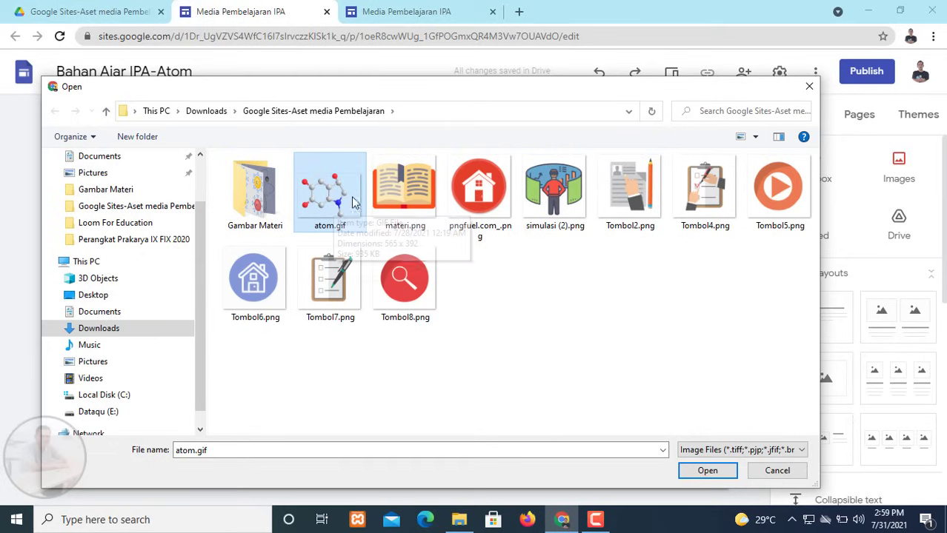
{"action": "left_click", "coordinate": [705, 471]}
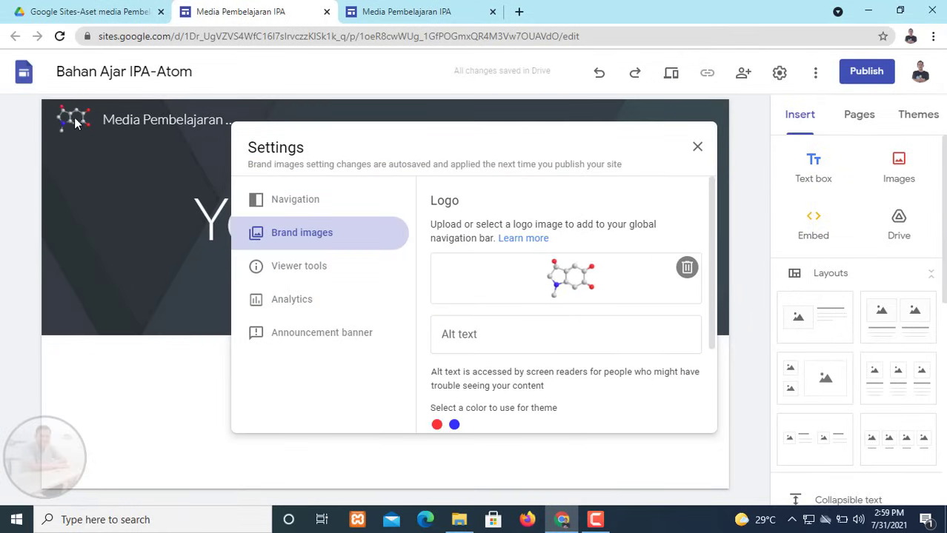
{"action": "scroll", "coordinate": [635, 340], "scroll_direction": "down", "scroll_amount": 3}
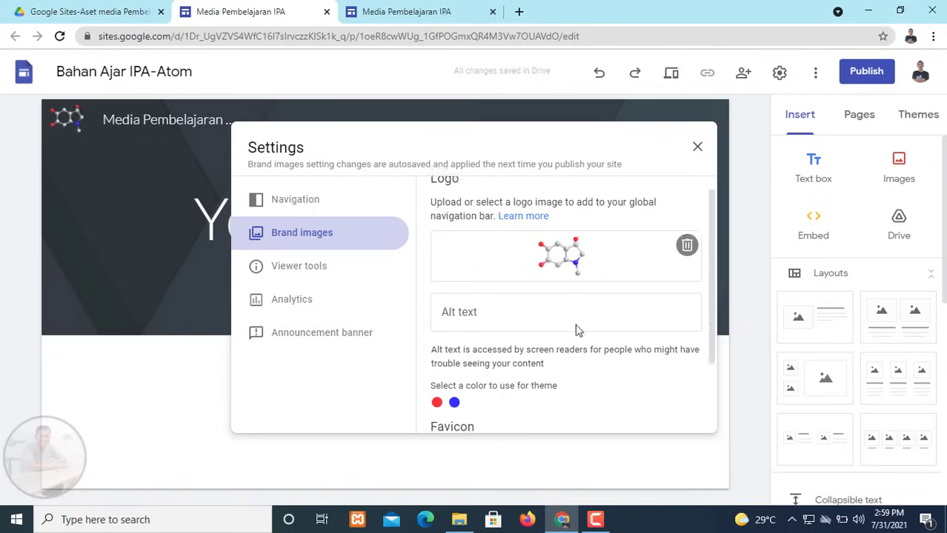
{"action": "left_click", "coordinate": [697, 147]}
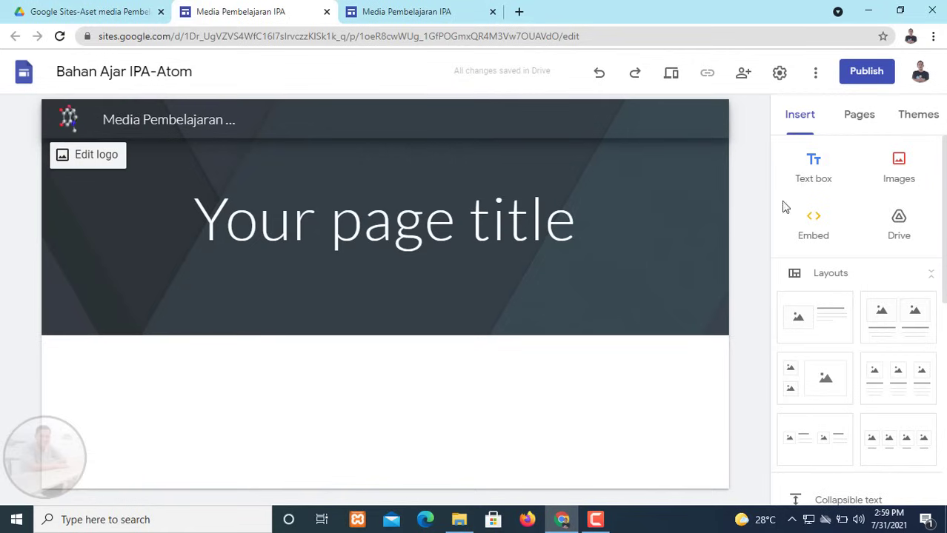
- Look through the insertable elements, from text box and layouts to charts, and check the site's page list
{"action": "scroll", "coordinate": [818, 215], "scroll_direction": "down", "scroll_amount": 1}
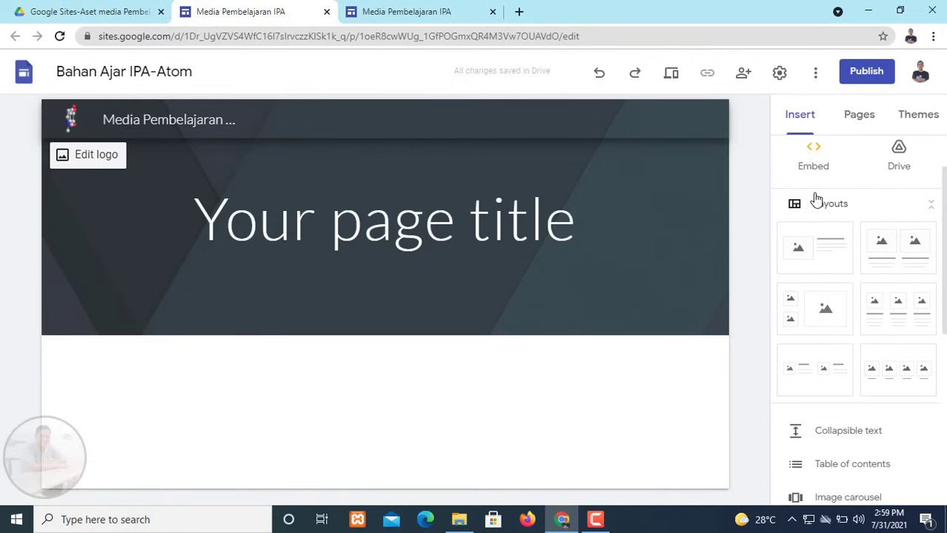
{"action": "scroll", "coordinate": [824, 196], "scroll_direction": "up", "scroll_amount": 1}
{"action": "scroll", "coordinate": [857, 217], "scroll_direction": "down", "scroll_amount": 2}
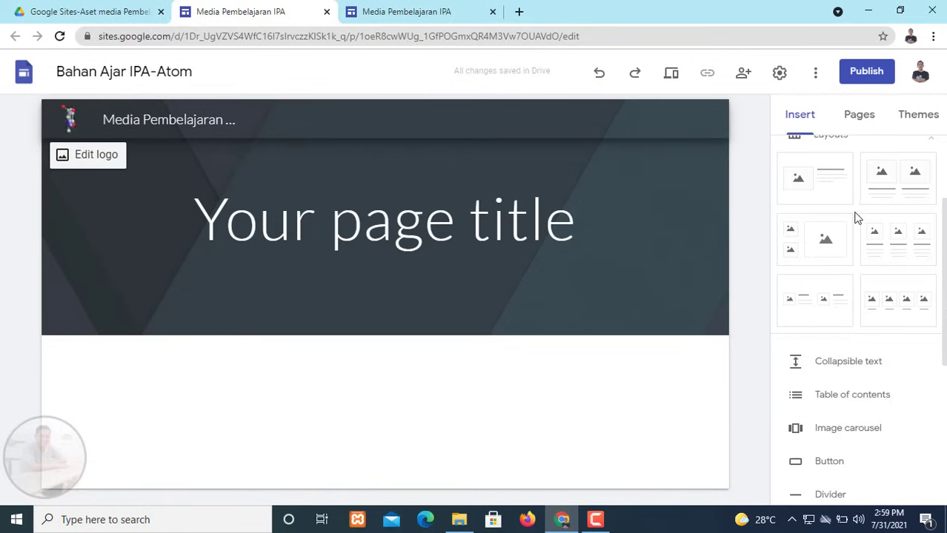
{"action": "scroll", "coordinate": [850, 212], "scroll_direction": "up", "scroll_amount": 2}
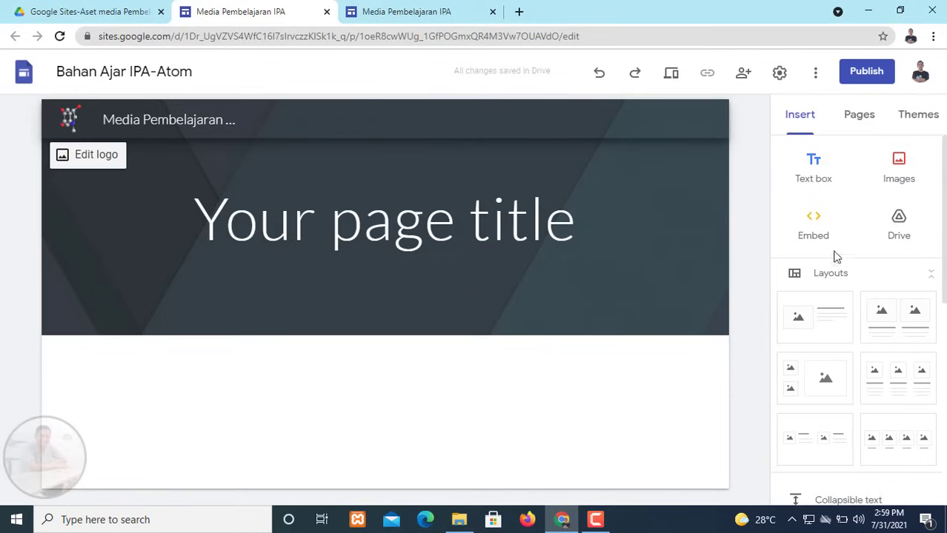
{"action": "scroll", "coordinate": [848, 289], "scroll_direction": "down", "scroll_amount": 3}
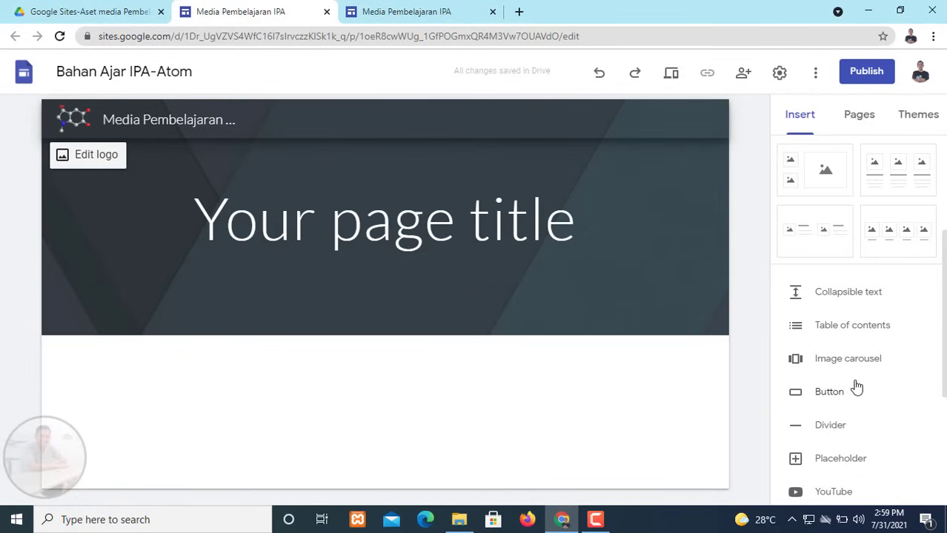
{"action": "scroll", "coordinate": [861, 397], "scroll_direction": "down", "scroll_amount": 1}
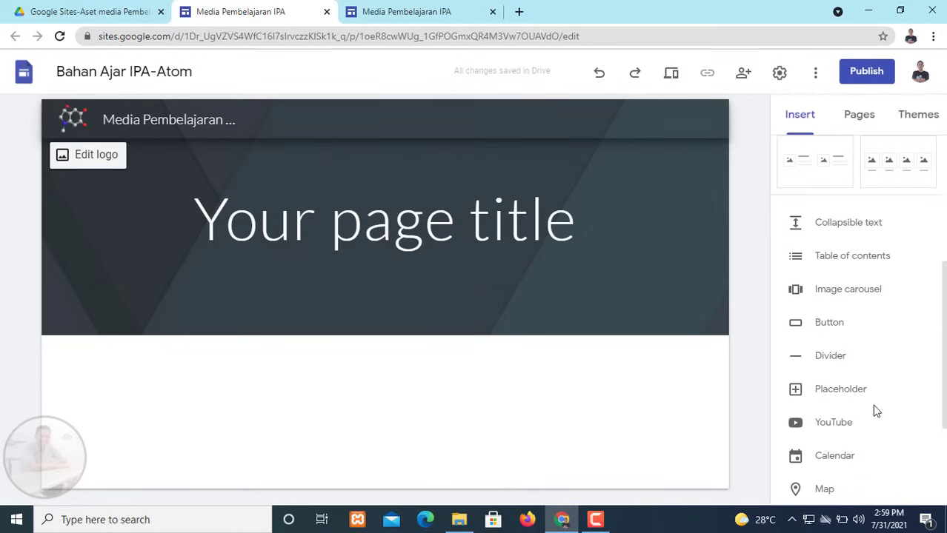
{"action": "scroll", "coordinate": [863, 416], "scroll_direction": "down", "scroll_amount": 1}
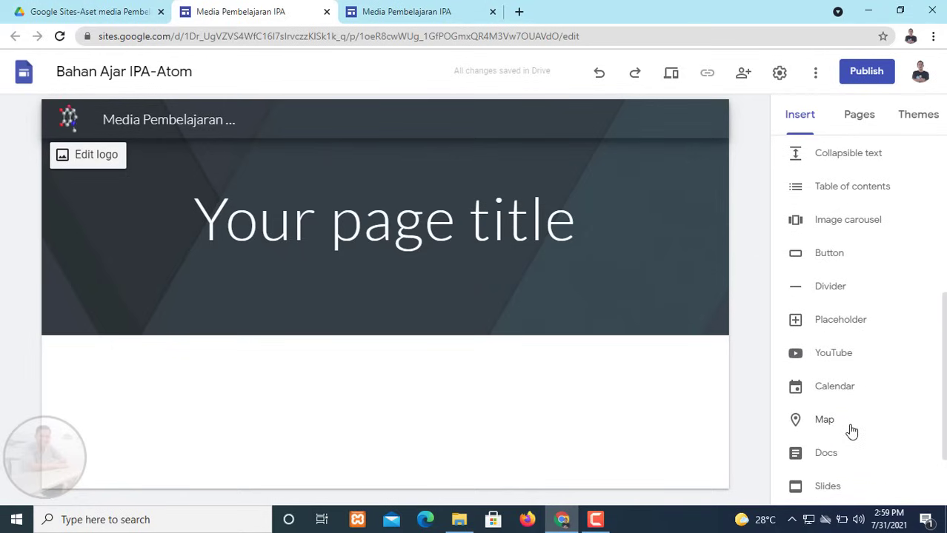
{"action": "scroll", "coordinate": [850, 431], "scroll_direction": "down", "scroll_amount": 1}
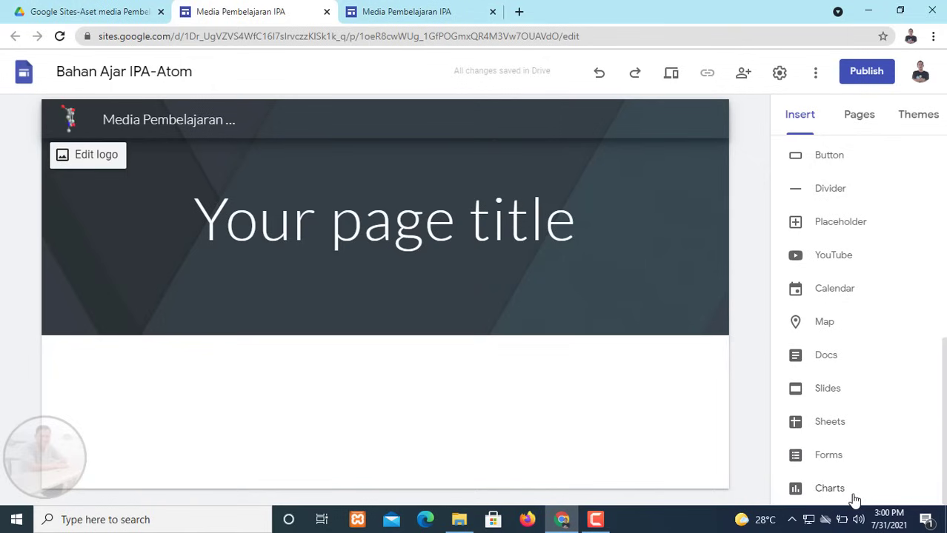
{"action": "scroll", "coordinate": [854, 421], "scroll_direction": "up", "scroll_amount": 5}
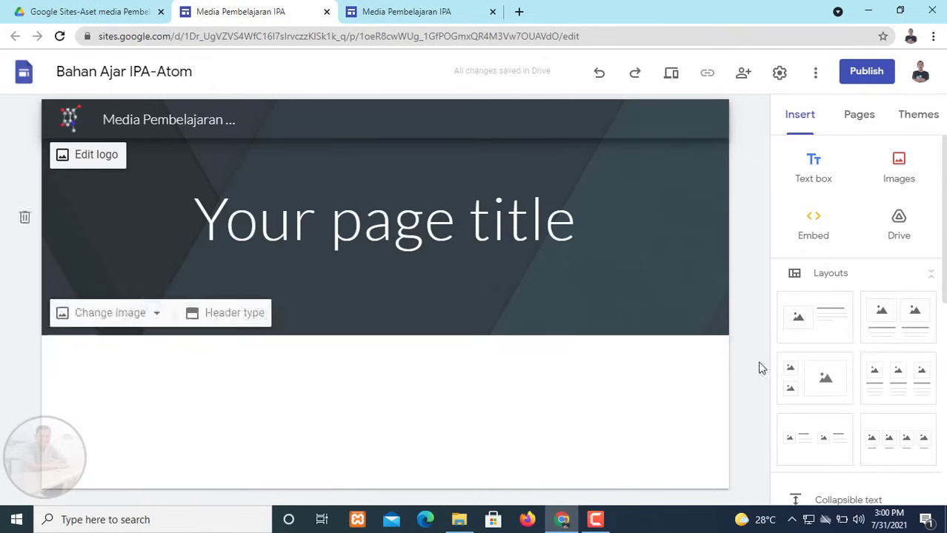
{"action": "left_click", "coordinate": [848, 127]}
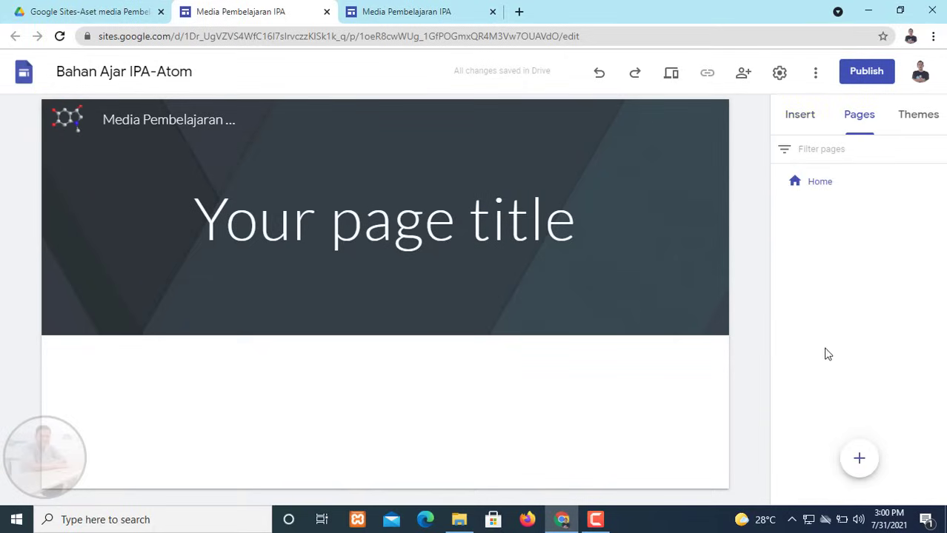
- Apply the Vision theme to the site
{"action": "left_click", "coordinate": [924, 121]}
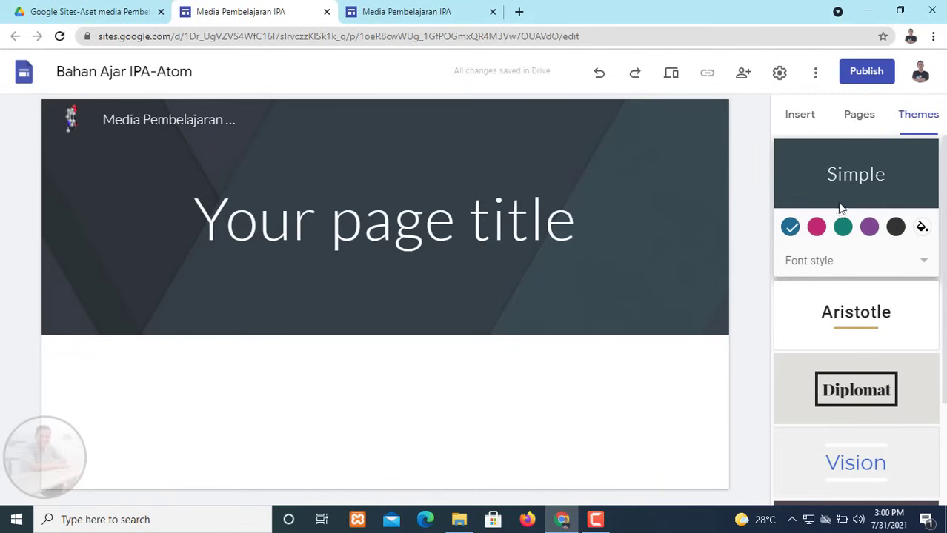
{"action": "scroll", "coordinate": [890, 392], "scroll_direction": "down", "scroll_amount": 2}
{"action": "left_click", "coordinate": [865, 335]}
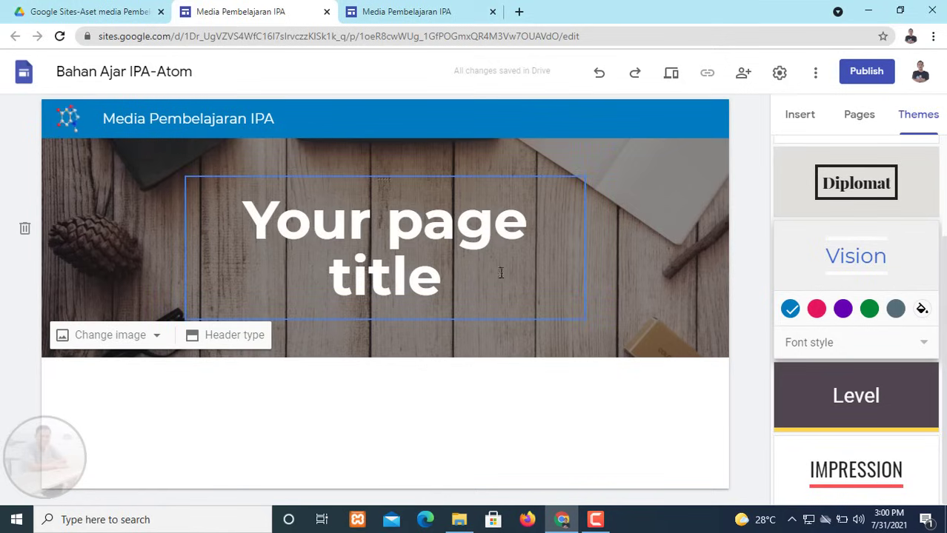
- Change the header background to the dark blue starry night sky image from the gallery
{"action": "left_click", "coordinate": [156, 340]}
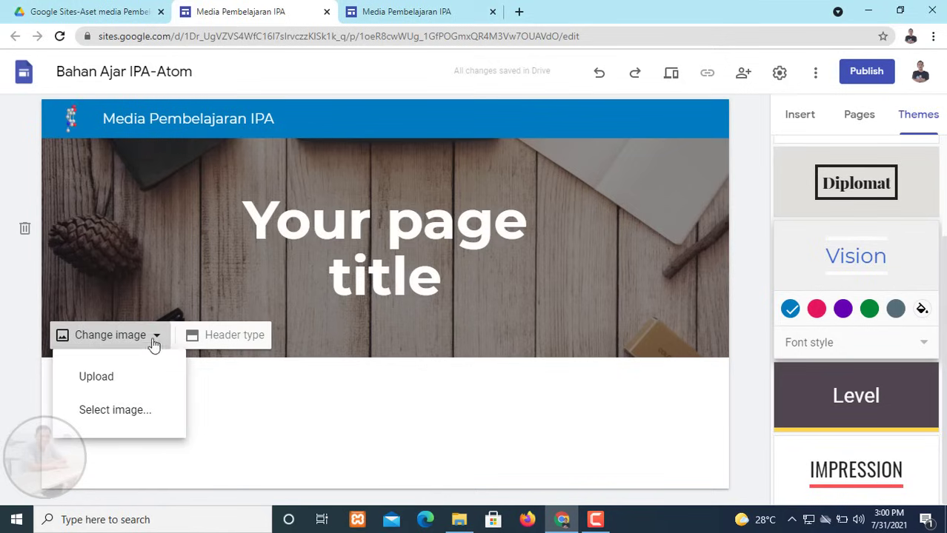
{"action": "left_click", "coordinate": [117, 419]}
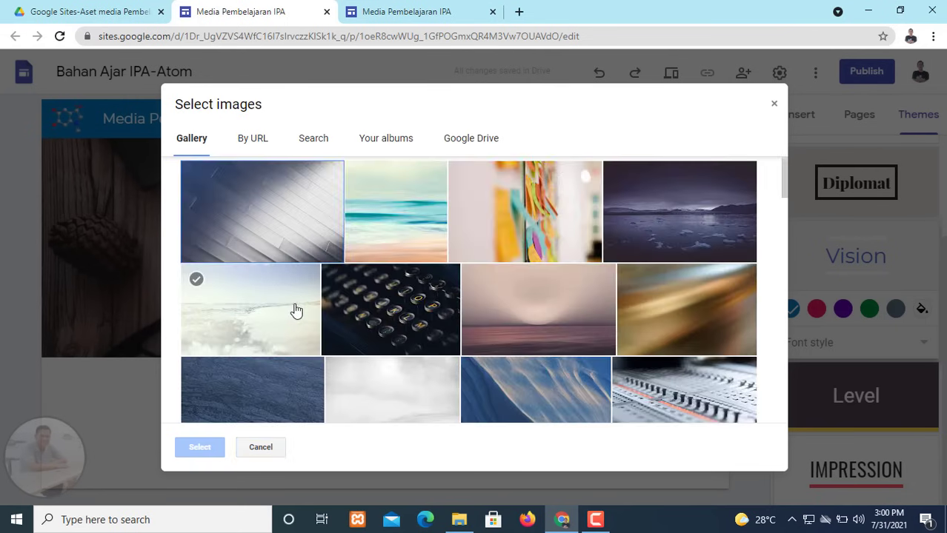
{"action": "scroll", "coordinate": [294, 306], "scroll_direction": "down", "scroll_amount": 6}
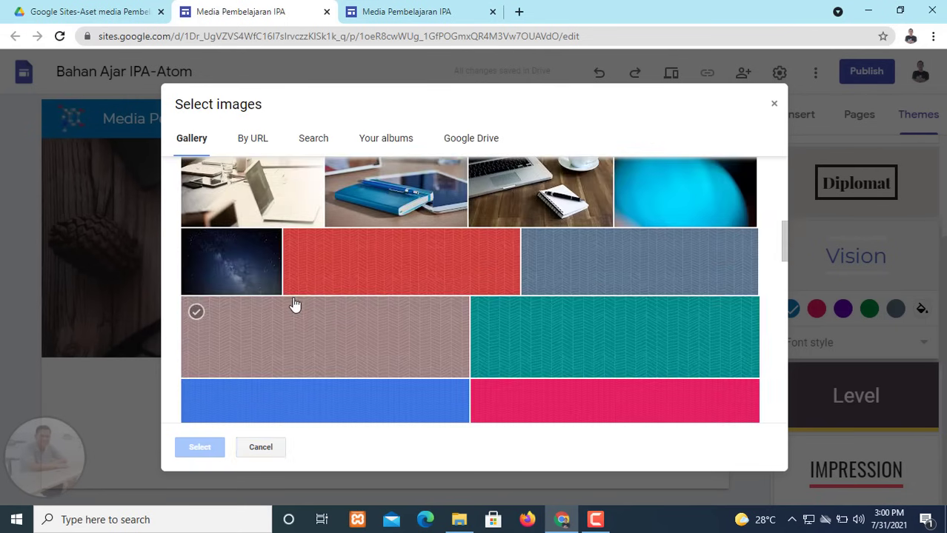
{"action": "left_click", "coordinate": [237, 265]}
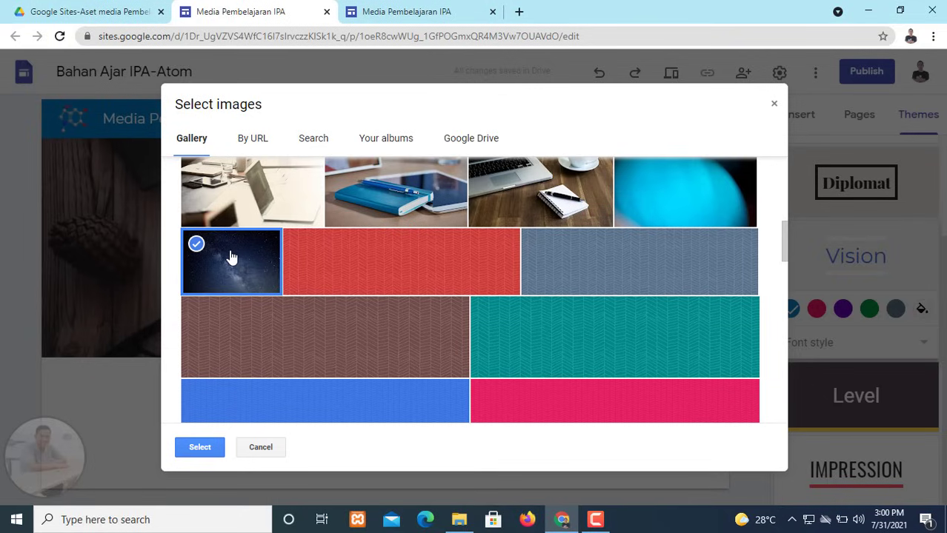
{"action": "left_click", "coordinate": [199, 449]}
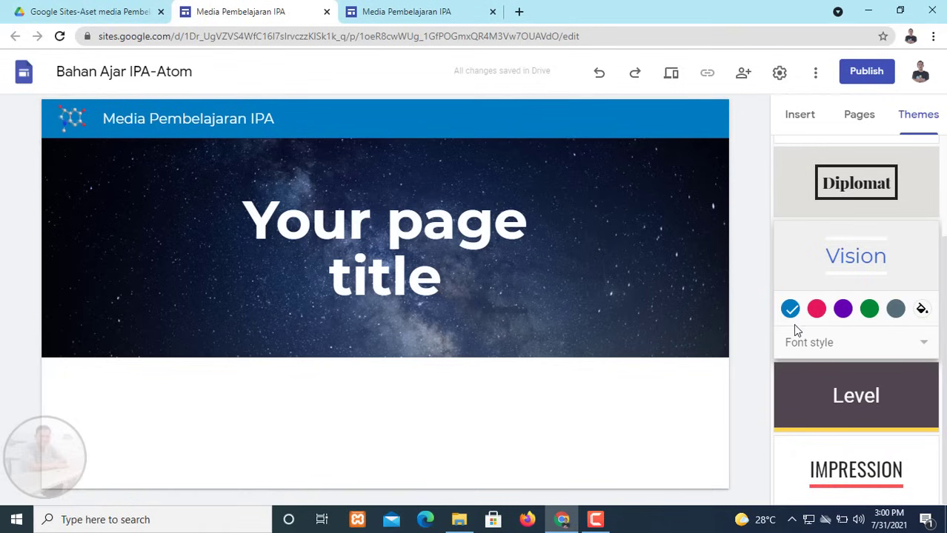
- Try the pink, purple, green and grey colours of the Vision theme and return to blue
{"action": "left_click", "coordinate": [816, 309]}
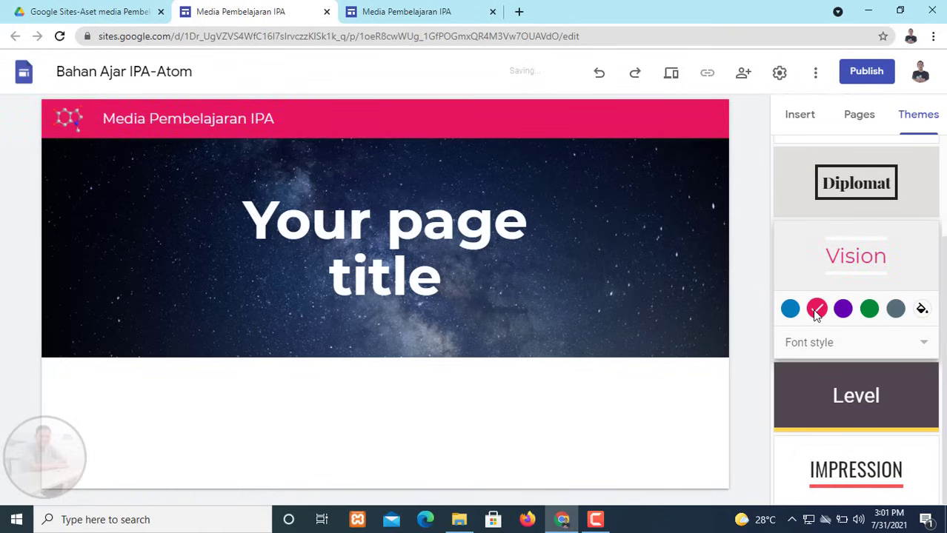
{"action": "left_click", "coordinate": [835, 312]}
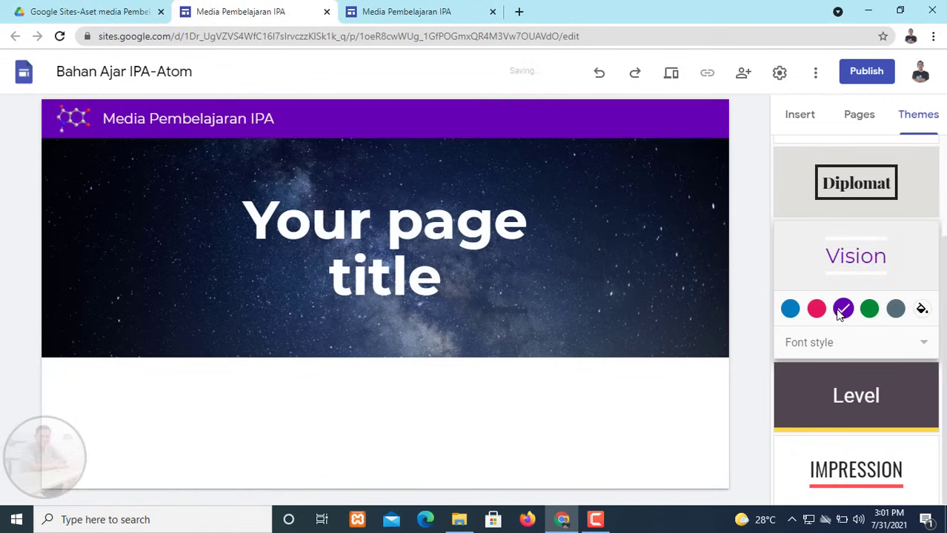
{"action": "left_click", "coordinate": [869, 311]}
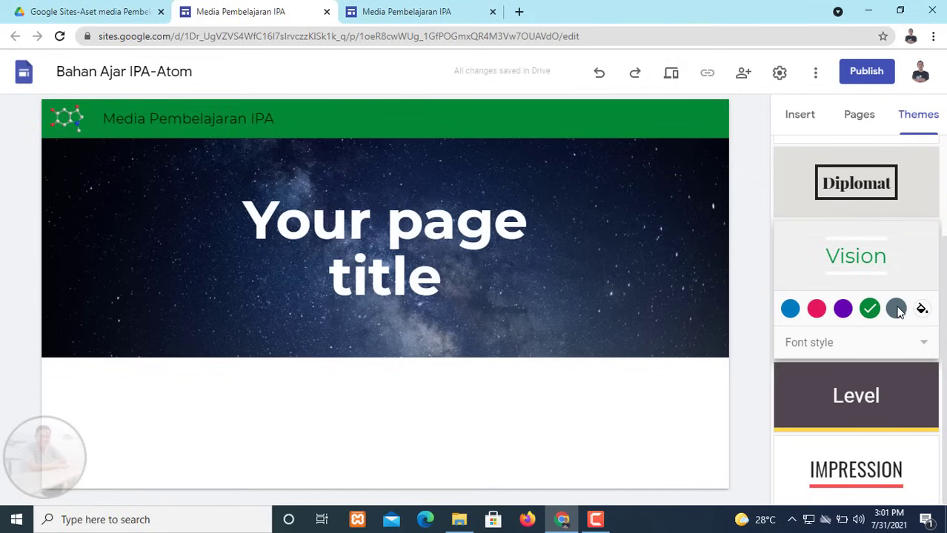
{"action": "left_click", "coordinate": [897, 309]}
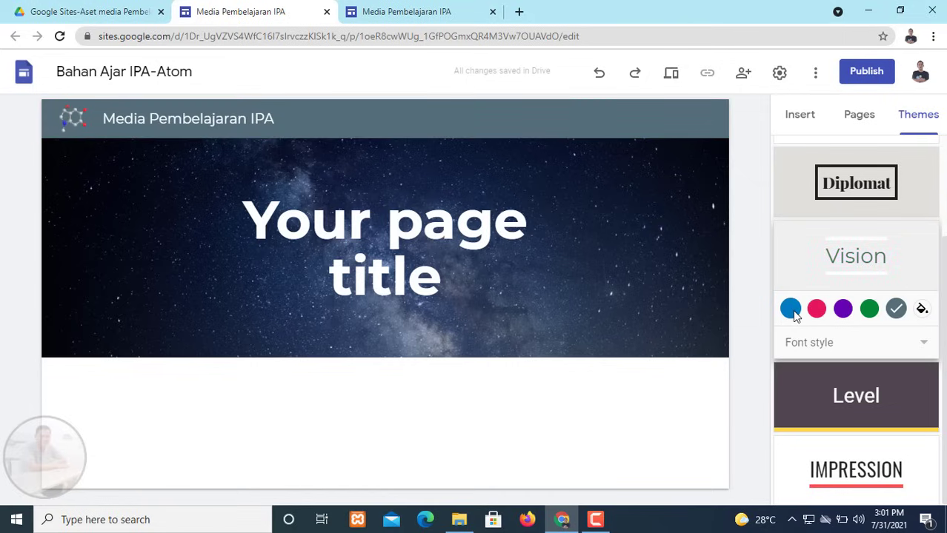
{"action": "left_click", "coordinate": [791, 311]}
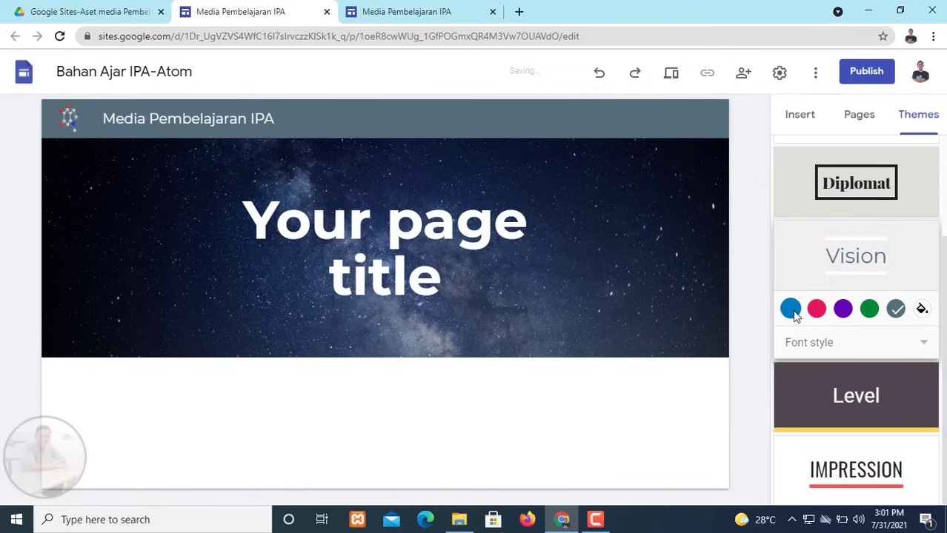
- Replace the header's placeholder page title with "Yuk Belajar Materi Atom, Molekul dan Ion"
{"action": "left_click", "coordinate": [276, 222]}
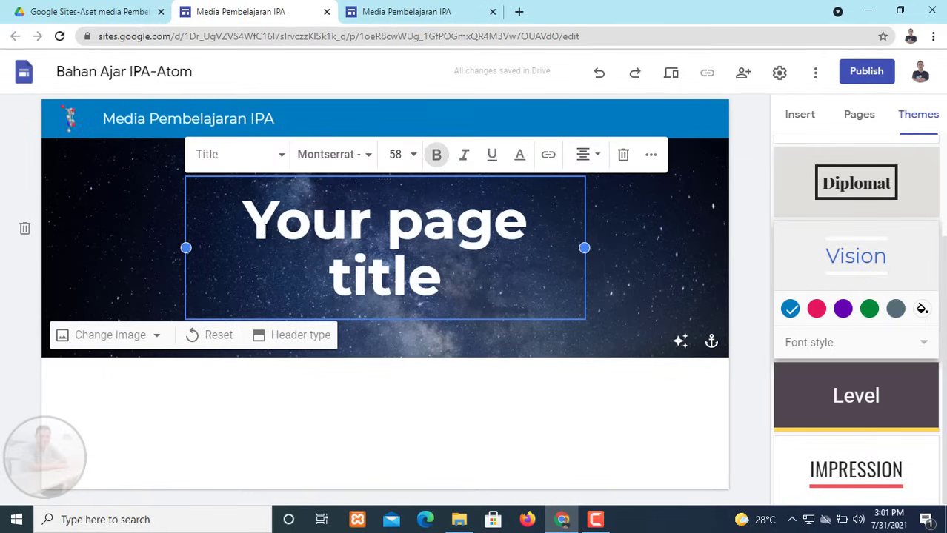
{"action": "left_click_drag", "start_coordinate": [245, 221], "coordinate": [435, 276]}
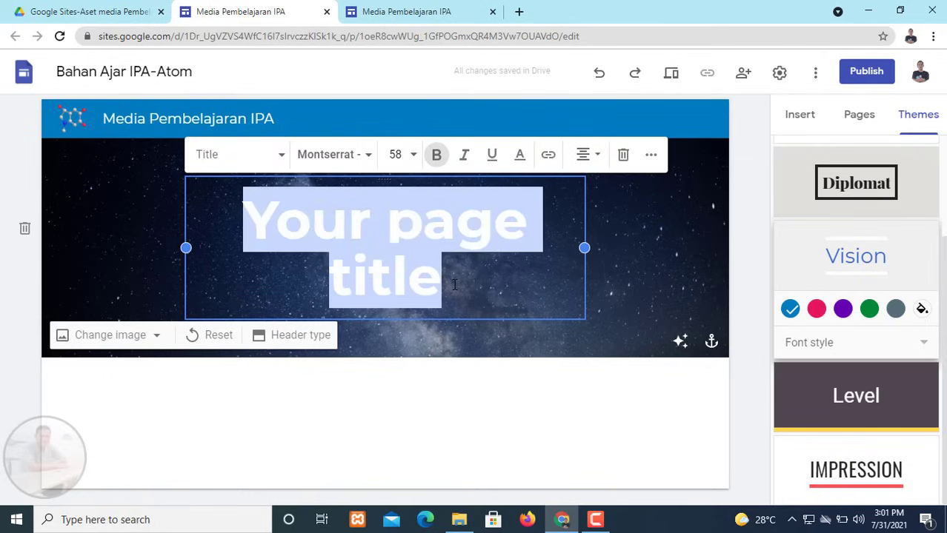
{"action": "type", "text": "Yu"}
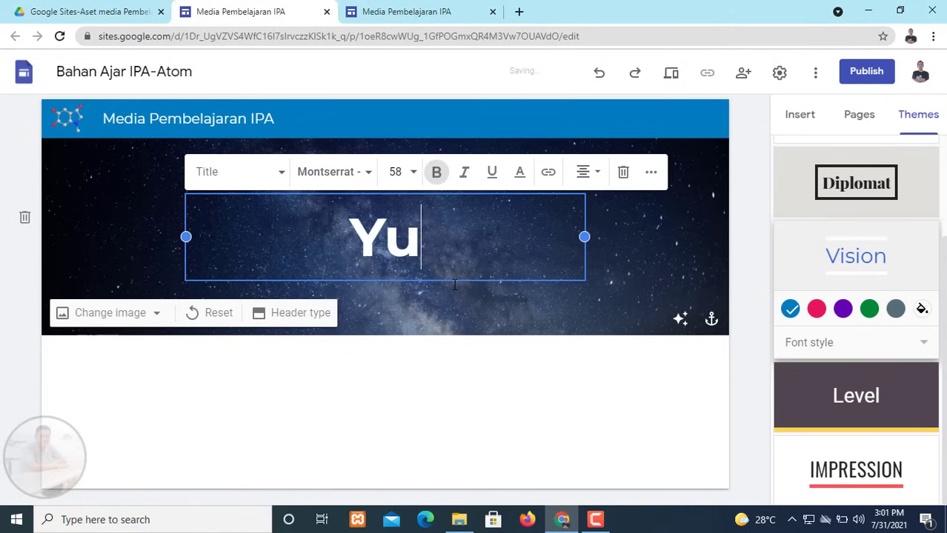
{"action": "type", "text": "k Belajar"}
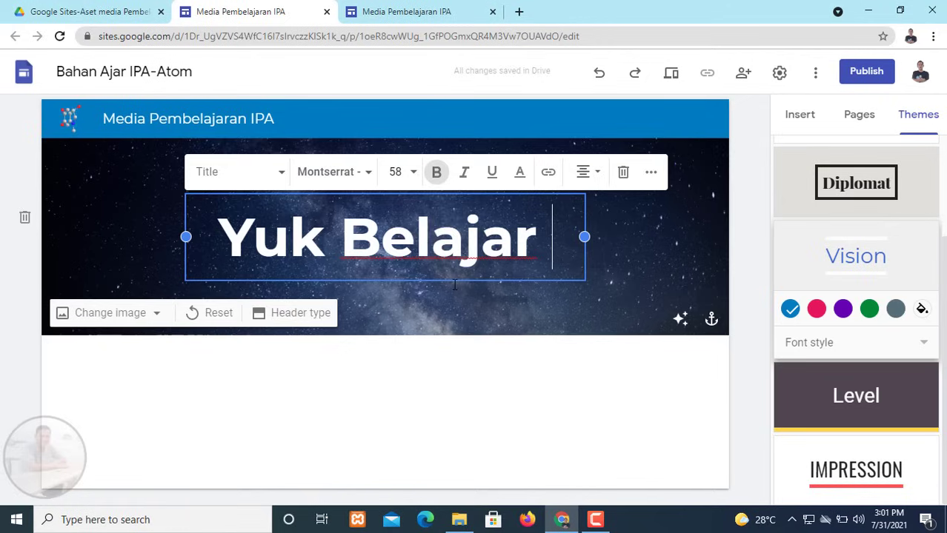
{"action": "type", "text": "mater"}
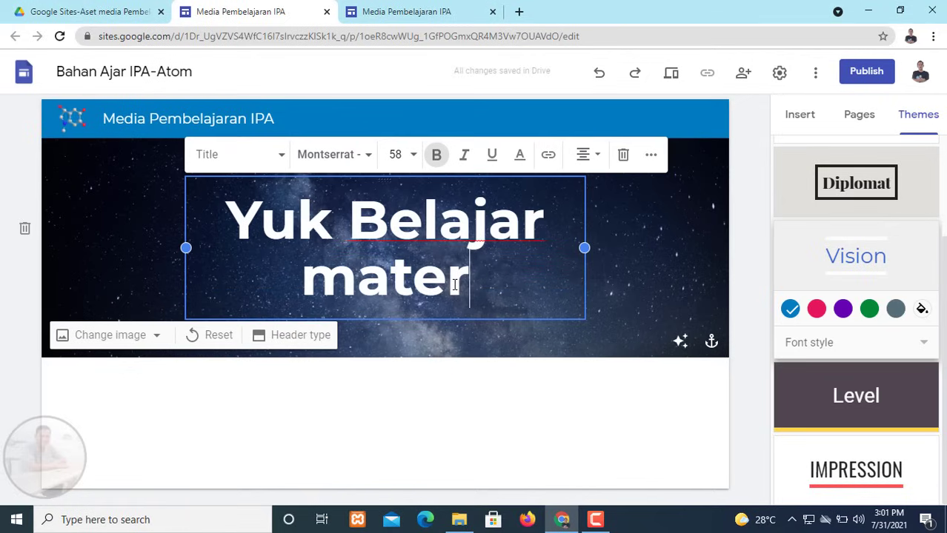
{"action": "key", "text": "BackSpace"}
{"action": "key", "text": "BackSpace"}
{"action": "key", "text": "BackSpace"}
{"action": "key", "text": "BackSpace"}
{"action": "key", "text": "BackSpace"}
{"action": "type", "text": "Mate"}
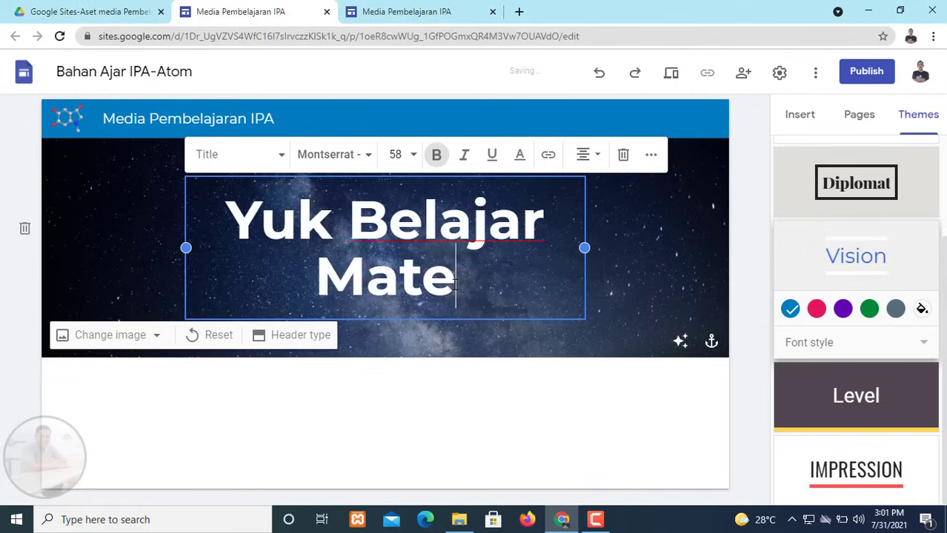
{"action": "type", "text": "ri At"}
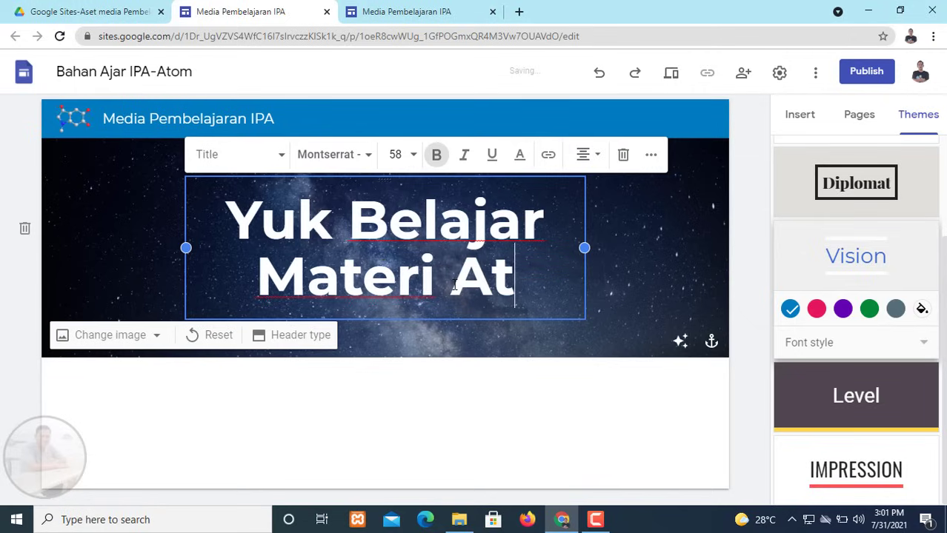
{"action": "type", "text": "om,"}
{"action": "type", "text": " M"}
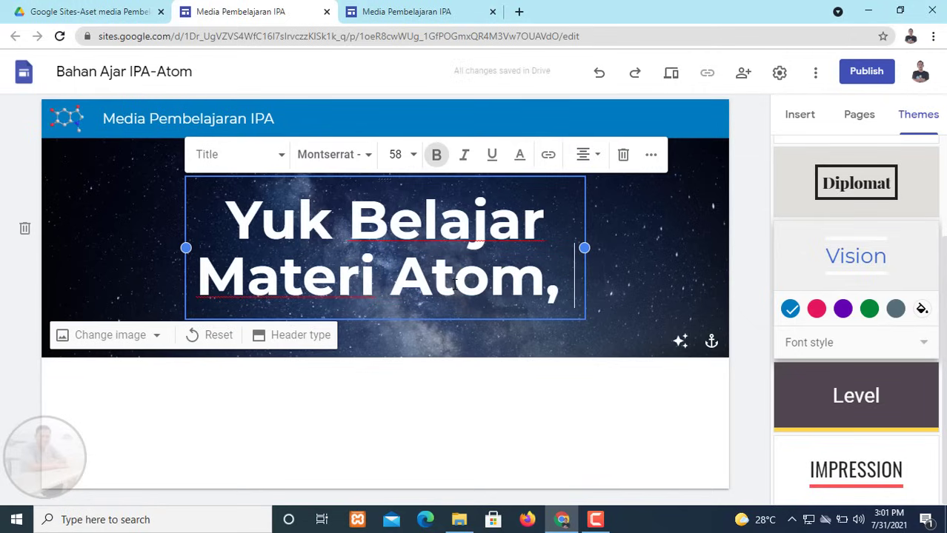
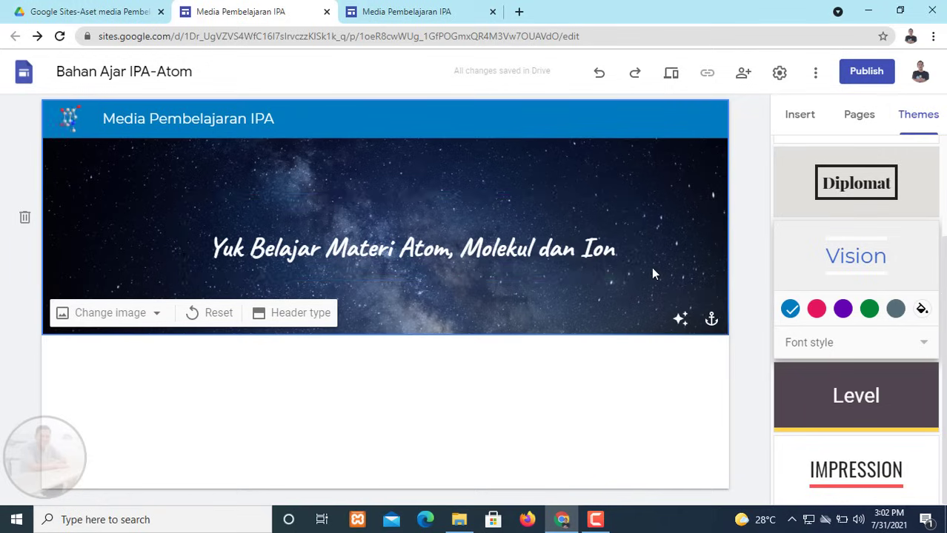
- Widen the title's text box toward the right edge of the header, keeping free space on its left side
{"action": "left_click", "coordinate": [578, 251]}
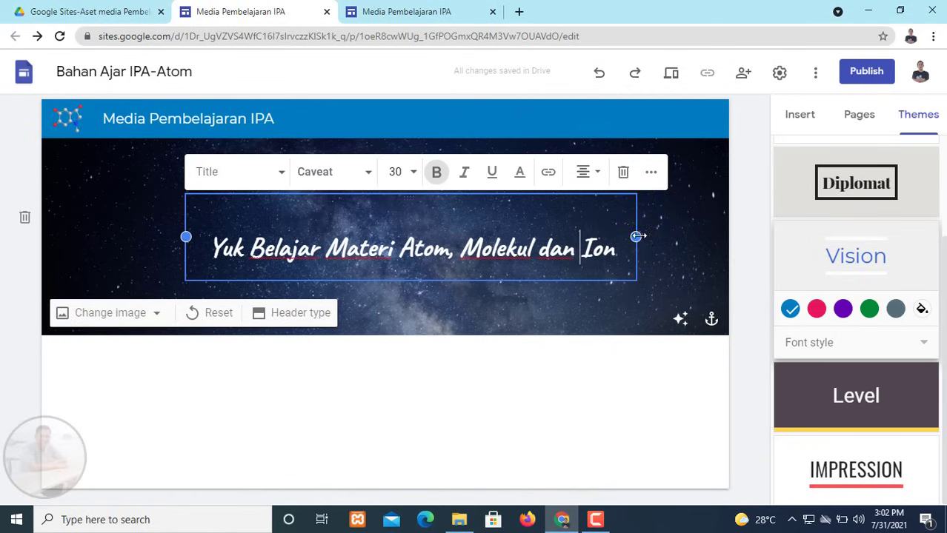
{"action": "left_click_drag", "start_coordinate": [636, 236], "coordinate": [688, 236]}
{"action": "left_click_drag", "start_coordinate": [186, 237], "coordinate": [232, 245]}
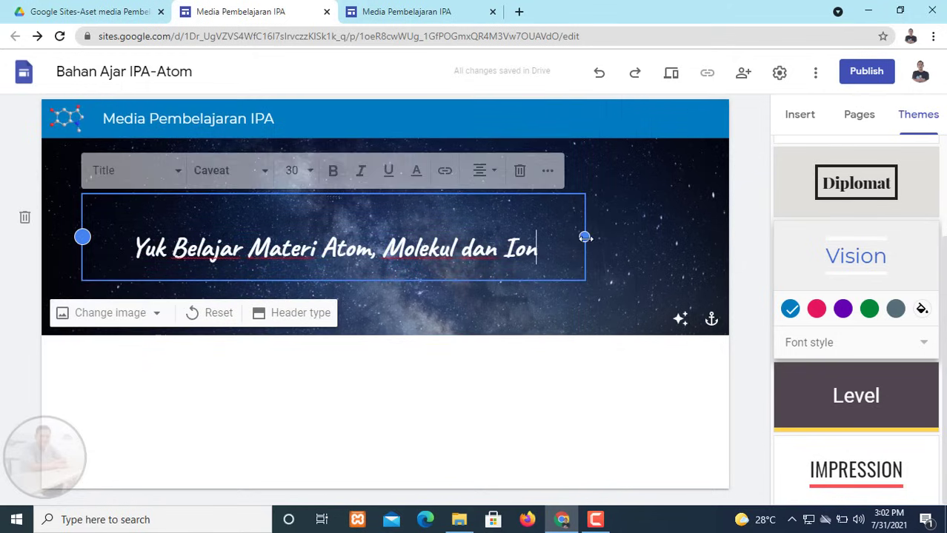
{"action": "left_click_drag", "start_coordinate": [585, 235], "coordinate": [710, 237]}
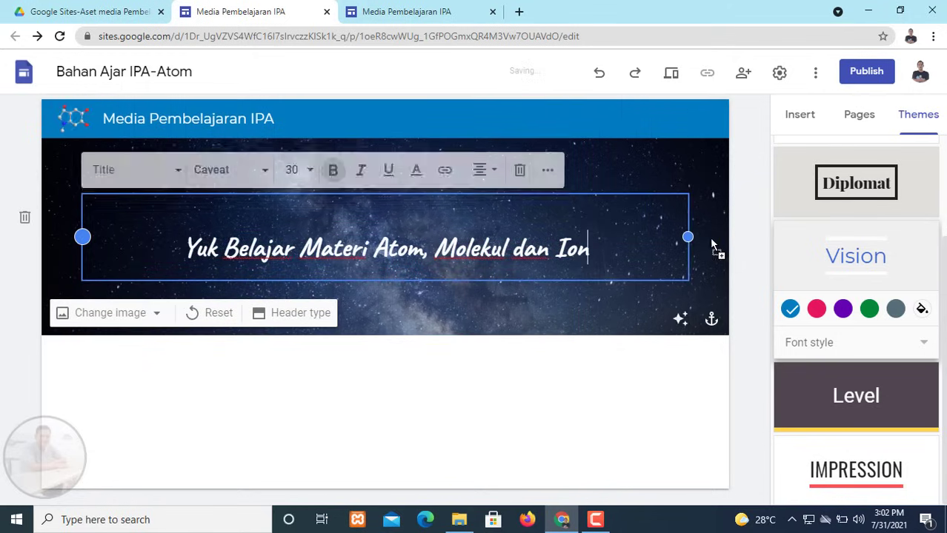
{"action": "left_click_drag", "start_coordinate": [82, 236], "coordinate": [186, 237]}
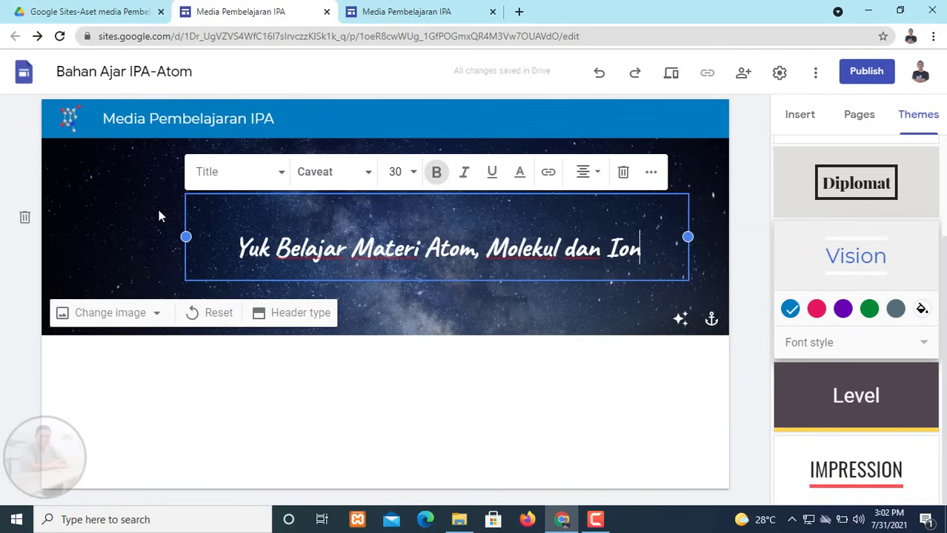
- Insert atom.gif from the Google Sites-Aset media folder in Google Drive into the page
{"action": "left_click", "coordinate": [798, 119]}
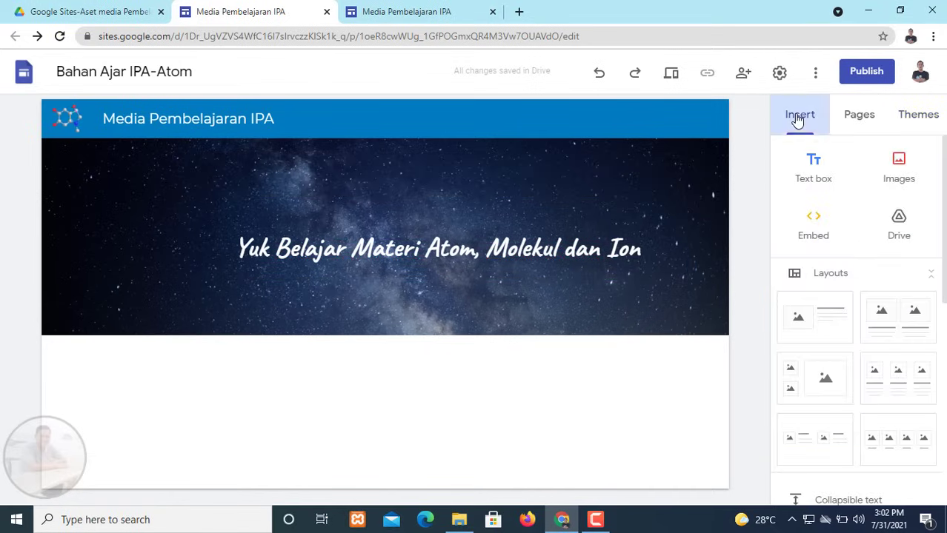
{"action": "left_click", "coordinate": [898, 225]}
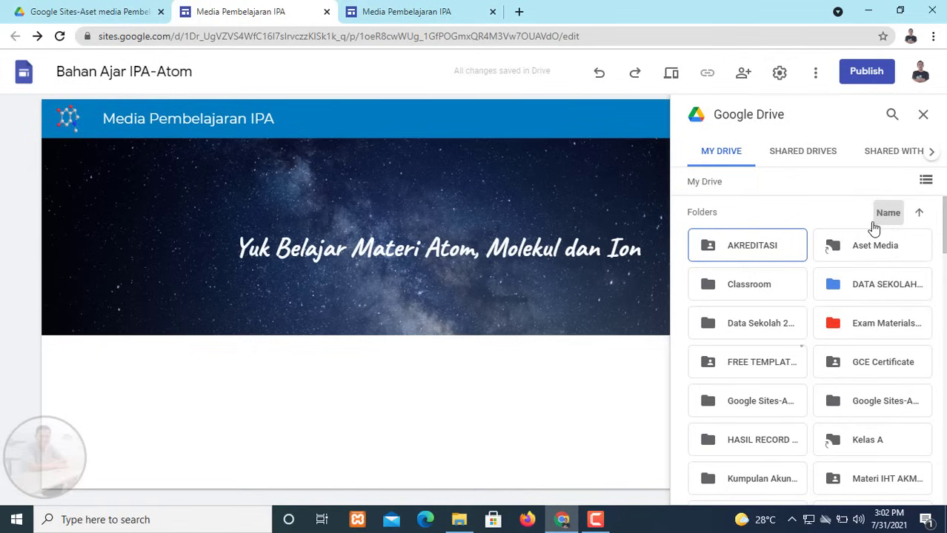
{"action": "double_click", "coordinate": [760, 402]}
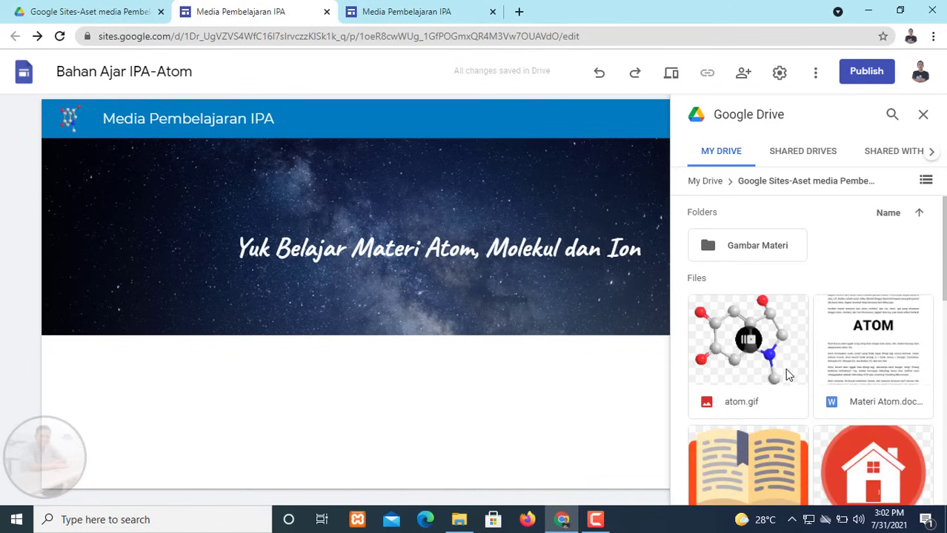
{"action": "left_click", "coordinate": [768, 349]}
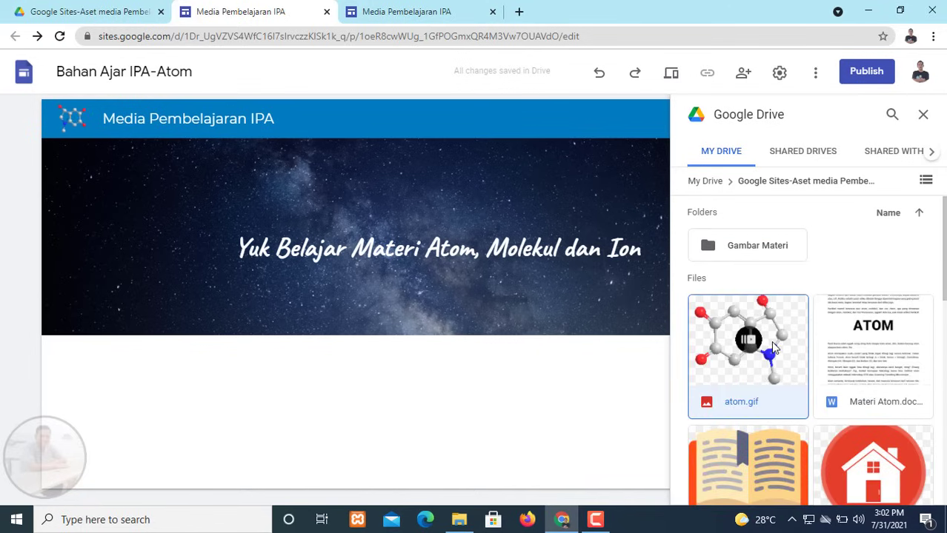
{"action": "left_click", "coordinate": [912, 489]}
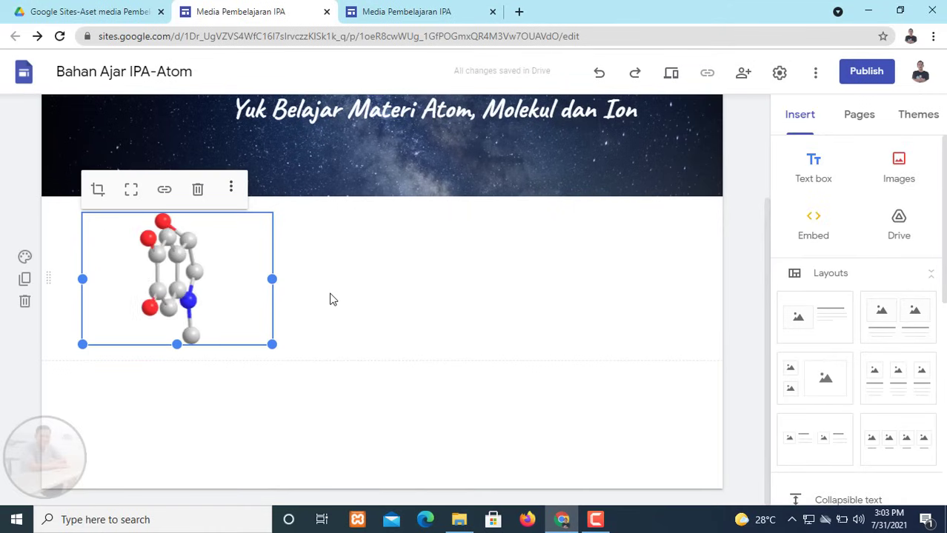
- Move the atom image from the page body into the header, to the left of the title
{"action": "scroll", "coordinate": [330, 299], "scroll_direction": "up", "scroll_amount": 2}
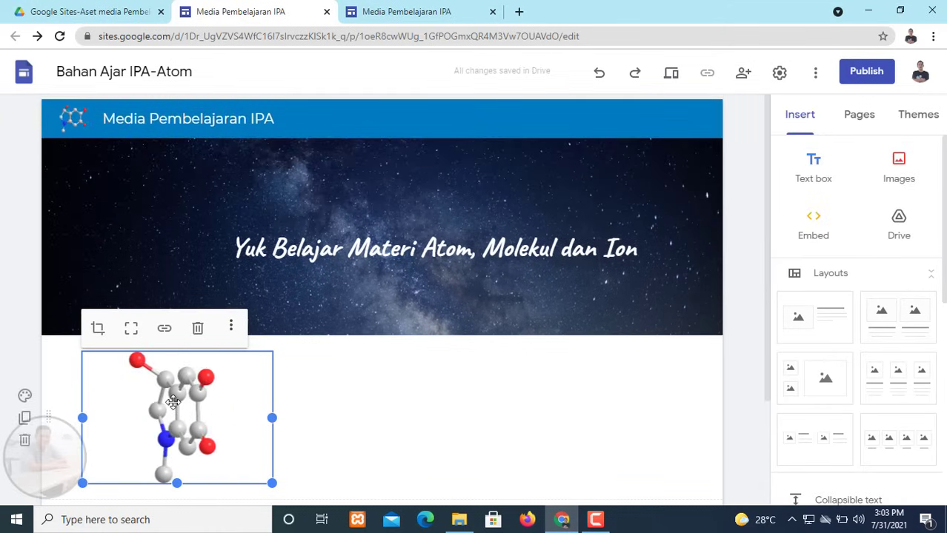
{"action": "left_click_drag", "start_coordinate": [177, 401], "coordinate": [97, 197]}
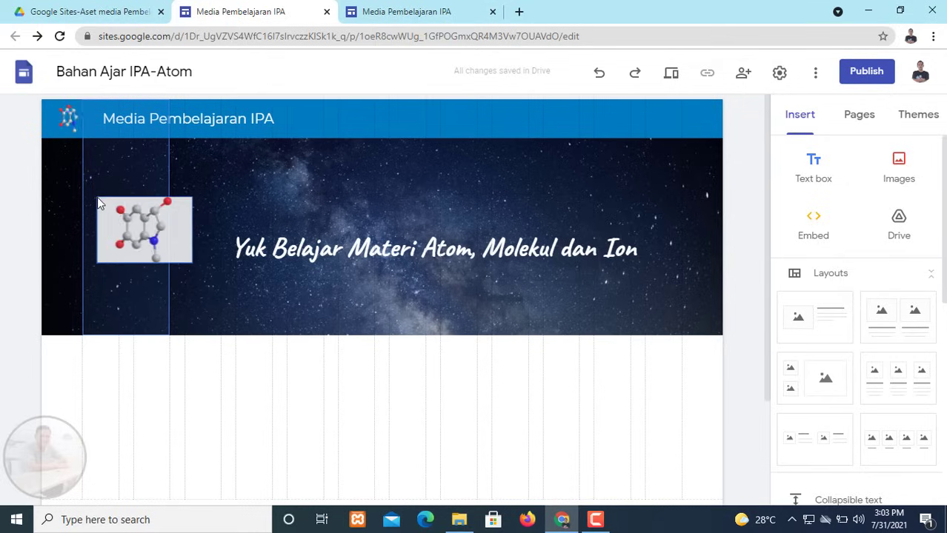
{"action": "left_click", "coordinate": [153, 231]}
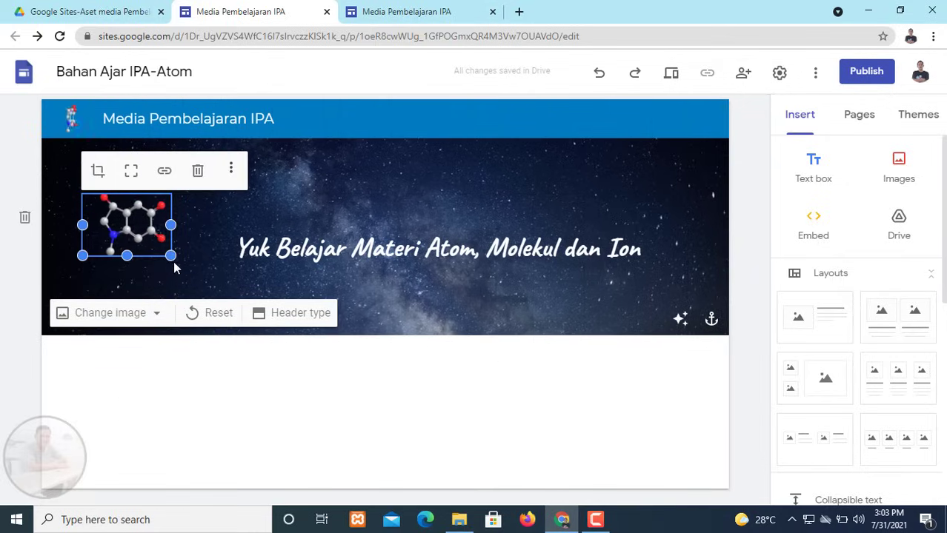
- Enlarge the atom image in the header so it fills the space beside the title and shows the whole molecule
{"action": "left_click_drag", "start_coordinate": [171, 257], "coordinate": [222, 276]}
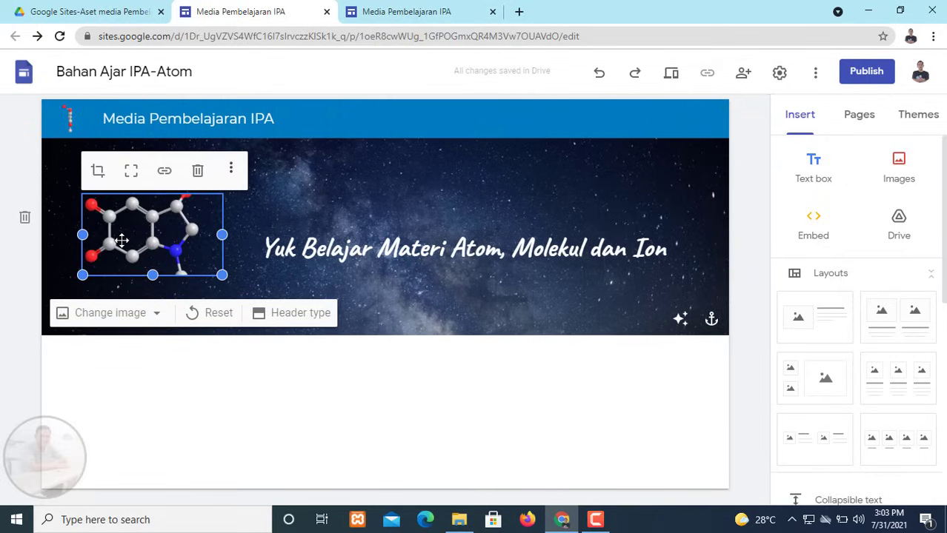
{"action": "left_click_drag", "start_coordinate": [82, 234], "coordinate": [86, 233]}
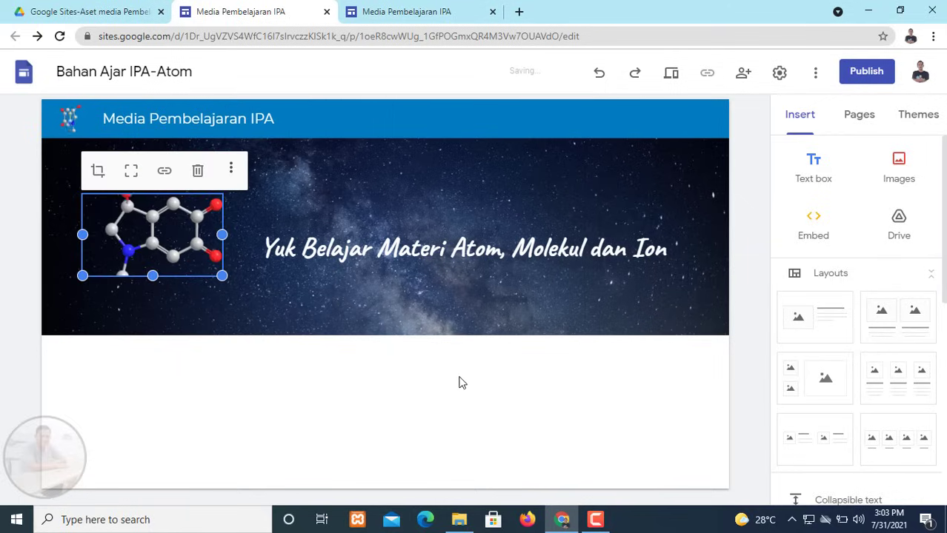
{"action": "left_click", "coordinate": [454, 379]}
{"action": "mouse_move", "coordinate": [439, 332]}
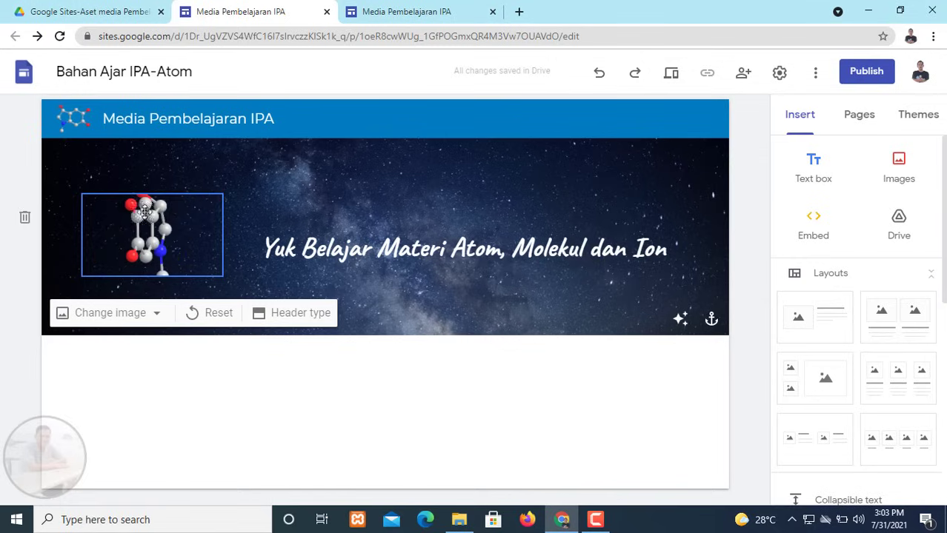
{"action": "left_click", "coordinate": [197, 221]}
{"action": "left_click_drag", "start_coordinate": [220, 276], "coordinate": [222, 283]}
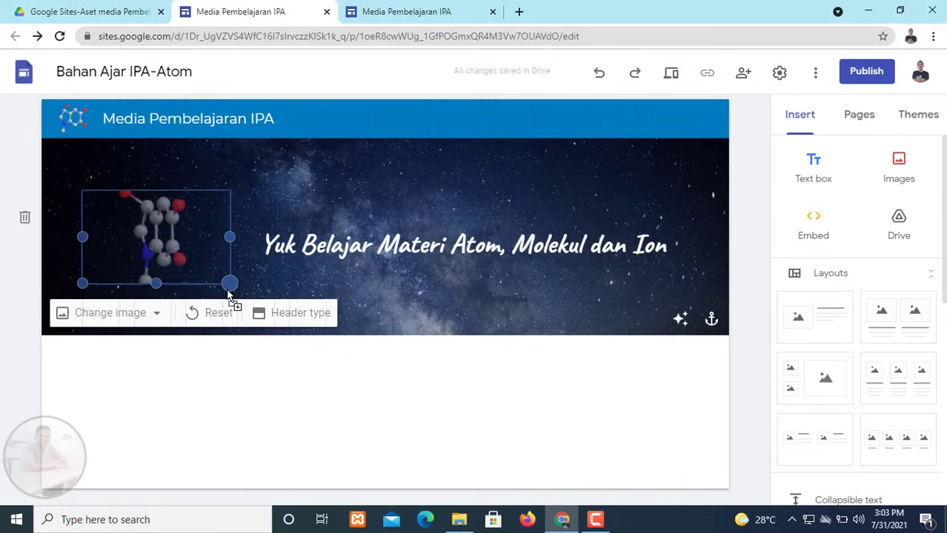
{"action": "left_click", "coordinate": [453, 310]}
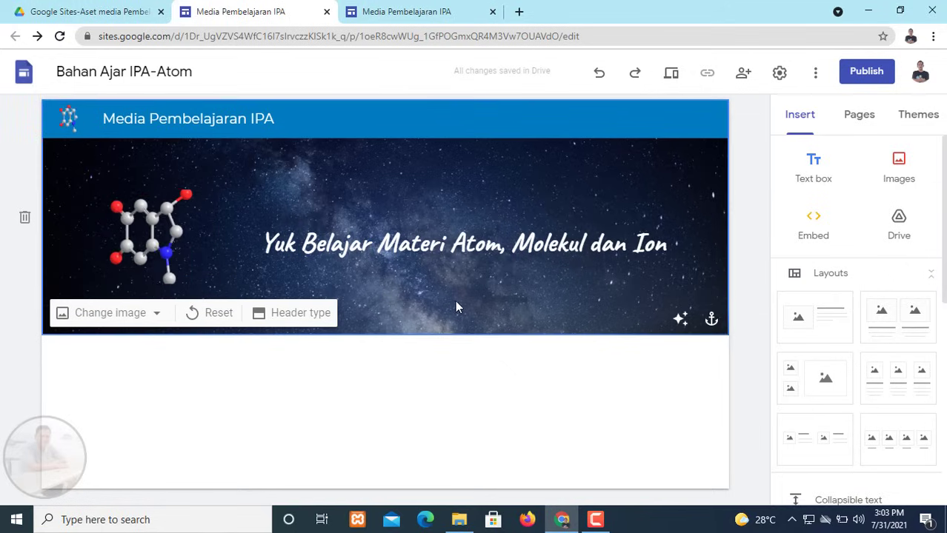
{"action": "left_click", "coordinate": [461, 270]}
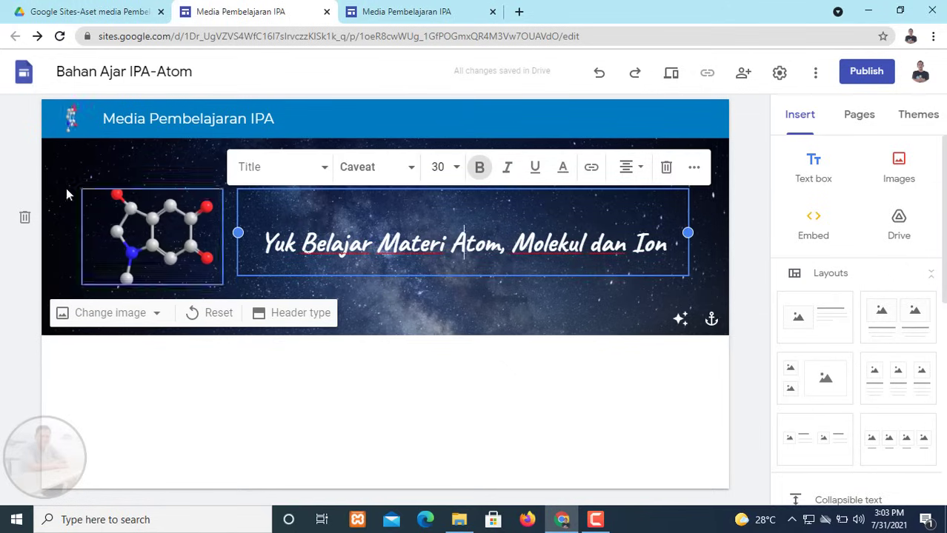
{"action": "left_click", "coordinate": [540, 324]}
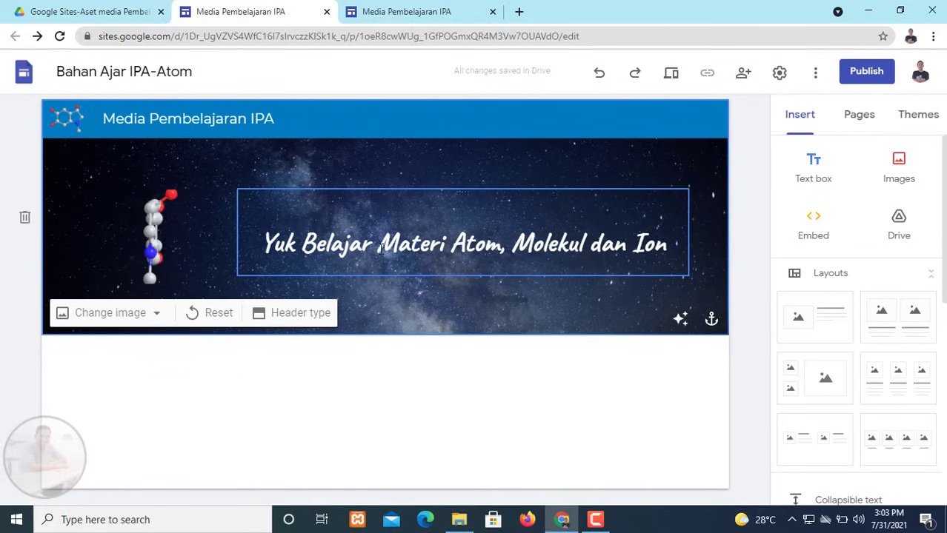
- Change the header title's font to Alfa Slab One and set its size to 18
{"action": "left_click", "coordinate": [263, 245]}
{"action": "left_click_drag", "start_coordinate": [263, 245], "coordinate": [656, 239]}
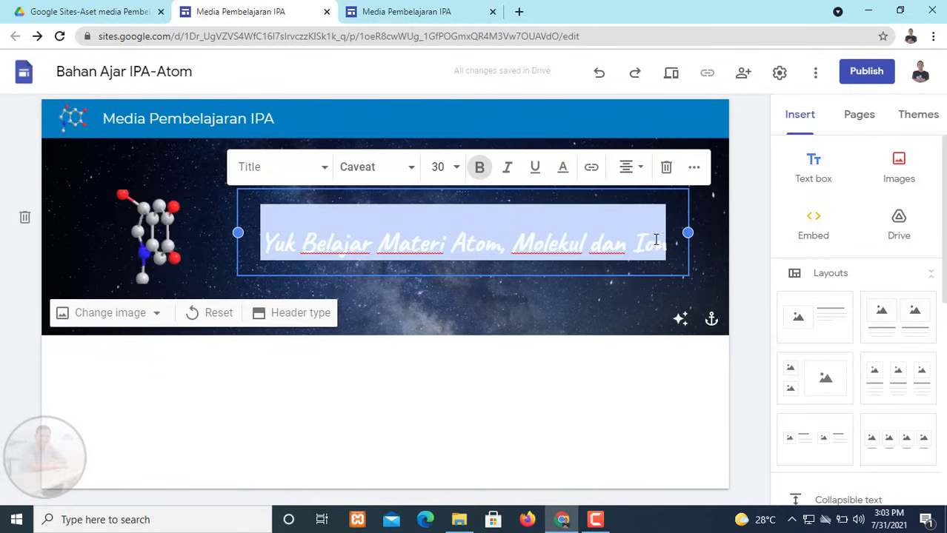
{"action": "left_click", "coordinate": [408, 170]}
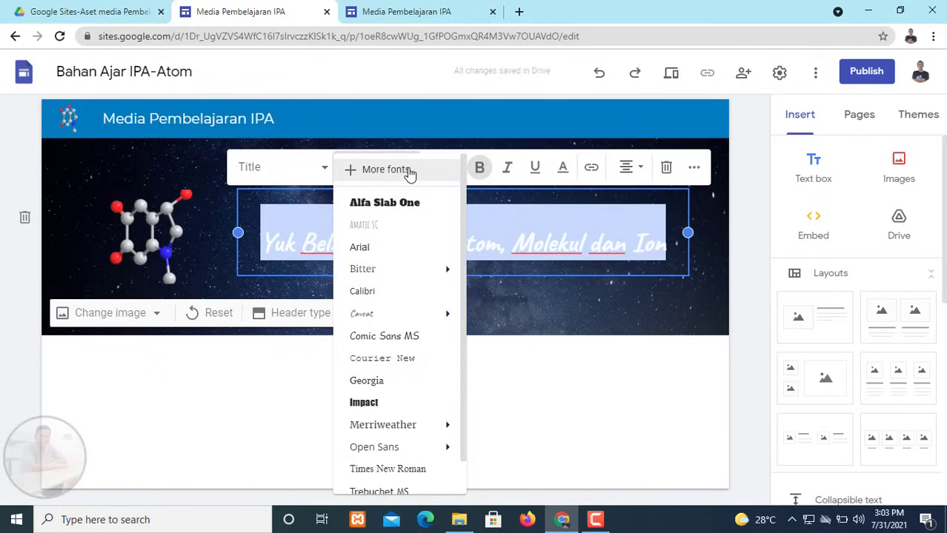
{"action": "left_click", "coordinate": [400, 204]}
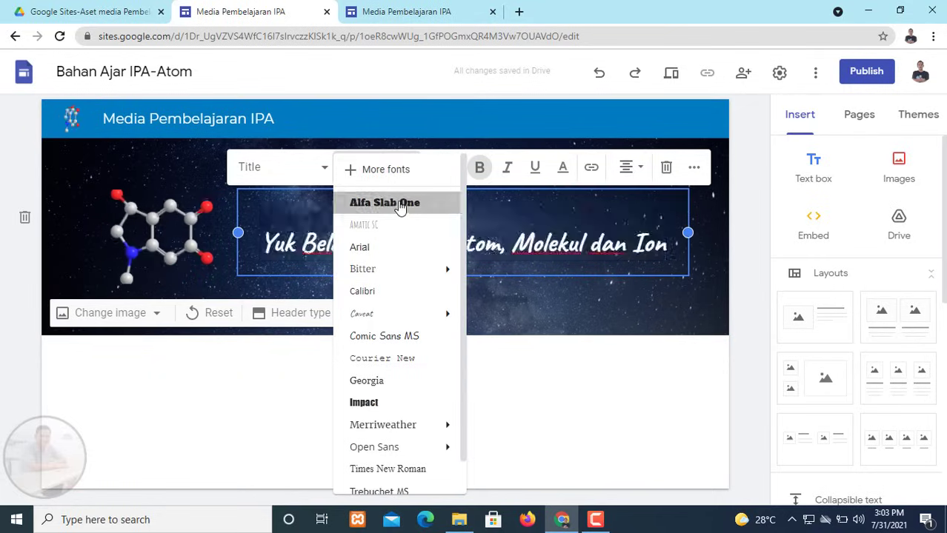
{"action": "left_click", "coordinate": [450, 157]}
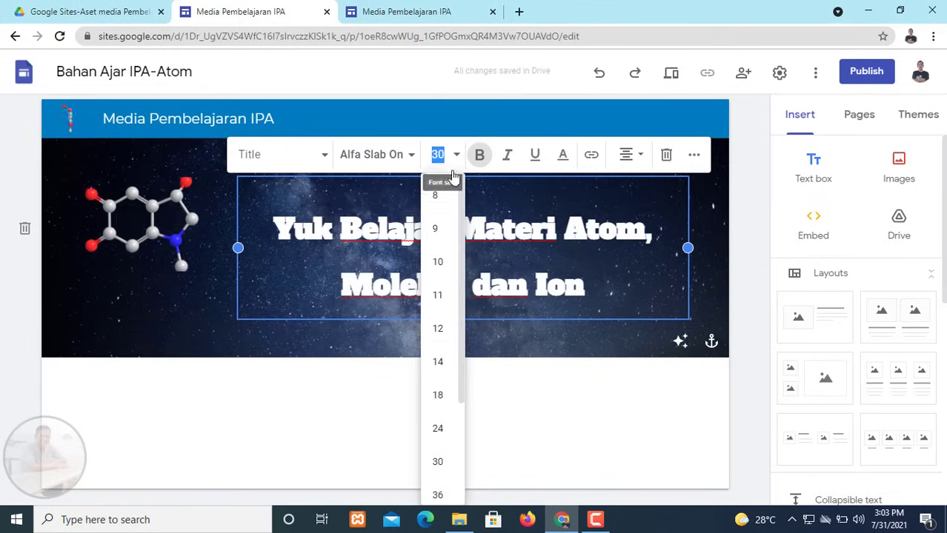
{"action": "left_click", "coordinate": [440, 295]}
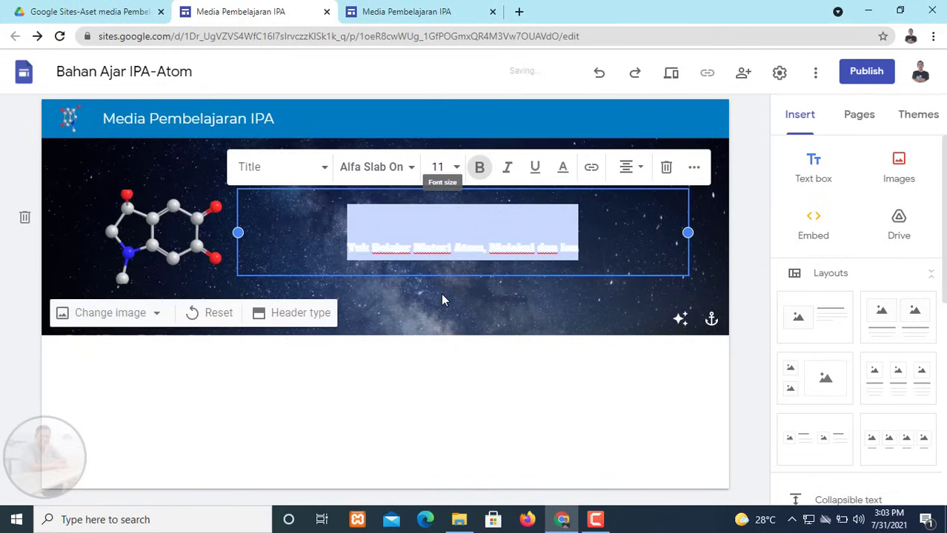
{"action": "left_click", "coordinate": [457, 169]}
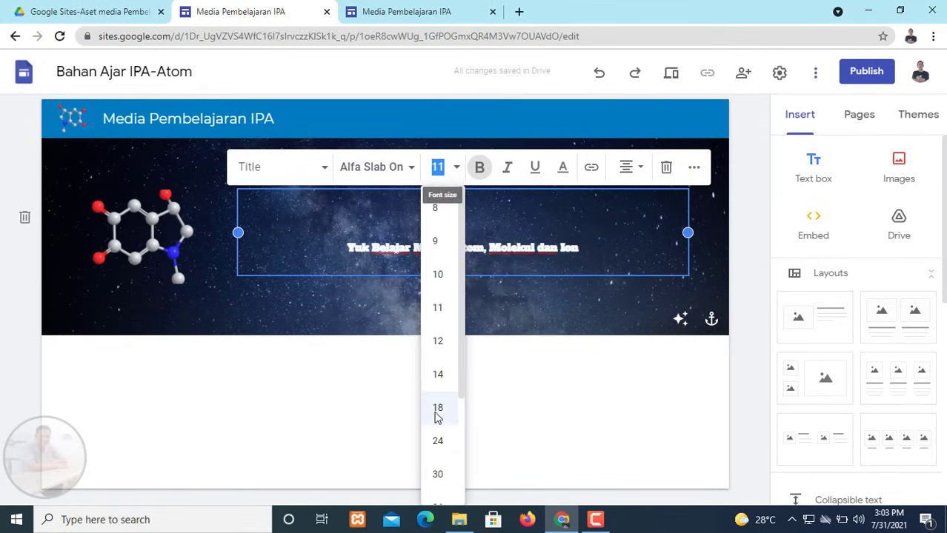
{"action": "left_click", "coordinate": [436, 409]}
{"action": "left_click", "coordinate": [471, 242]}
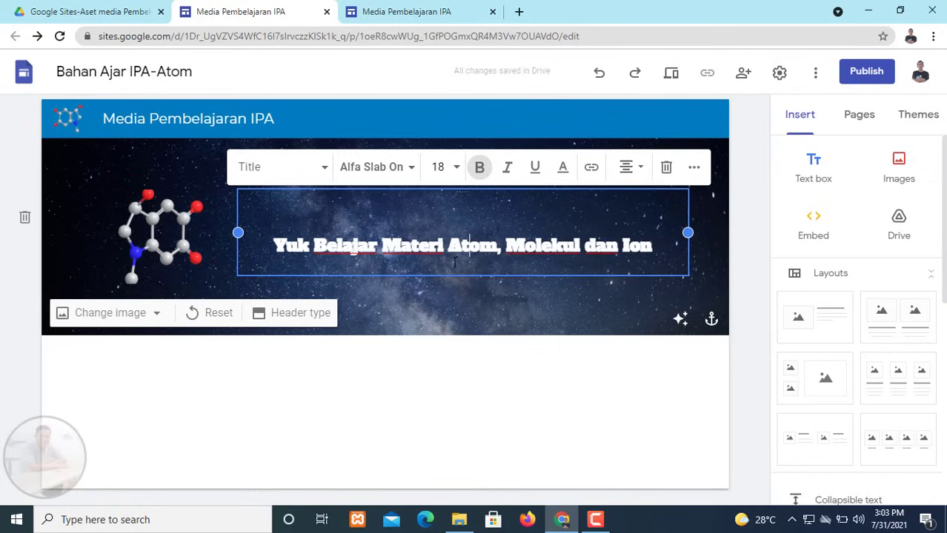
- Try the Arial font on the header title and return it to Alfa Slab One
{"action": "left_click_drag", "start_coordinate": [282, 247], "coordinate": [655, 248]}
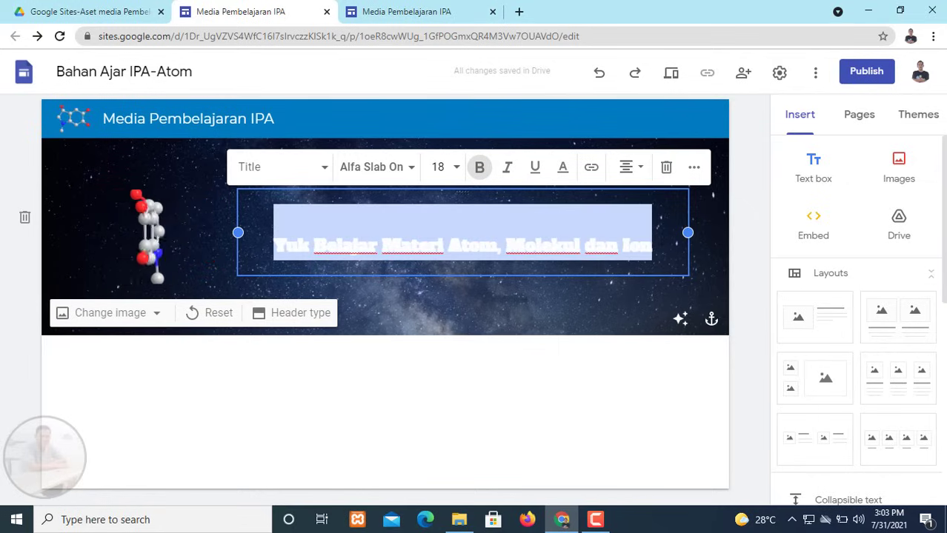
{"action": "left_click", "coordinate": [410, 169]}
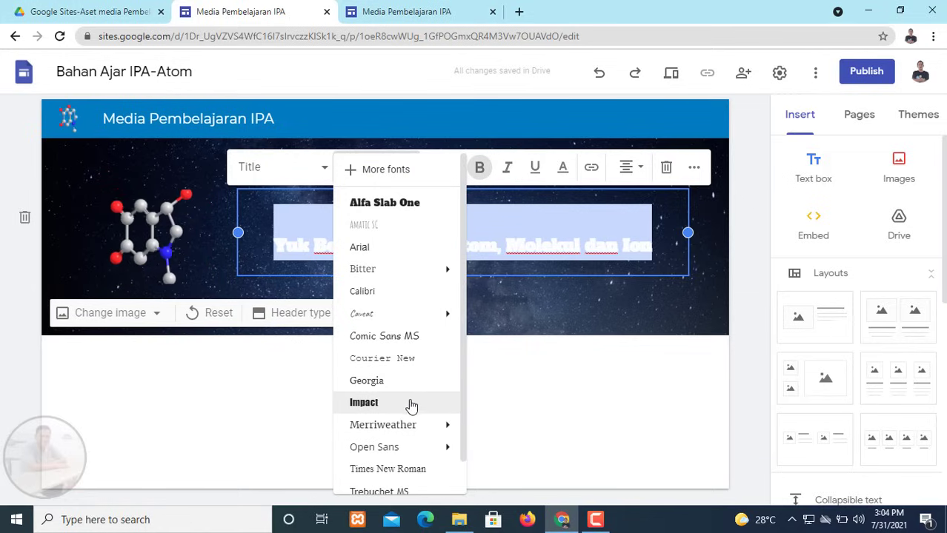
{"action": "scroll", "coordinate": [409, 428], "scroll_direction": "down", "scroll_amount": 1}
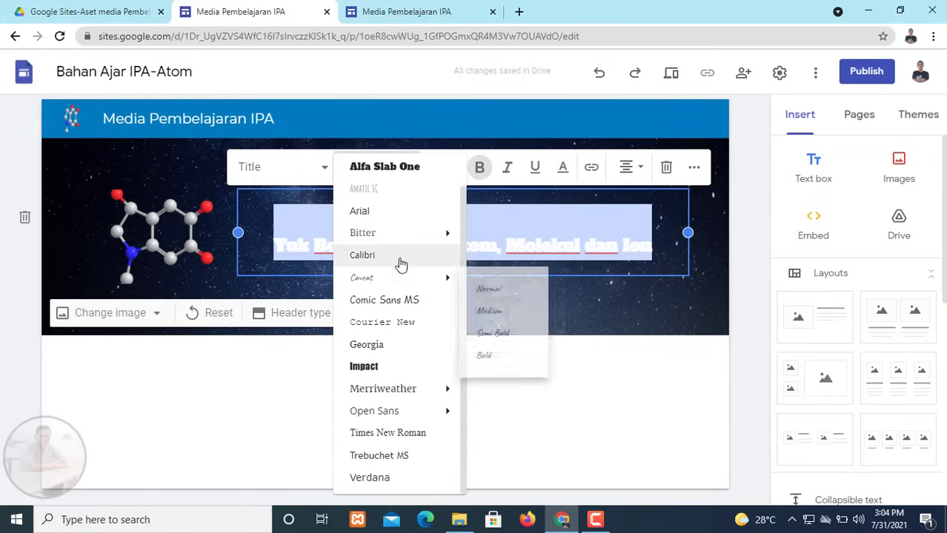
{"action": "left_click", "coordinate": [408, 211]}
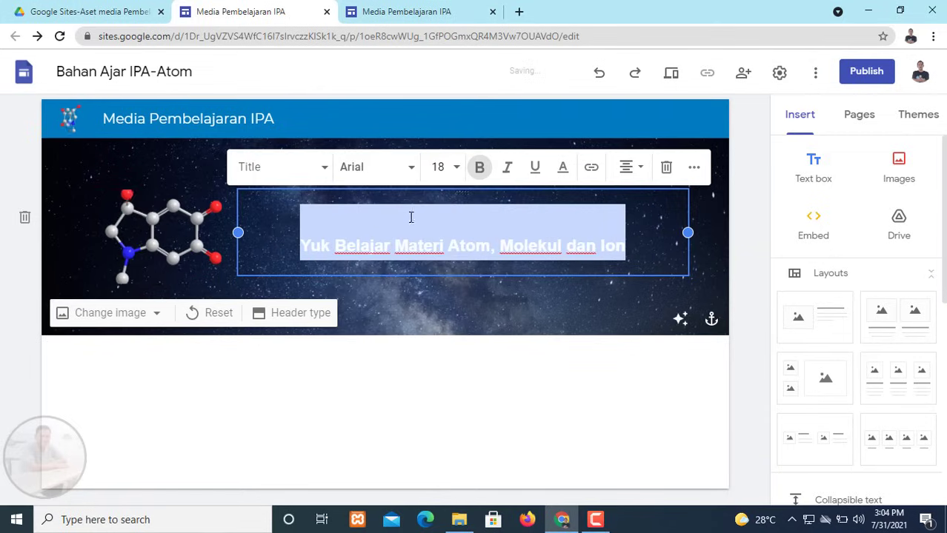
{"action": "left_click", "coordinate": [413, 170]}
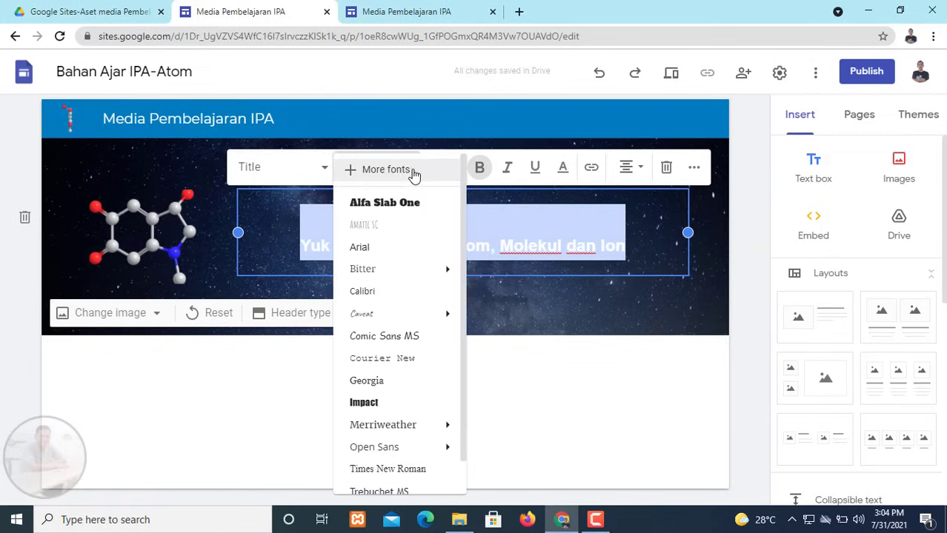
{"action": "left_click", "coordinate": [409, 211]}
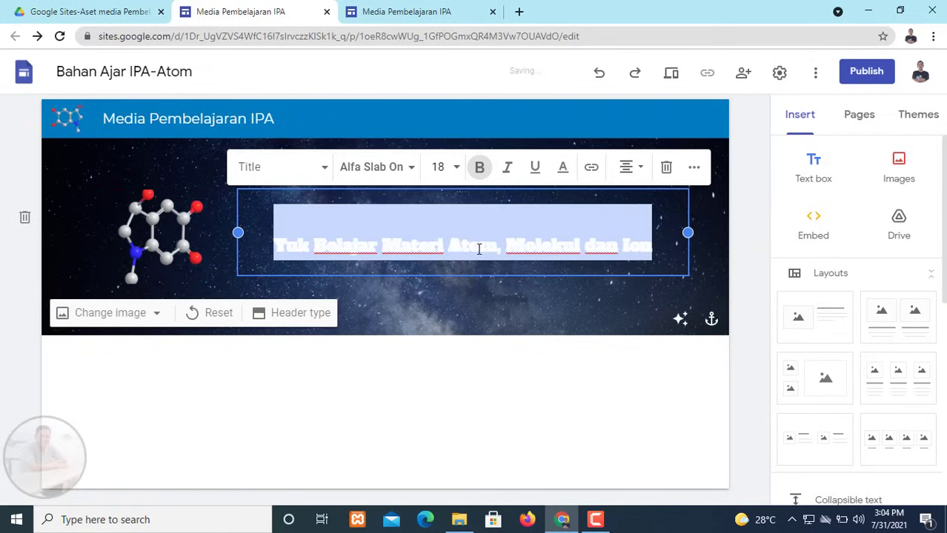
{"action": "left_click", "coordinate": [483, 313]}
{"action": "left_click", "coordinate": [514, 249]}
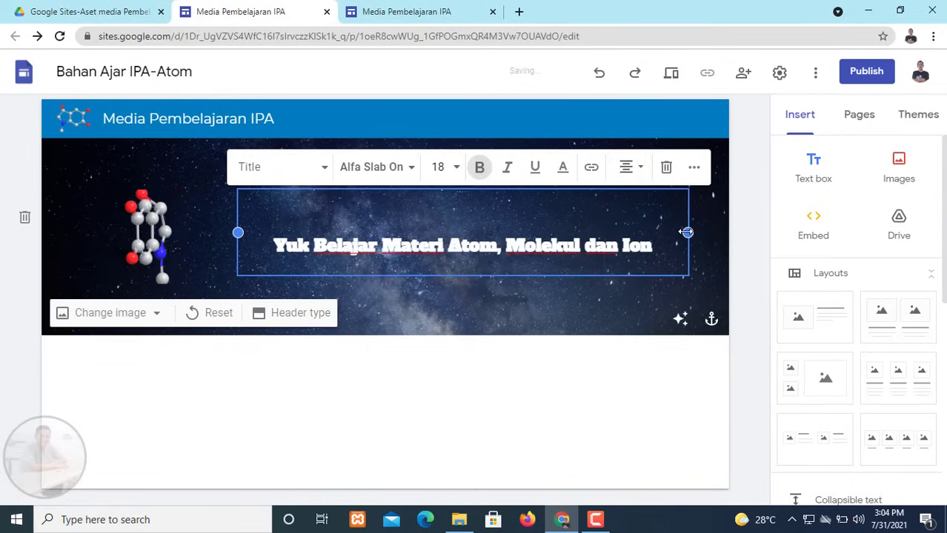
- Set the font size of the whole header title to 24
{"action": "left_click_drag", "start_coordinate": [652, 246], "coordinate": [278, 246]}
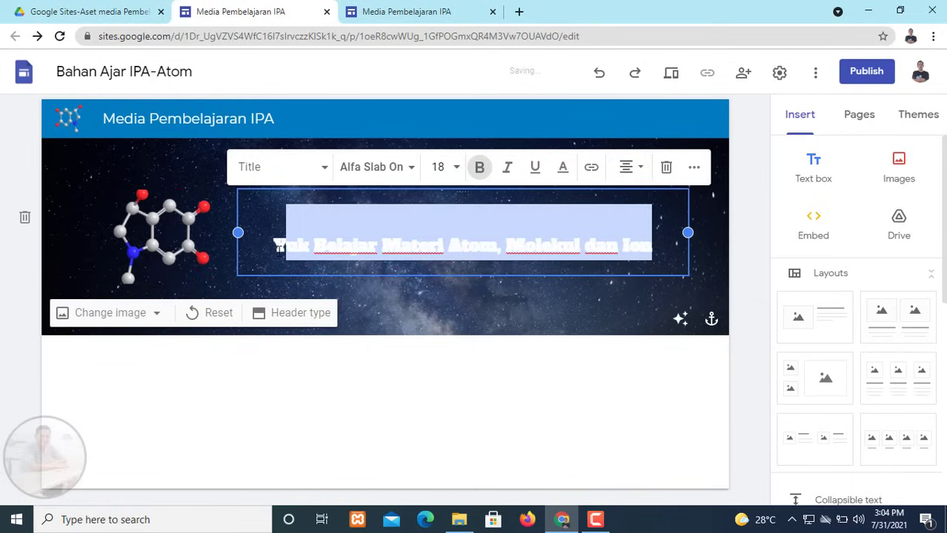
{"action": "left_click", "coordinate": [450, 168]}
{"action": "left_click", "coordinate": [438, 442]}
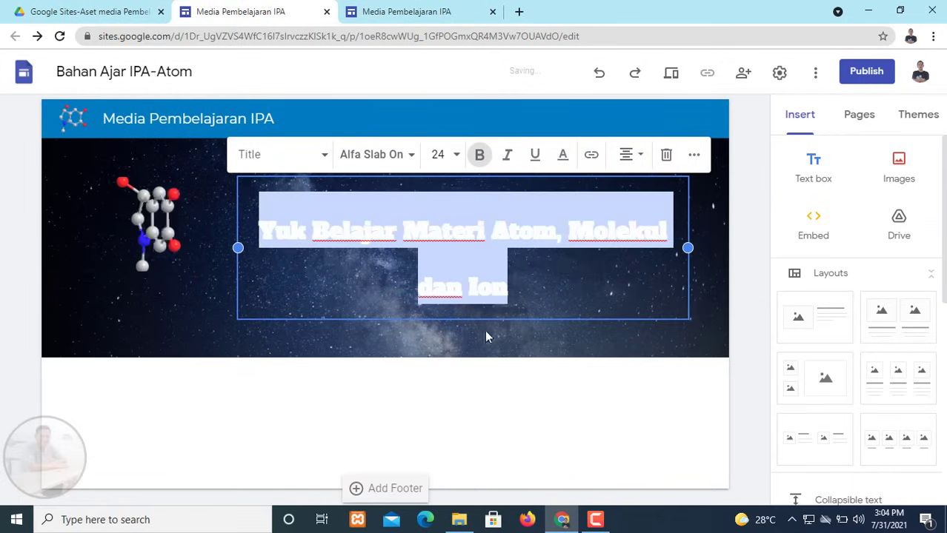
- Widen the header title's text box by extending its left edge toward the atom image
{"action": "left_click_drag", "start_coordinate": [688, 248], "coordinate": [725, 247]}
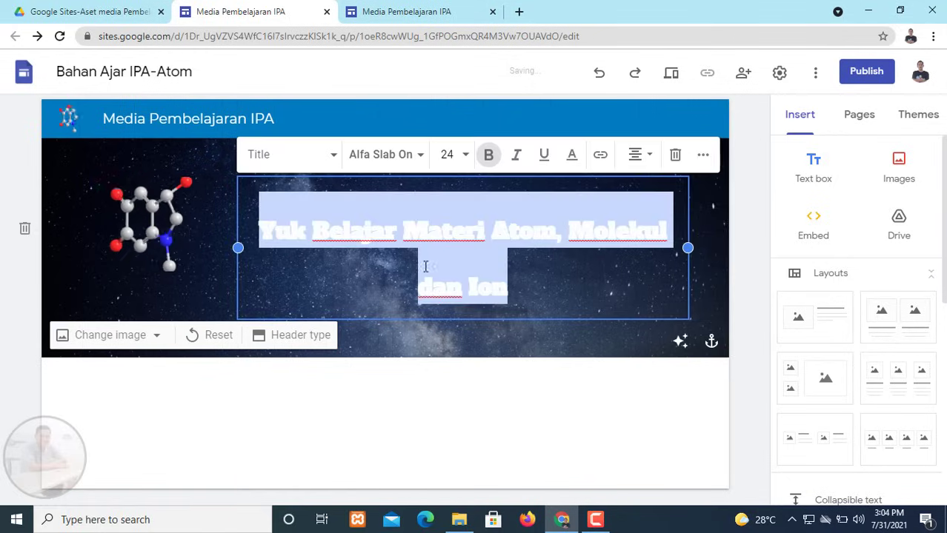
{"action": "left_click_drag", "start_coordinate": [238, 248], "coordinate": [185, 247]}
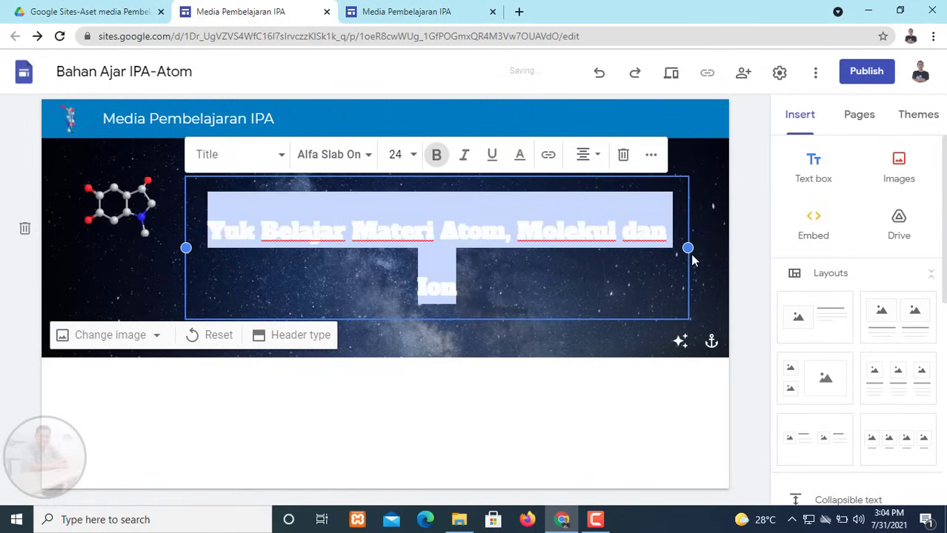
{"action": "left_click_drag", "start_coordinate": [688, 248], "coordinate": [733, 239]}
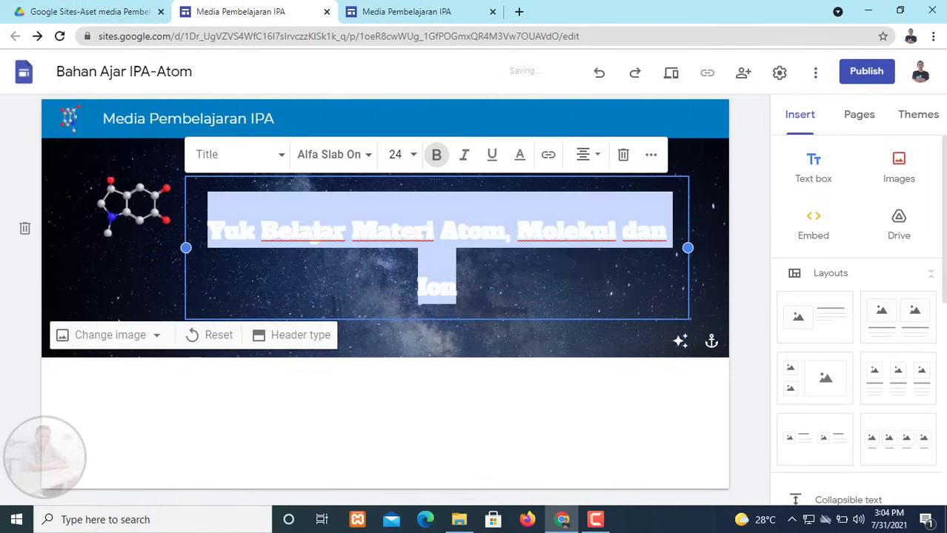
{"action": "left_click_drag", "start_coordinate": [162, 243], "coordinate": [143, 247]}
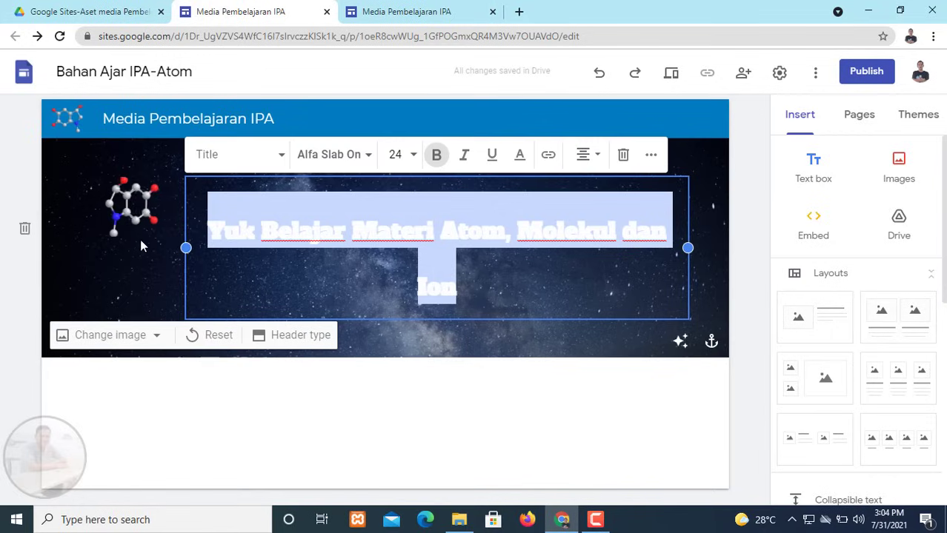
- Set the header title's font size to 22 so it fits on one line
{"action": "left_click", "coordinate": [395, 154]}
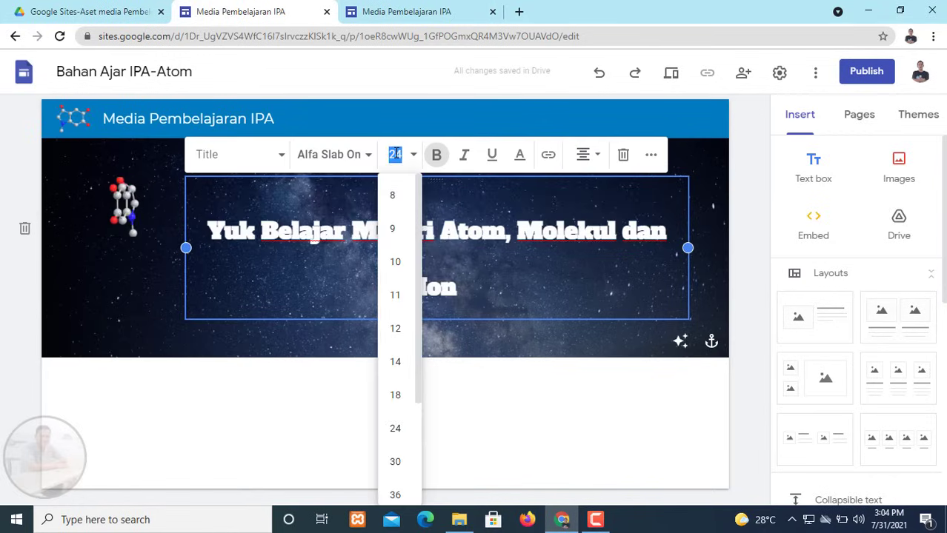
{"action": "type", "text": "22"}
{"action": "key", "text": "Return"}
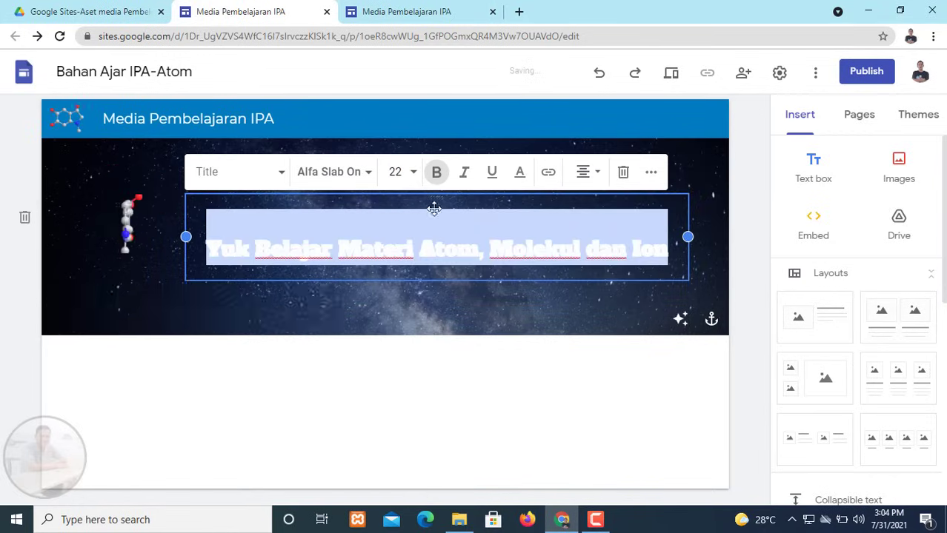
{"action": "left_click", "coordinate": [604, 315]}
{"action": "left_click", "coordinate": [558, 196]}
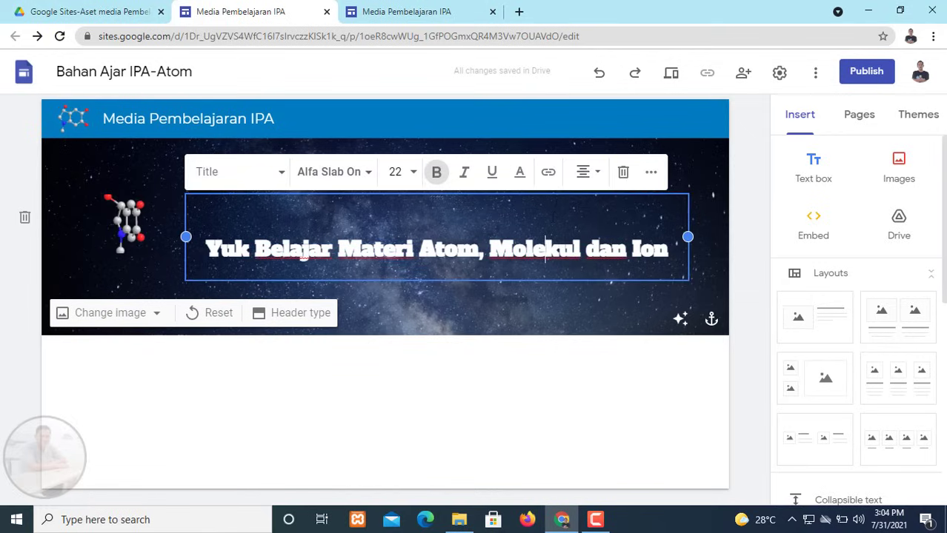
{"action": "left_click_drag", "start_coordinate": [558, 196], "coordinate": [493, 178]}
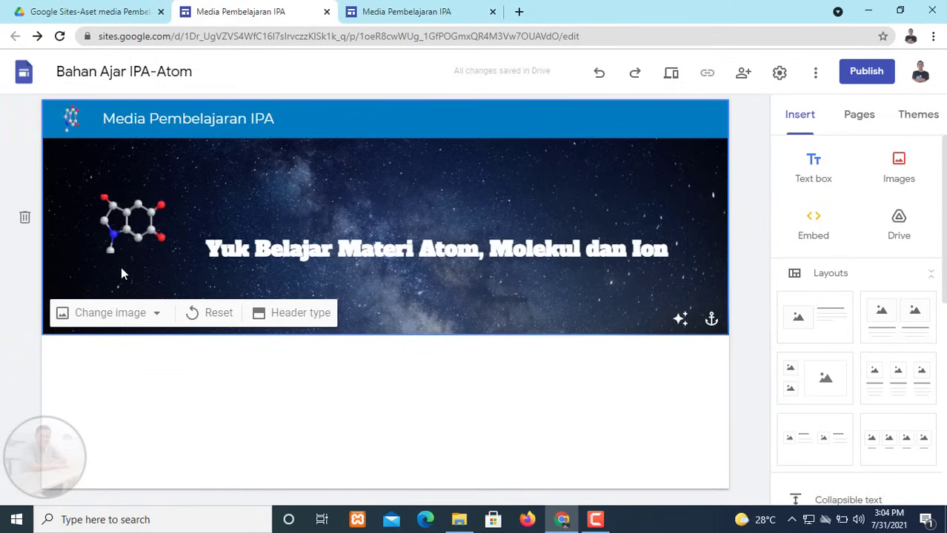
- Left-align the header title text within its text box
{"action": "left_click", "coordinate": [419, 251]}
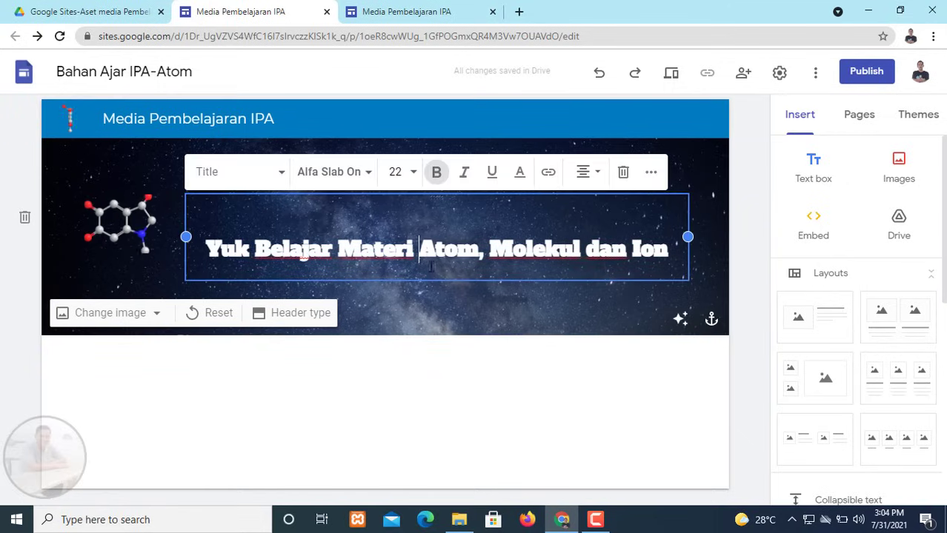
{"action": "left_click_drag", "start_coordinate": [452, 275], "coordinate": [454, 269]}
{"action": "left_click", "coordinate": [208, 249]}
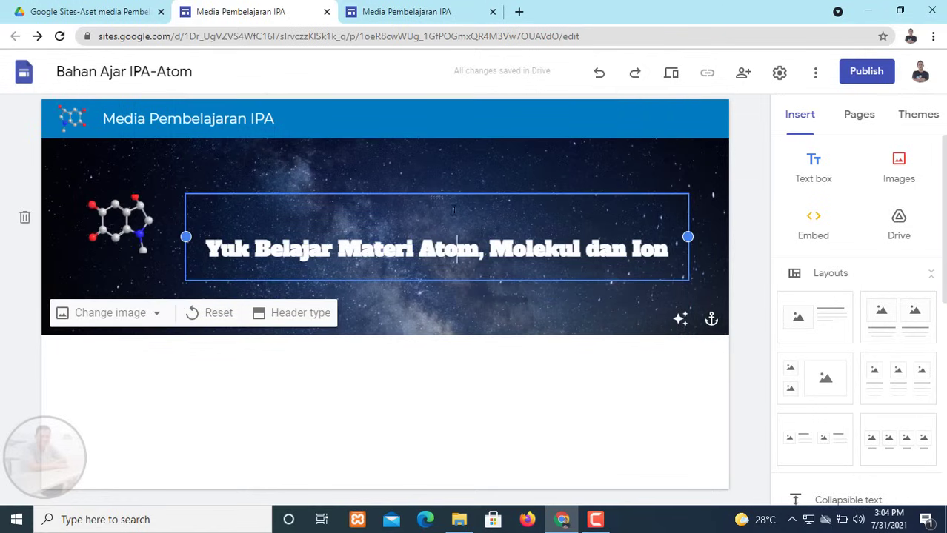
{"action": "key", "text": "ctrl+shift+l"}
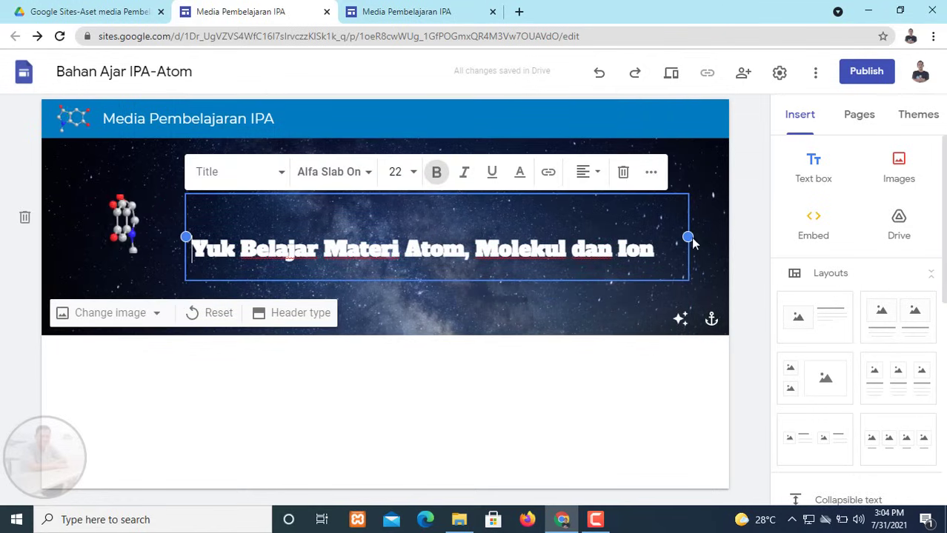
{"action": "left_click", "coordinate": [642, 304]}
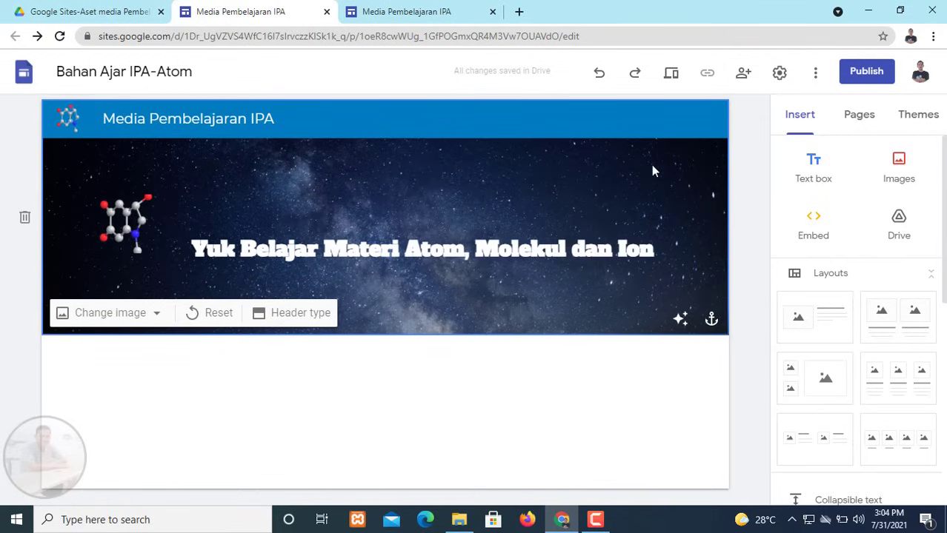
- Check the menu entries on the finished example site and add a new page named Home to the site being edited
{"action": "left_click", "coordinate": [855, 118]}
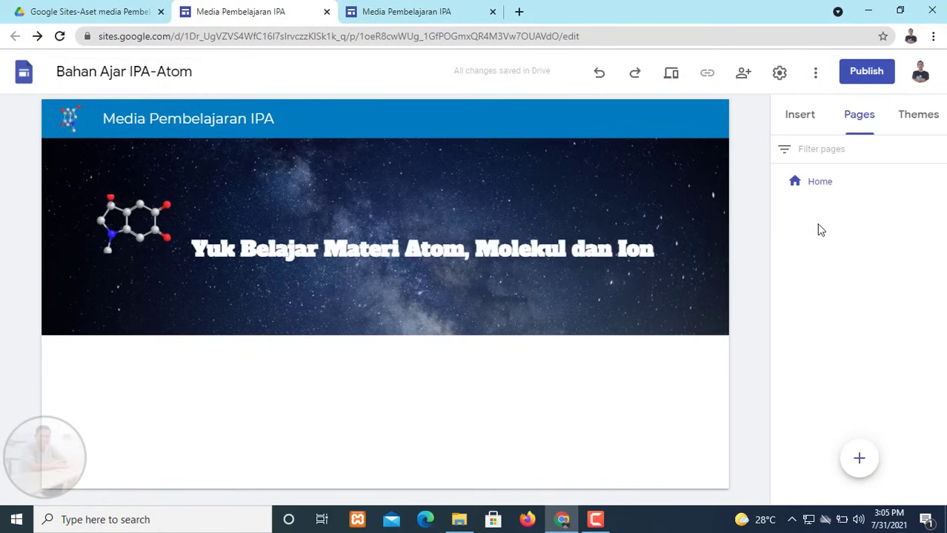
{"action": "left_click", "coordinate": [367, 10]}
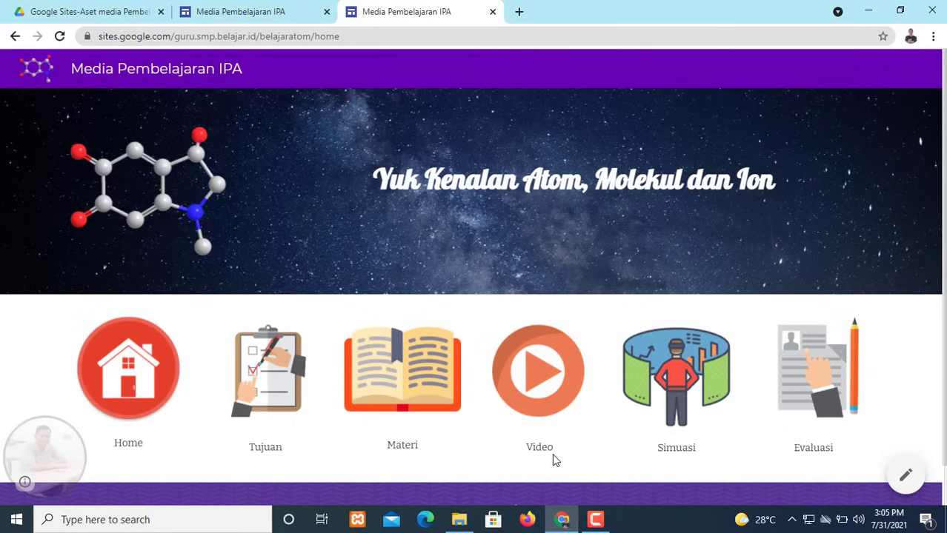
{"action": "left_click", "coordinate": [270, 9]}
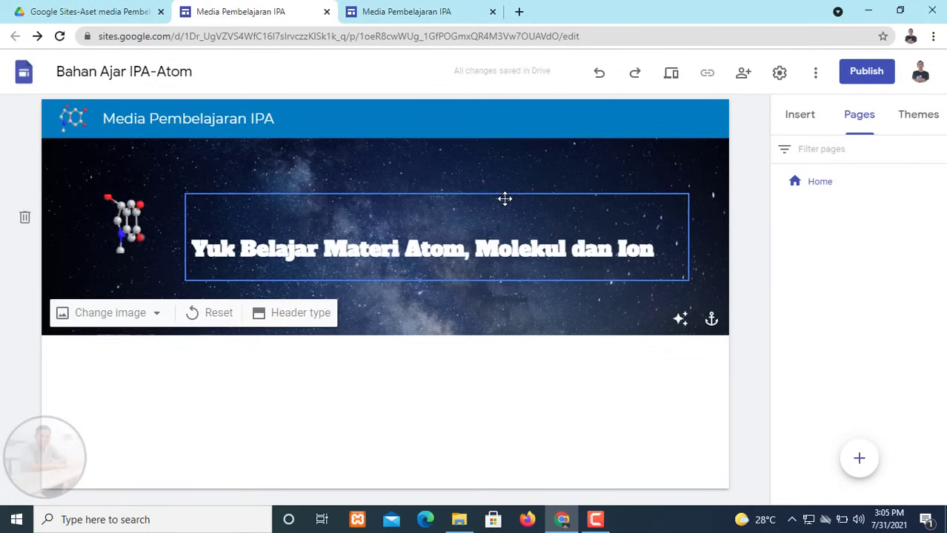
{"action": "left_click", "coordinate": [861, 459]}
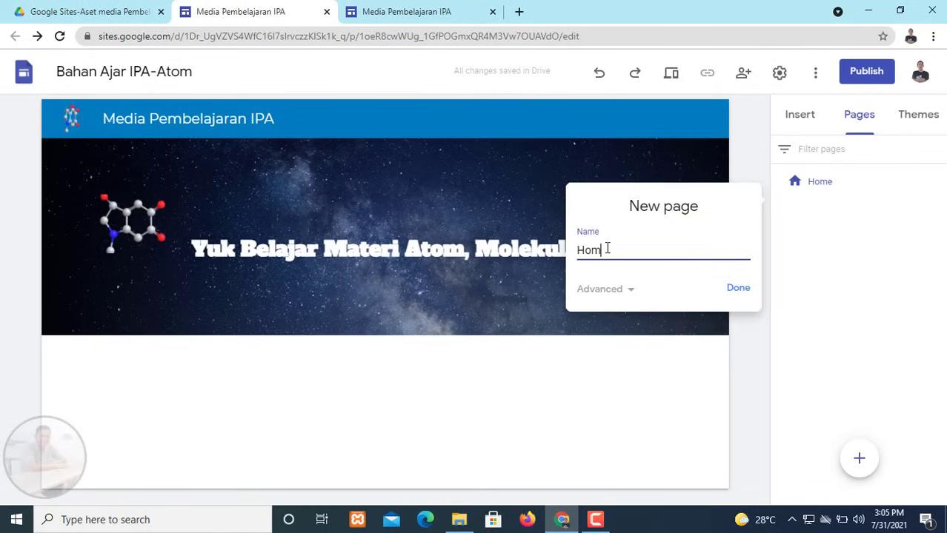
{"action": "left_click", "coordinate": [738, 294]}
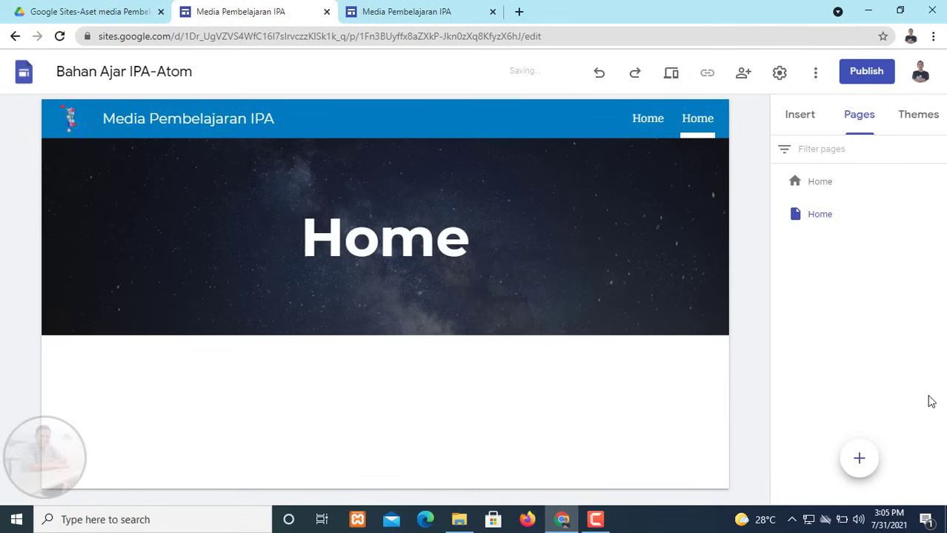
- Rename the newly added second Home page as Tujuan in its properties
{"action": "left_click", "coordinate": [937, 214]}
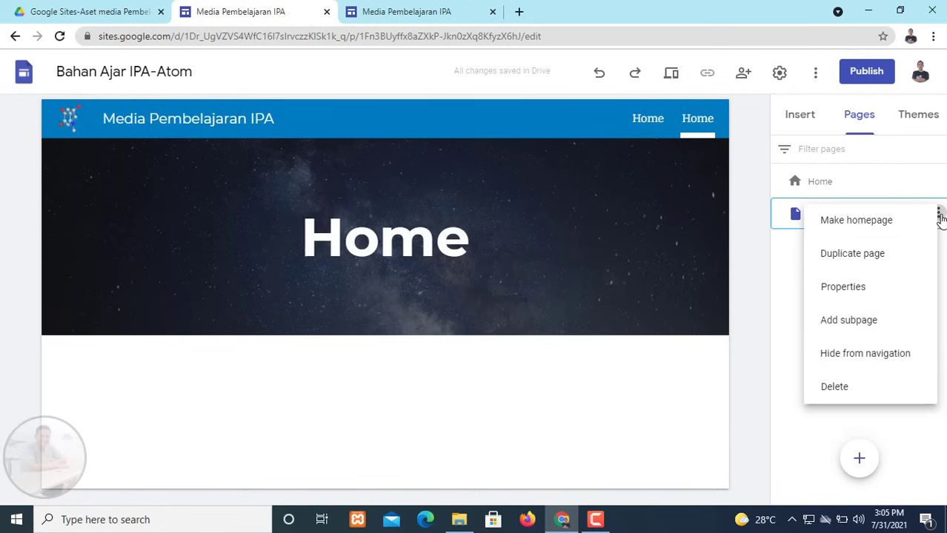
{"action": "left_click", "coordinate": [784, 256]}
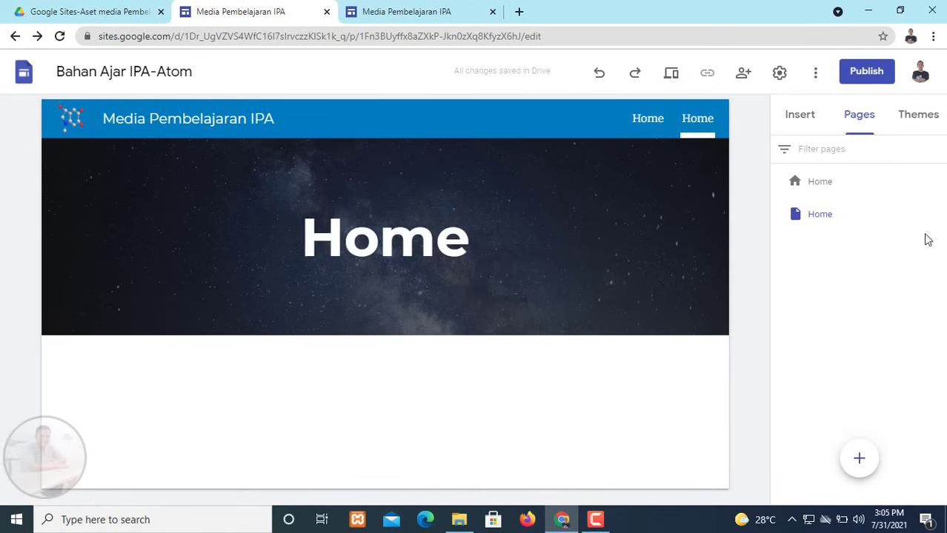
{"action": "left_click", "coordinate": [938, 214]}
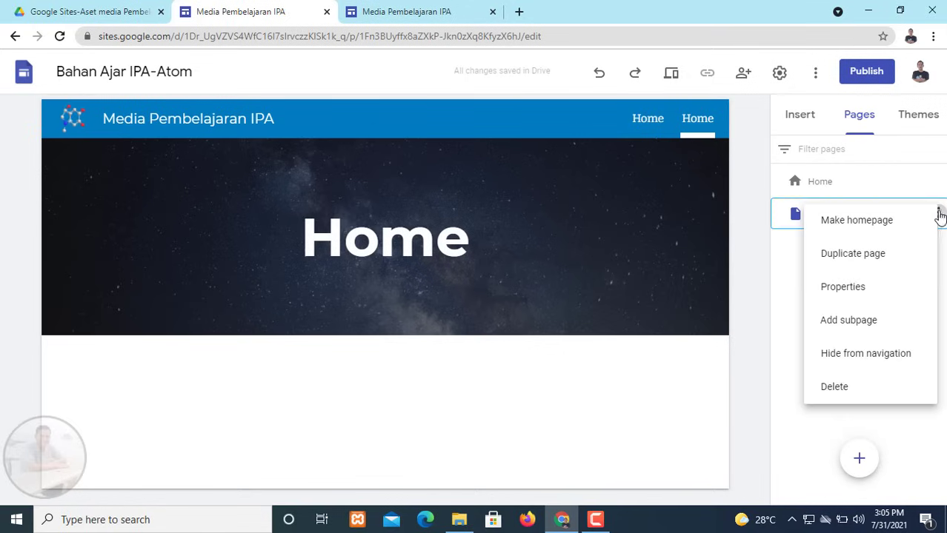
{"action": "left_click", "coordinate": [863, 293]}
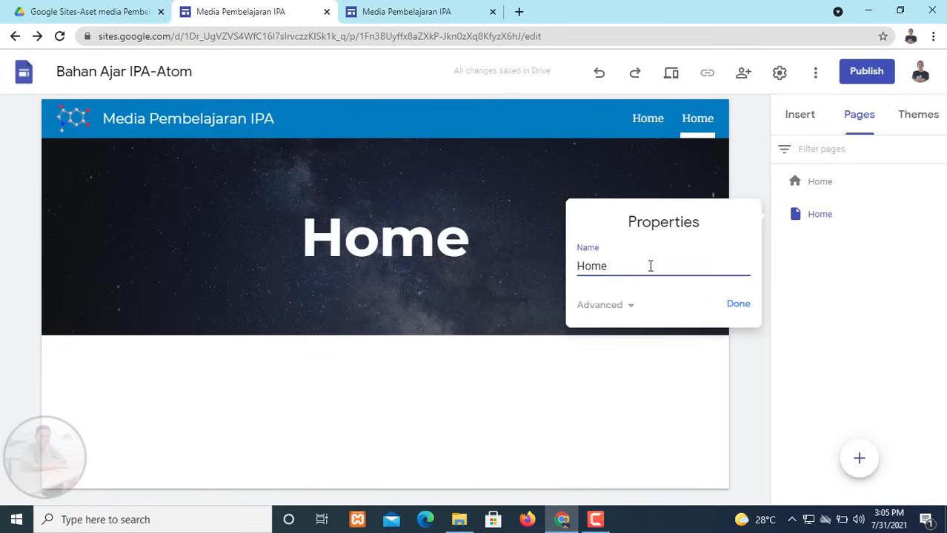
{"action": "type", "text": "Tujuan"}
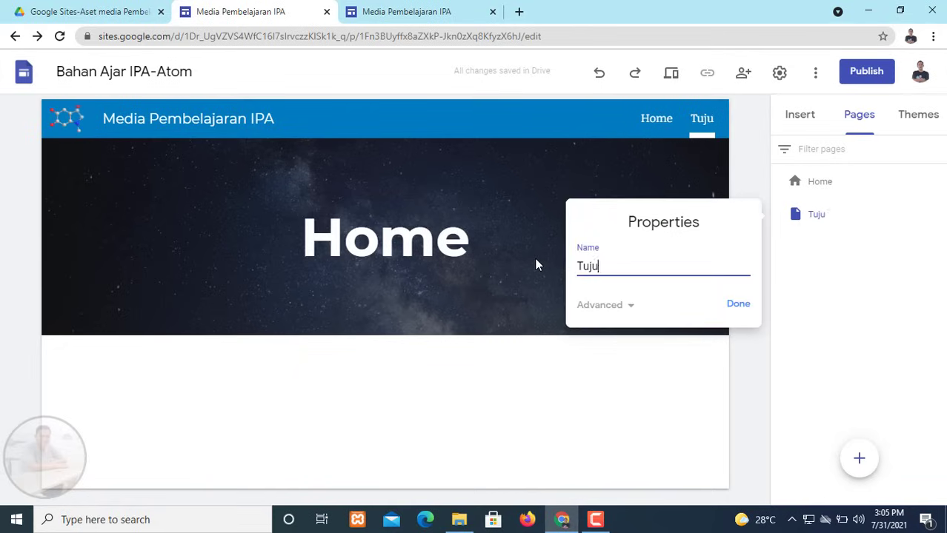
{"action": "left_click", "coordinate": [732, 307]}
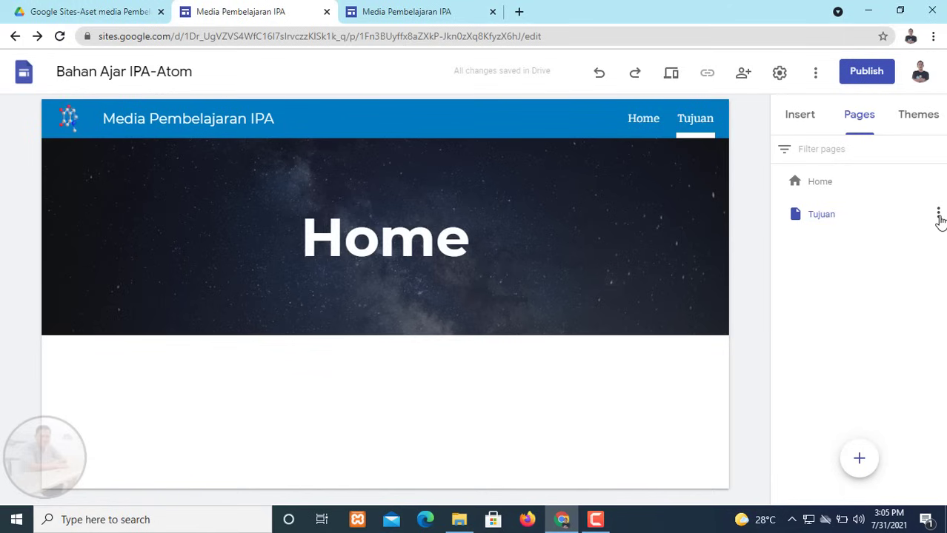
- Duplicate the Tujuan page and name the copy Materi
{"action": "left_click", "coordinate": [938, 215]}
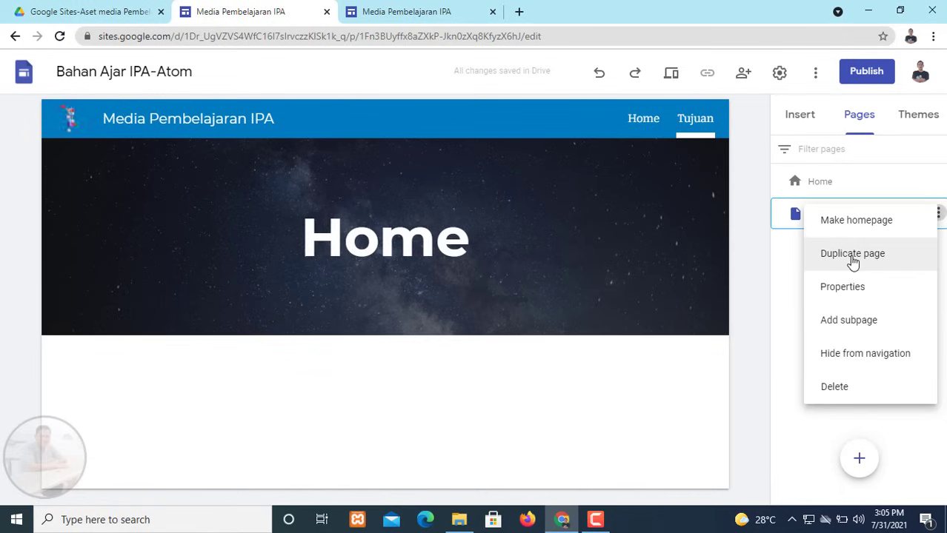
{"action": "left_click", "coordinate": [854, 254]}
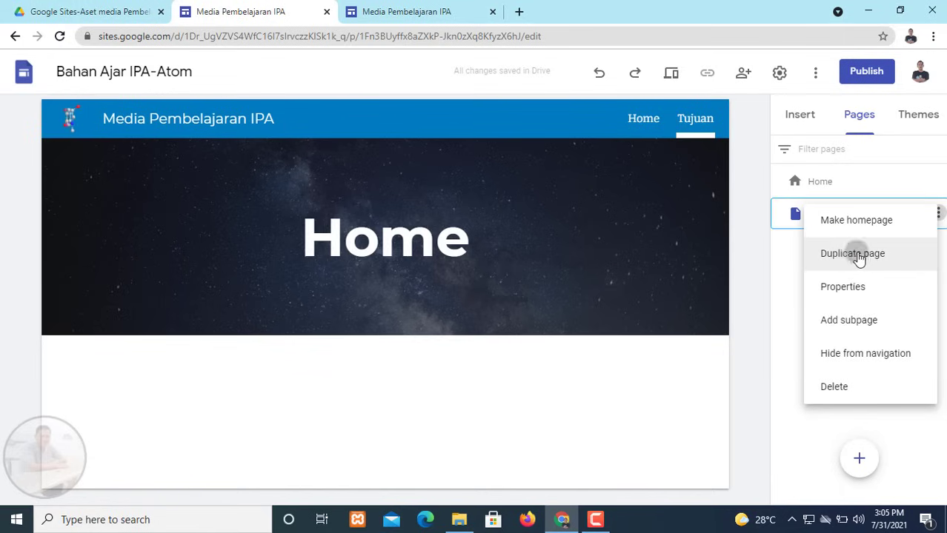
{"action": "key", "text": "ctrl+a"}
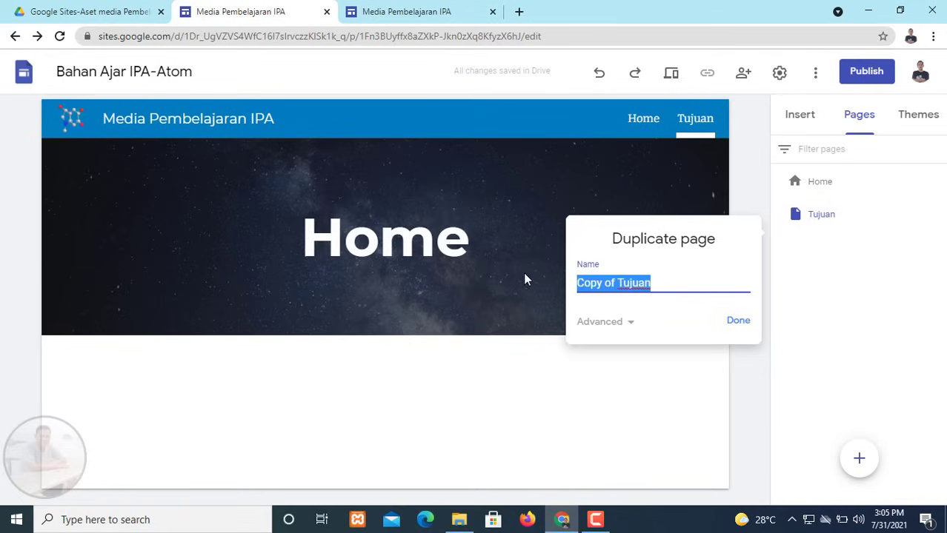
{"action": "type", "text": "Materi"}
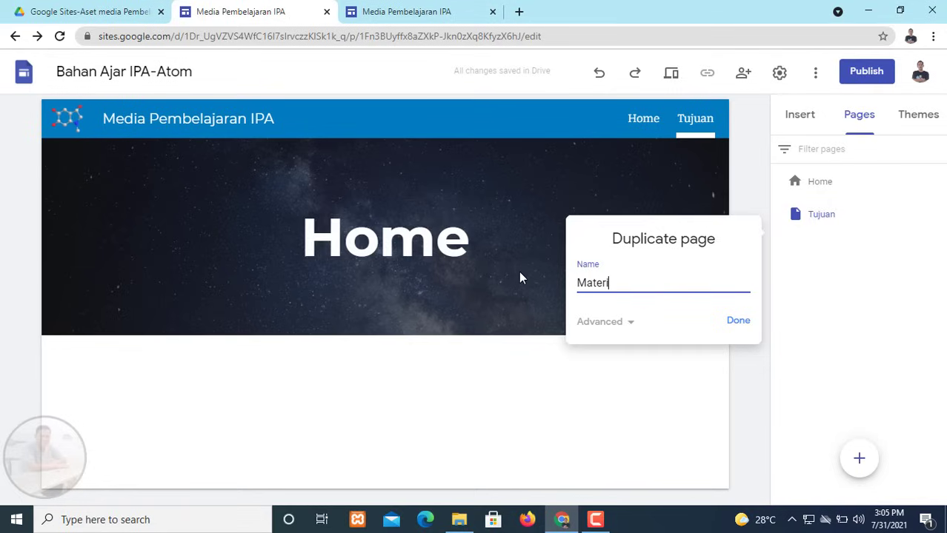
{"action": "left_click", "coordinate": [737, 323]}
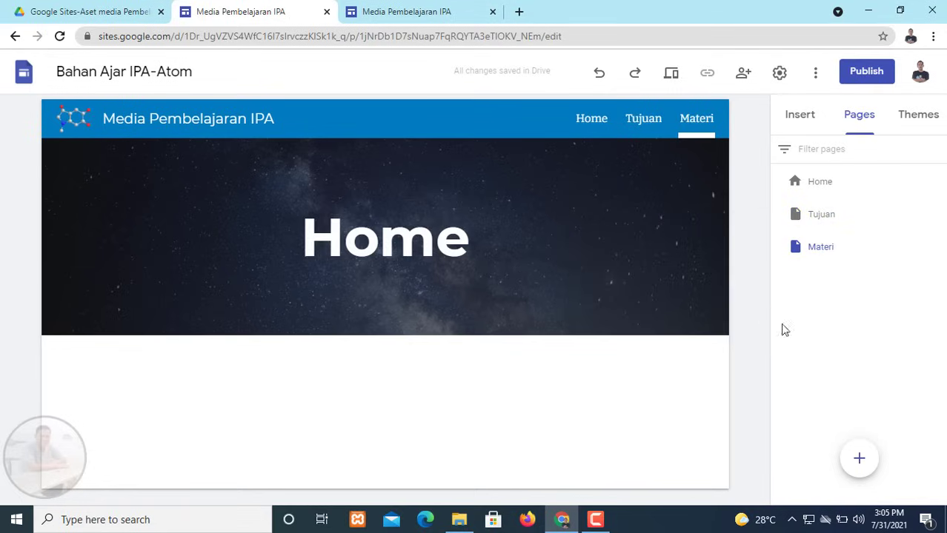
- Replace the header heading on the Tujuan page with the text Tujuan
{"action": "left_click", "coordinate": [822, 225]}
{"action": "left_click", "coordinate": [470, 237]}
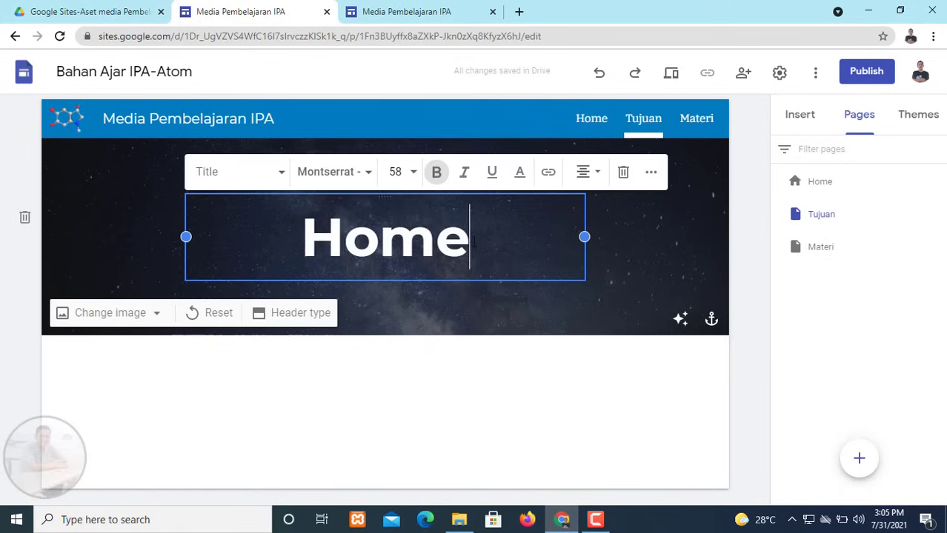
{"action": "left_click_drag", "start_coordinate": [469, 237], "coordinate": [273, 239]}
{"action": "type", "text": "Tujuan"}
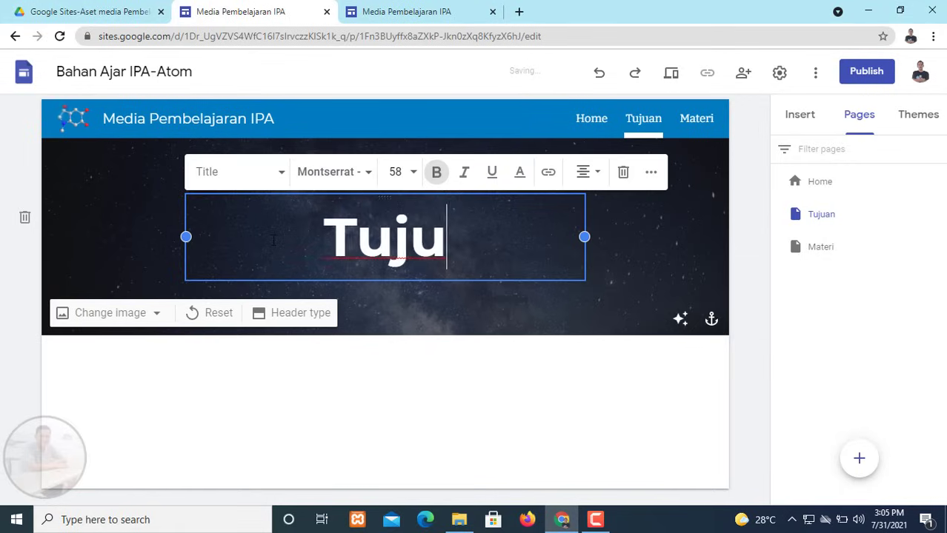
- Replace the header heading on the Materi page with the text Materi
{"action": "left_click", "coordinate": [696, 121]}
{"action": "left_click", "coordinate": [467, 239]}
{"action": "left_click_drag", "start_coordinate": [467, 239], "coordinate": [301, 237]}
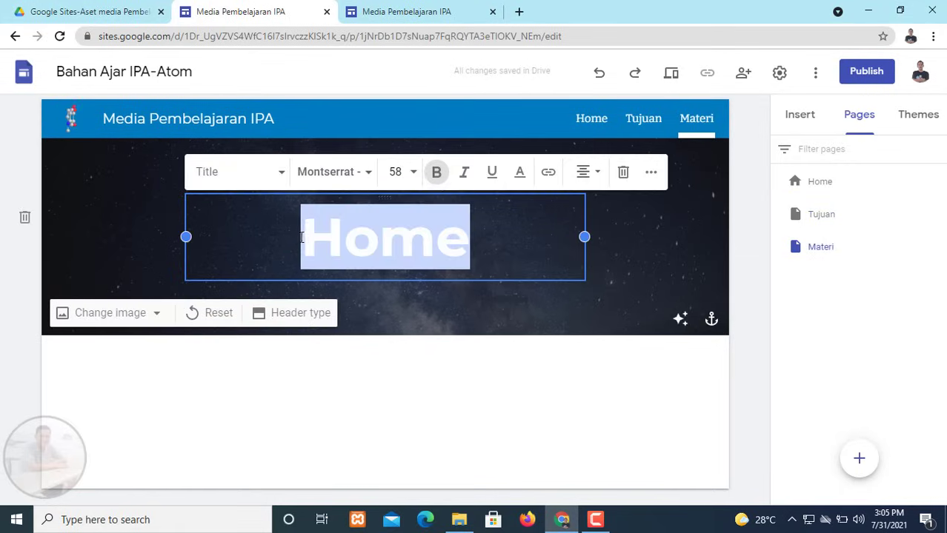
{"action": "type", "text": "Materi"}
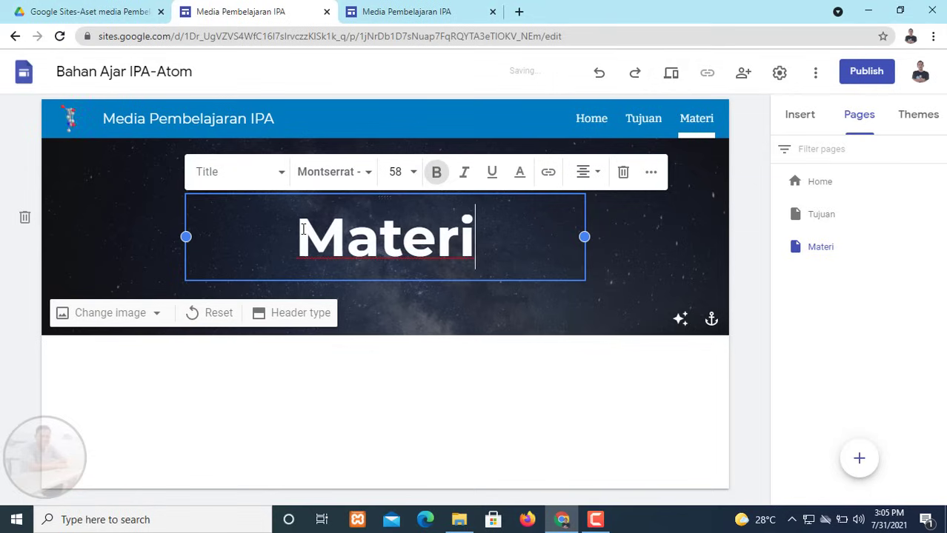
{"action": "left_click", "coordinate": [875, 323]}
- Add a new page named Video and move it below Materi in the page order
{"action": "mouse_move", "coordinate": [862, 460]}
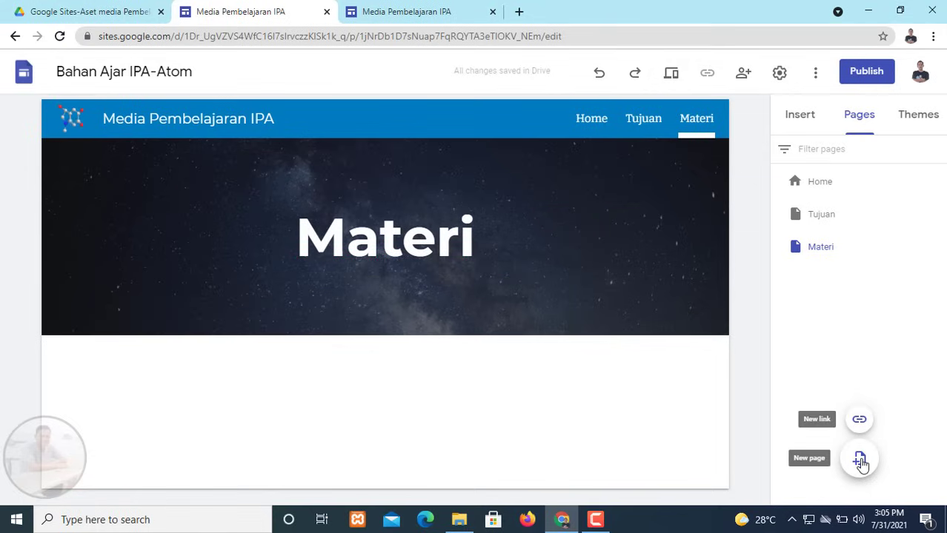
{"action": "left_click", "coordinate": [860, 461]}
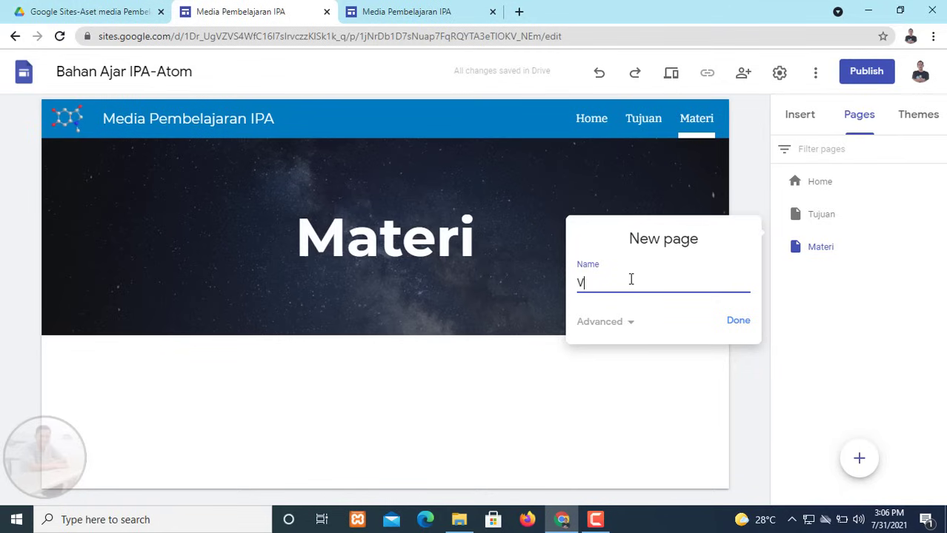
{"action": "left_click", "coordinate": [738, 323]}
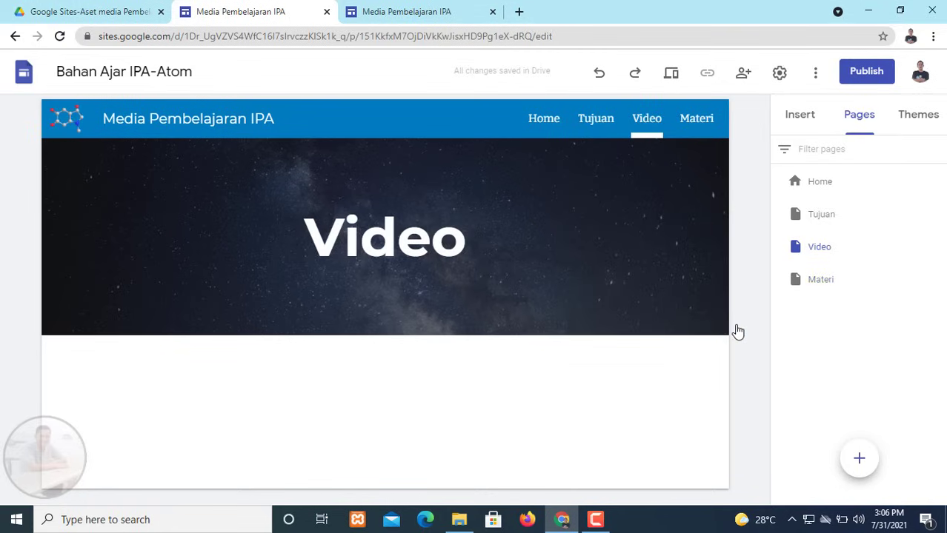
{"action": "mouse_move", "coordinate": [868, 481]}
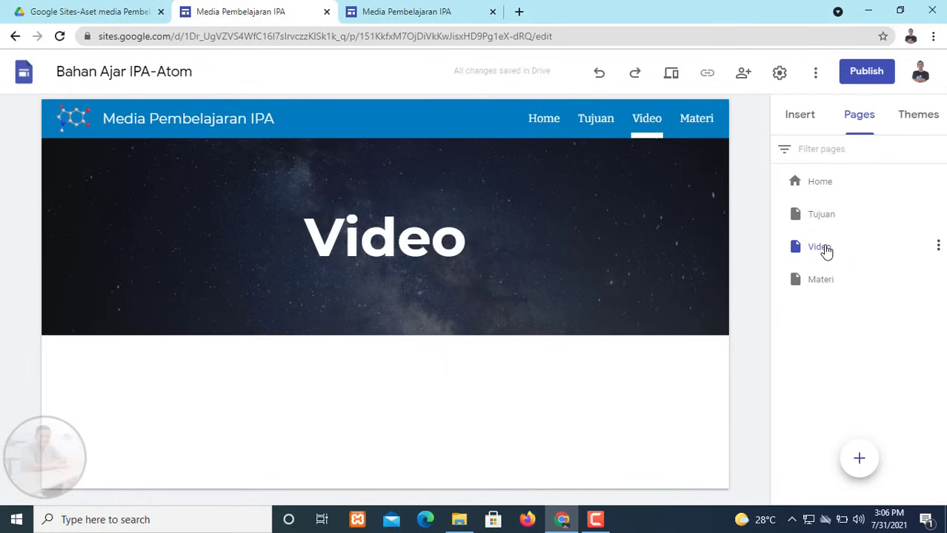
{"action": "left_click_drag", "start_coordinate": [826, 251], "coordinate": [818, 299]}
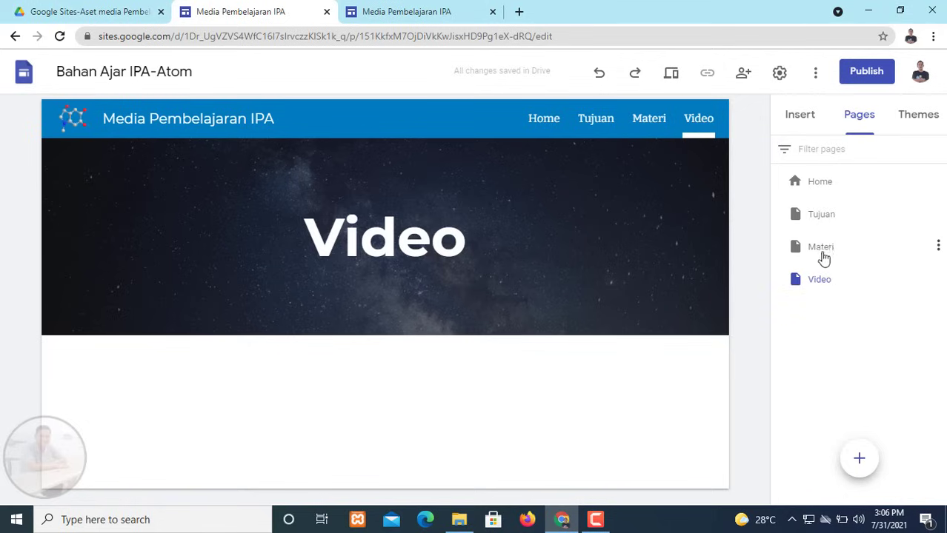
{"action": "left_click_drag", "start_coordinate": [826, 252], "coordinate": [909, 364]}
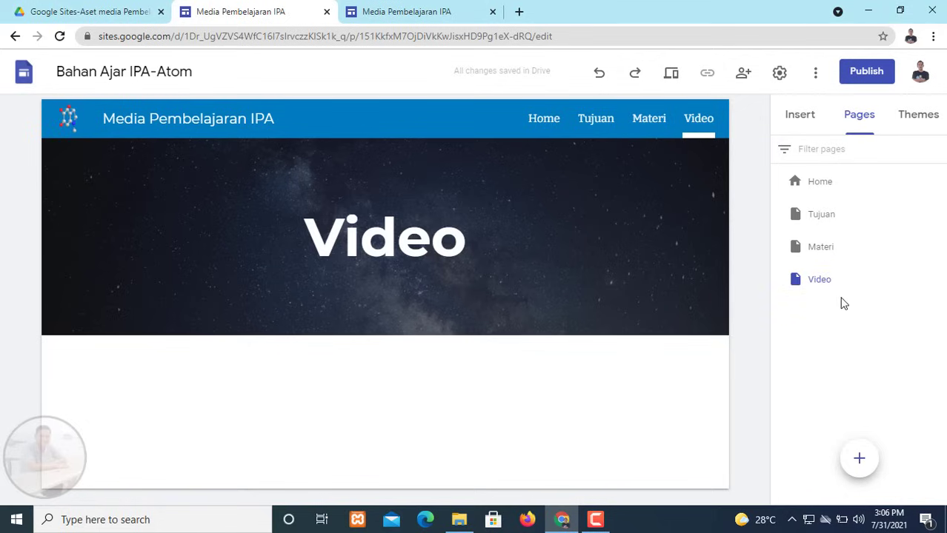
- Add a new page named Simulasi and move it below Video in the page order
{"action": "left_click", "coordinate": [857, 457]}
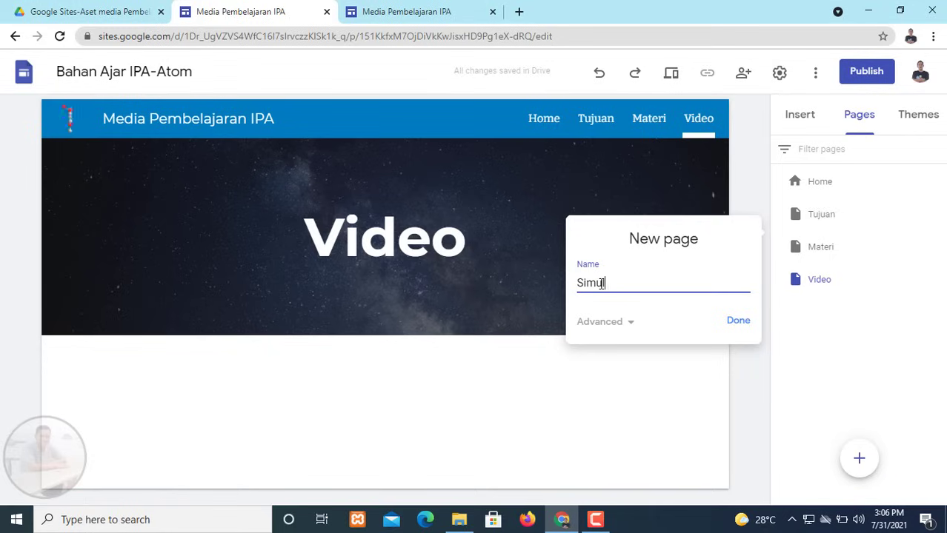
{"action": "type", "text": "Simulasi"}
{"action": "left_click", "coordinate": [736, 323]}
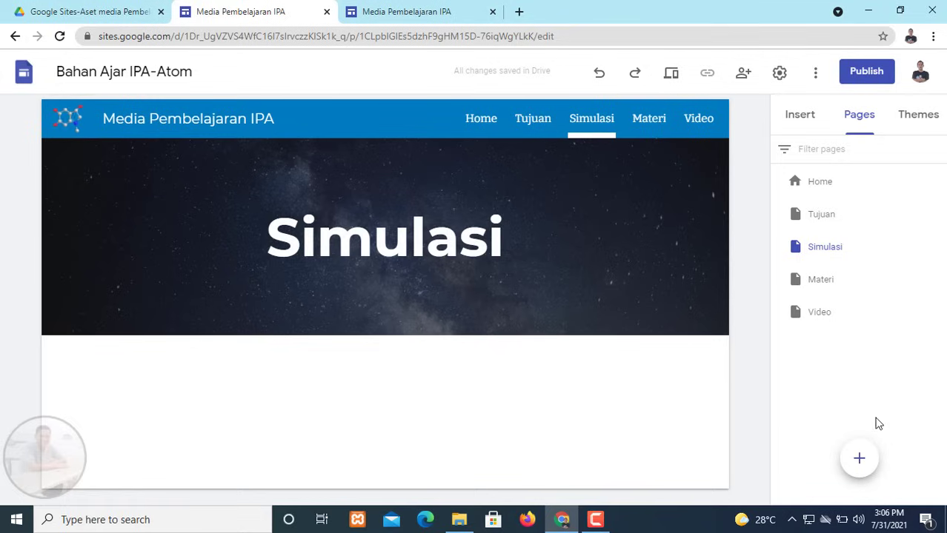
{"action": "left_click_drag", "start_coordinate": [821, 251], "coordinate": [820, 336]}
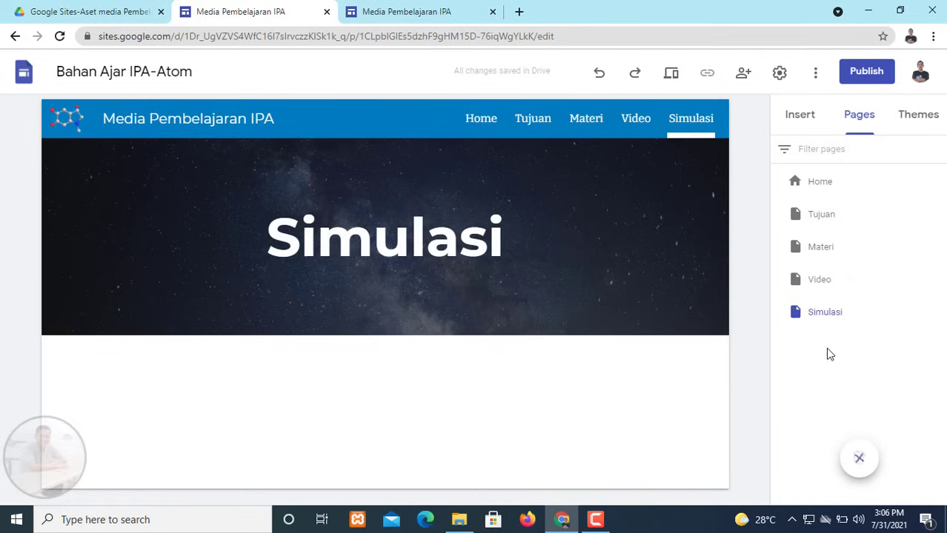
- Add a new page named Evaluasi and move it below Simulasi in the page order
{"action": "left_click", "coordinate": [860, 456]}
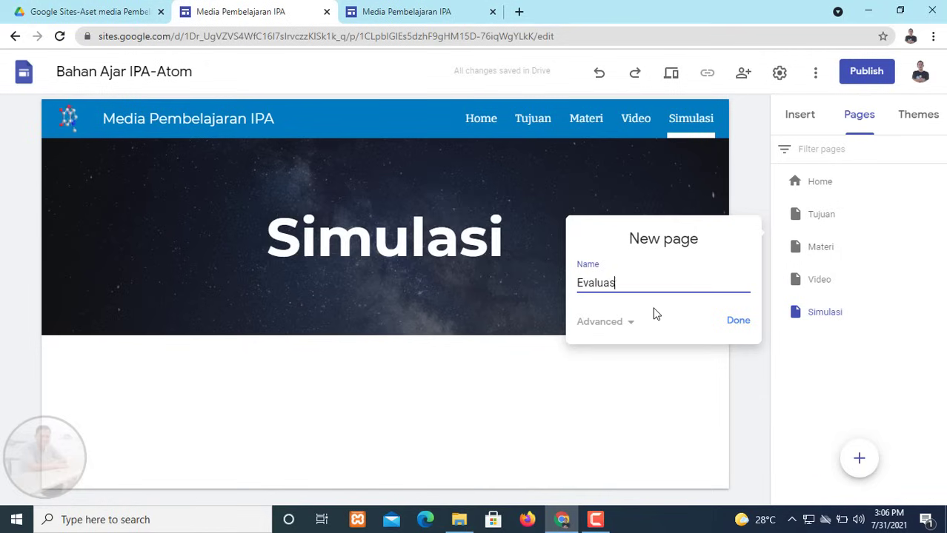
{"action": "left_click", "coordinate": [738, 323]}
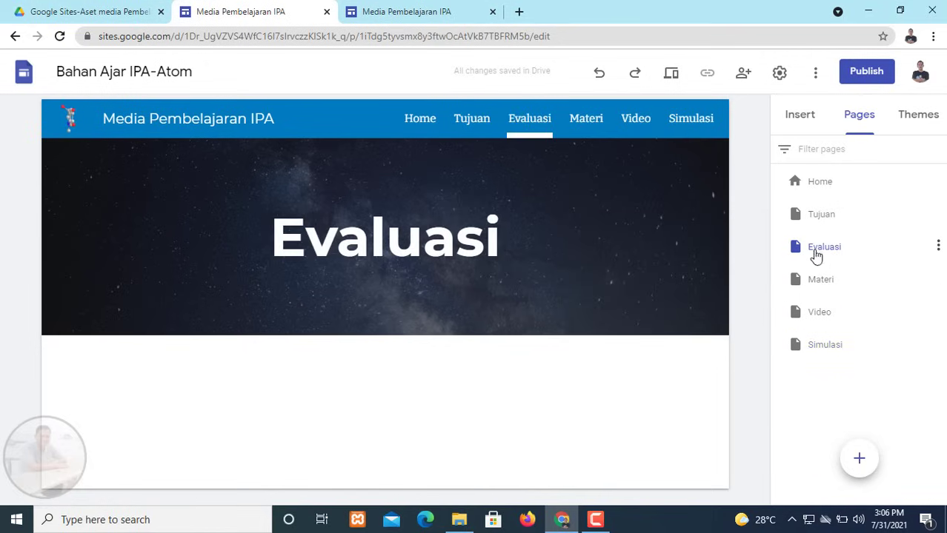
{"action": "left_click_drag", "start_coordinate": [814, 253], "coordinate": [822, 375]}
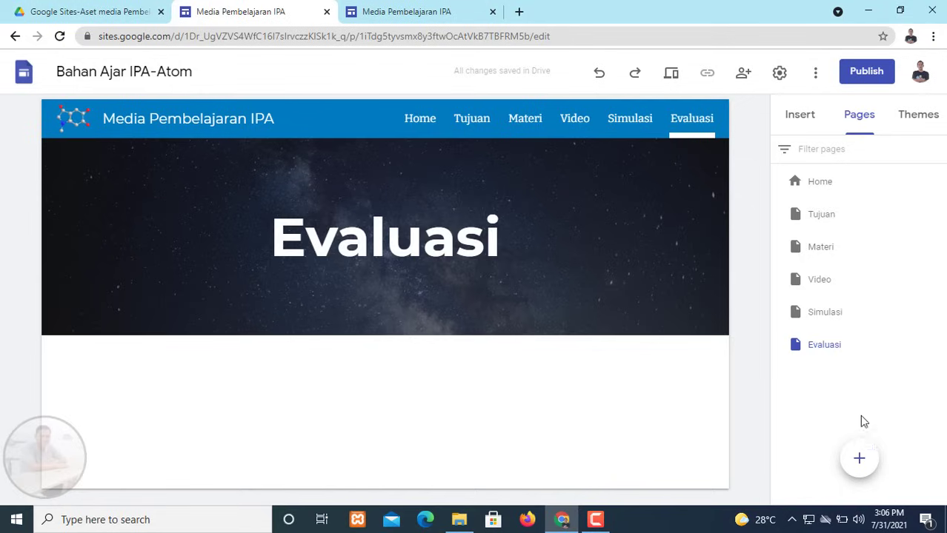
- Check the Simulasi, Video, Materi and Tujuan pages through the site navigation, ending on the Home page
{"action": "left_click", "coordinate": [627, 120]}
{"action": "left_click", "coordinate": [585, 123]}
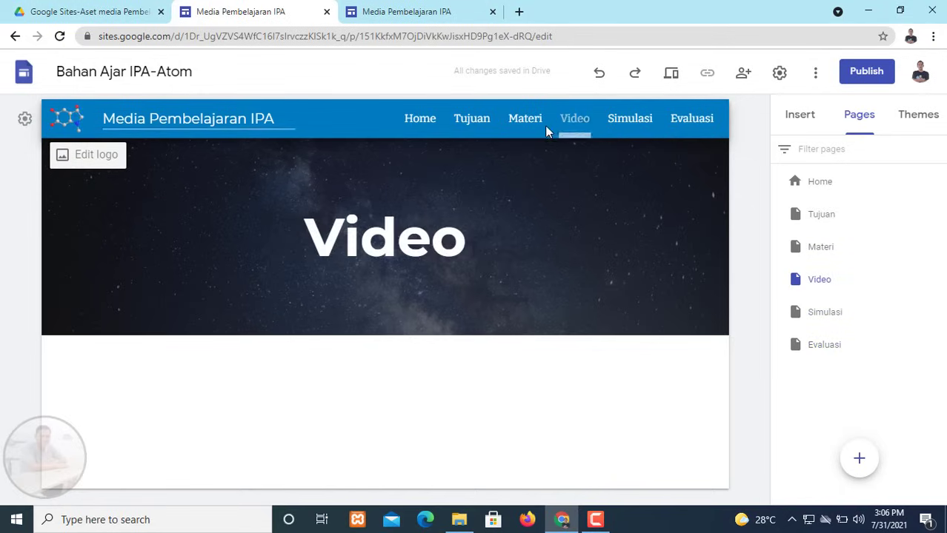
{"action": "left_click", "coordinate": [531, 128]}
{"action": "left_click", "coordinate": [480, 121]}
{"action": "left_click", "coordinate": [434, 121]}
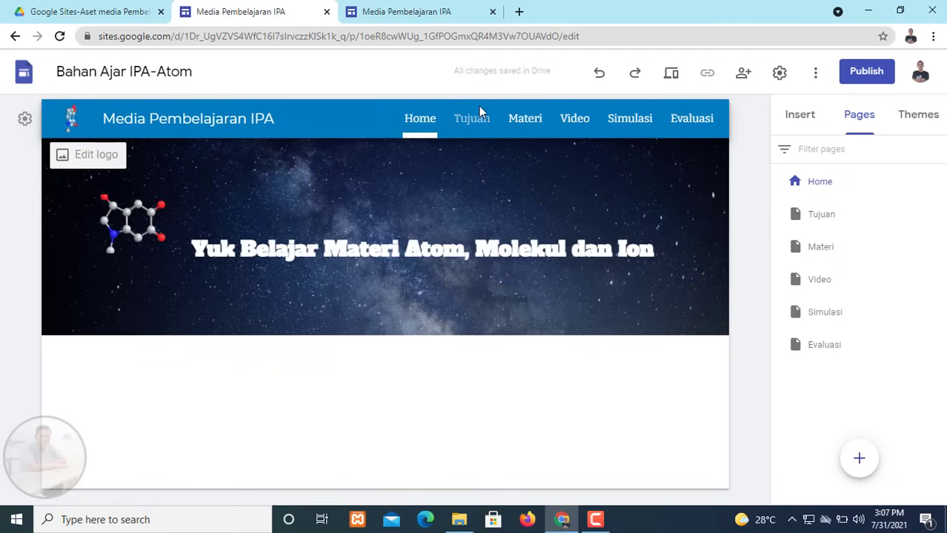
{"action": "mouse_move", "coordinate": [686, 176]}
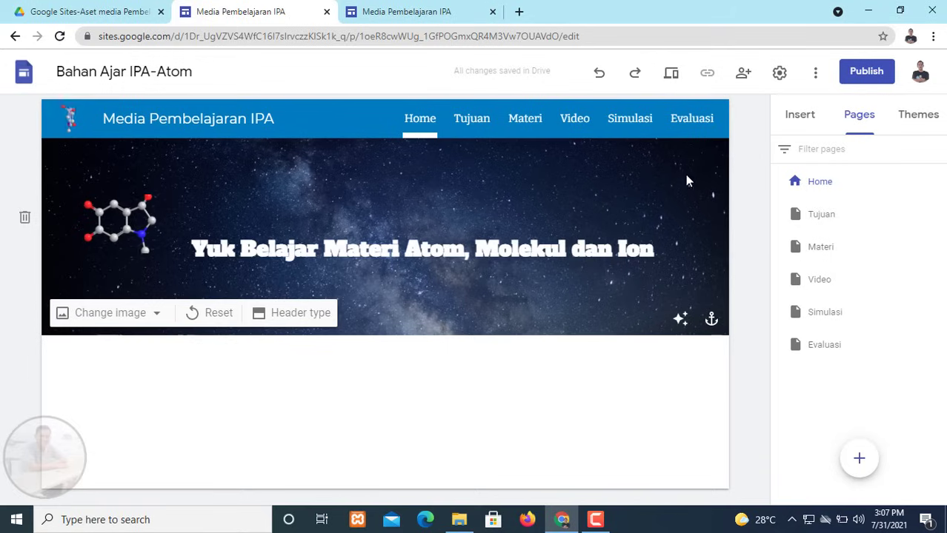
- Check the icon menu on the finished example site and insert the layout with four captioned images on the Home page being edited
{"action": "left_click", "coordinate": [809, 123]}
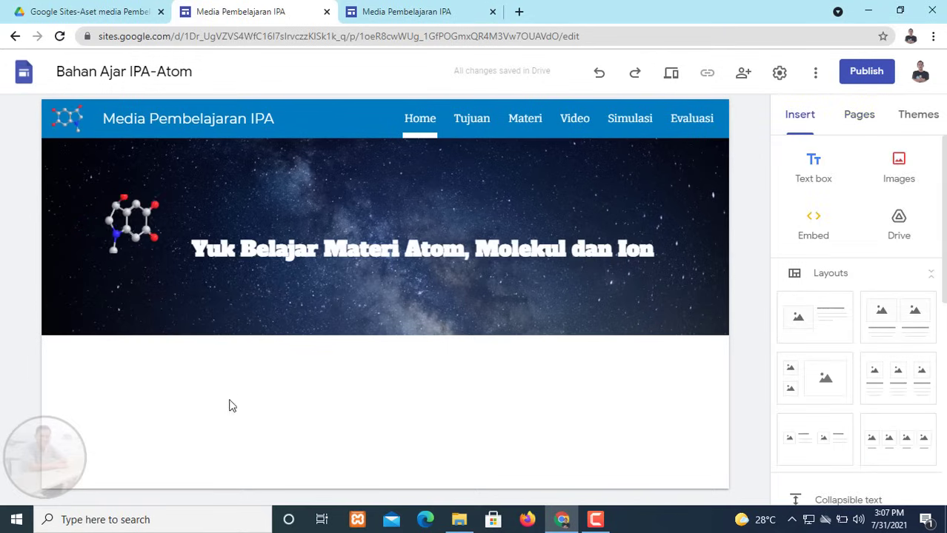
{"action": "left_click", "coordinate": [433, 12]}
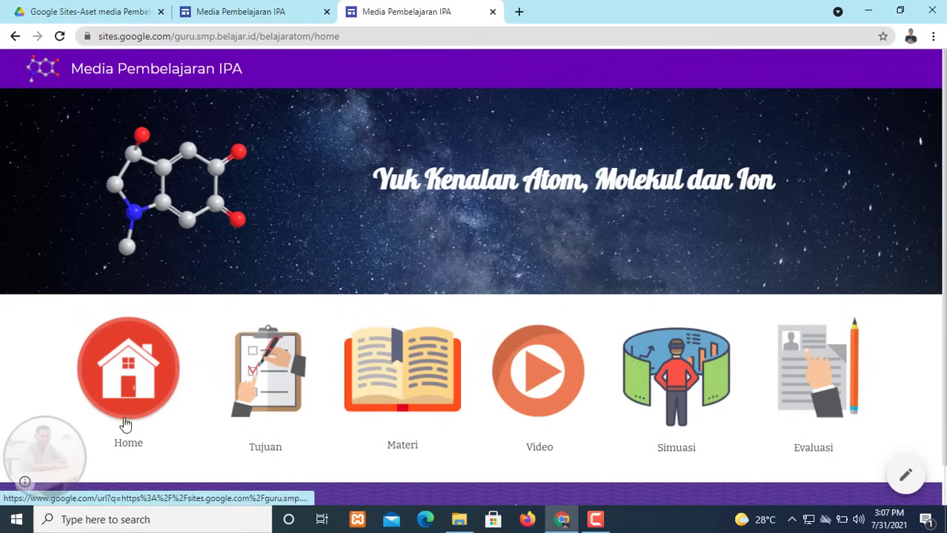
{"action": "left_click", "coordinate": [268, 7]}
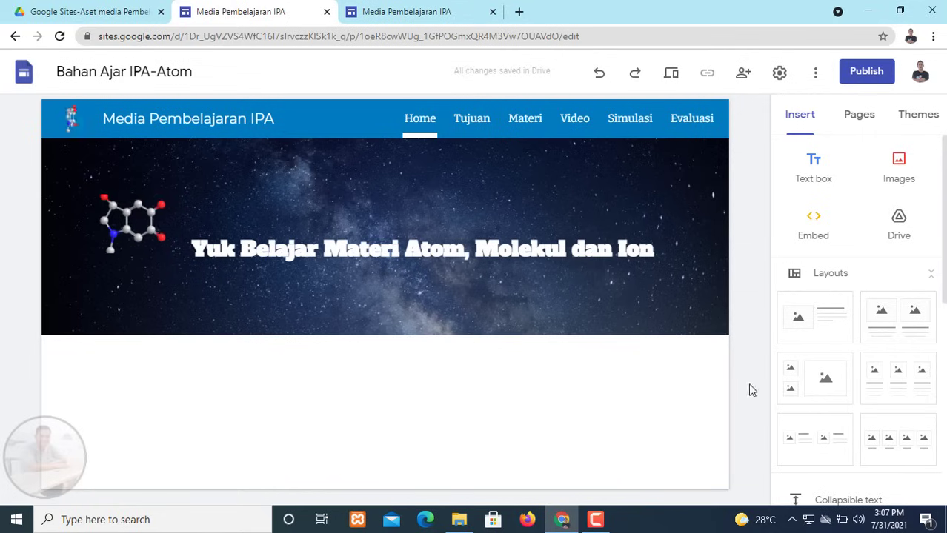
{"action": "left_click", "coordinate": [895, 447]}
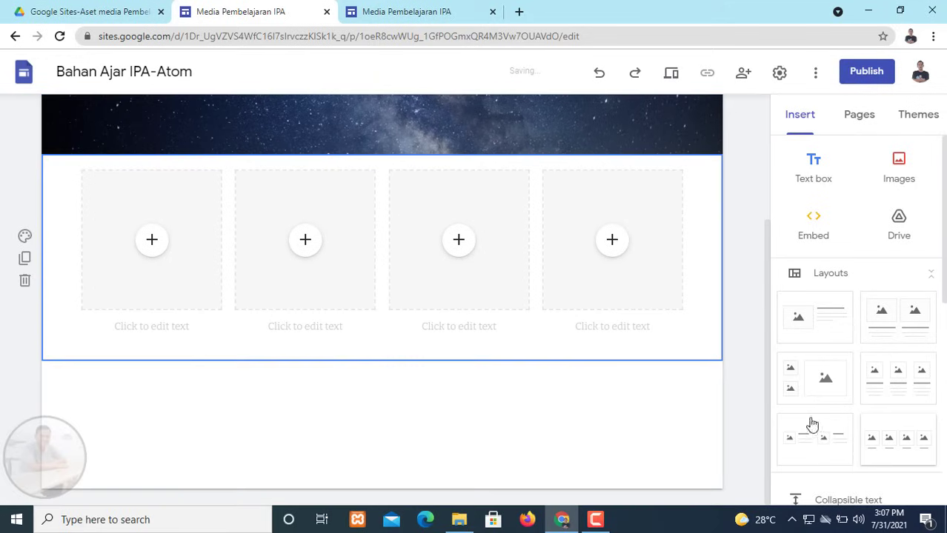
{"action": "scroll", "coordinate": [326, 333], "scroll_direction": "up", "scroll_amount": 1}
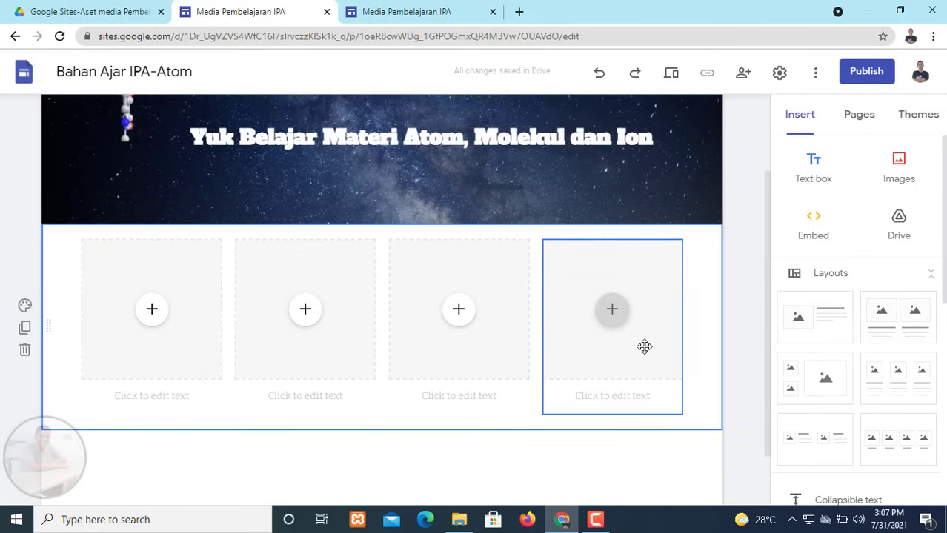
- Duplicate the section with the four captioned image placeholders to make a second row
{"action": "left_click", "coordinate": [679, 305]}
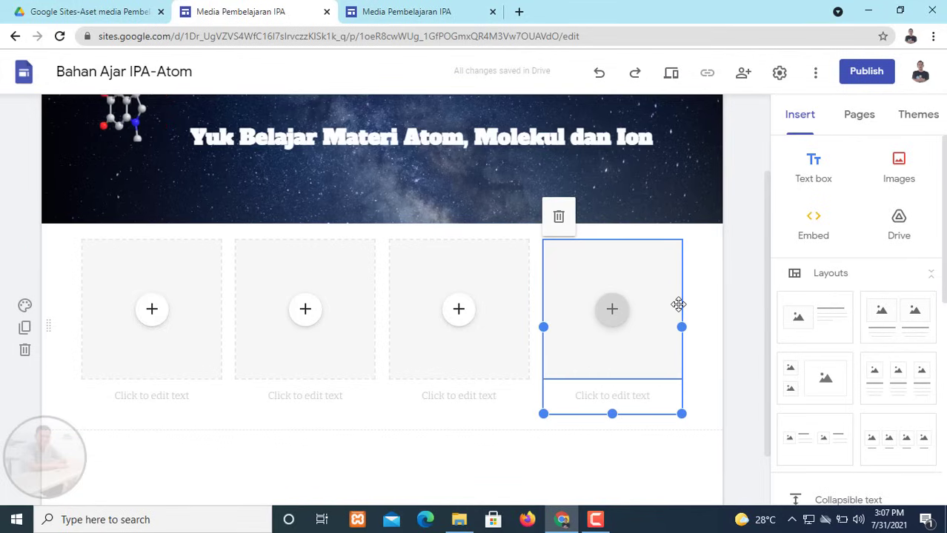
{"action": "left_click", "coordinate": [25, 329]}
{"action": "scroll", "coordinate": [163, 356], "scroll_direction": "up", "scroll_amount": 2}
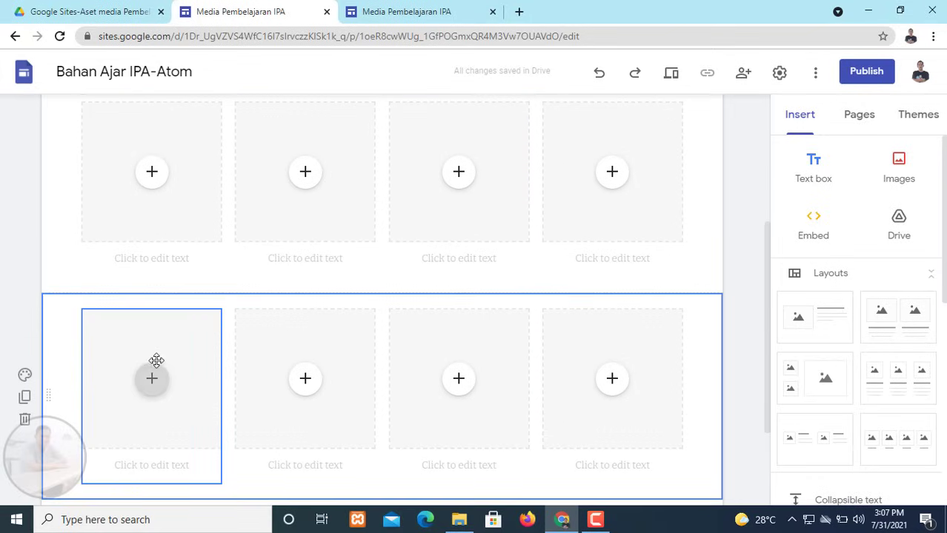
{"action": "scroll", "coordinate": [337, 354], "scroll_direction": "down", "scroll_amount": 1}
{"action": "scroll", "coordinate": [300, 364], "scroll_direction": "up", "scroll_amount": 4}
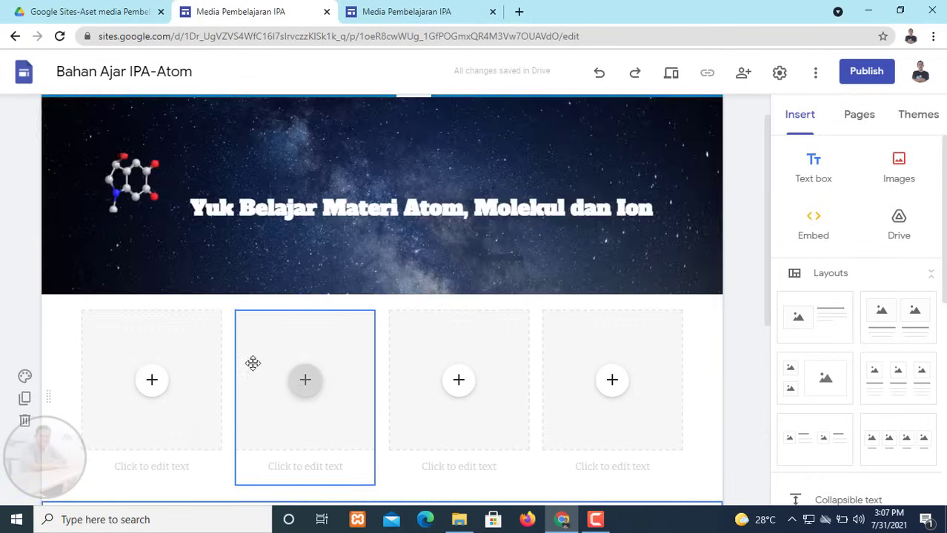
{"action": "scroll", "coordinate": [244, 367], "scroll_direction": "down", "scroll_amount": 4}
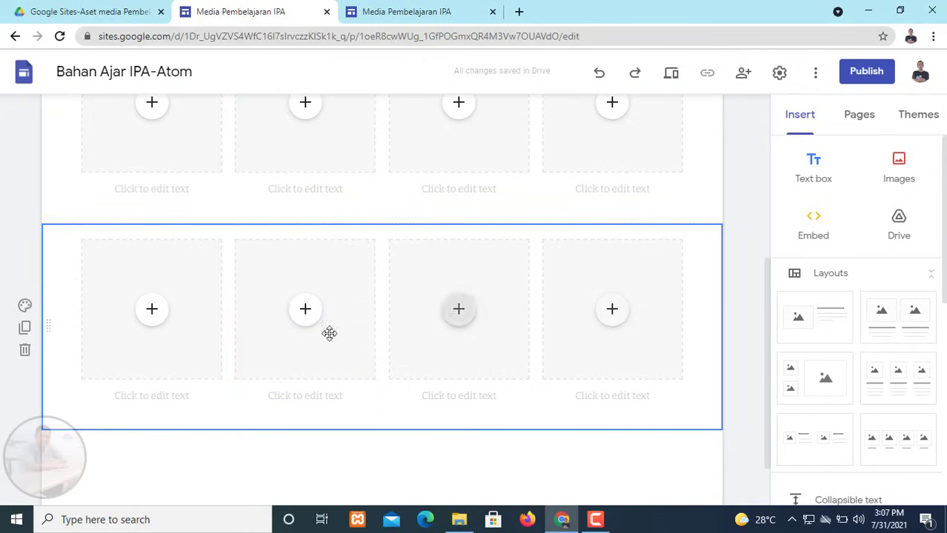
- Delete the first two captioned image placeholders from the duplicated second row
{"action": "left_click", "coordinate": [182, 267]}
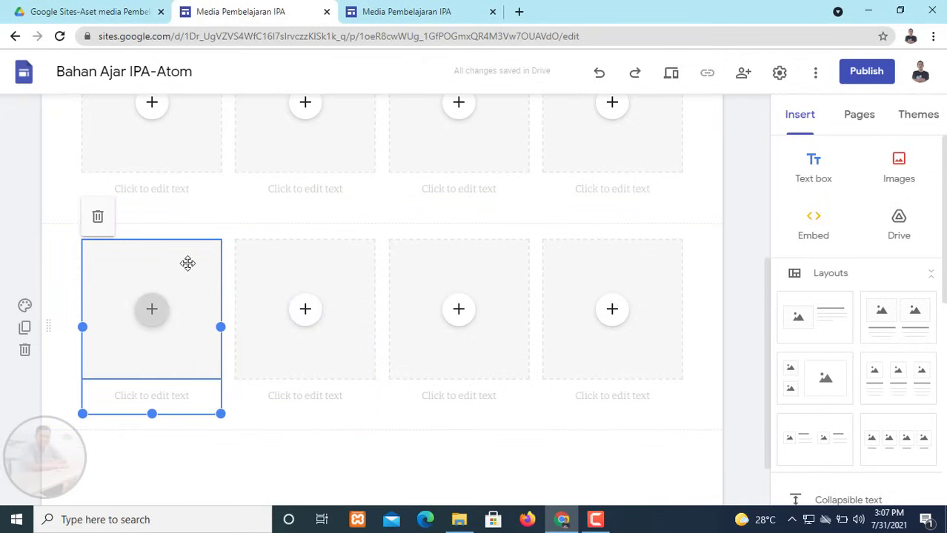
{"action": "left_click", "coordinate": [99, 217]}
{"action": "left_click", "coordinate": [255, 267]}
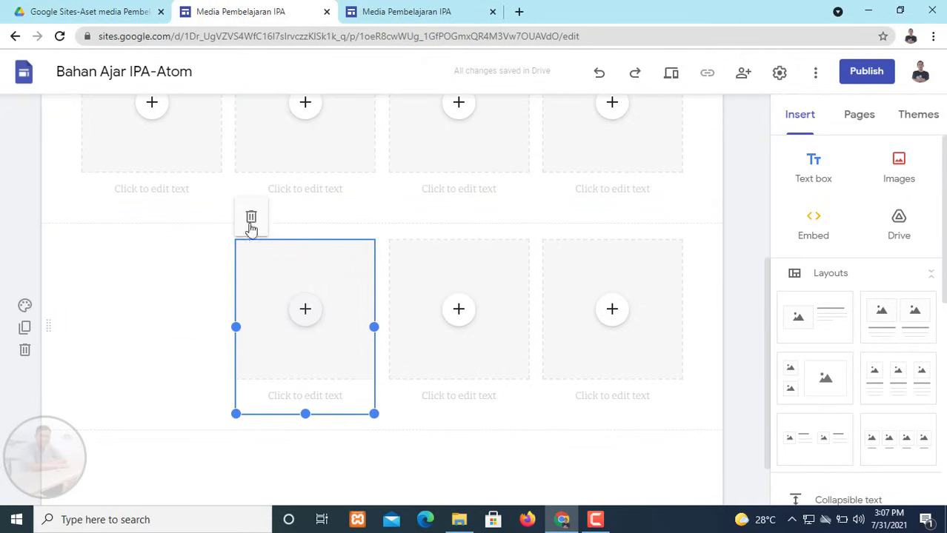
{"action": "left_click", "coordinate": [251, 218]}
- Shrink each of the four captioned image placeholders in the first row to about two-thirds of its width
{"action": "scroll", "coordinate": [267, 249], "scroll_direction": "up", "scroll_amount": 2}
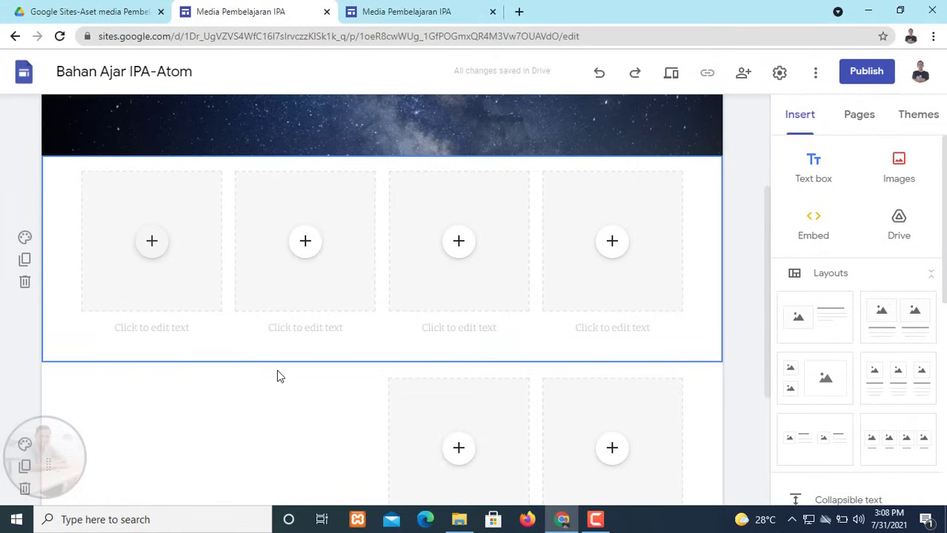
{"action": "left_click", "coordinate": [300, 340]}
{"action": "left_click", "coordinate": [190, 296]}
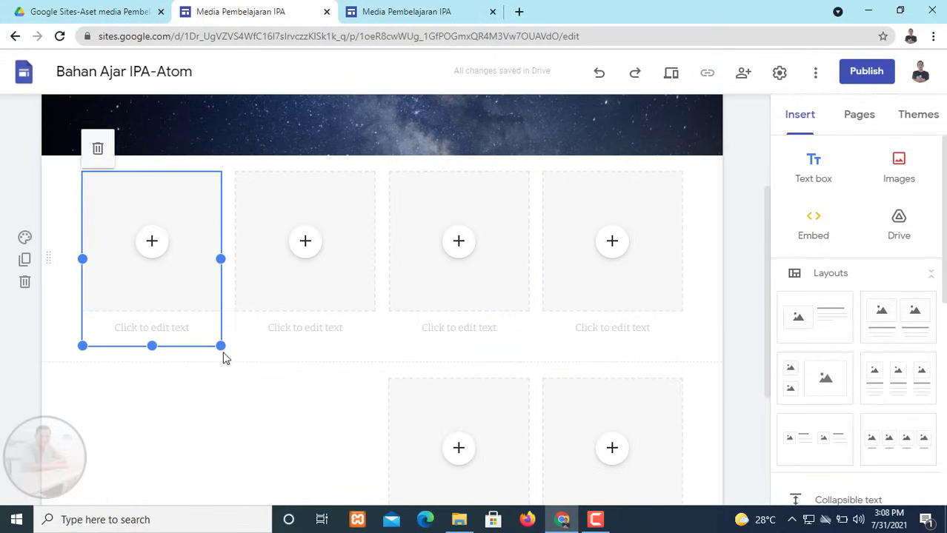
{"action": "left_click_drag", "start_coordinate": [220, 345], "coordinate": [171, 287]}
{"action": "left_click", "coordinate": [271, 290]}
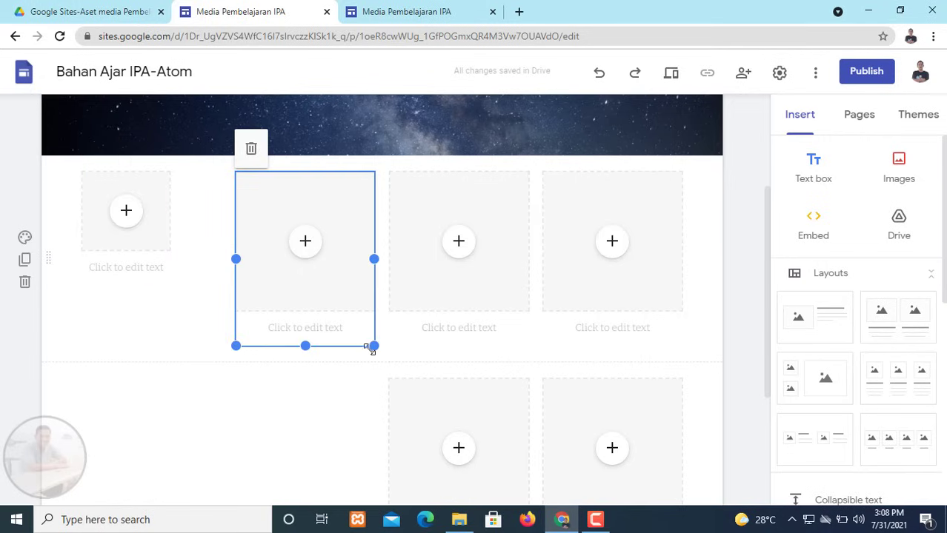
{"action": "left_click_drag", "start_coordinate": [374, 344], "coordinate": [341, 287]}
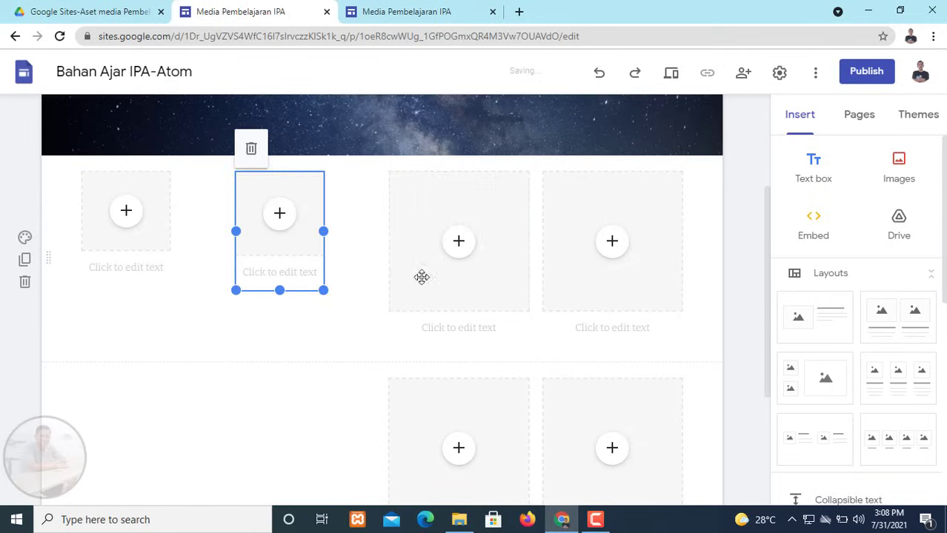
{"action": "left_click", "coordinate": [479, 309]}
{"action": "left_click_drag", "start_coordinate": [528, 345], "coordinate": [489, 296]}
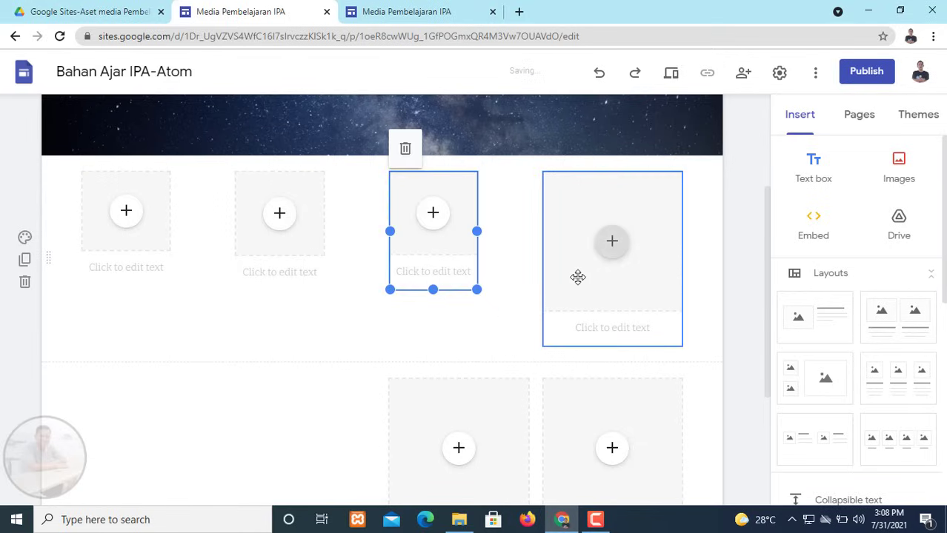
{"action": "left_click", "coordinate": [668, 337]}
{"action": "left_click_drag", "start_coordinate": [681, 344], "coordinate": [642, 286]}
- Move the second, third and fourth placeholders of the first row up against one another, closing the gaps after the first
{"action": "left_click_drag", "start_coordinate": [313, 206], "coordinate": [263, 204]}
{"action": "left_click_drag", "start_coordinate": [459, 220], "coordinate": [385, 219]}
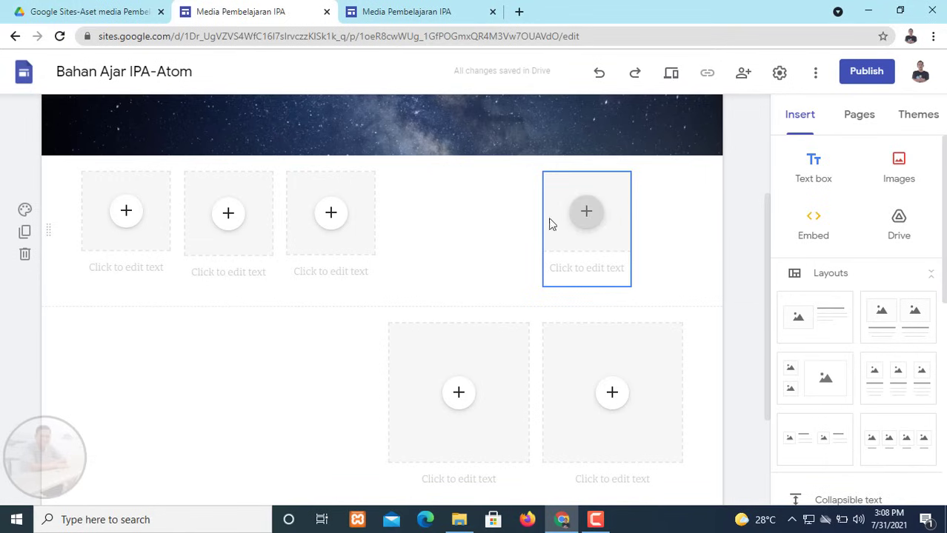
{"action": "left_click_drag", "start_coordinate": [549, 224], "coordinate": [480, 224]}
- Shrink the two remaining second-row placeholders to match and move them into the first row as the fifth and sixth items
{"action": "left_click", "coordinate": [525, 471]}
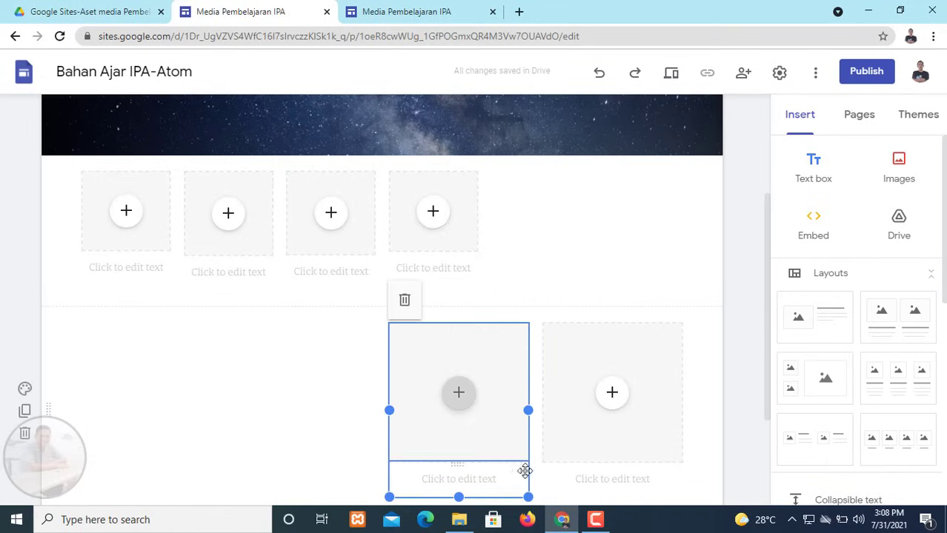
{"action": "left_click_drag", "start_coordinate": [527, 498], "coordinate": [485, 443]}
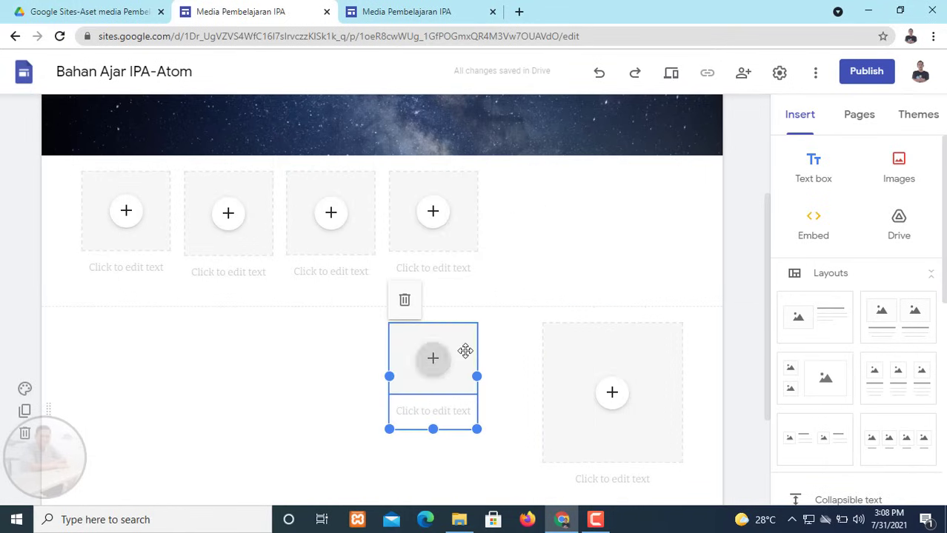
{"action": "left_click_drag", "start_coordinate": [480, 348], "coordinate": [518, 236]}
{"action": "left_click", "coordinate": [654, 371]}
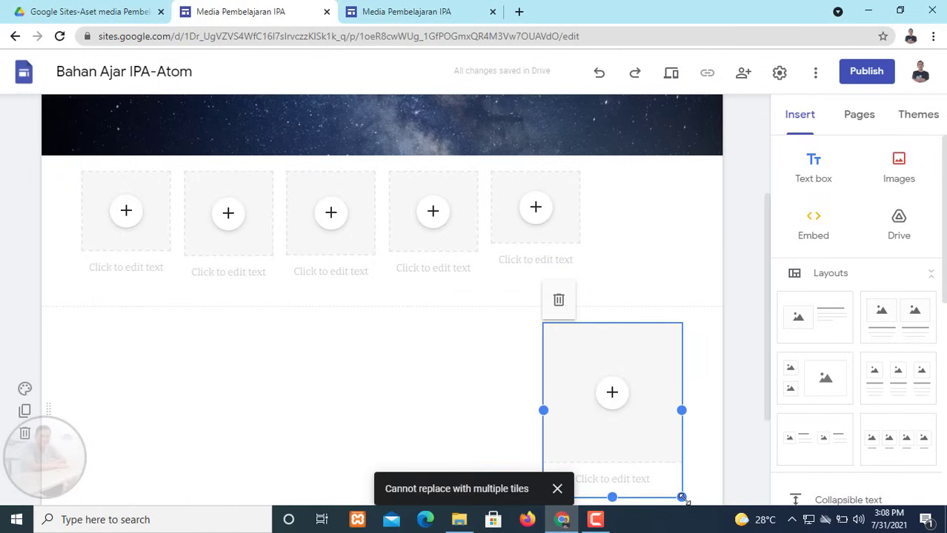
{"action": "left_click_drag", "start_coordinate": [681, 495], "coordinate": [631, 453]}
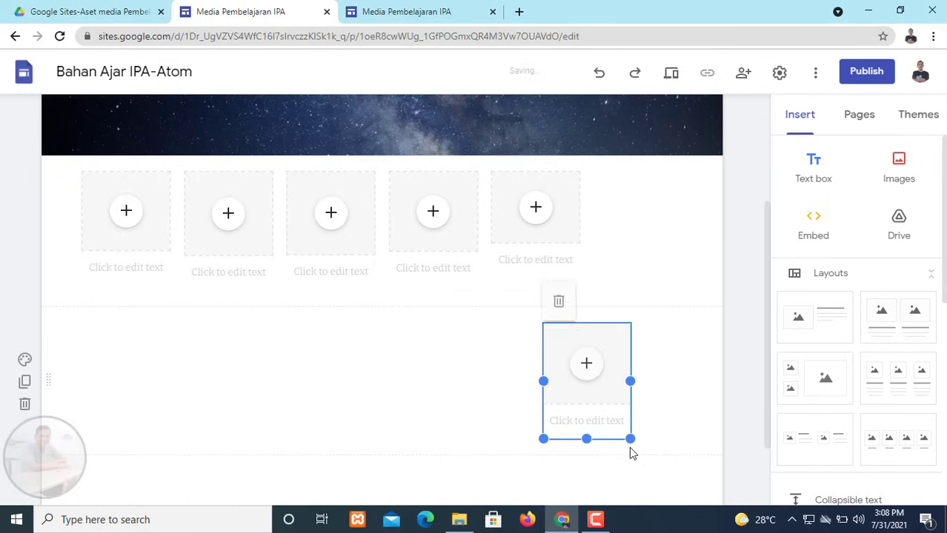
{"action": "left_click_drag", "start_coordinate": [605, 342], "coordinate": [639, 238]}
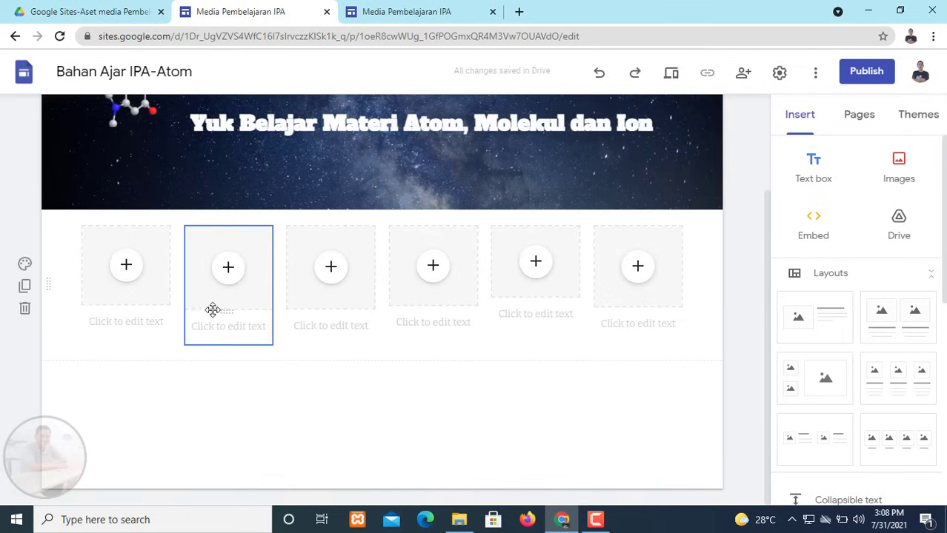
- Even out the heights of the first four image placeholders in the row by lengthening the shorter ones
{"action": "left_click", "coordinate": [152, 278]}
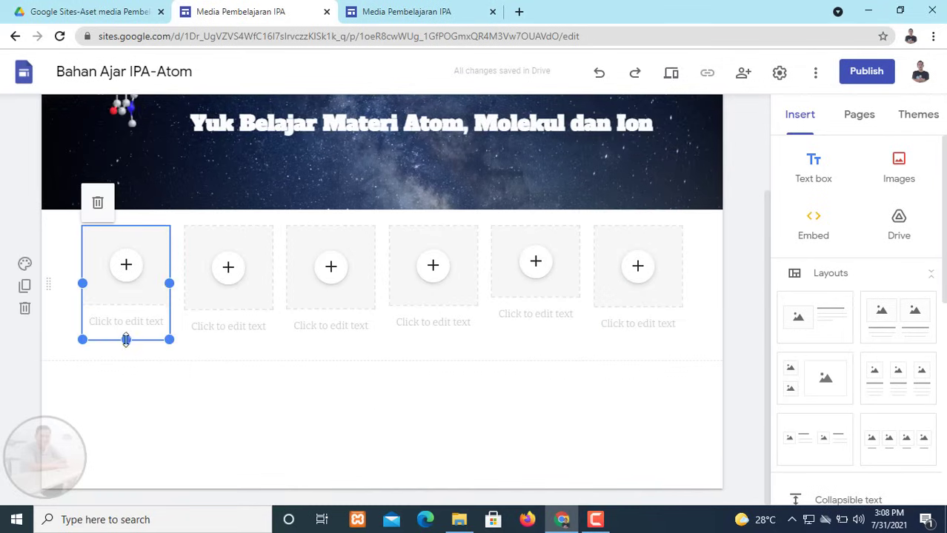
{"action": "left_click_drag", "start_coordinate": [126, 340], "coordinate": [126, 354]}
{"action": "left_click", "coordinate": [359, 311]}
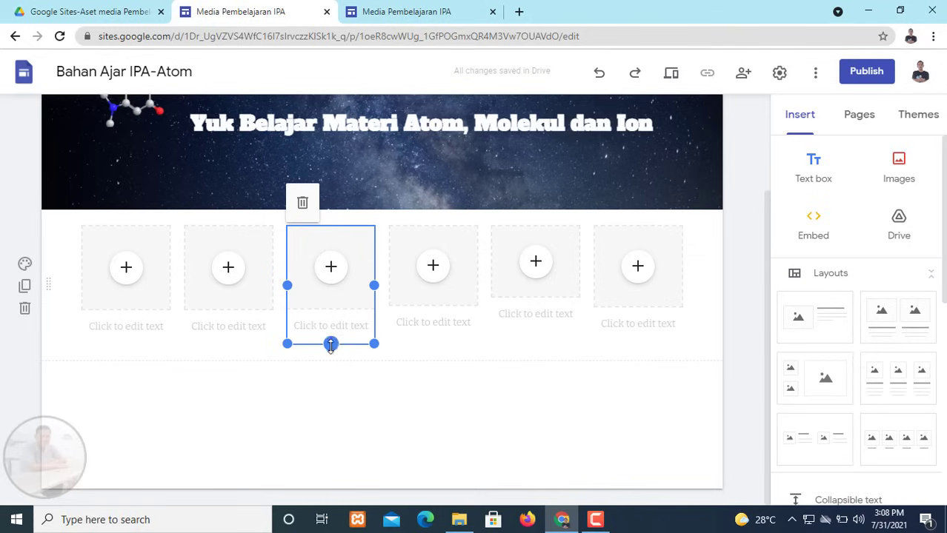
{"action": "left_click", "coordinate": [427, 332]}
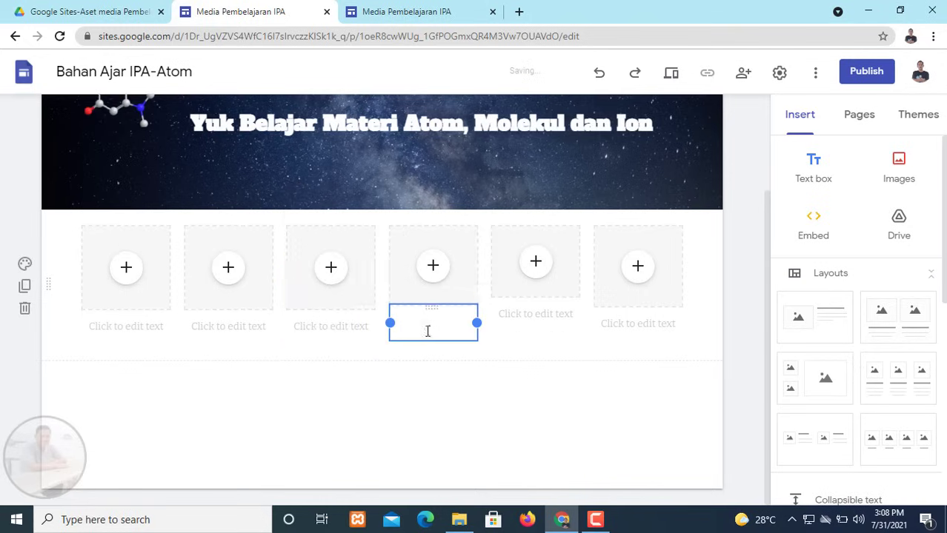
{"action": "left_click", "coordinate": [452, 265]}
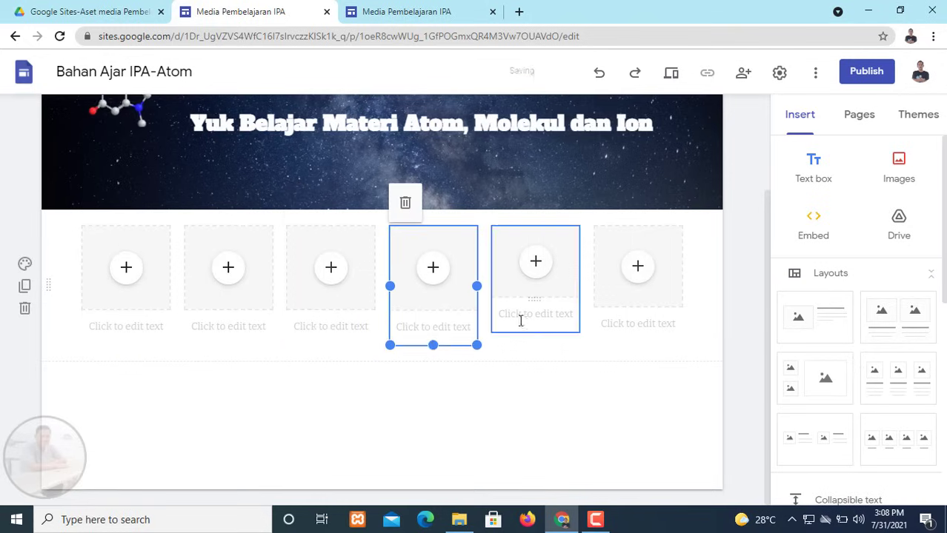
- Lengthen the fifth and sixth image placeholders to about the same height as the others in the row
{"action": "left_click", "coordinate": [561, 324]}
{"action": "left_click", "coordinate": [559, 321]}
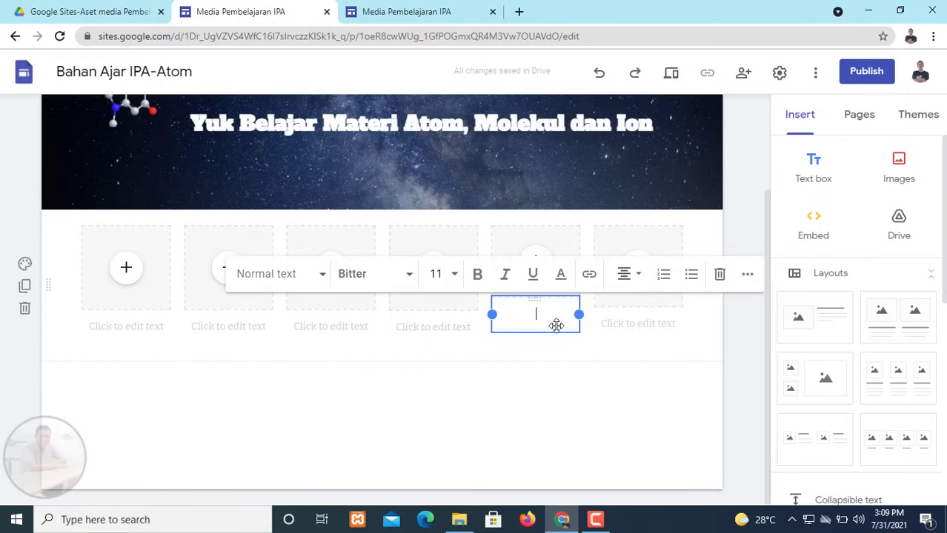
{"action": "key", "text": "Escape"}
{"action": "left_click_drag", "start_coordinate": [537, 333], "coordinate": [536, 346]}
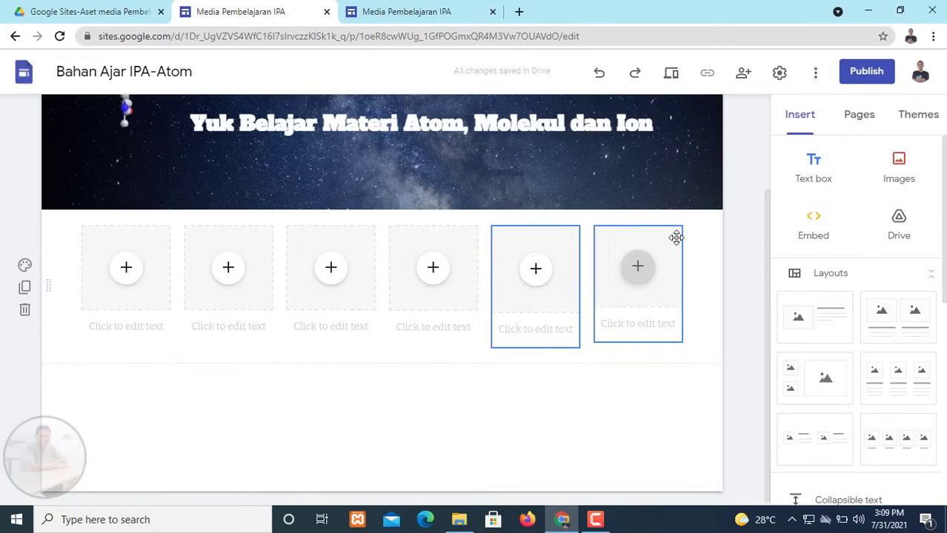
{"action": "left_click", "coordinate": [677, 238]}
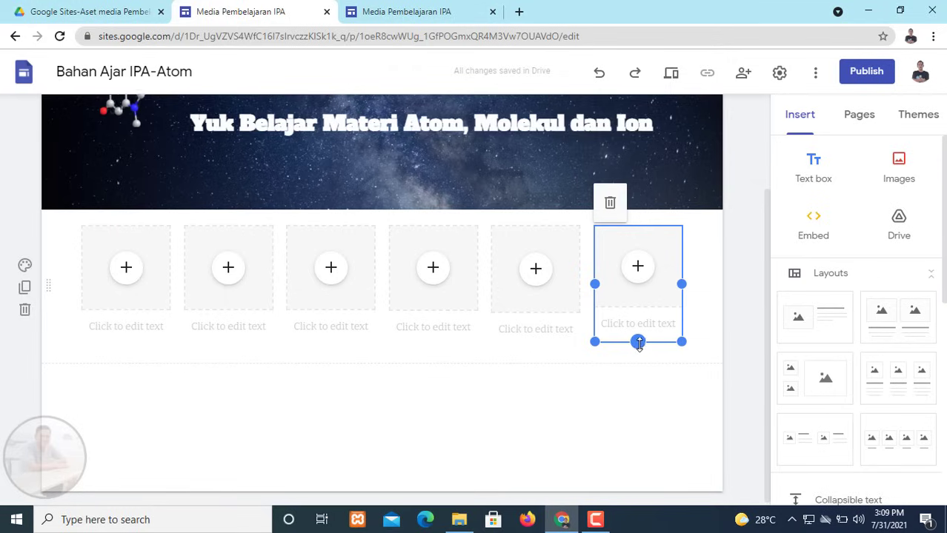
{"action": "left_click_drag", "start_coordinate": [639, 343], "coordinate": [640, 355]}
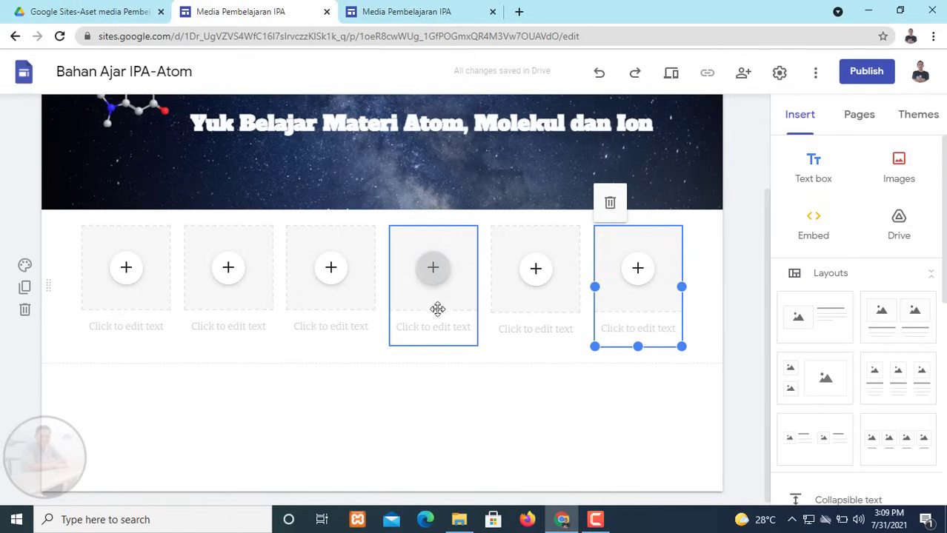
{"action": "left_click", "coordinate": [664, 400]}
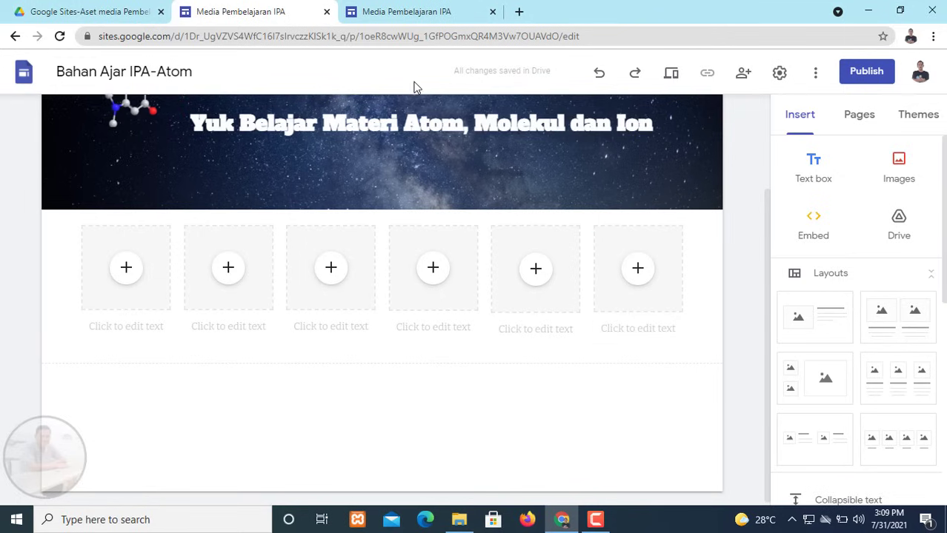
- Caption the first three image placeholders Home, Tujuan and Materi, following the page names in the site navigation
{"action": "scroll", "coordinate": [558, 379], "scroll_direction": "up", "scroll_amount": 1}
{"action": "scroll", "coordinate": [465, 120], "scroll_direction": "up", "scroll_amount": 1}
{"action": "scroll", "coordinate": [140, 327], "scroll_direction": "down", "scroll_amount": 2}
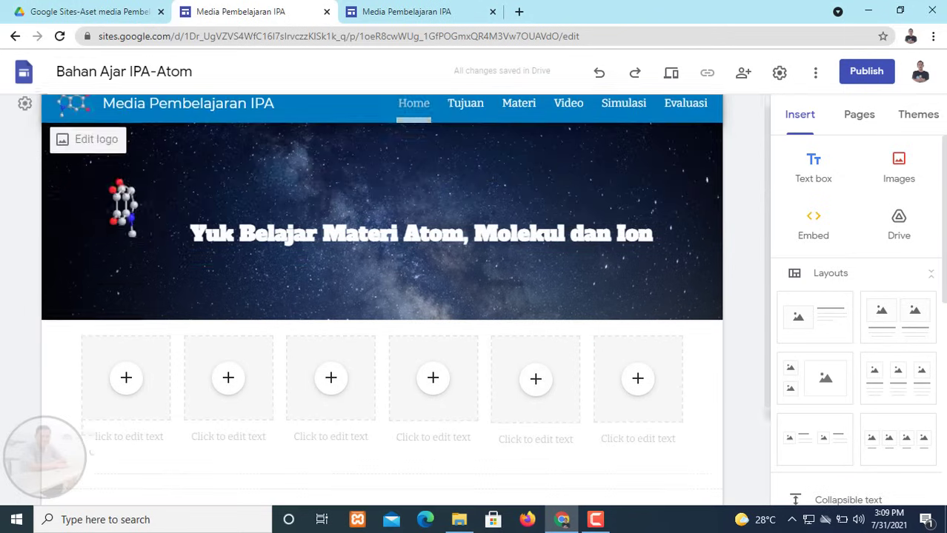
{"action": "left_click", "coordinate": [141, 329]}
{"action": "type", "text": "Home"}
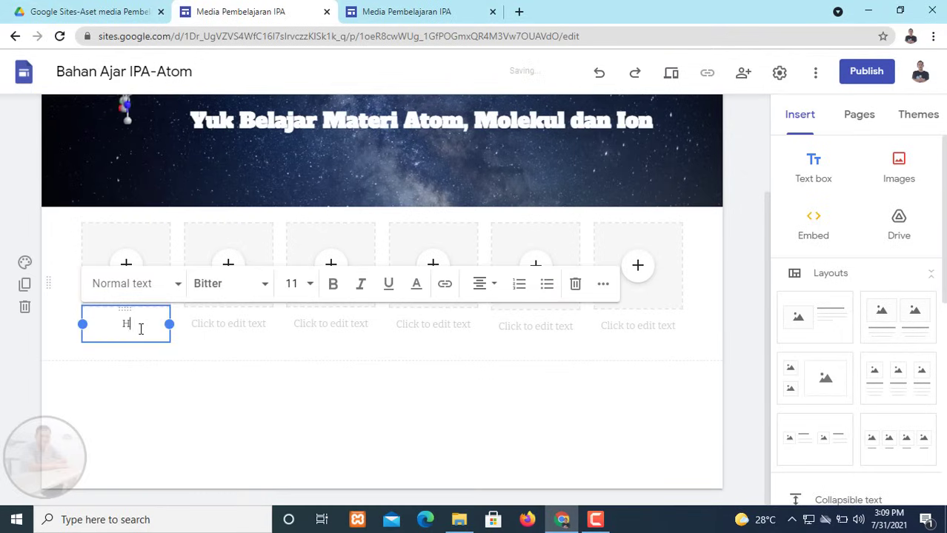
{"action": "left_click", "coordinate": [228, 328]}
{"action": "type", "text": "Te"}
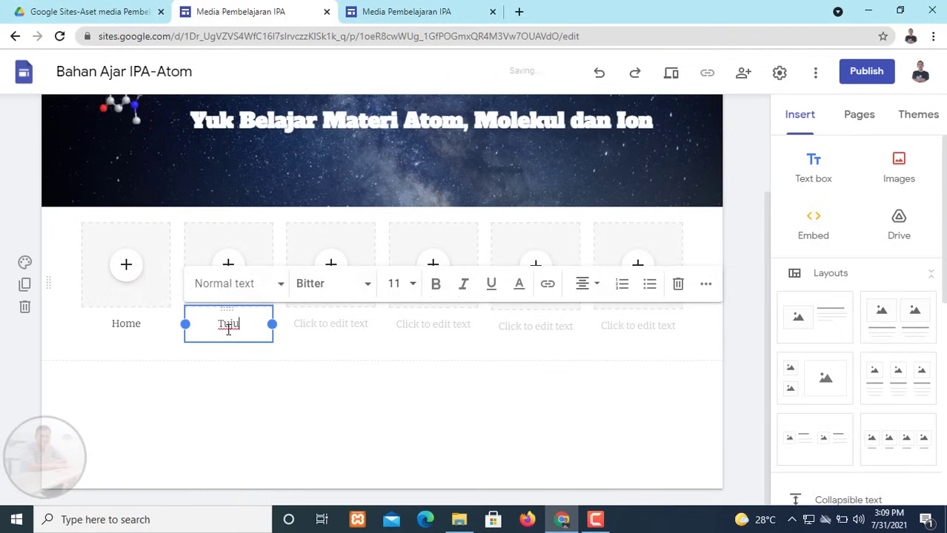
{"action": "left_click", "coordinate": [335, 326]}
{"action": "type", "text": "Materi"}
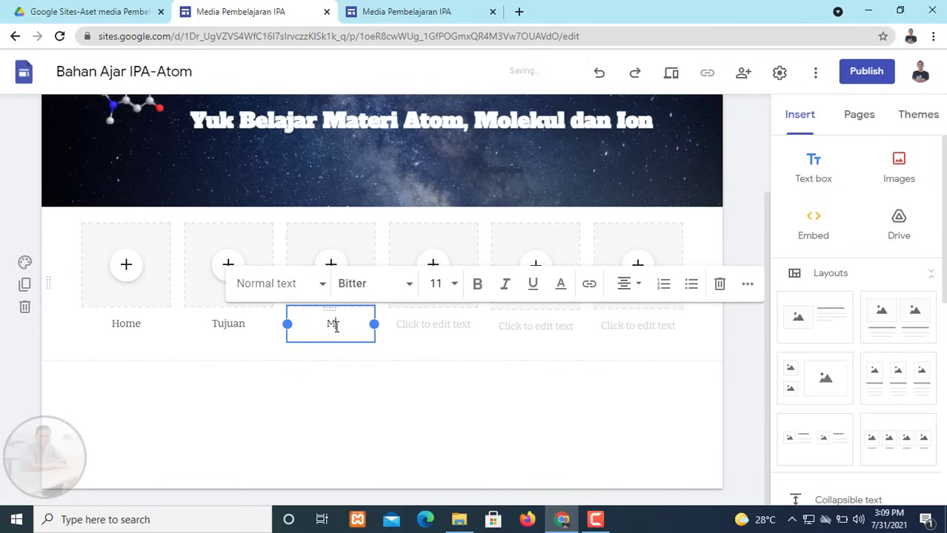
- Caption the last three image placeholders Video, Simulasi and Evaluasi and finish the text editing
{"action": "left_click", "coordinate": [454, 318]}
{"action": "scroll", "coordinate": [455, 319], "scroll_direction": "up", "scroll_amount": 2}
{"action": "scroll", "coordinate": [452, 333], "scroll_direction": "down", "scroll_amount": 2}
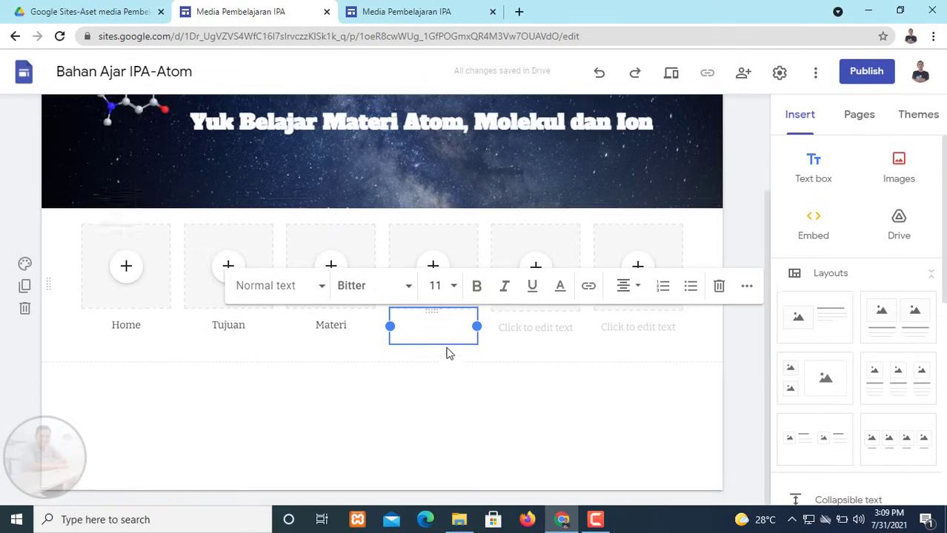
{"action": "type", "text": "Video"}
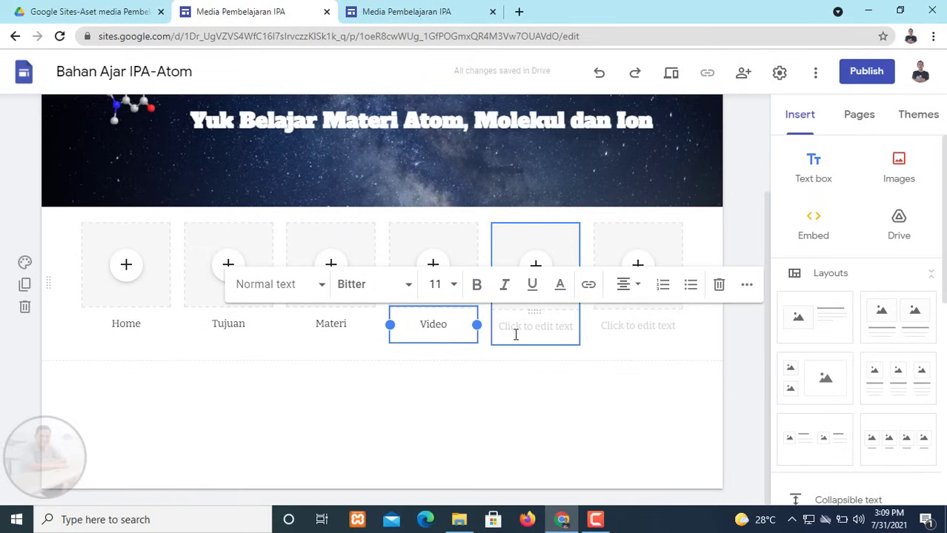
{"action": "left_click", "coordinate": [530, 334]}
{"action": "scroll", "coordinate": [531, 344], "scroll_direction": "up", "scroll_amount": 2}
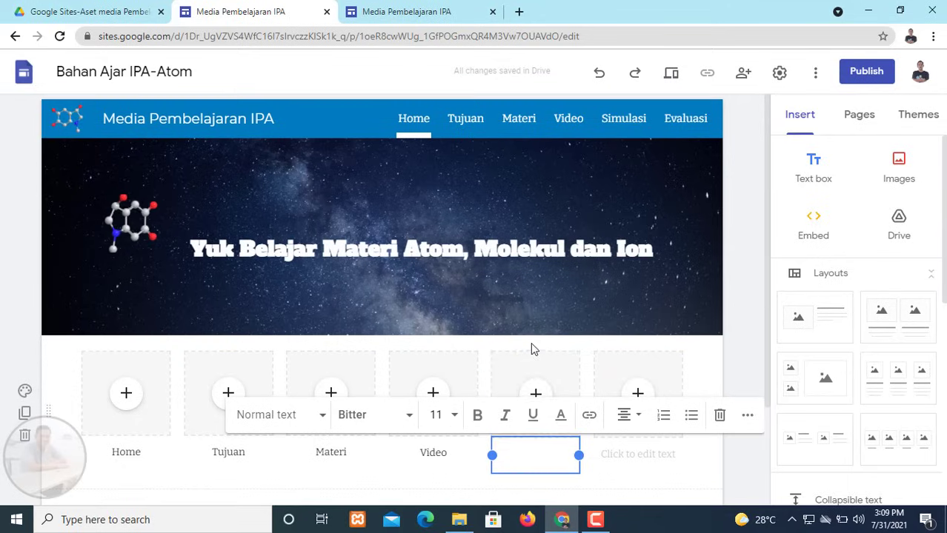
{"action": "type", "text": "Si"}
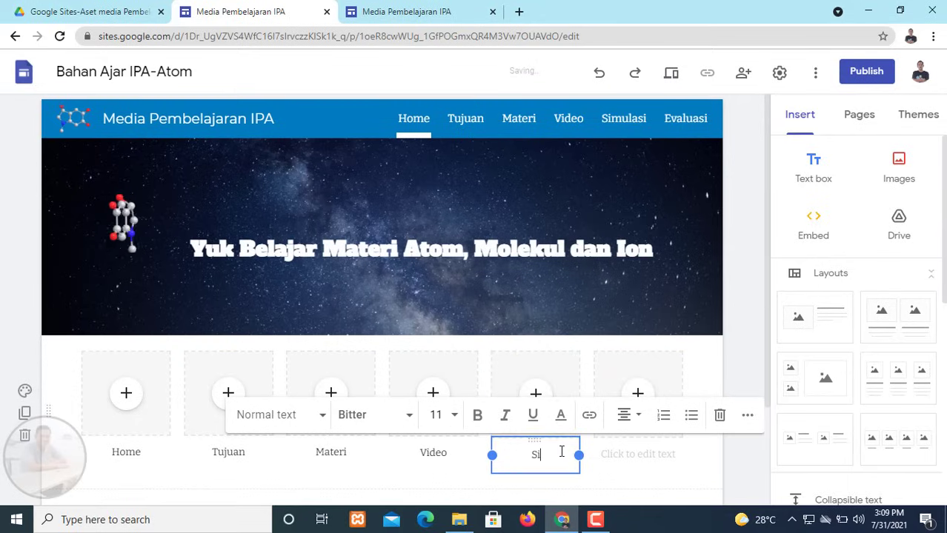
{"action": "type", "text": "mulasi"}
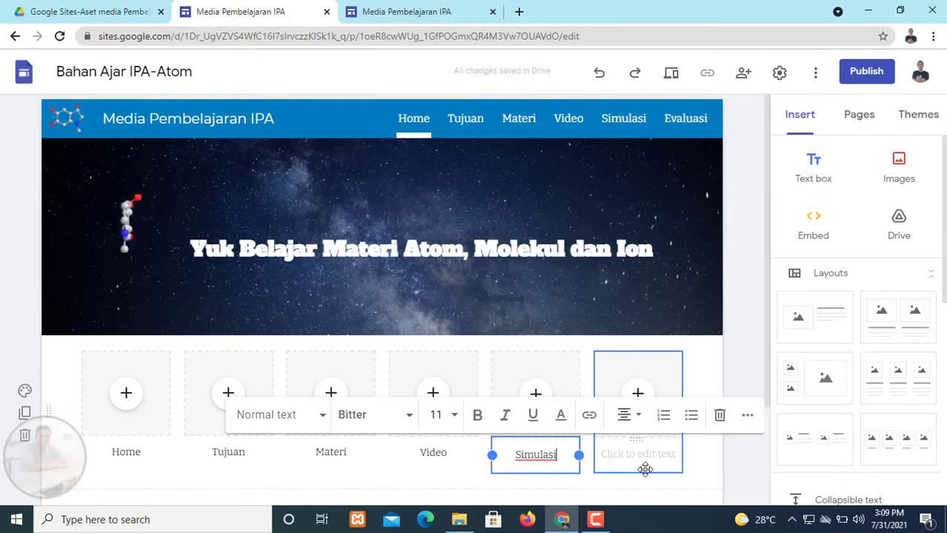
{"action": "left_click", "coordinate": [649, 461]}
{"action": "type", "text": "Ev"}
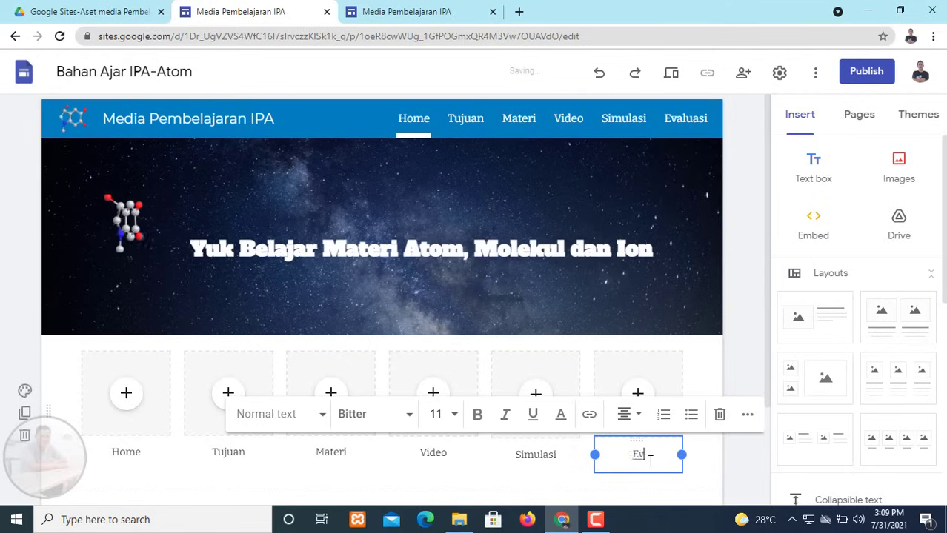
{"action": "type", "text": "aluasi"}
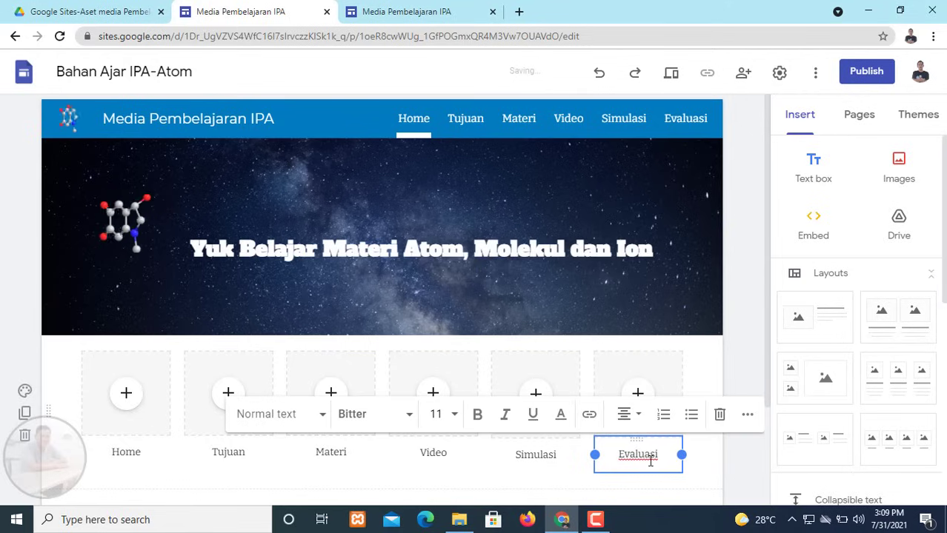
{"action": "left_click", "coordinate": [122, 489]}
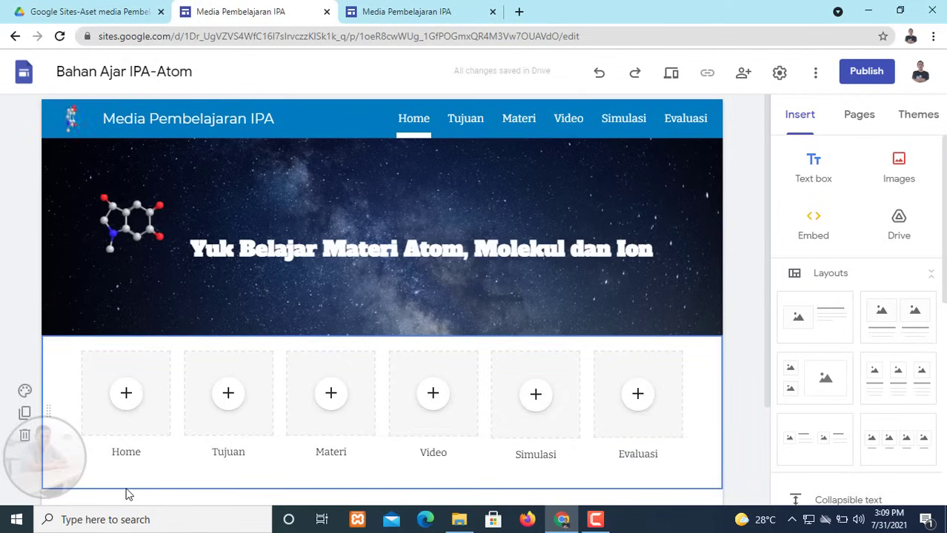
{"action": "left_click", "coordinate": [129, 468]}
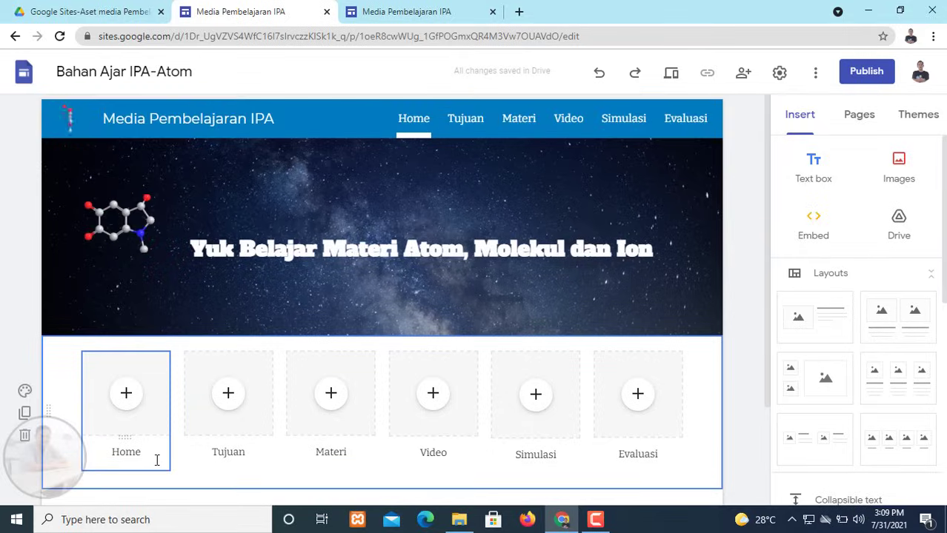
- Fill the Home placeholder with the red house image from the Drive folder Google Sites-Aset media Pembelajaran
{"action": "scroll", "coordinate": [137, 283], "scroll_direction": "down", "scroll_amount": 2}
{"action": "left_click", "coordinate": [138, 267]}
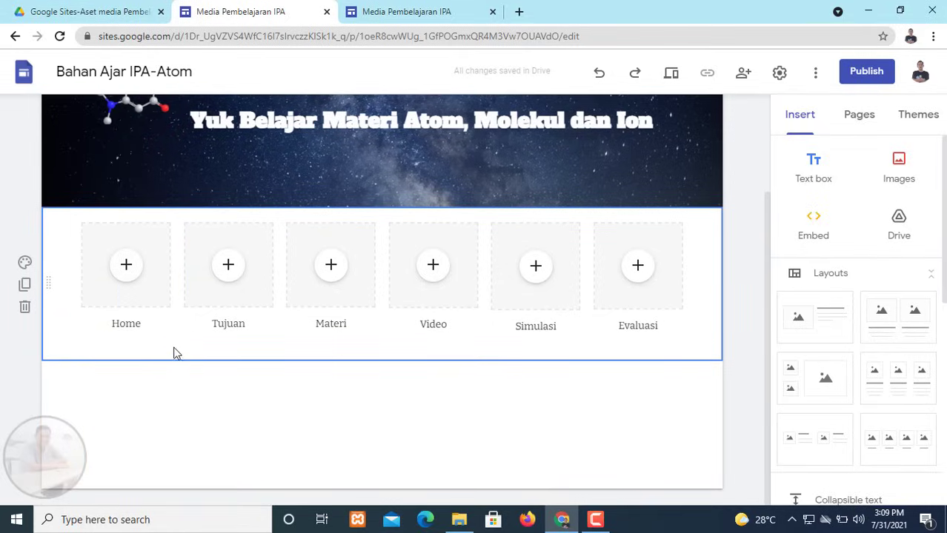
{"action": "left_click", "coordinate": [126, 267]}
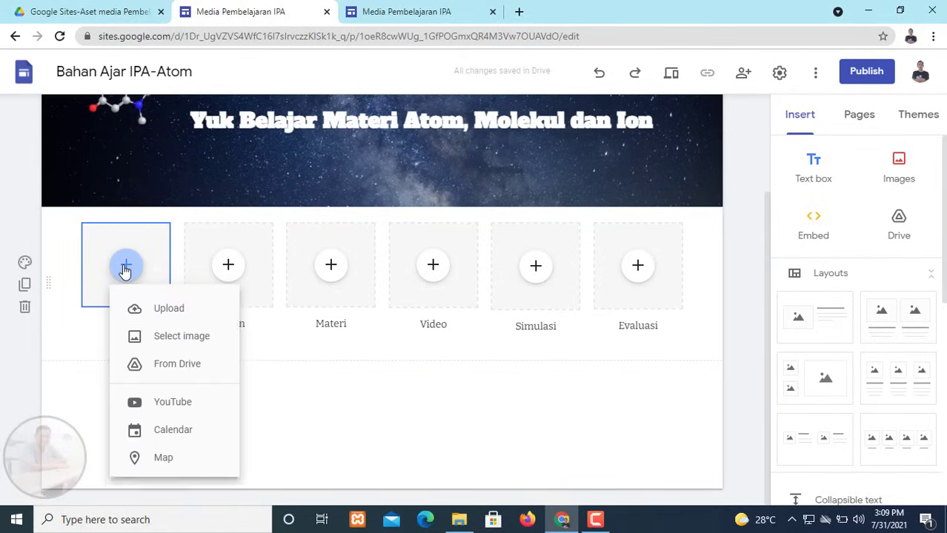
{"action": "left_click", "coordinate": [174, 367]}
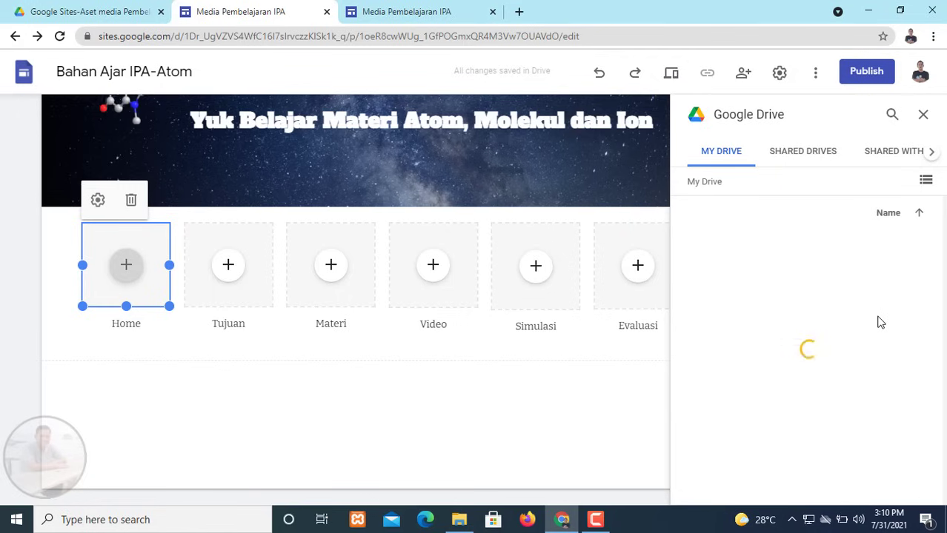
{"action": "double_click", "coordinate": [755, 411]}
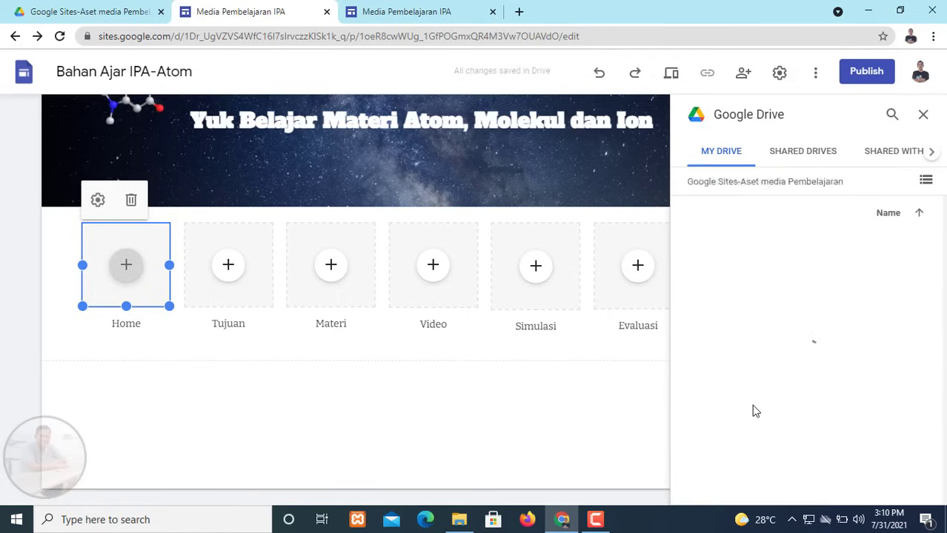
{"action": "scroll", "coordinate": [840, 418], "scroll_direction": "down", "scroll_amount": 1}
{"action": "scroll", "coordinate": [839, 419], "scroll_direction": "down", "scroll_amount": 2}
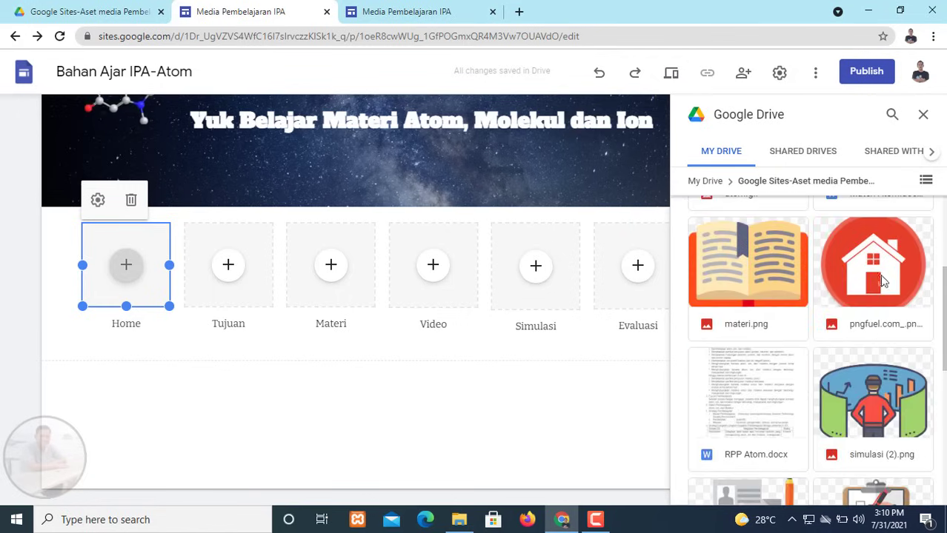
{"action": "left_click", "coordinate": [889, 302]}
{"action": "left_click", "coordinate": [911, 489]}
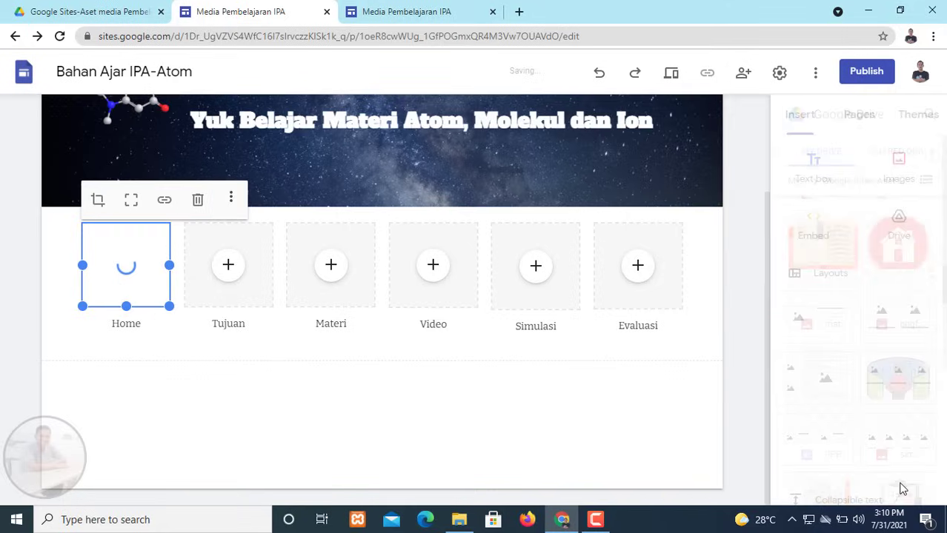
- Fill the Tujuan placeholder with Tombol4.png from the Drive folder Google Sites-Aset media Pembelajaran
{"action": "left_click", "coordinate": [230, 270]}
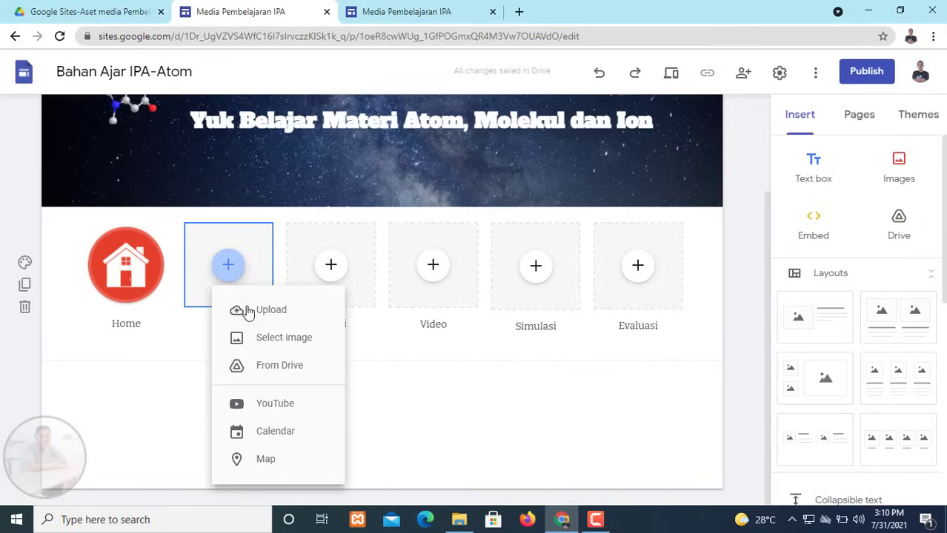
{"action": "left_click", "coordinate": [258, 366]}
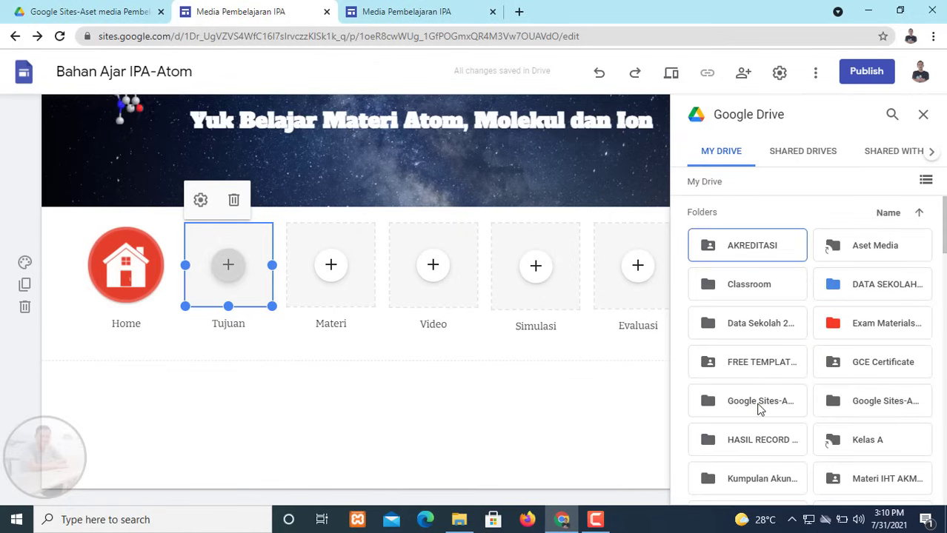
{"action": "scroll", "coordinate": [759, 410], "scroll_direction": "down", "scroll_amount": 1}
{"action": "left_click", "coordinate": [759, 409]}
{"action": "double_click", "coordinate": [756, 333]}
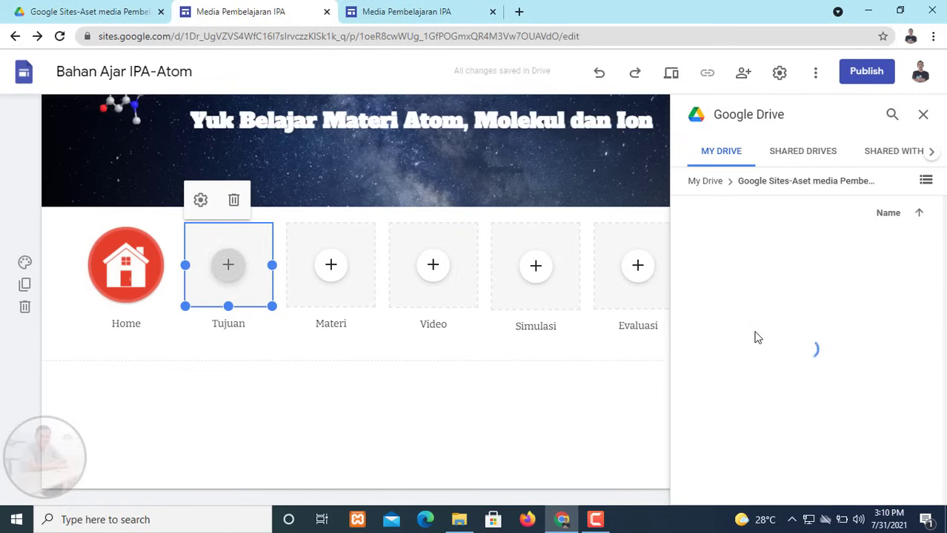
{"action": "scroll", "coordinate": [774, 337], "scroll_direction": "down", "scroll_amount": 10}
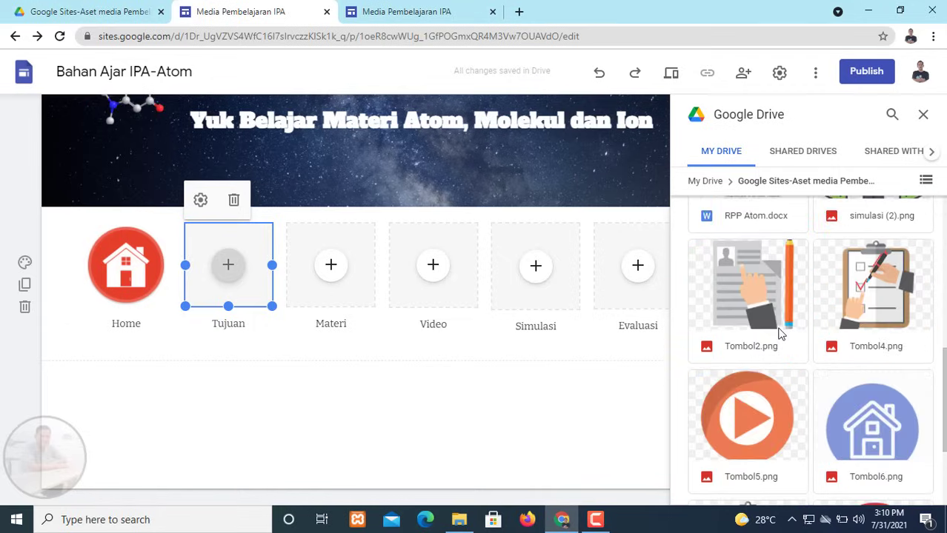
{"action": "left_click", "coordinate": [868, 277]}
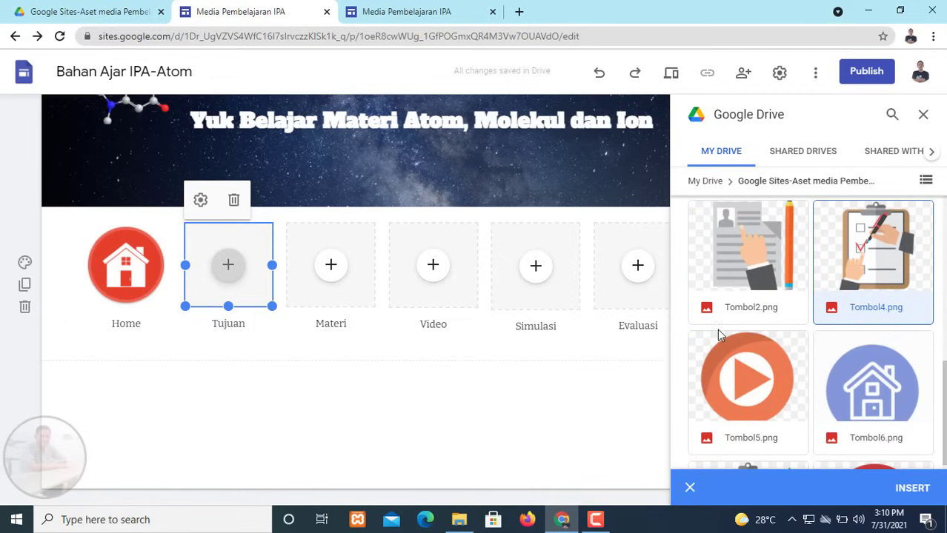
{"action": "left_click", "coordinate": [912, 488]}
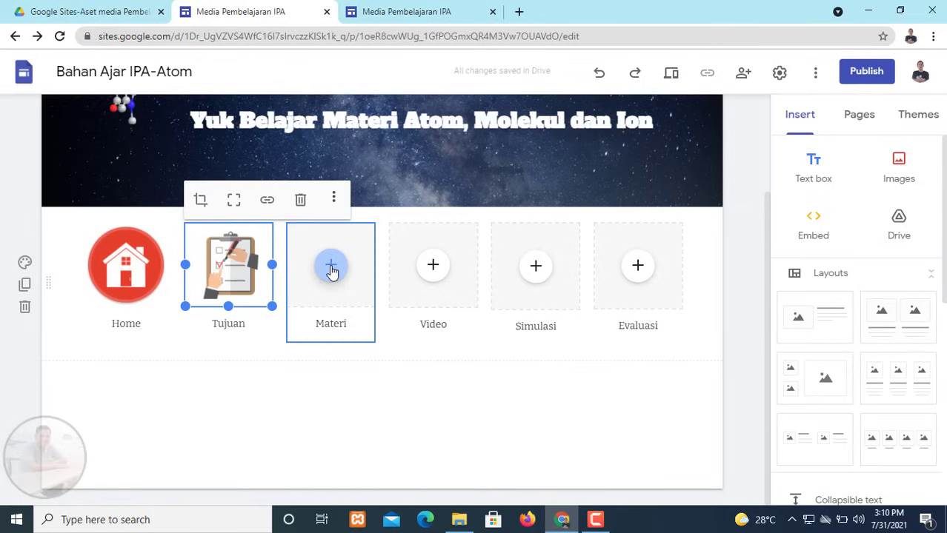
- Fill the Materi placeholder with the book image materi.png from the same Drive assets folder
{"action": "left_click", "coordinate": [332, 267]}
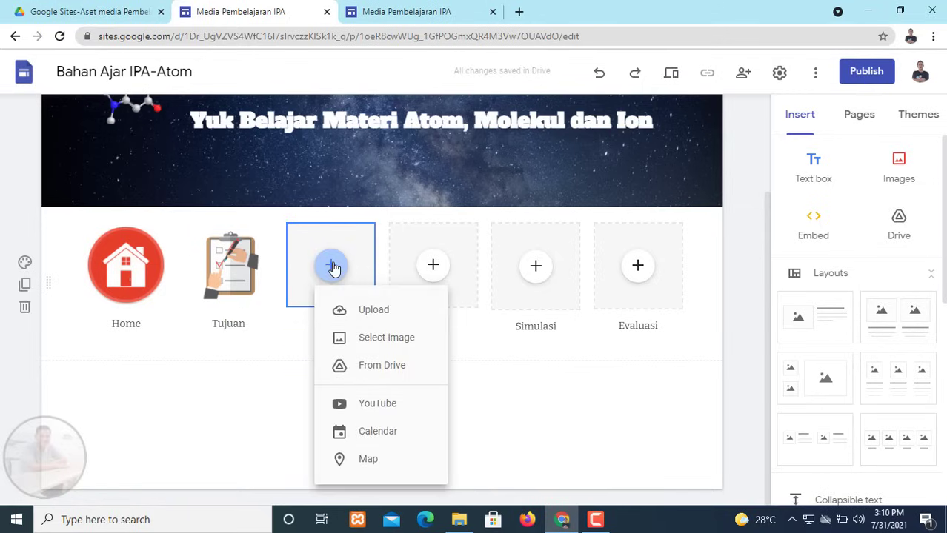
{"action": "left_click", "coordinate": [375, 370]}
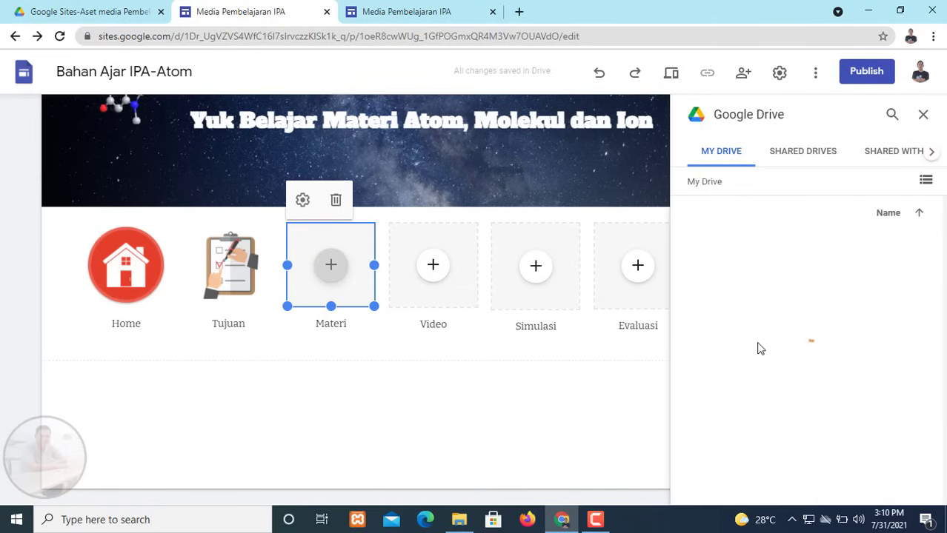
{"action": "scroll", "coordinate": [740, 335], "scroll_direction": "down", "scroll_amount": 3}
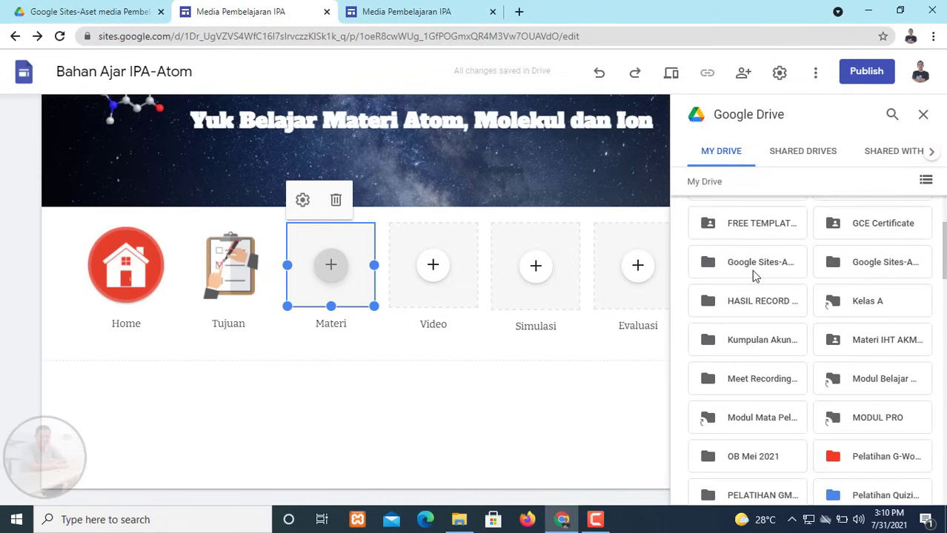
{"action": "double_click", "coordinate": [754, 273]}
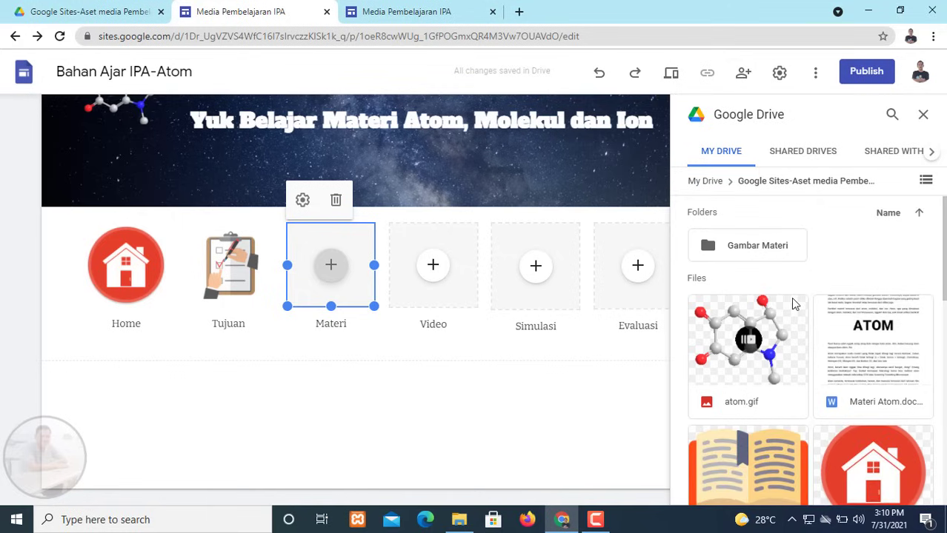
{"action": "scroll", "coordinate": [785, 306], "scroll_direction": "down", "scroll_amount": 3}
{"action": "left_click", "coordinate": [756, 282]}
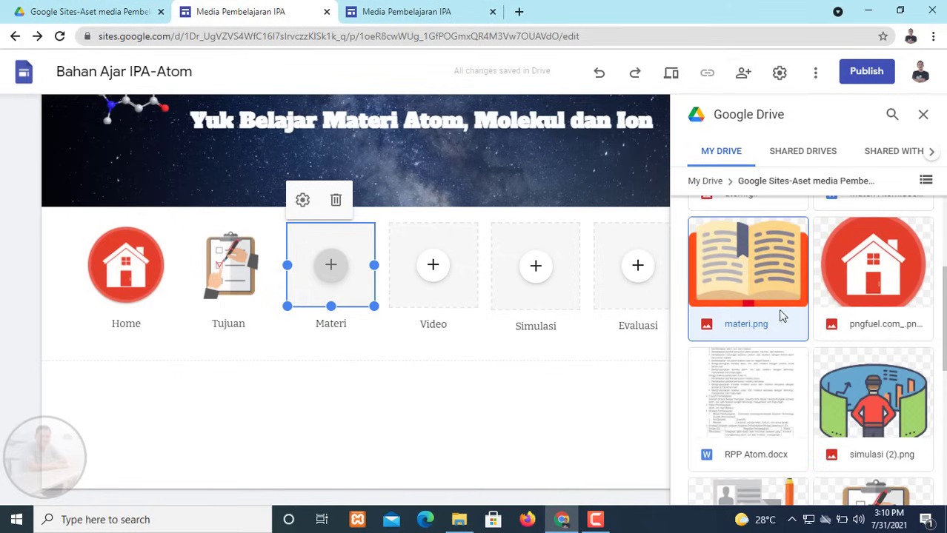
{"action": "left_click", "coordinate": [912, 489]}
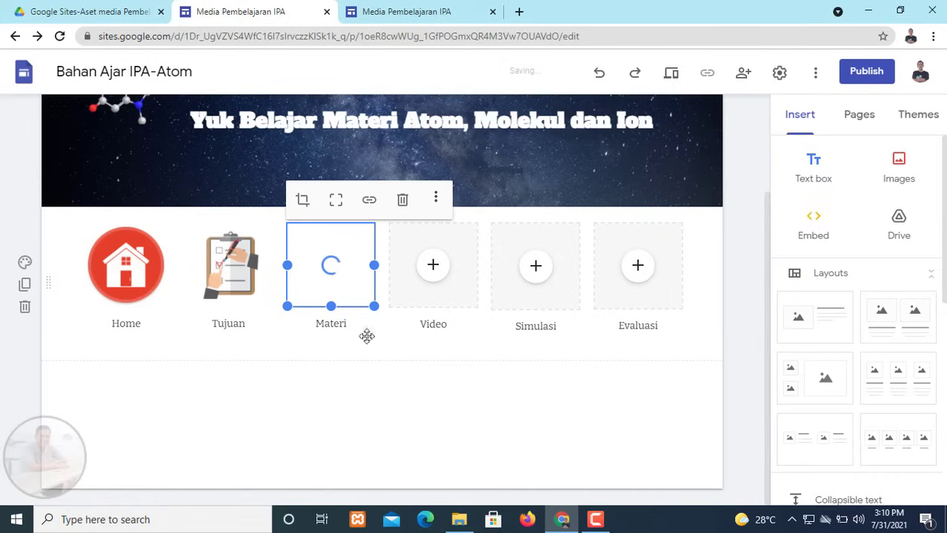
- Fill the Video placeholder with the play-button image Tombol5.png from the Drive assets folder
{"action": "left_click", "coordinate": [448, 290]}
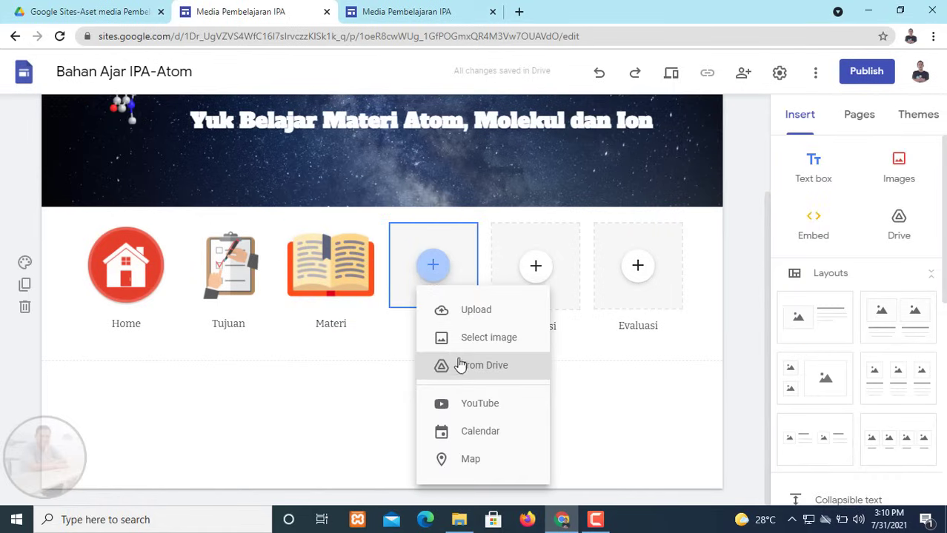
{"action": "left_click", "coordinate": [468, 371]}
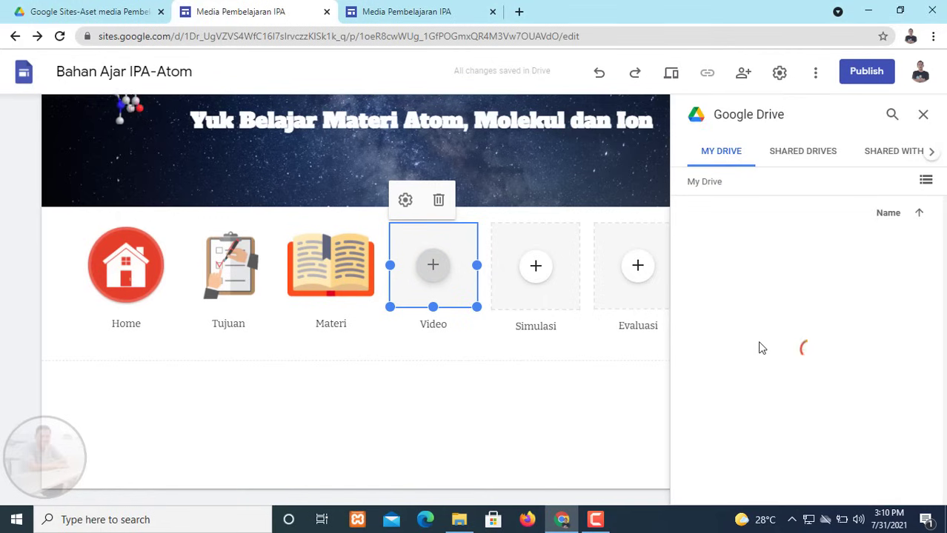
{"action": "double_click", "coordinate": [750, 403]}
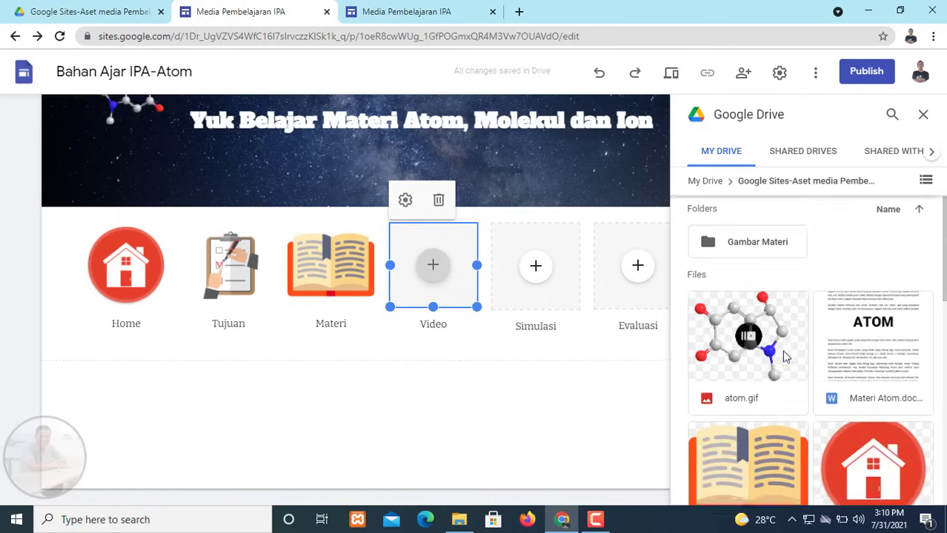
{"action": "scroll", "coordinate": [784, 352], "scroll_direction": "down", "scroll_amount": 5}
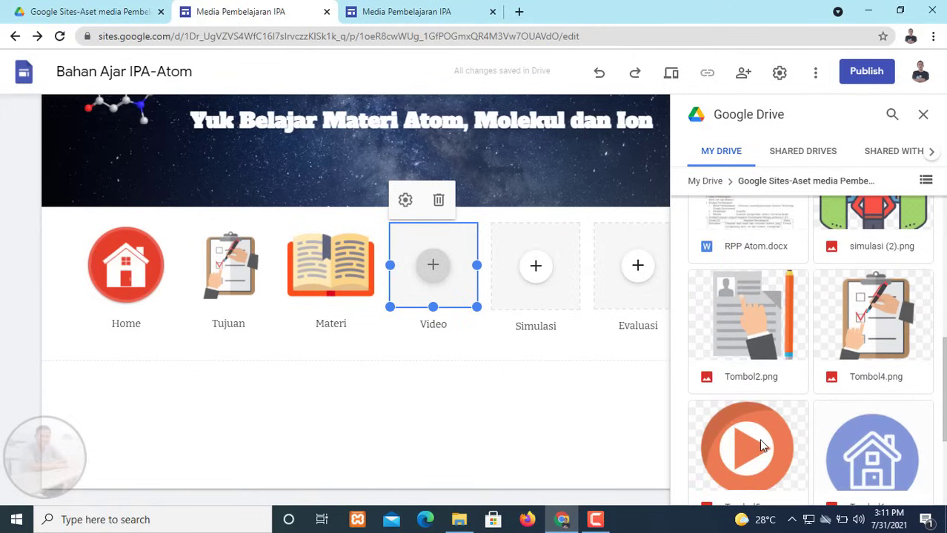
{"action": "left_click", "coordinate": [763, 445]}
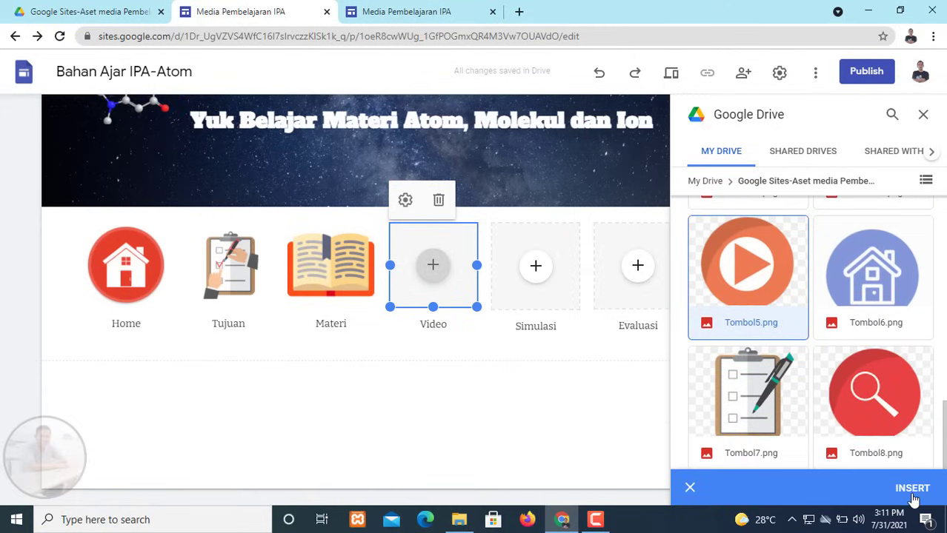
{"action": "left_click", "coordinate": [916, 489]}
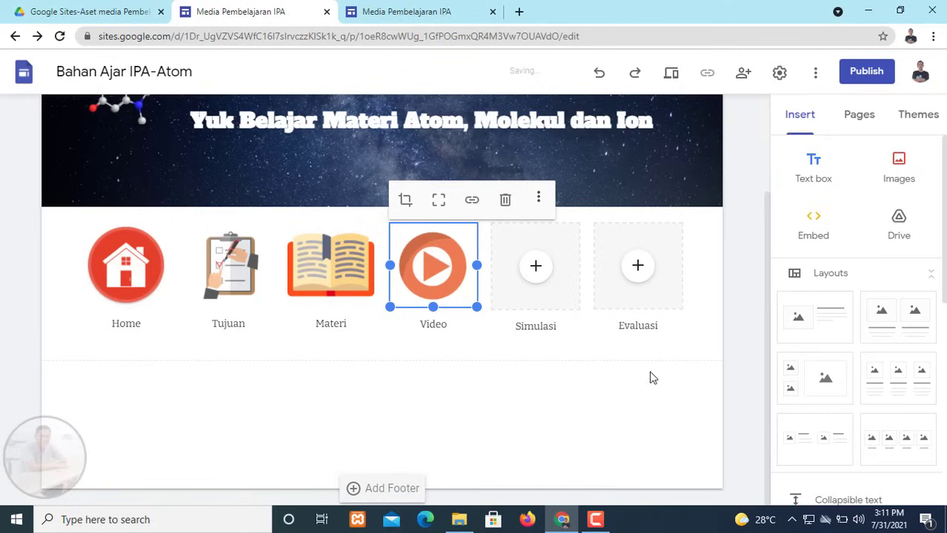
- Fill the Simulasi placeholder with simulasi (2).png from the Drive assets folder
{"action": "left_click", "coordinate": [539, 274]}
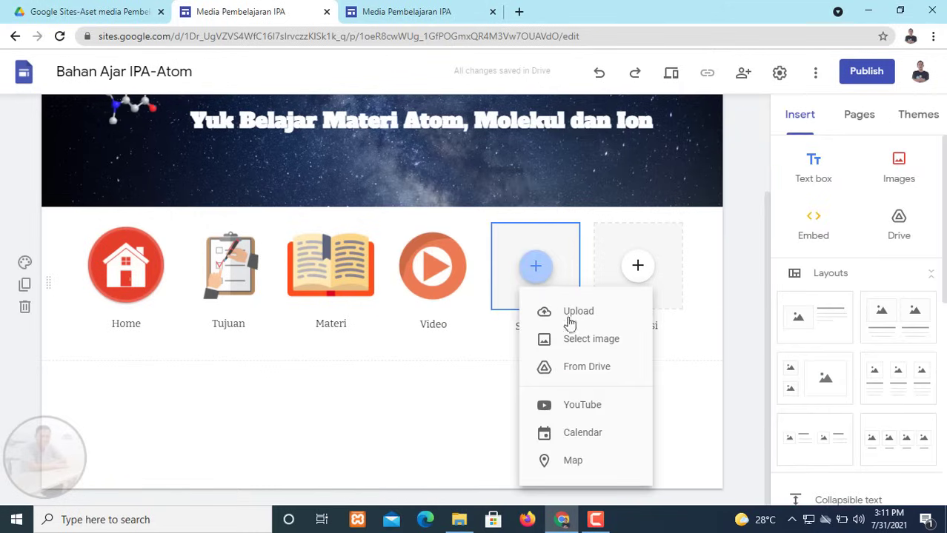
{"action": "left_click", "coordinate": [585, 374]}
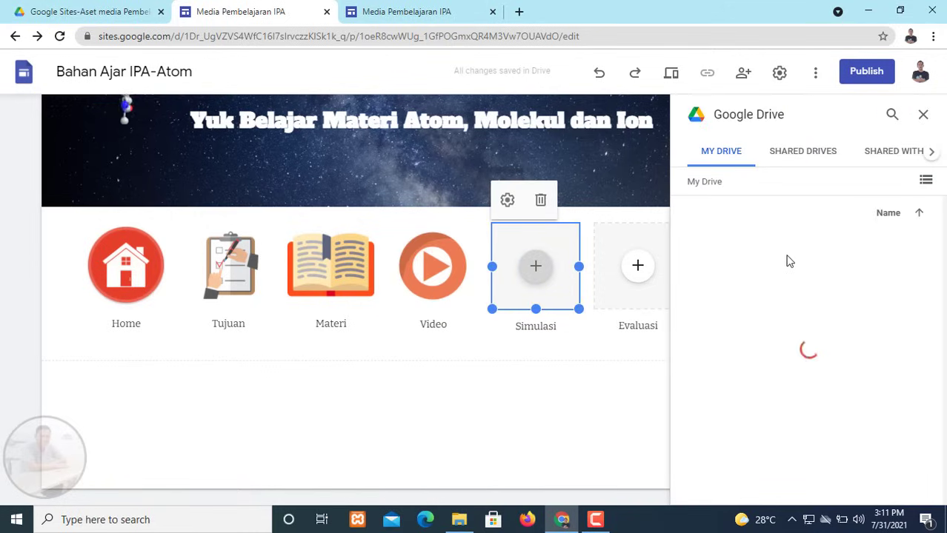
{"action": "scroll", "coordinate": [771, 267], "scroll_direction": "down", "scroll_amount": 1}
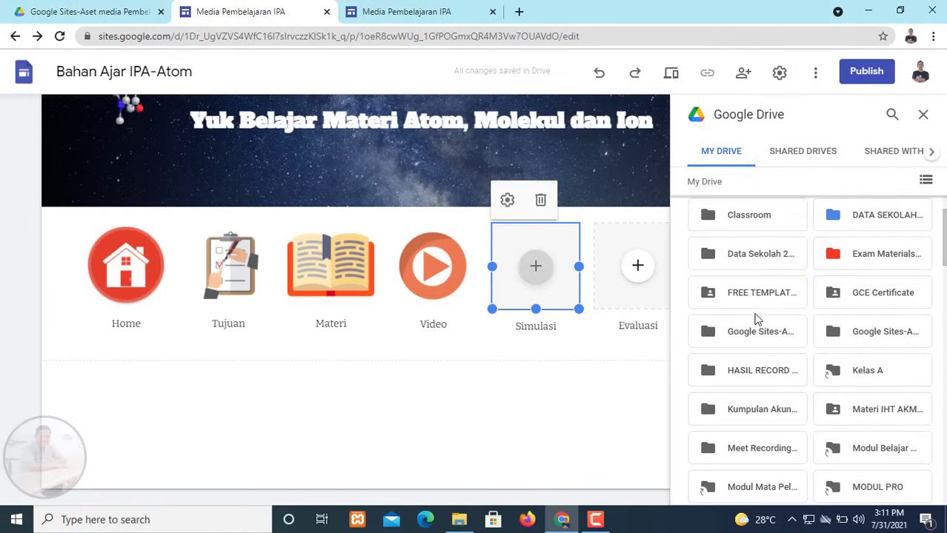
{"action": "double_click", "coordinate": [747, 341]}
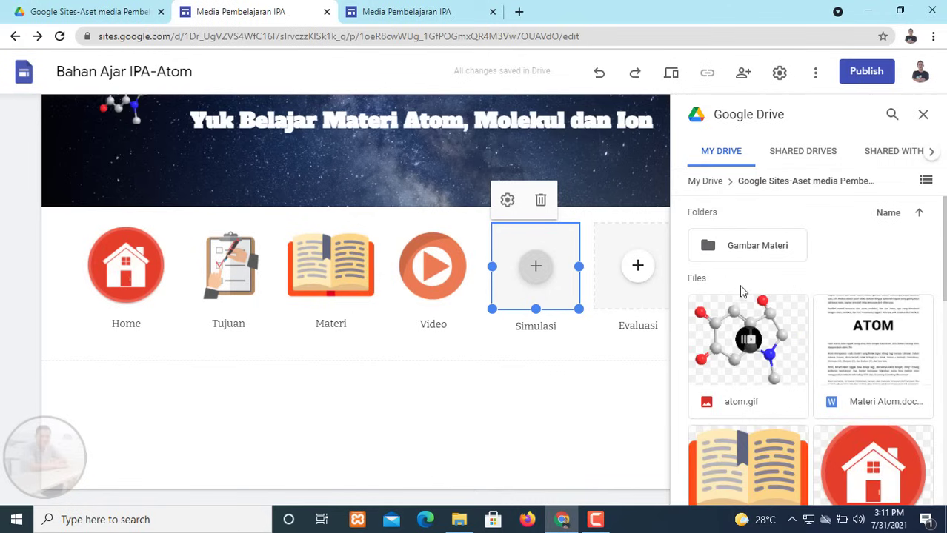
{"action": "scroll", "coordinate": [740, 285], "scroll_direction": "down", "scroll_amount": 4}
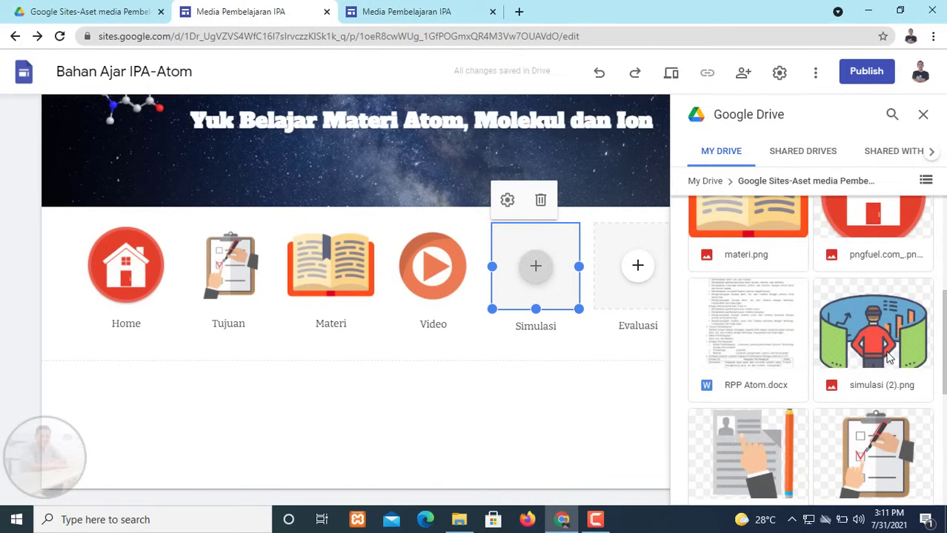
{"action": "left_click", "coordinate": [889, 358]}
{"action": "left_click", "coordinate": [910, 488]}
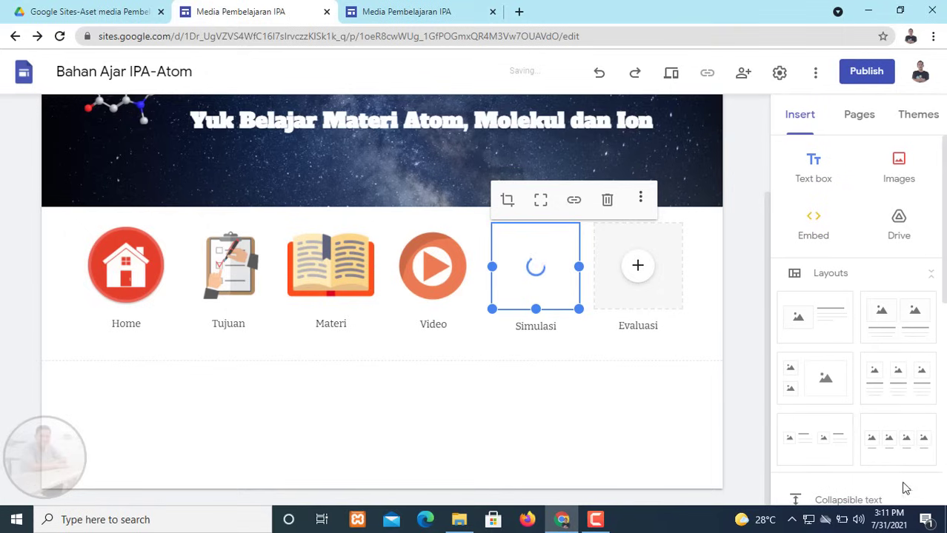
- Fill the Evaluasi placeholder with Tombol2.png from the Drive folder Google Sites-Aset media Pembelajaran
{"action": "left_click", "coordinate": [638, 269]}
{"action": "left_click", "coordinate": [679, 367]}
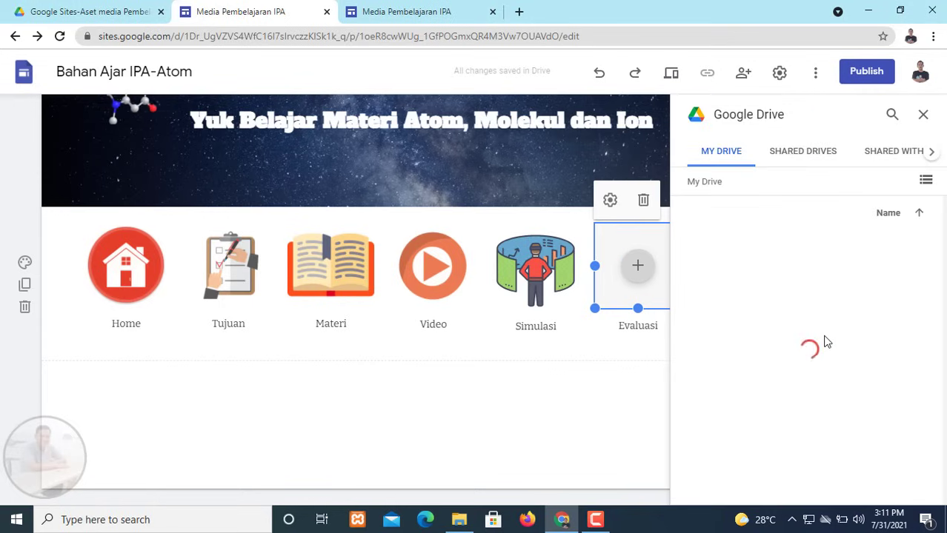
{"action": "scroll", "coordinate": [775, 349], "scroll_direction": "down", "scroll_amount": 1}
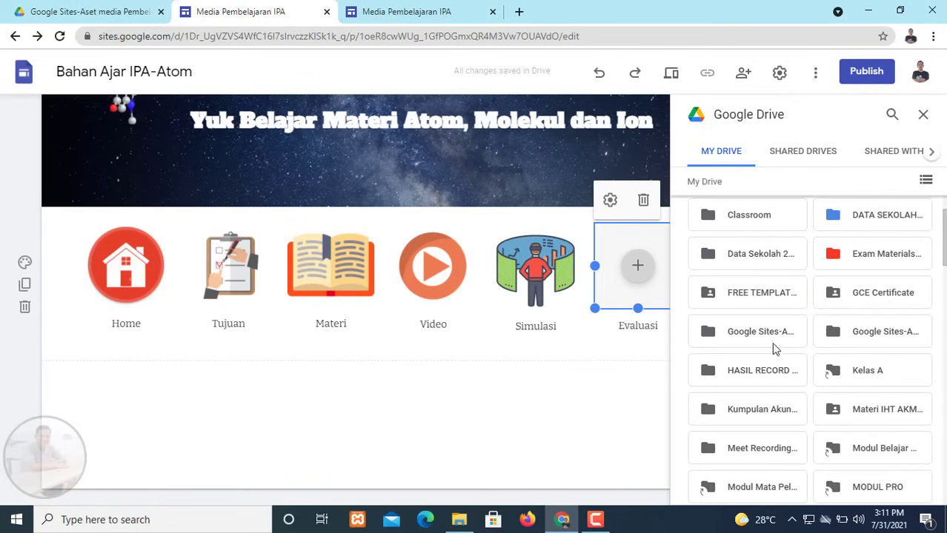
{"action": "left_click", "coordinate": [750, 333]}
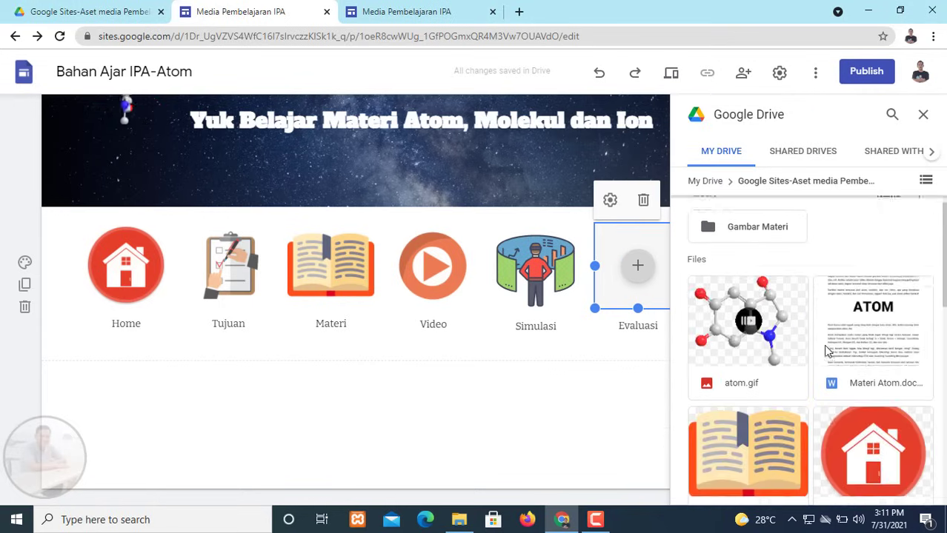
{"action": "scroll", "coordinate": [827, 351], "scroll_direction": "down", "scroll_amount": 2}
{"action": "scroll", "coordinate": [826, 352], "scroll_direction": "down", "scroll_amount": 5}
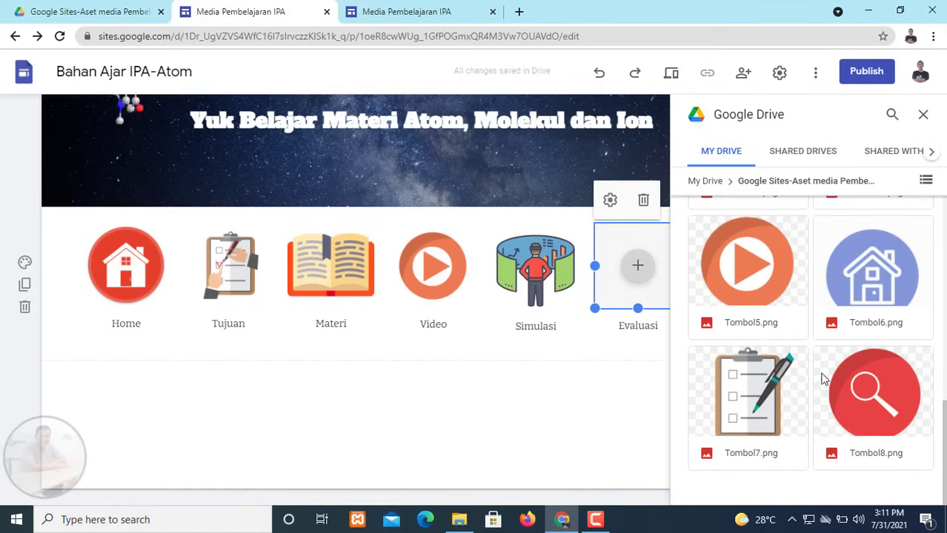
{"action": "scroll", "coordinate": [771, 397], "scroll_direction": "up", "scroll_amount": 3}
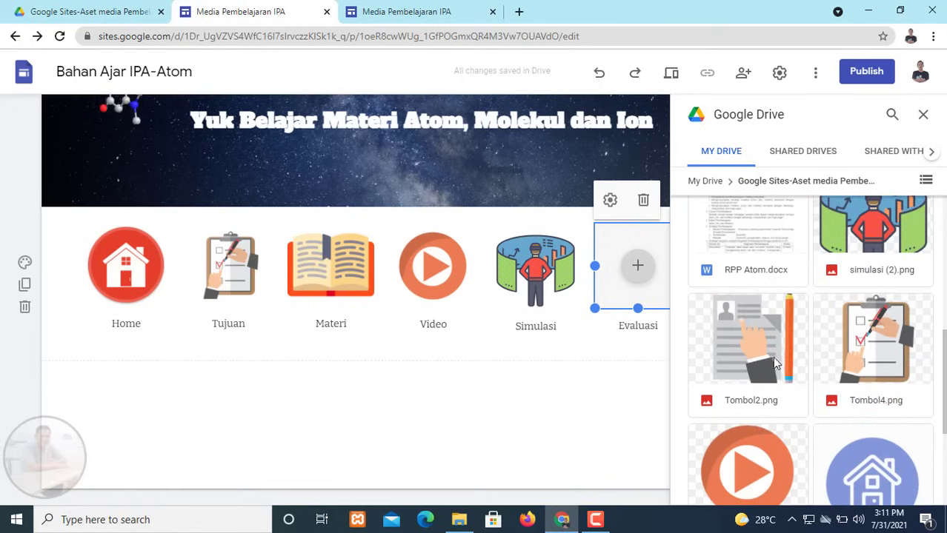
{"action": "left_click", "coordinate": [775, 362]}
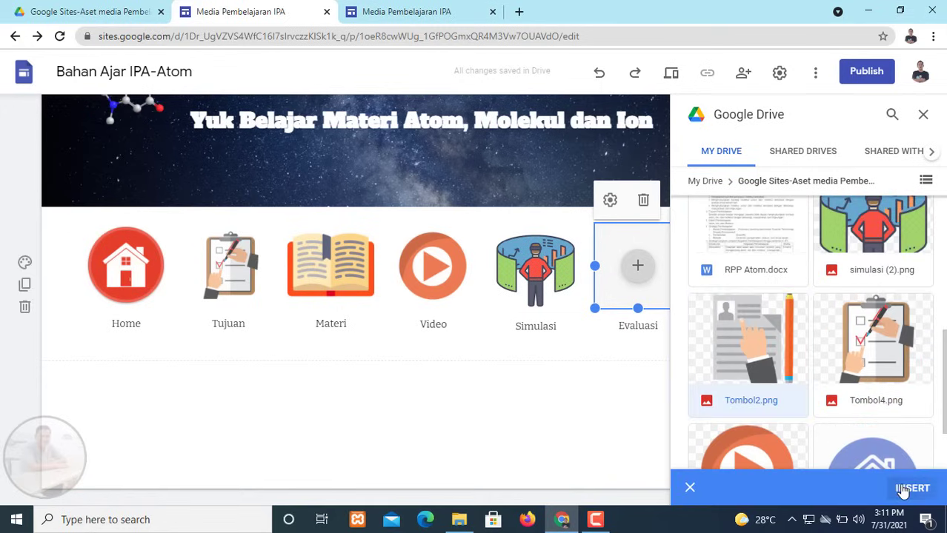
{"action": "left_click", "coordinate": [903, 492]}
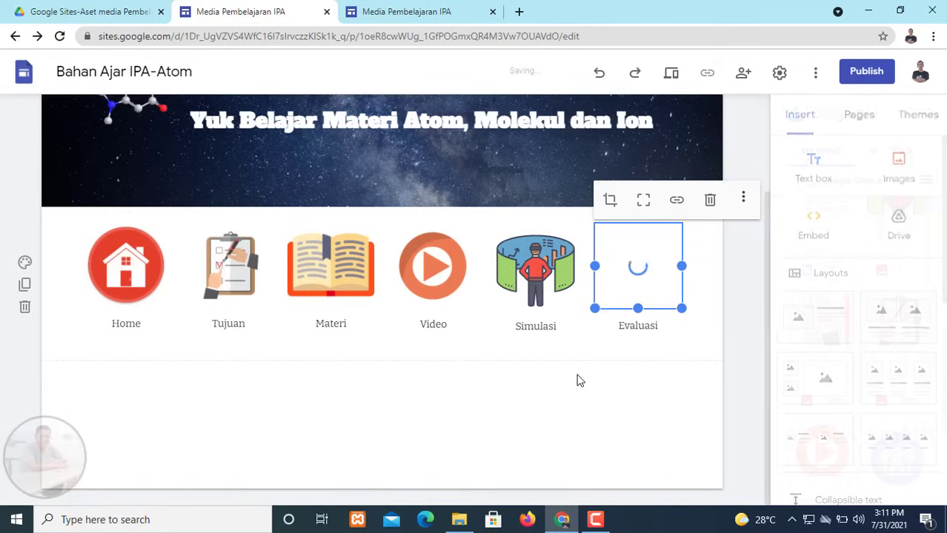
{"action": "left_click", "coordinate": [518, 391]}
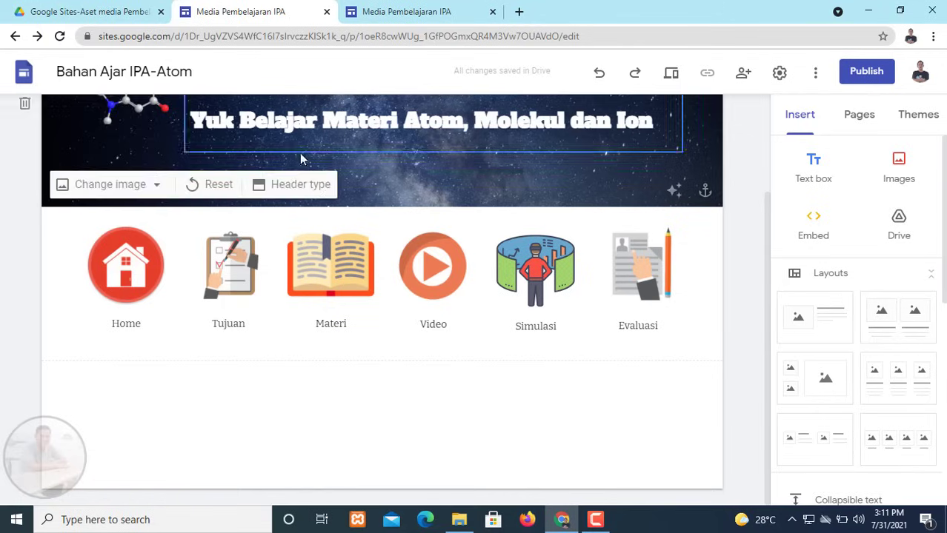
- View the Tujuan page through the site navigation and return to the Home page
{"action": "left_click", "coordinate": [147, 336]}
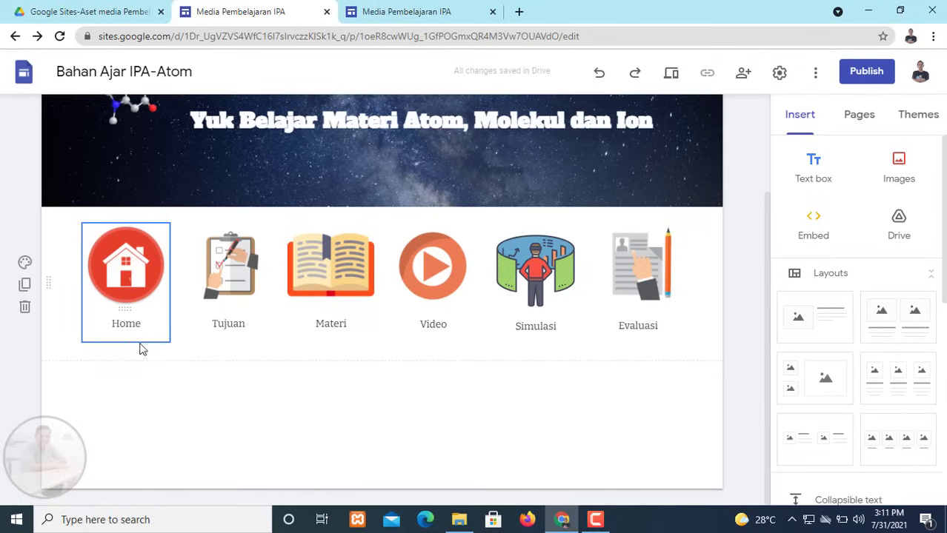
{"action": "scroll", "coordinate": [387, 159], "scroll_direction": "up", "scroll_amount": 2}
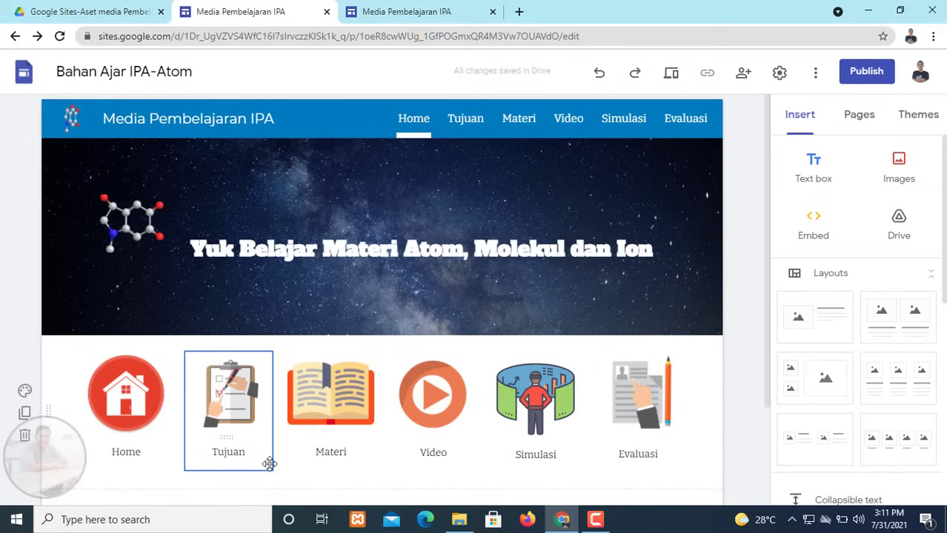
{"action": "left_click", "coordinate": [467, 120]}
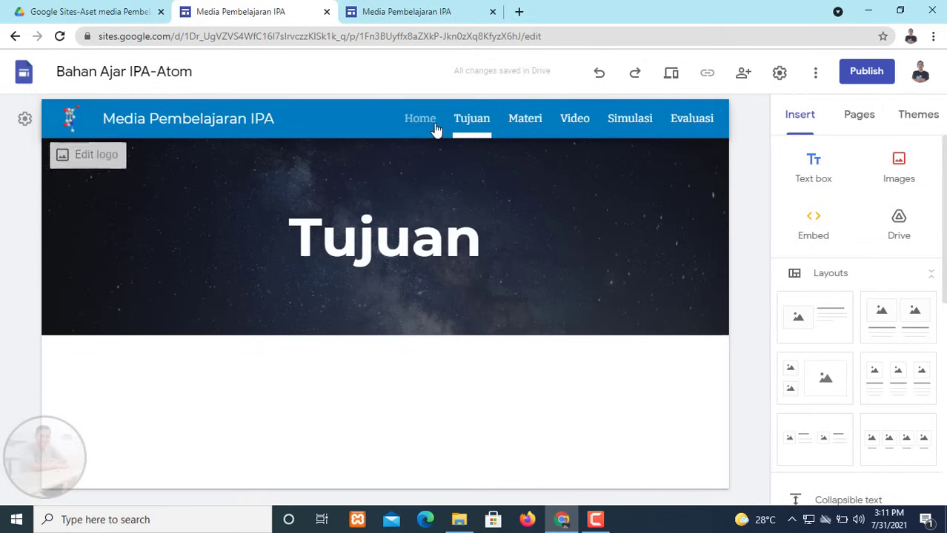
{"action": "left_click", "coordinate": [426, 123]}
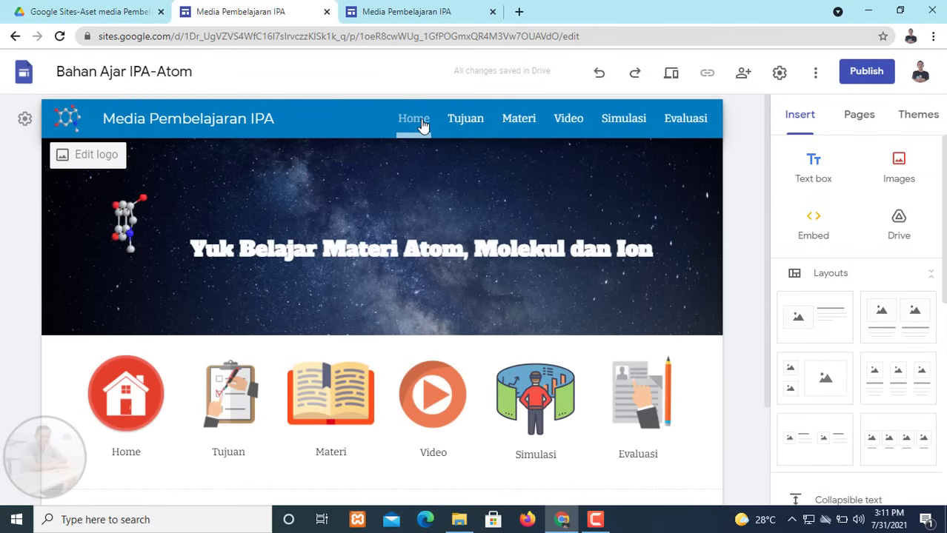
- Link the Tujuan clipboard icon on the Home page to the site's Tujuan page
{"action": "left_click", "coordinate": [230, 408]}
{"action": "left_click", "coordinate": [244, 389]}
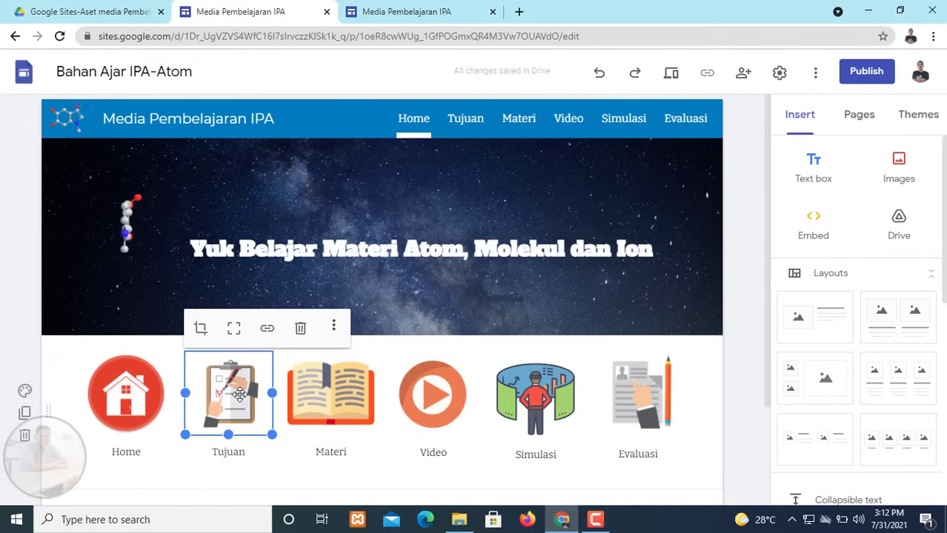
{"action": "left_click", "coordinate": [267, 330]}
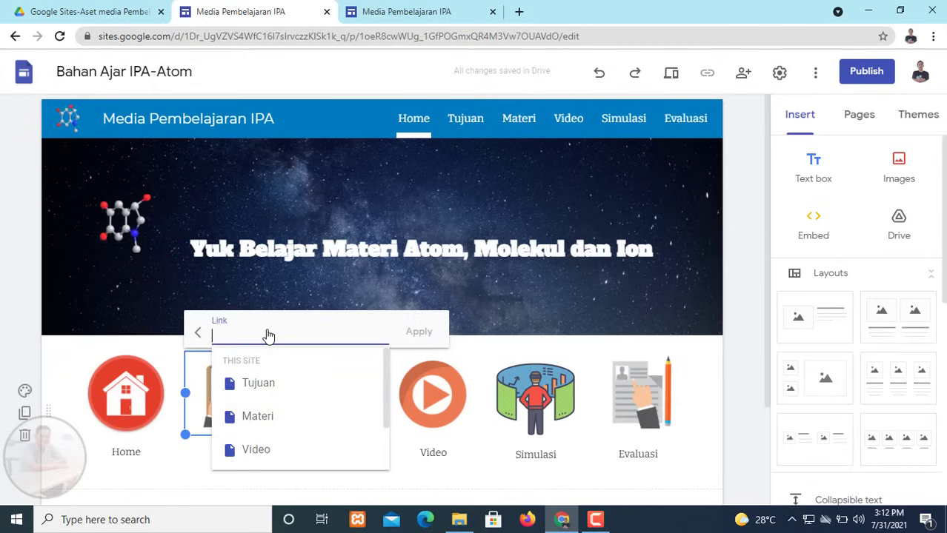
{"action": "left_click", "coordinate": [254, 385]}
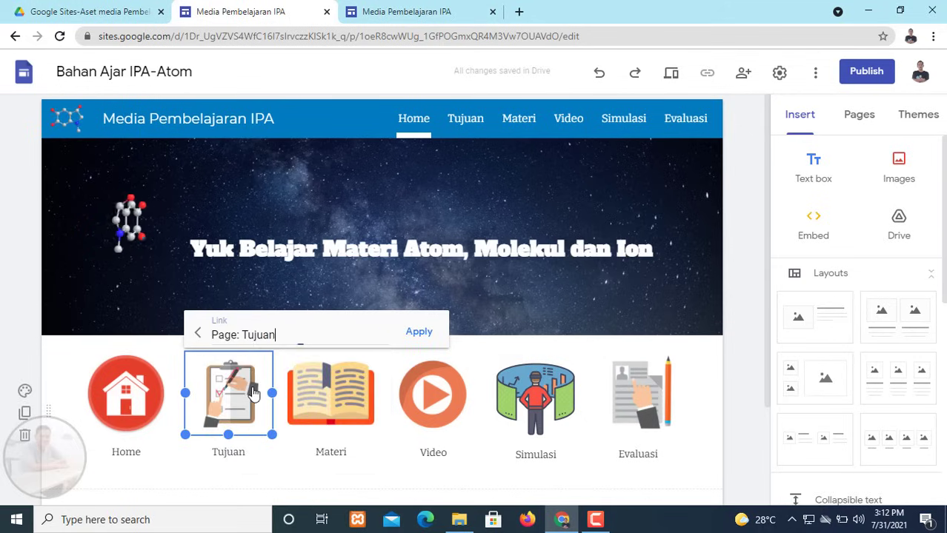
{"action": "left_click", "coordinate": [418, 333]}
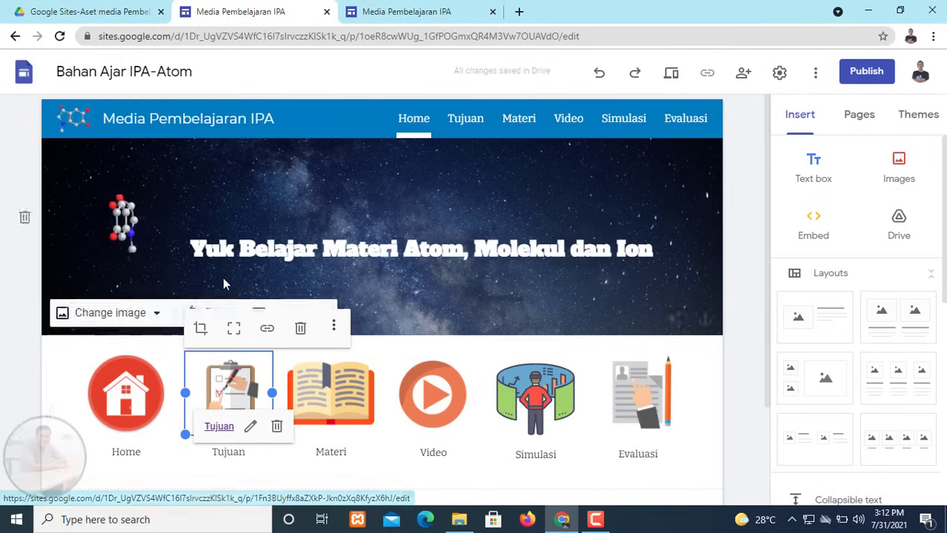
- Link the Materi book icon to the site's Materi page, leaving its crop as it is
{"action": "left_click", "coordinate": [337, 392]}
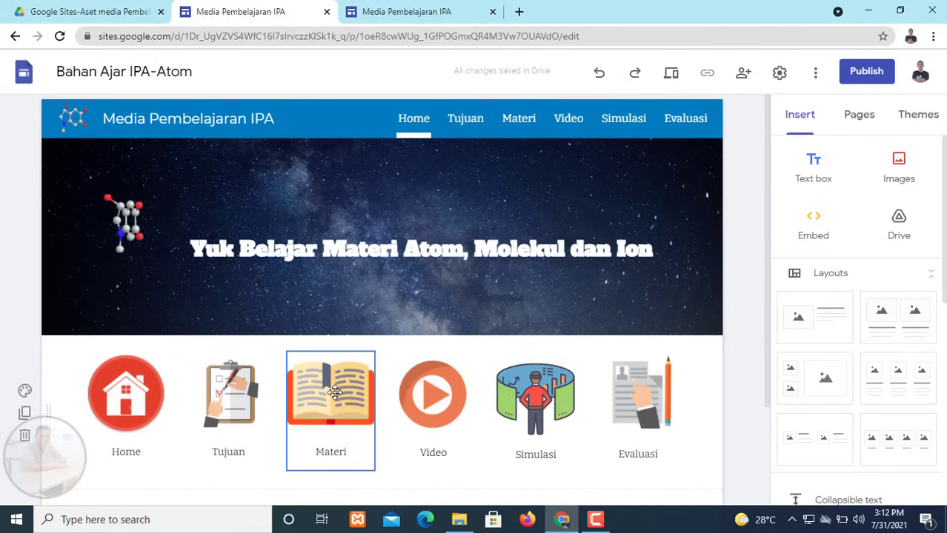
{"action": "double_click", "coordinate": [334, 392]}
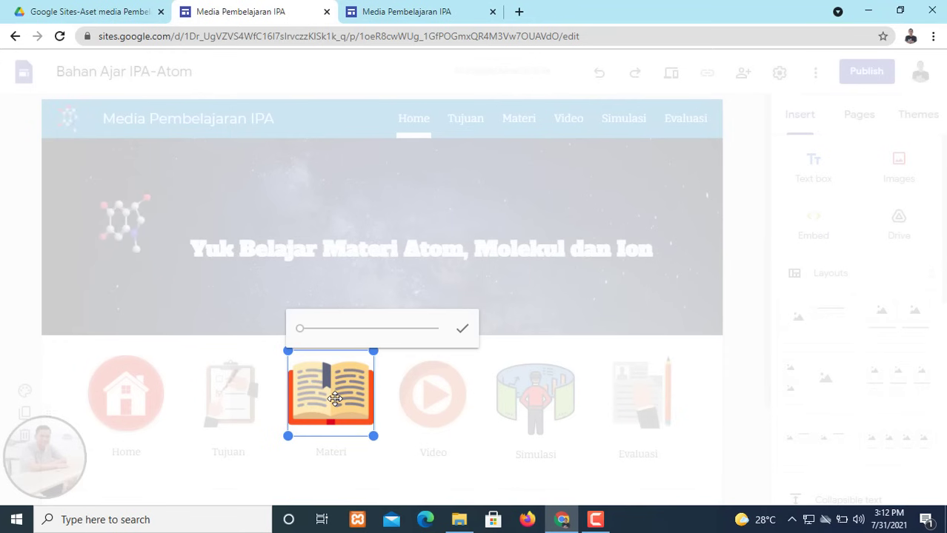
{"action": "left_click", "coordinate": [462, 328]}
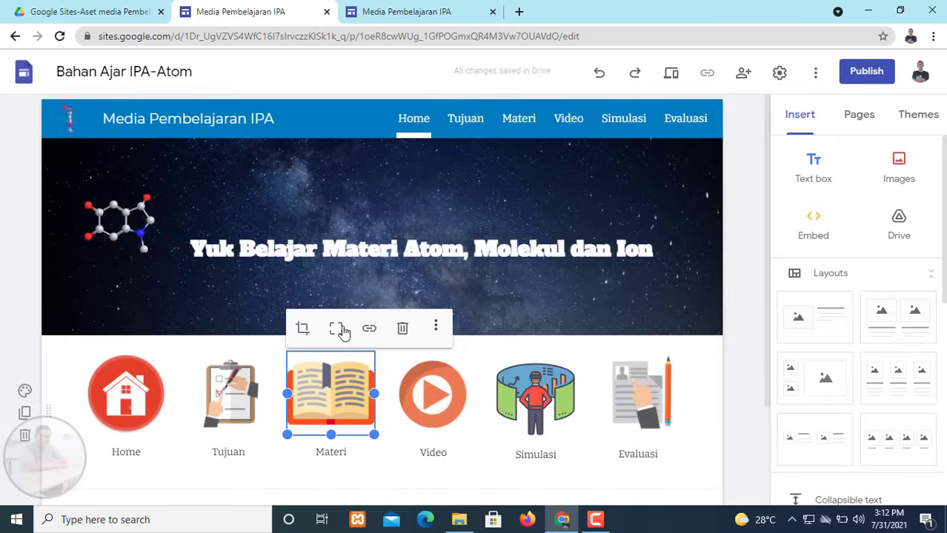
{"action": "left_click", "coordinate": [365, 335]}
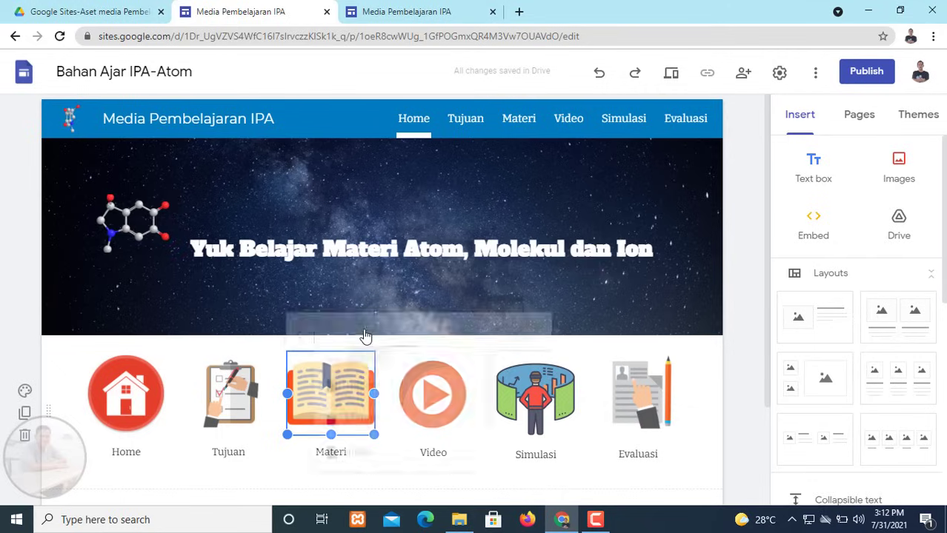
{"action": "left_click", "coordinate": [374, 424]}
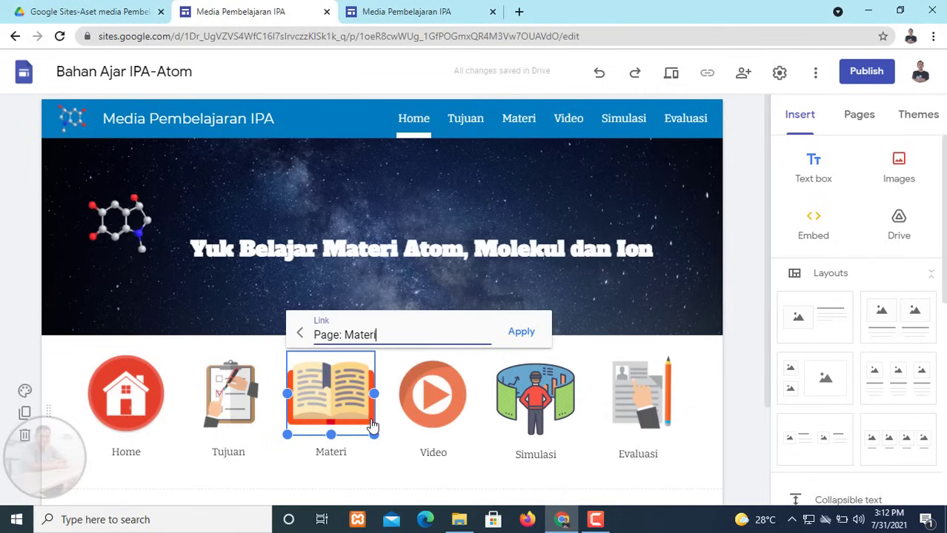
{"action": "left_click", "coordinate": [529, 340]}
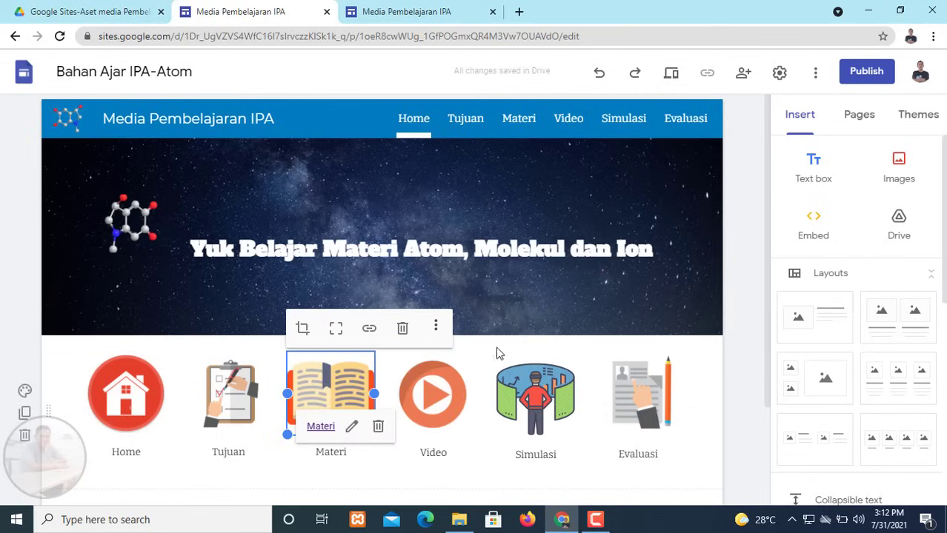
- Link the Video play-button icon to the site's Video page
{"action": "left_click", "coordinate": [433, 387]}
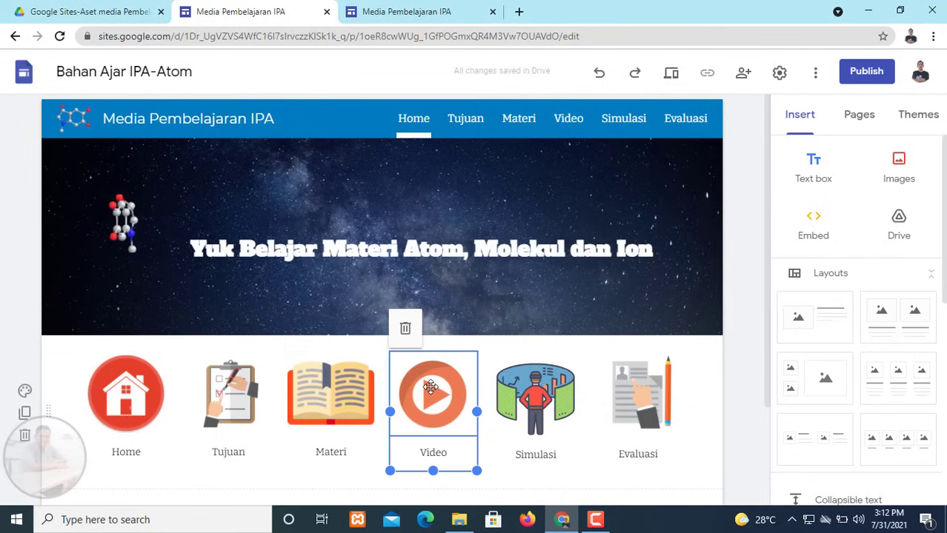
{"action": "left_click", "coordinate": [431, 387]}
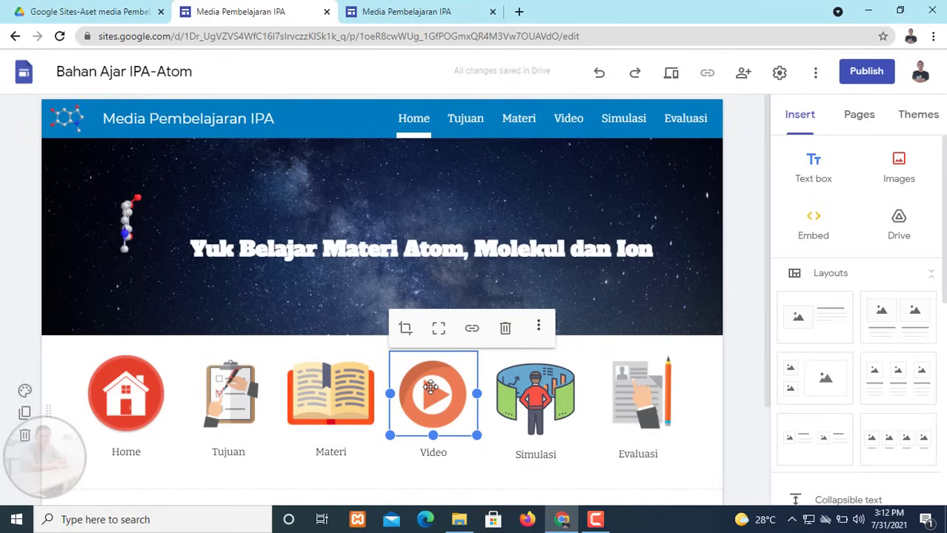
{"action": "left_click", "coordinate": [473, 331]}
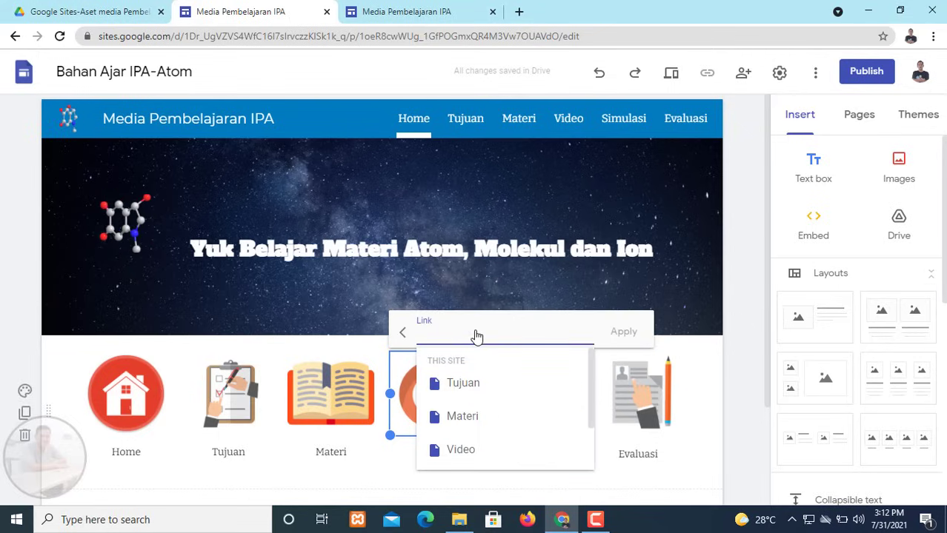
{"action": "scroll", "coordinate": [460, 388], "scroll_direction": "down", "scroll_amount": 1}
{"action": "left_click", "coordinate": [461, 387]}
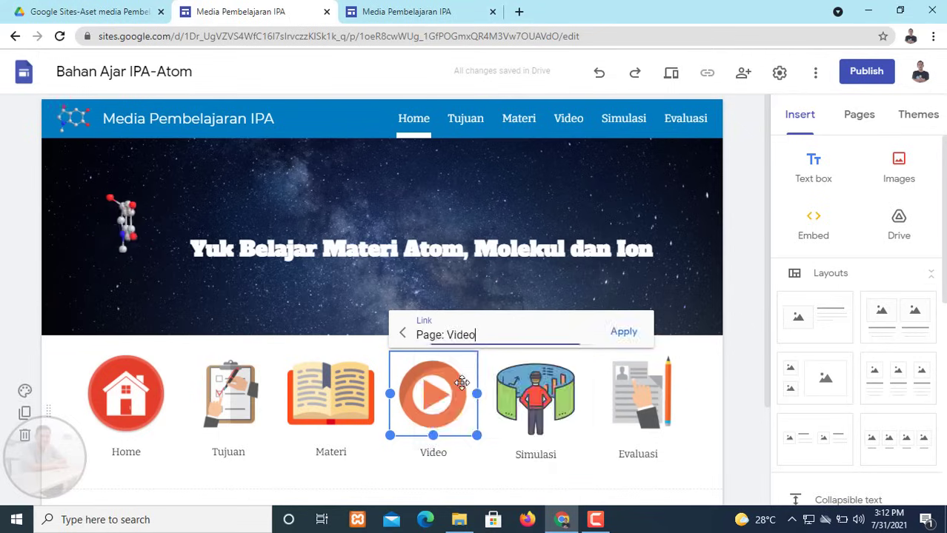
{"action": "left_click", "coordinate": [621, 334]}
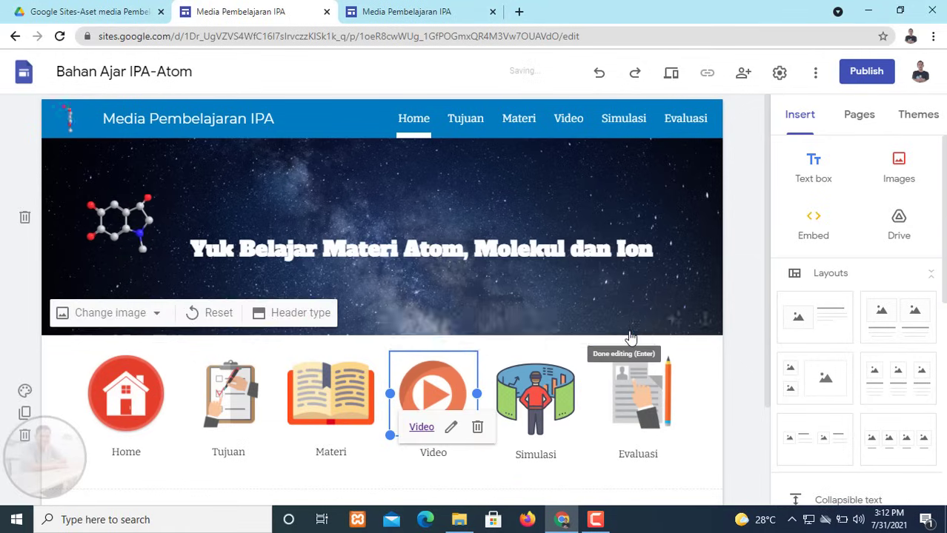
- Link the Simulasi icon in the Home page menu to the site's Simulasi page
{"action": "left_click", "coordinate": [548, 411]}
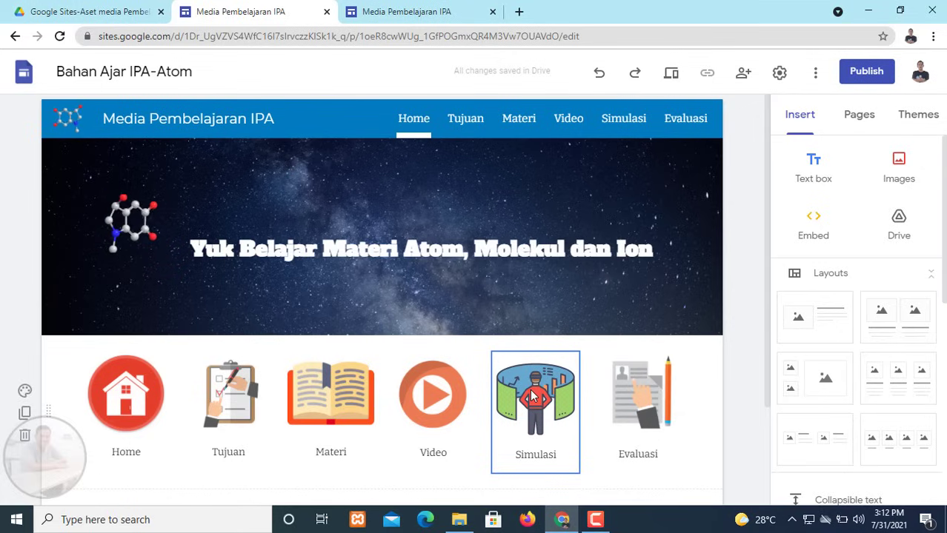
{"action": "left_click", "coordinate": [531, 396]}
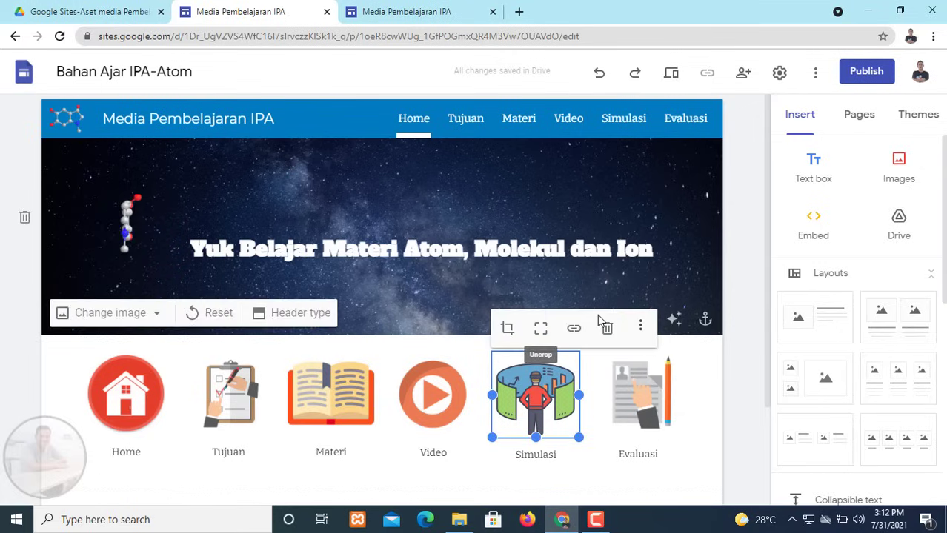
{"action": "left_click", "coordinate": [573, 331]}
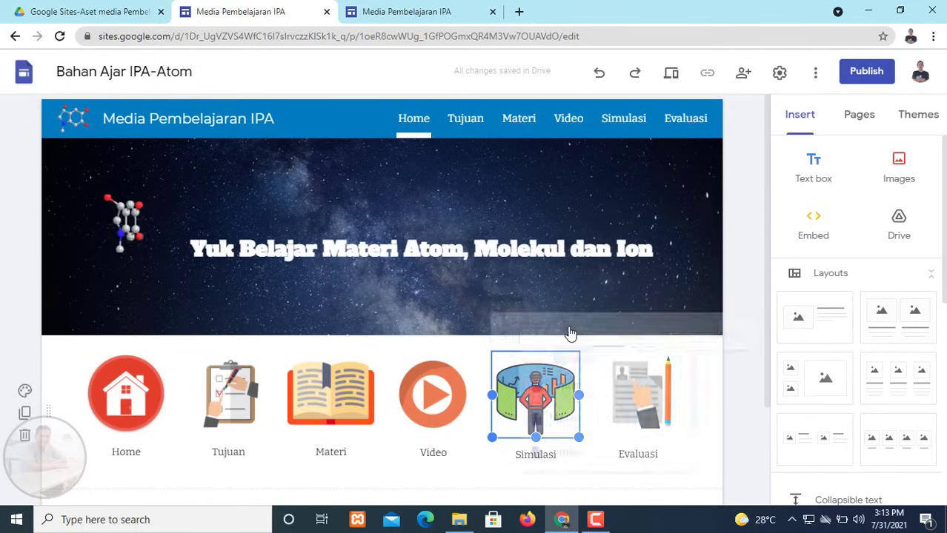
{"action": "scroll", "coordinate": [597, 428], "scroll_direction": "down", "scroll_amount": 2}
{"action": "left_click", "coordinate": [597, 421]}
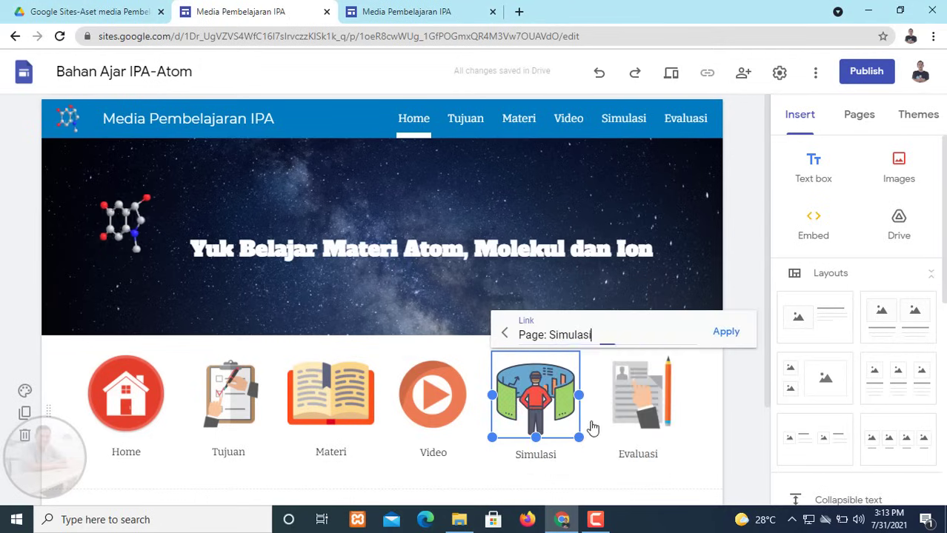
{"action": "left_click", "coordinate": [726, 334]}
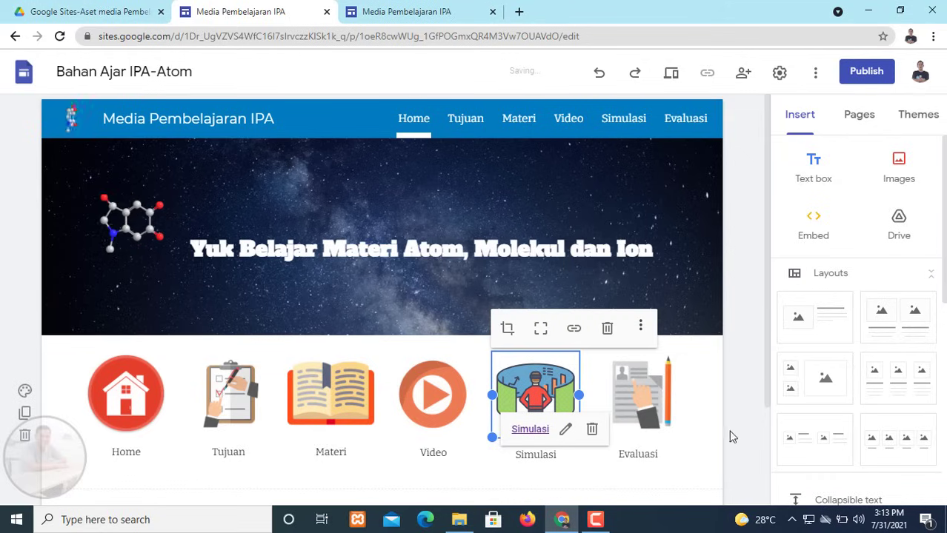
- Link the Evaluasi icon in the Home page menu to the site's Evaluasi page
{"action": "left_click", "coordinate": [646, 411]}
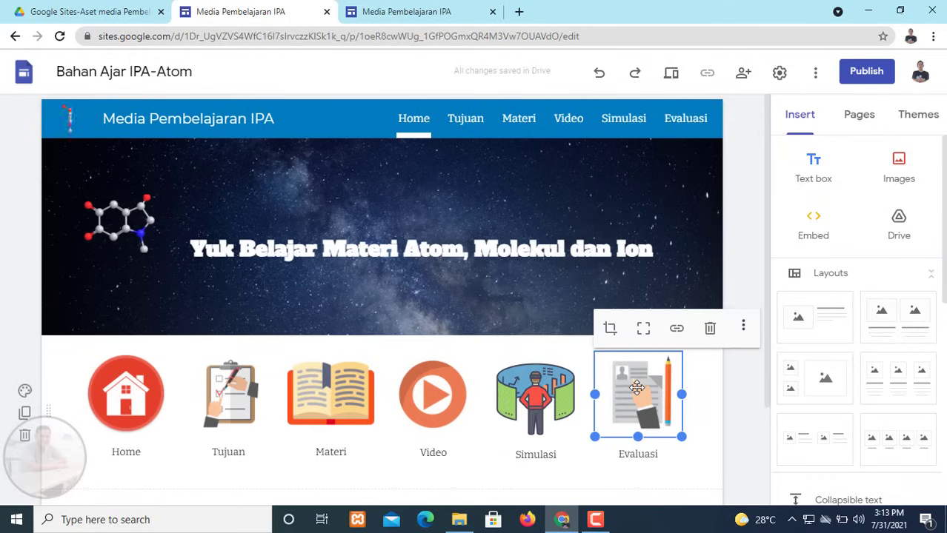
{"action": "left_click", "coordinate": [678, 330]}
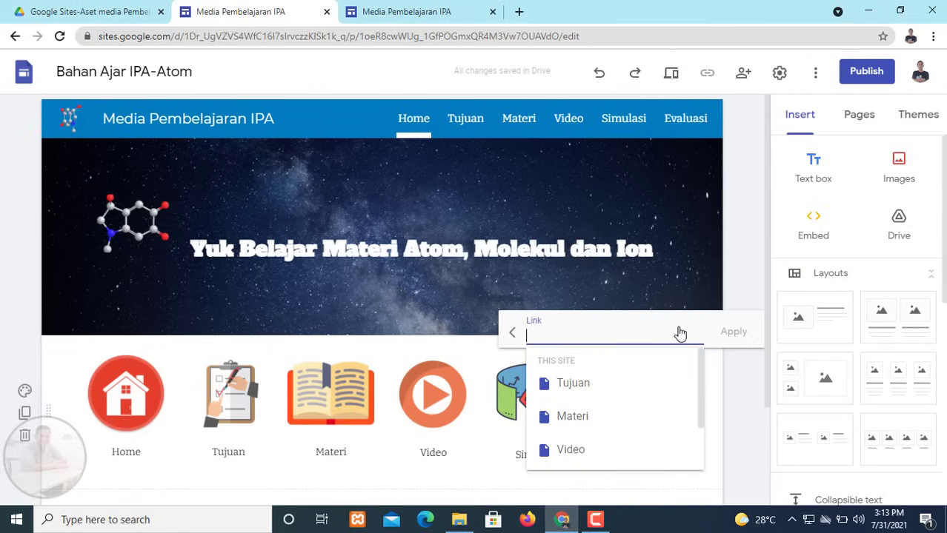
{"action": "scroll", "coordinate": [615, 412], "scroll_direction": "down", "scroll_amount": 1}
{"action": "left_click", "coordinate": [590, 452]}
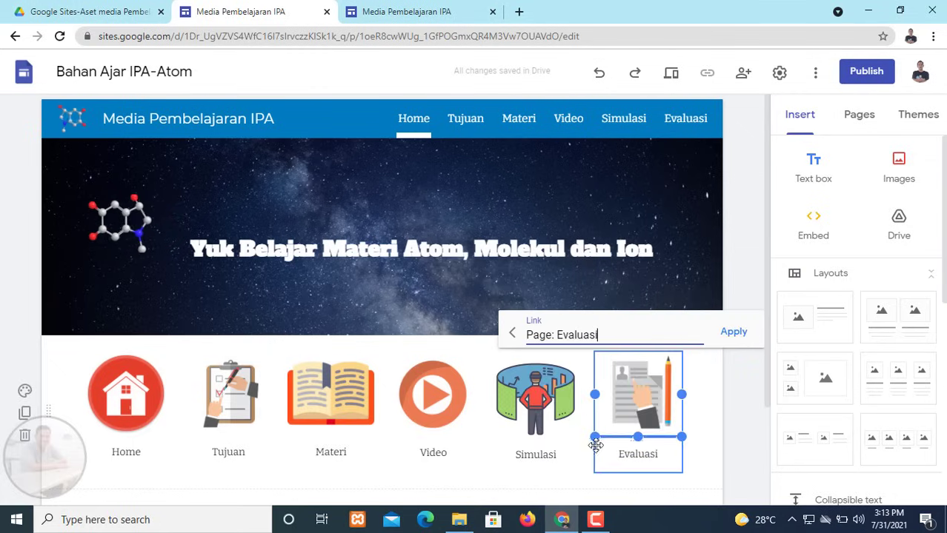
{"action": "left_click", "coordinate": [737, 335]}
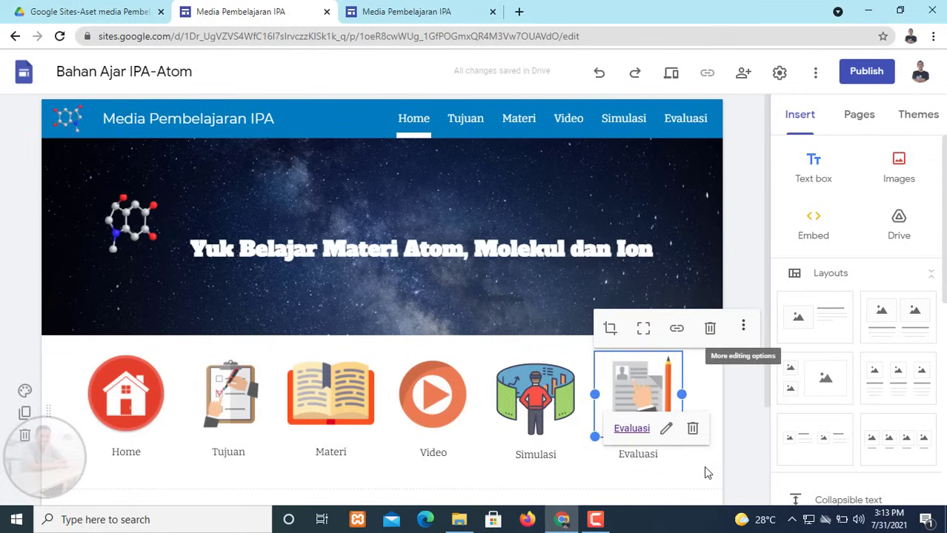
{"action": "left_click", "coordinate": [704, 466]}
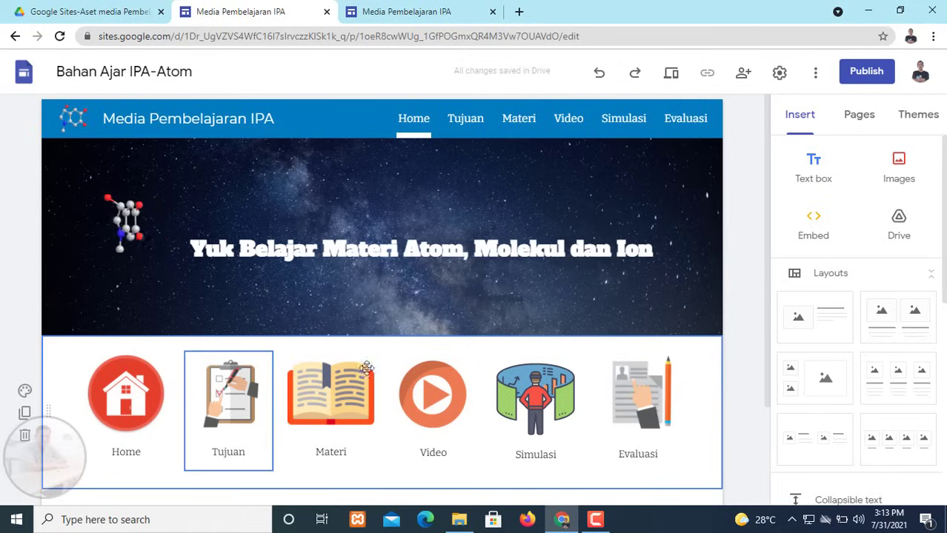
- Preview the site and test the Tujuan icon's link, return to Home and close the preview
{"action": "left_click", "coordinate": [671, 77]}
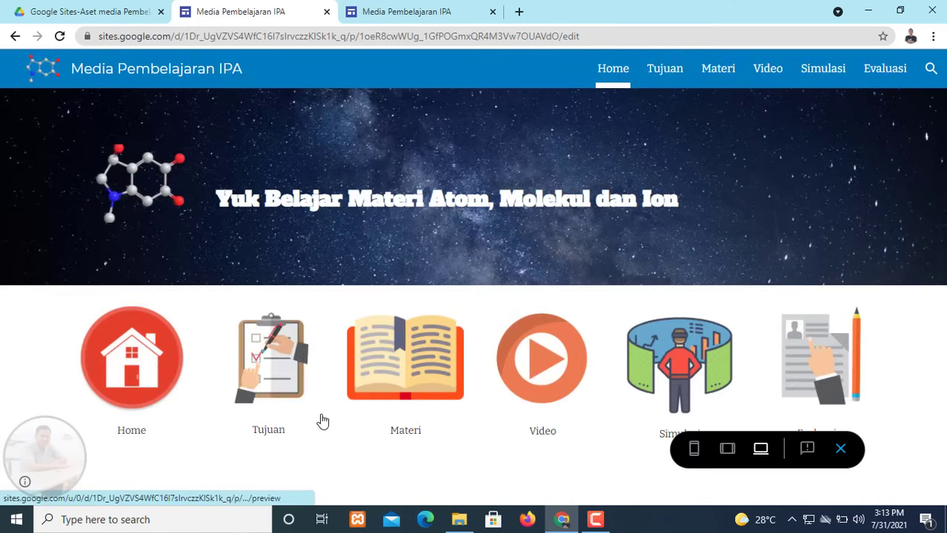
{"action": "left_click", "coordinate": [276, 373]}
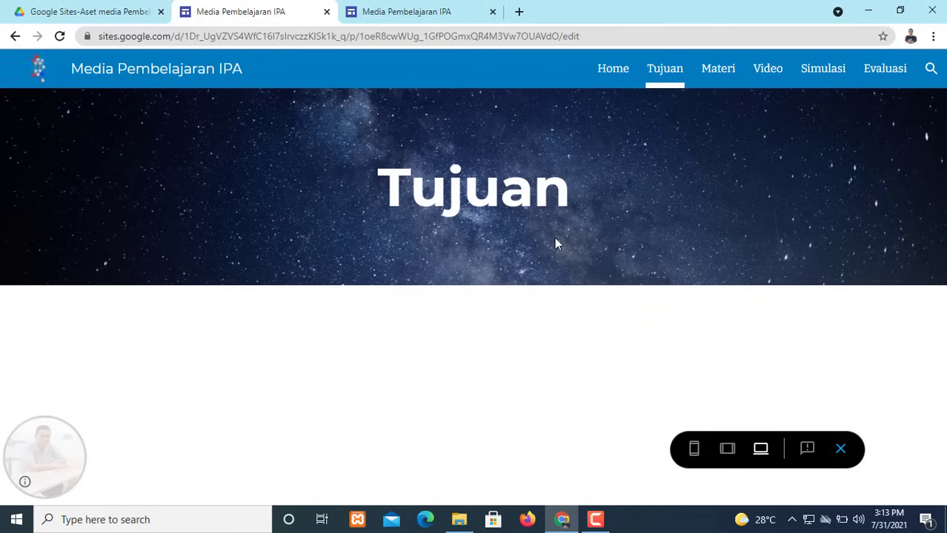
{"action": "left_click", "coordinate": [610, 72]}
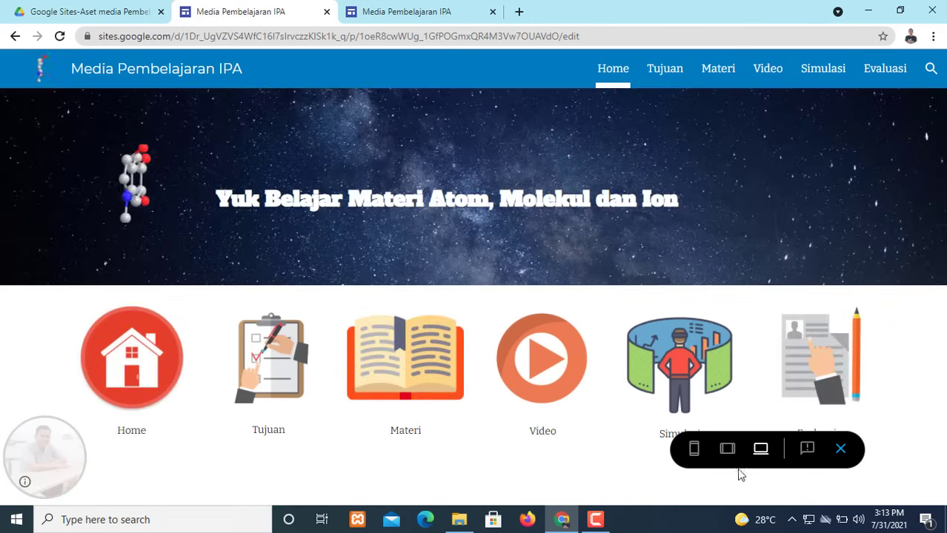
{"action": "left_click", "coordinate": [840, 449]}
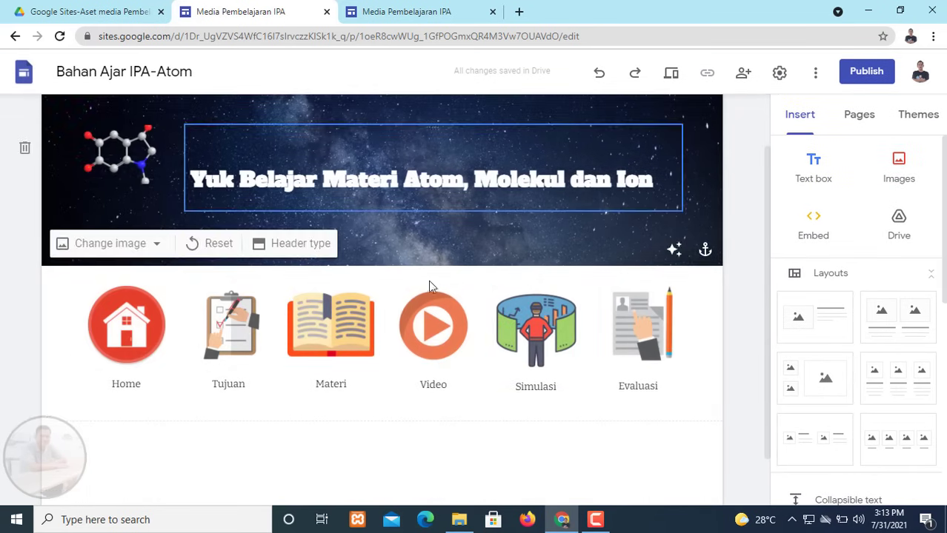
- Link the Tujuan page's title text in the header to the site's Home page
{"action": "left_click", "coordinate": [463, 120]}
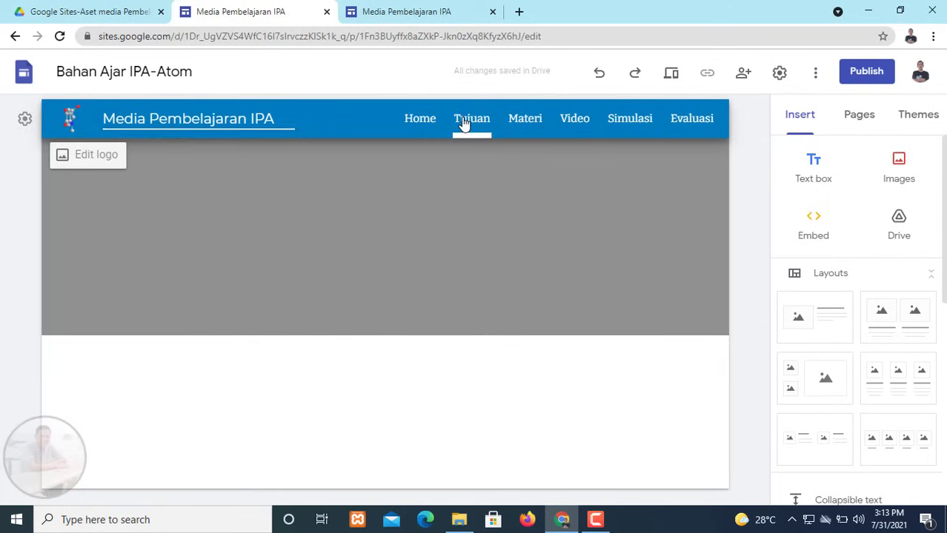
{"action": "left_click", "coordinate": [320, 237]}
{"action": "left_click_drag", "start_coordinate": [288, 237], "coordinate": [487, 249]}
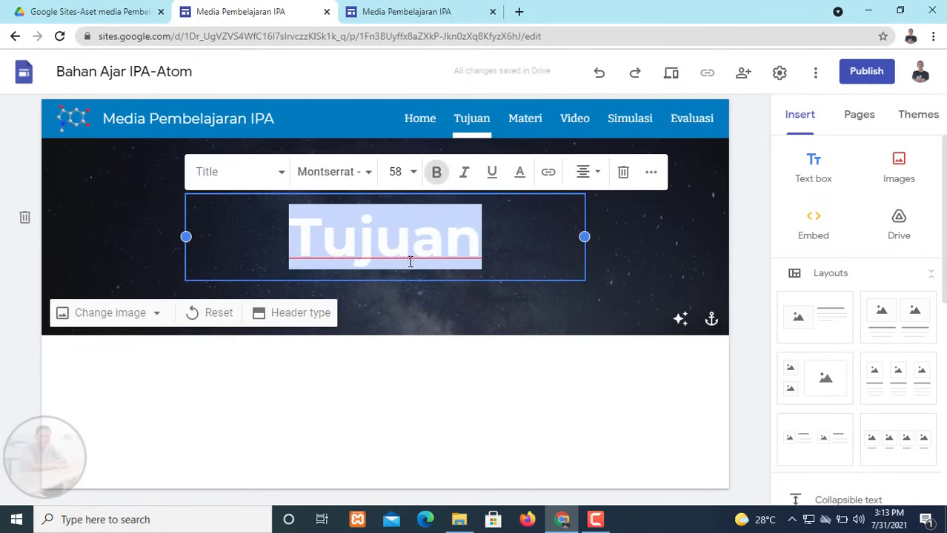
{"action": "left_click", "coordinate": [552, 178]}
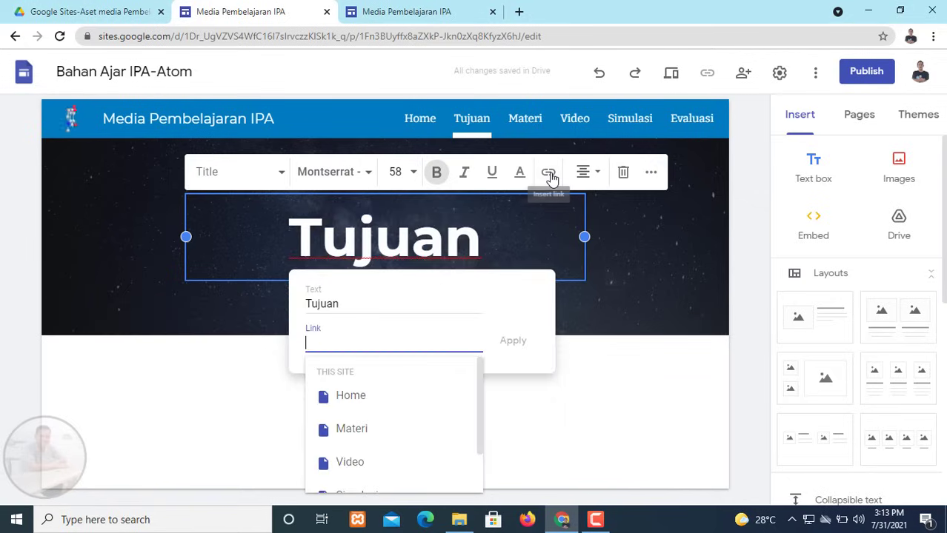
{"action": "left_click", "coordinate": [371, 413]}
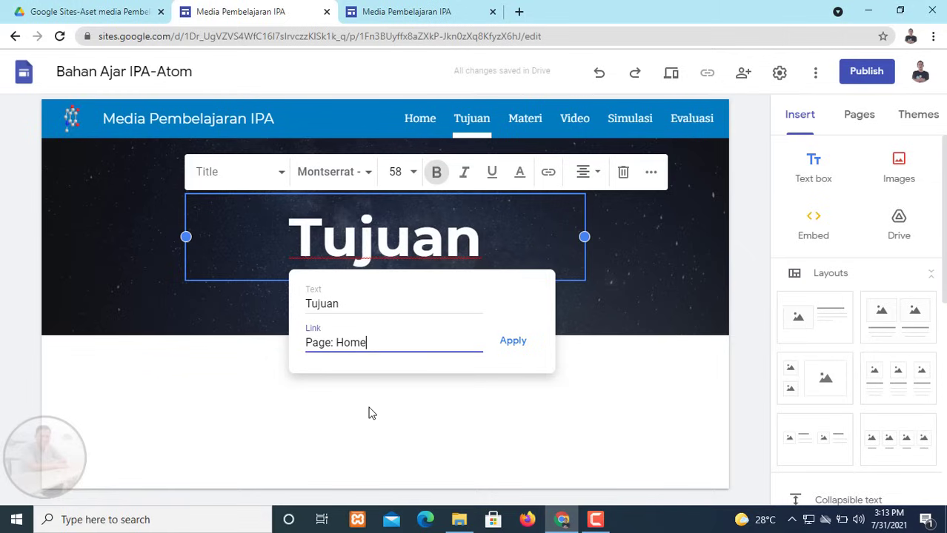
{"action": "left_click", "coordinate": [511, 342]}
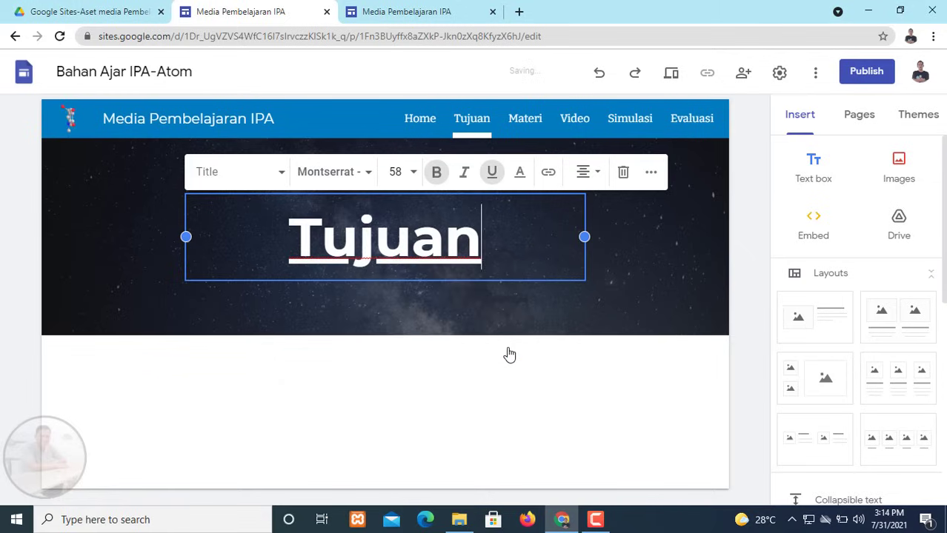
- Open the Materi page and its header title for editing
{"action": "left_click", "coordinate": [524, 121]}
{"action": "left_click", "coordinate": [459, 222]}
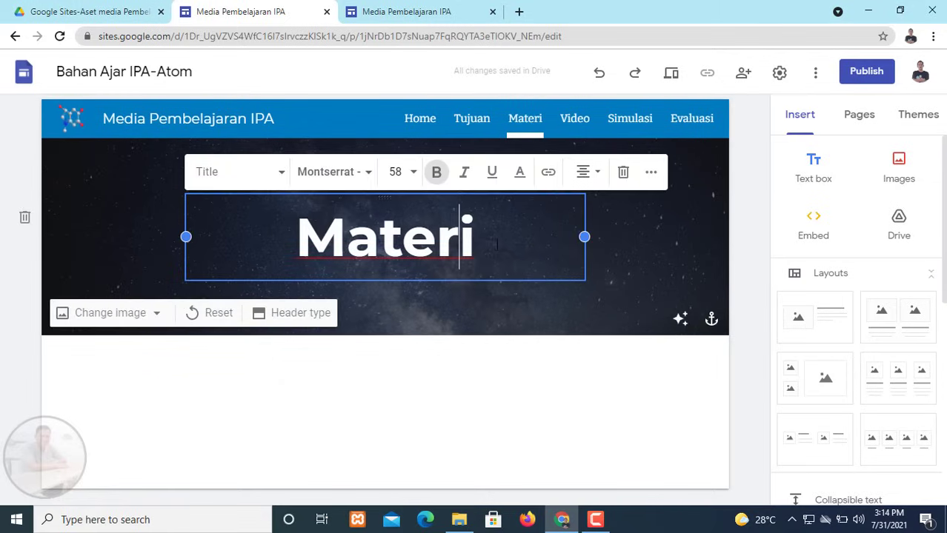
- Link the "Materi" page's title text to the site's Home page
{"action": "left_click_drag", "start_coordinate": [474, 237], "coordinate": [294, 238]}
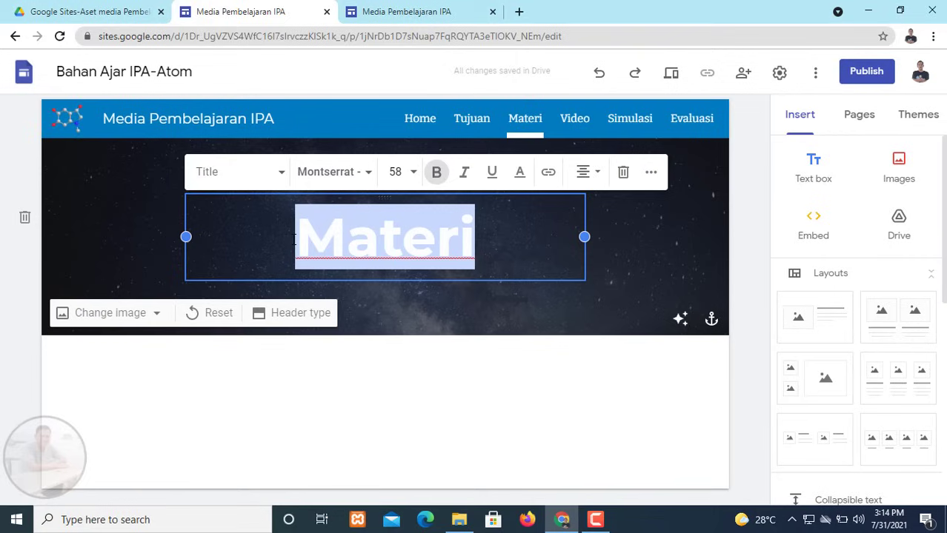
{"action": "left_click", "coordinate": [547, 172]}
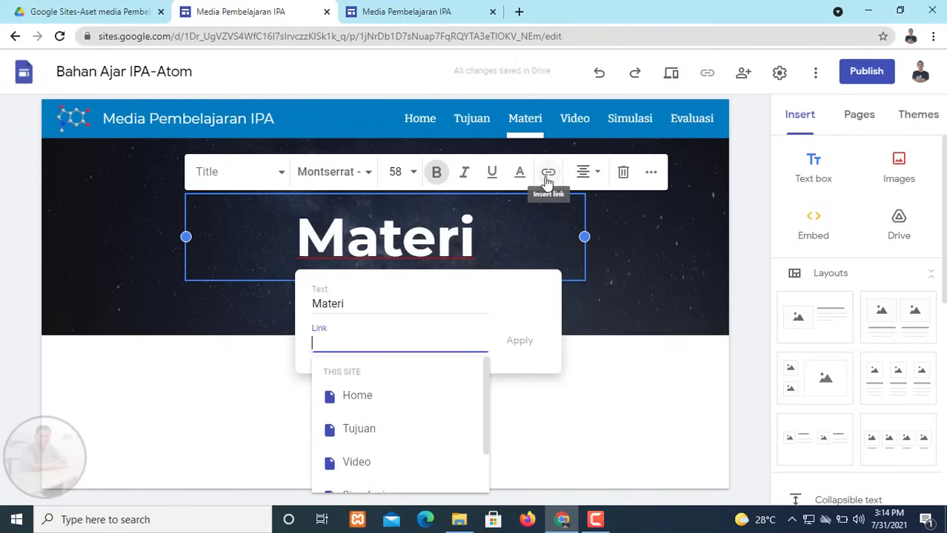
{"action": "left_click", "coordinate": [400, 408]}
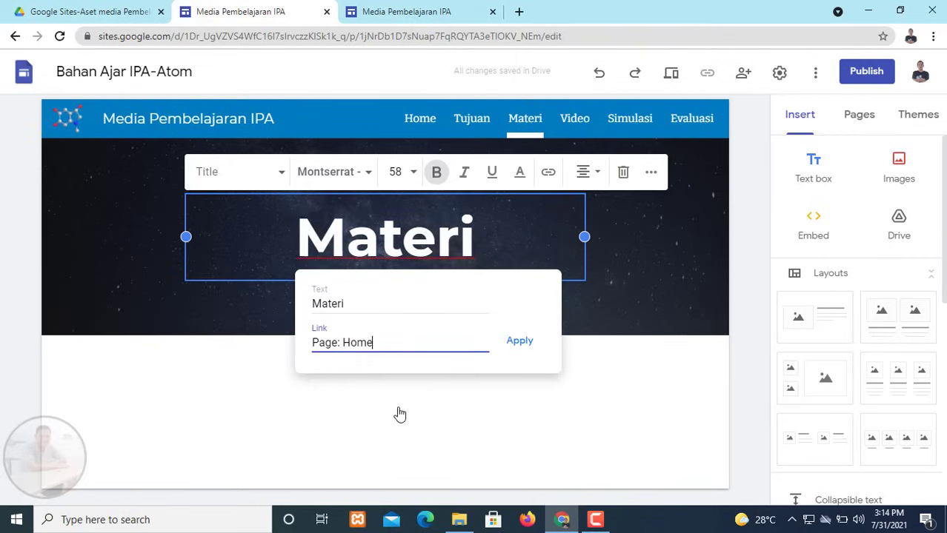
{"action": "left_click", "coordinate": [511, 345]}
{"action": "left_click", "coordinate": [610, 247]}
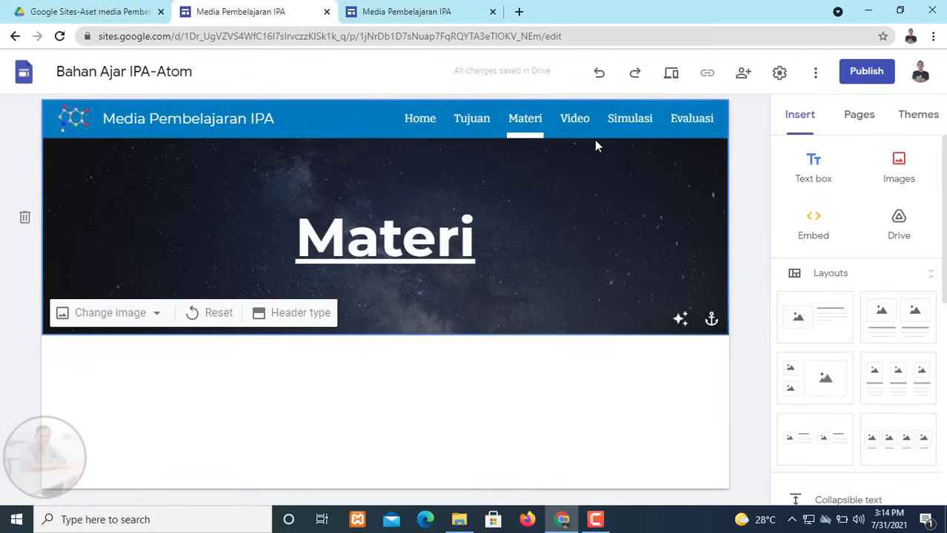
- Go to the Video page and link its "Video" title text to the Home page
{"action": "left_click", "coordinate": [578, 120]}
{"action": "left_click", "coordinate": [417, 249]}
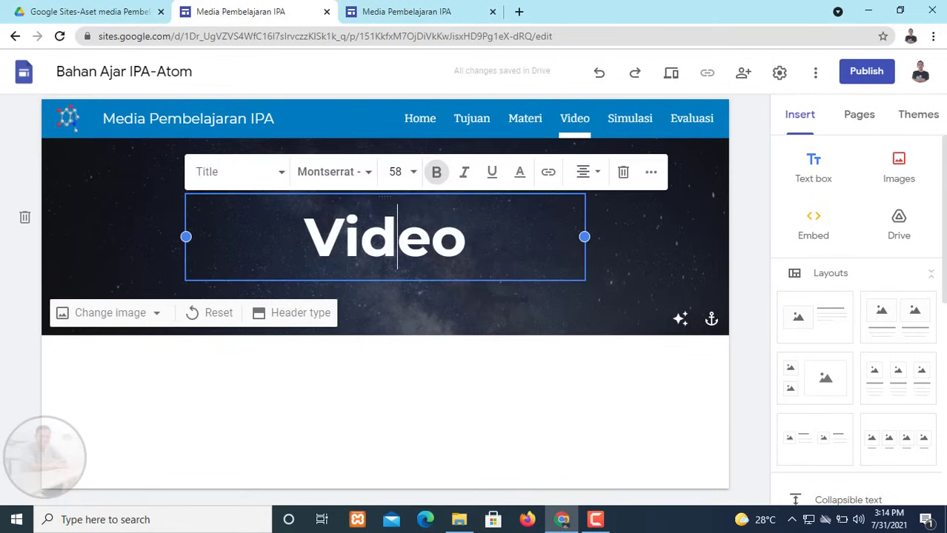
{"action": "left_click_drag", "start_coordinate": [302, 243], "coordinate": [462, 240]}
{"action": "left_click", "coordinate": [548, 172]}
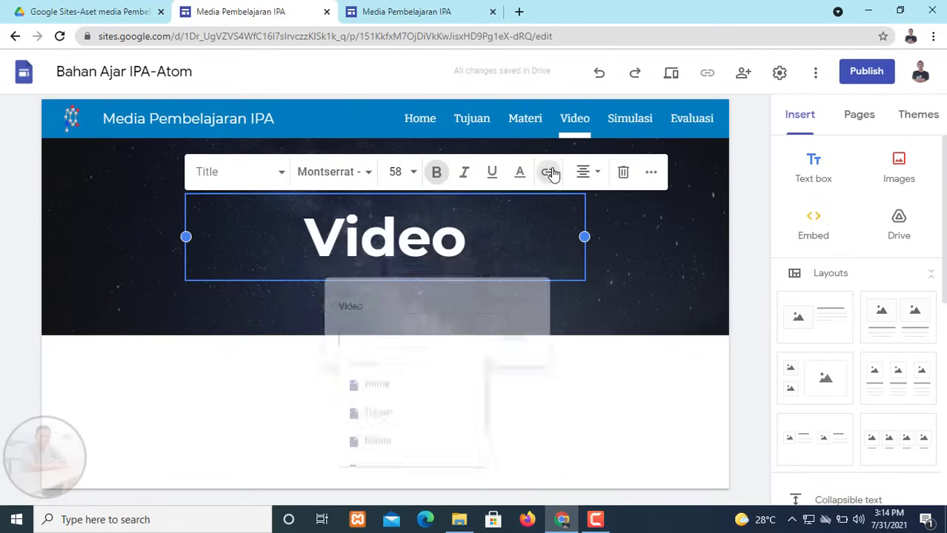
{"action": "left_click", "coordinate": [401, 407]}
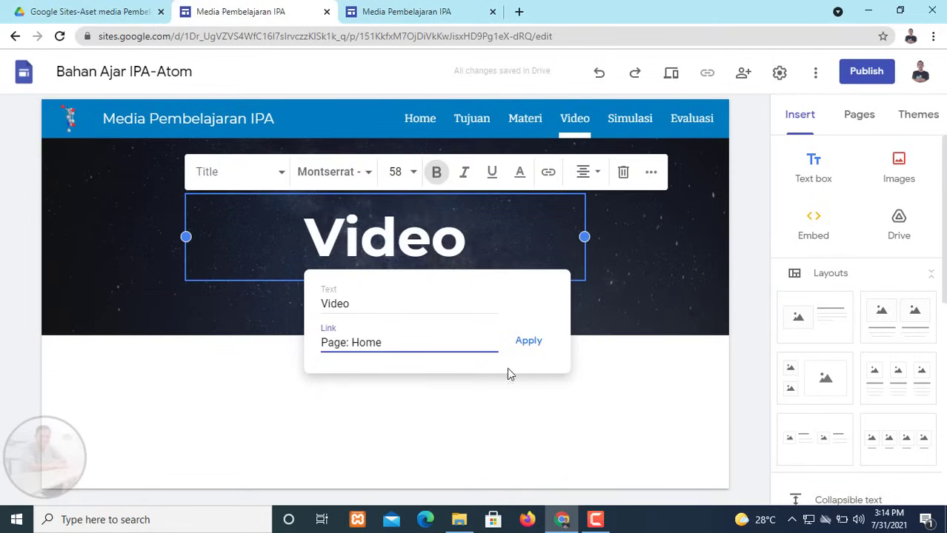
{"action": "left_click", "coordinate": [545, 342]}
{"action": "left_click", "coordinate": [610, 304]}
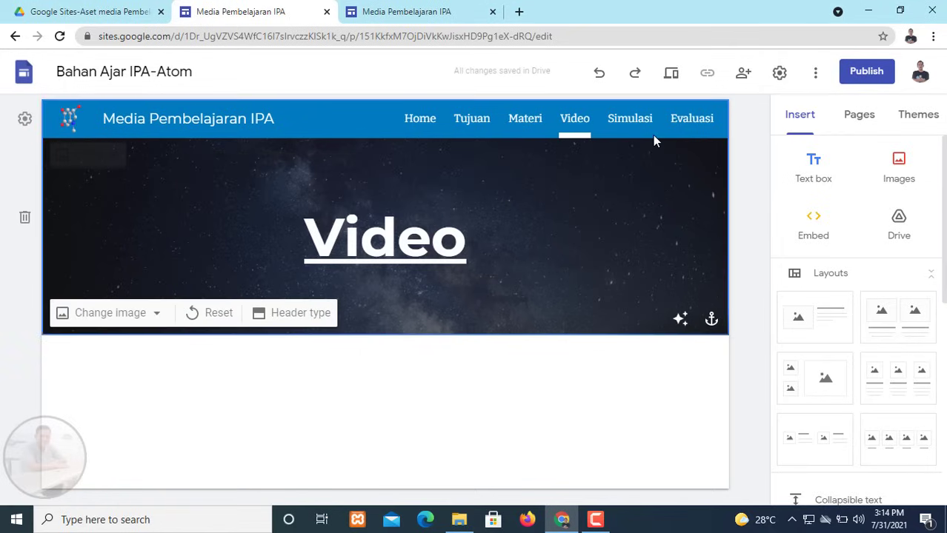
- Go to the Simulasi page and link its "Simulasi" title text to the Home page
{"action": "left_click", "coordinate": [630, 122]}
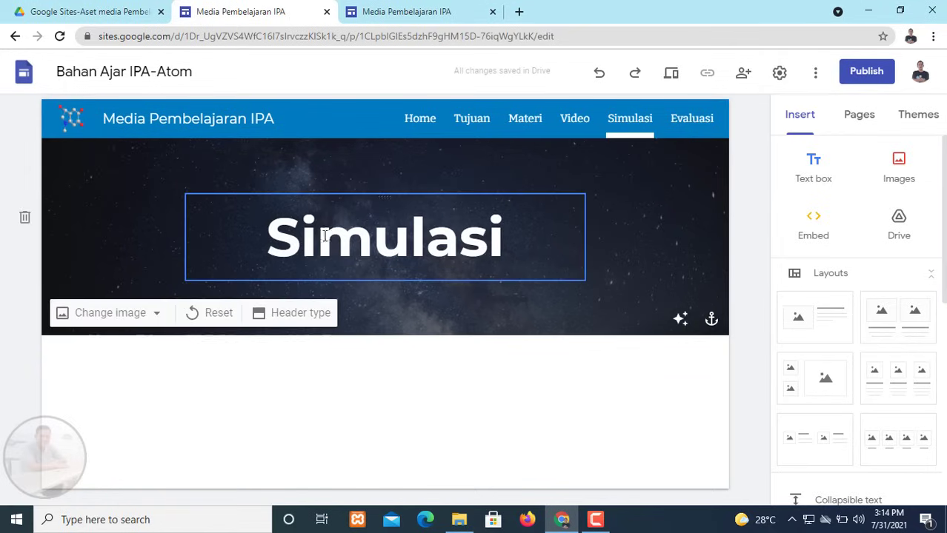
{"action": "left_click_drag", "start_coordinate": [269, 237], "coordinate": [517, 256]}
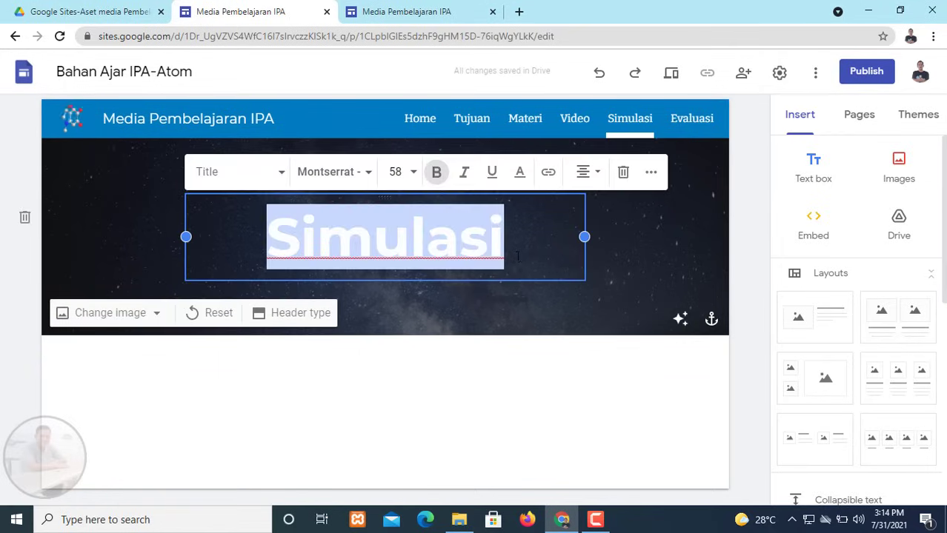
{"action": "left_click", "coordinate": [546, 173]}
{"action": "scroll", "coordinate": [385, 422], "scroll_direction": "down", "scroll_amount": 1}
{"action": "scroll", "coordinate": [382, 400], "scroll_direction": "up", "scroll_amount": 2}
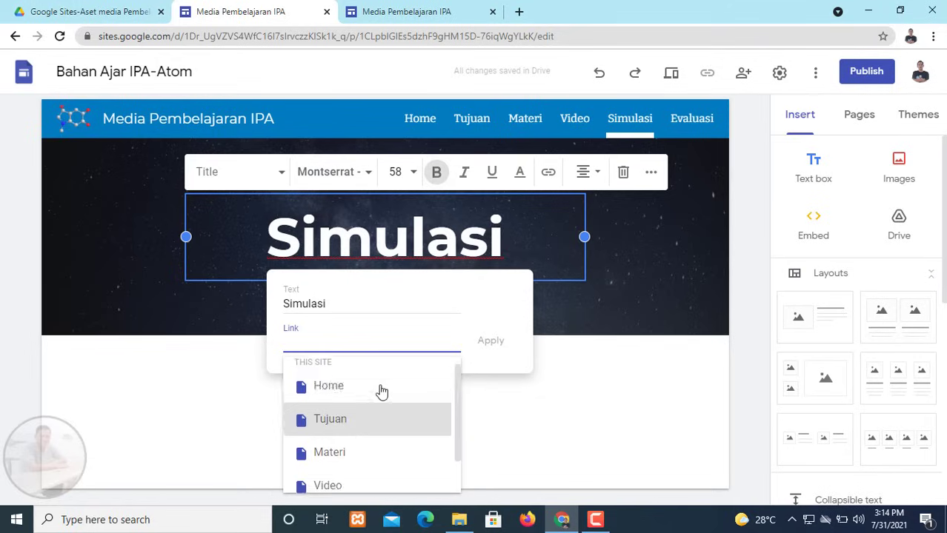
{"action": "left_click", "coordinate": [364, 400]}
{"action": "left_click", "coordinate": [486, 348]}
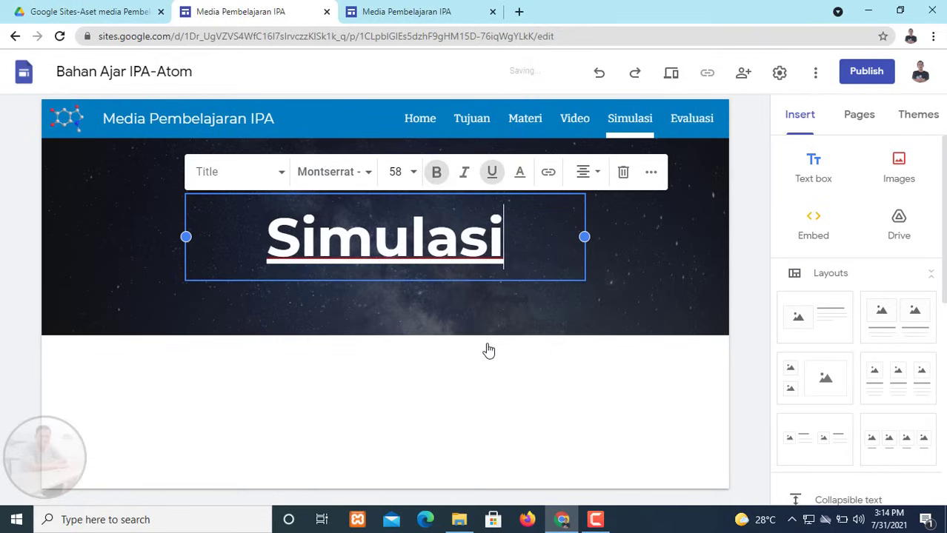
- Go to the Evaluasi page and link its "Evaluasi" title text to the Home page
{"action": "left_click", "coordinate": [695, 122]}
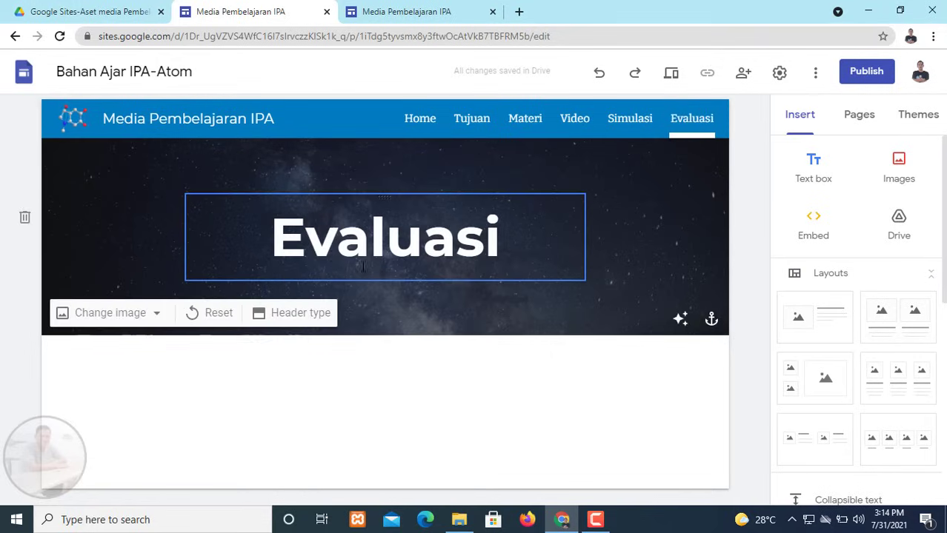
{"action": "left_click_drag", "start_coordinate": [274, 237], "coordinate": [512, 254]}
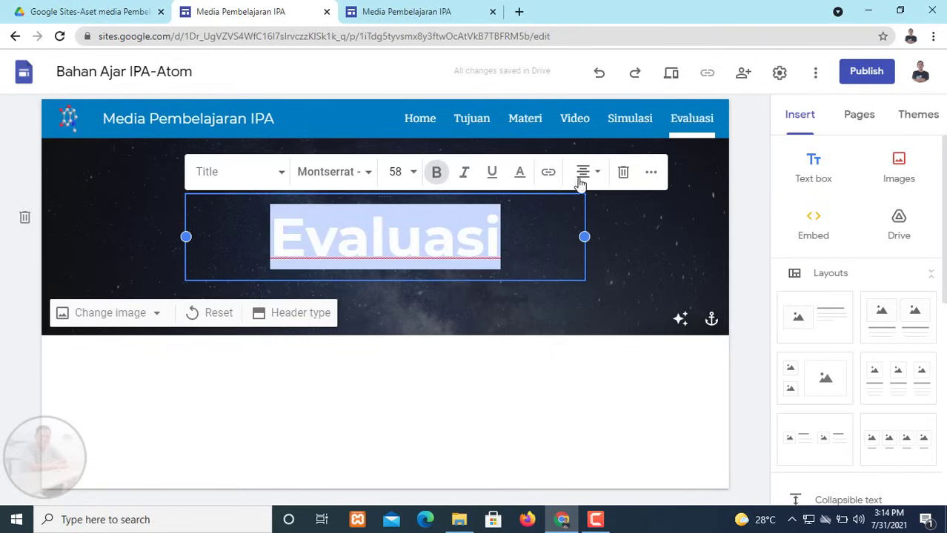
{"action": "left_click", "coordinate": [548, 172]}
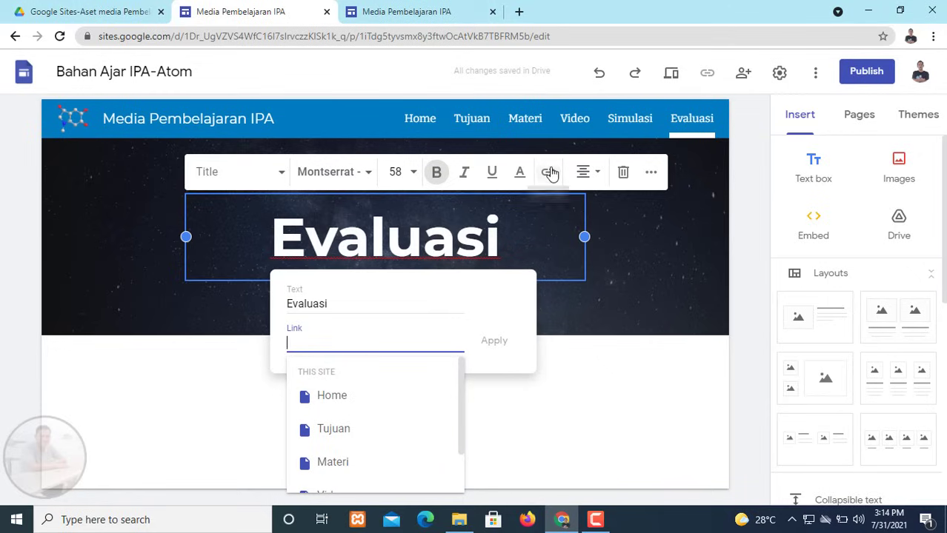
{"action": "left_click", "coordinate": [350, 410]}
{"action": "left_click", "coordinate": [492, 342]}
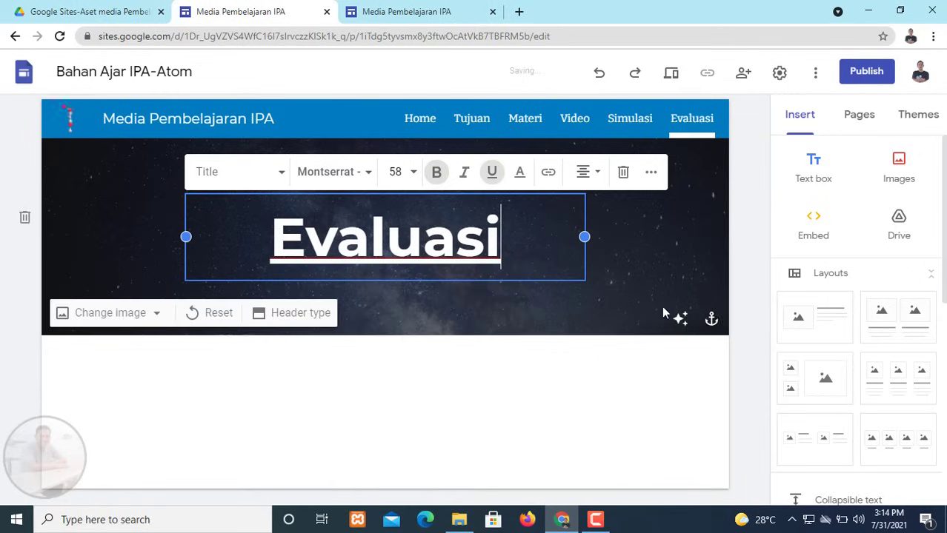
{"action": "left_click", "coordinate": [635, 261]}
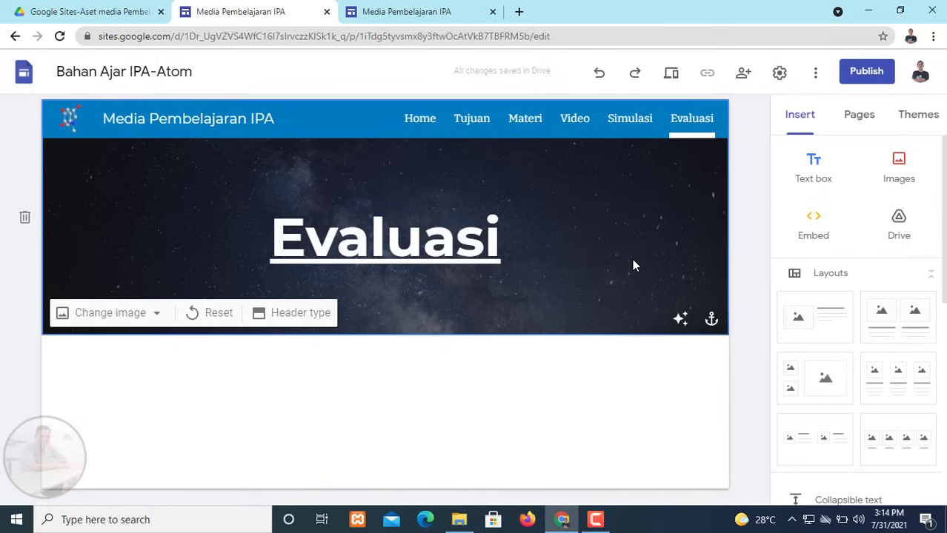
- Preview the site and test the Home page's Tujuan and Materi image links and both pages' title links back to Home, then exit the preview
{"action": "left_click", "coordinate": [672, 74]}
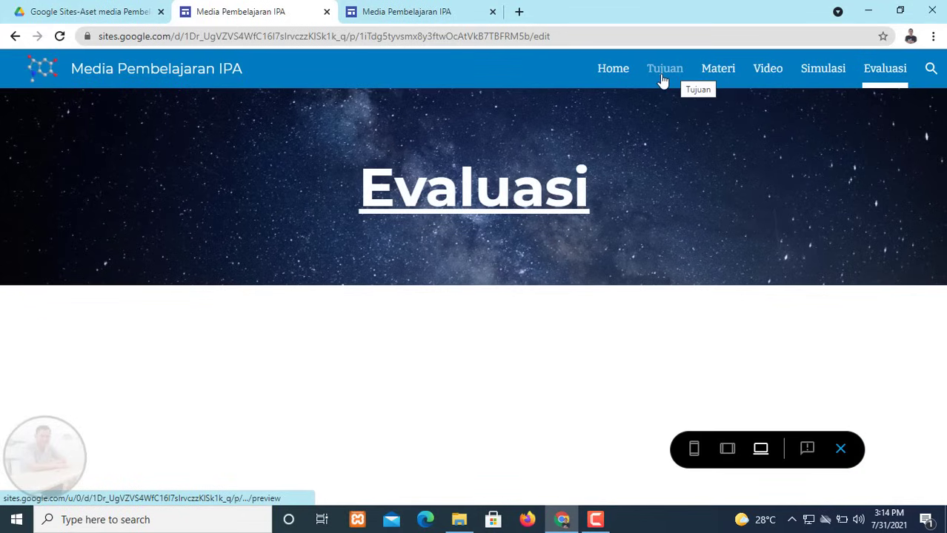
{"action": "left_click", "coordinate": [614, 73]}
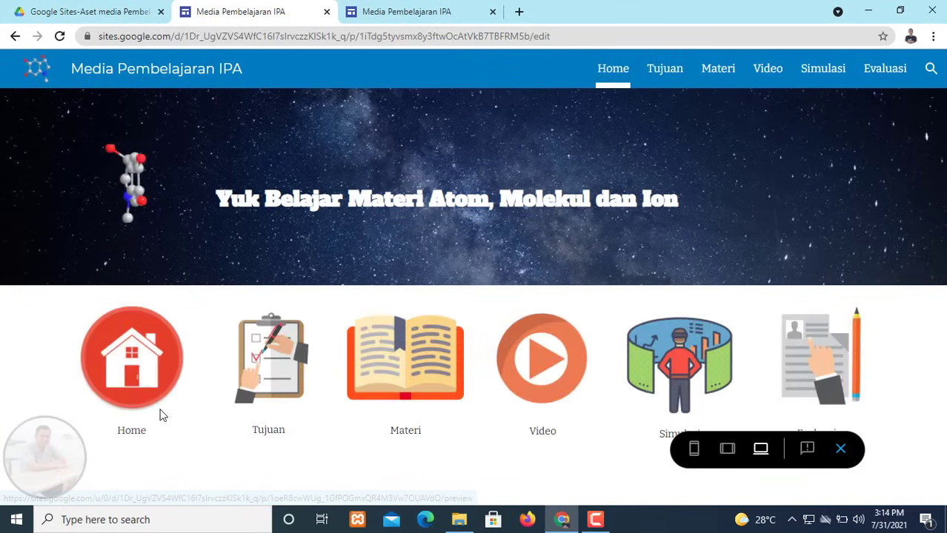
{"action": "left_click", "coordinate": [271, 393]}
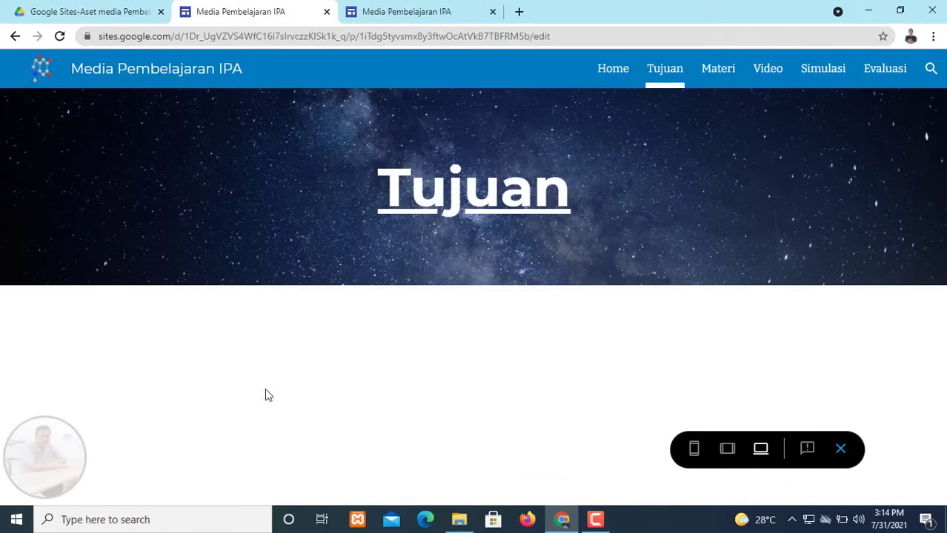
{"action": "left_click", "coordinate": [480, 206]}
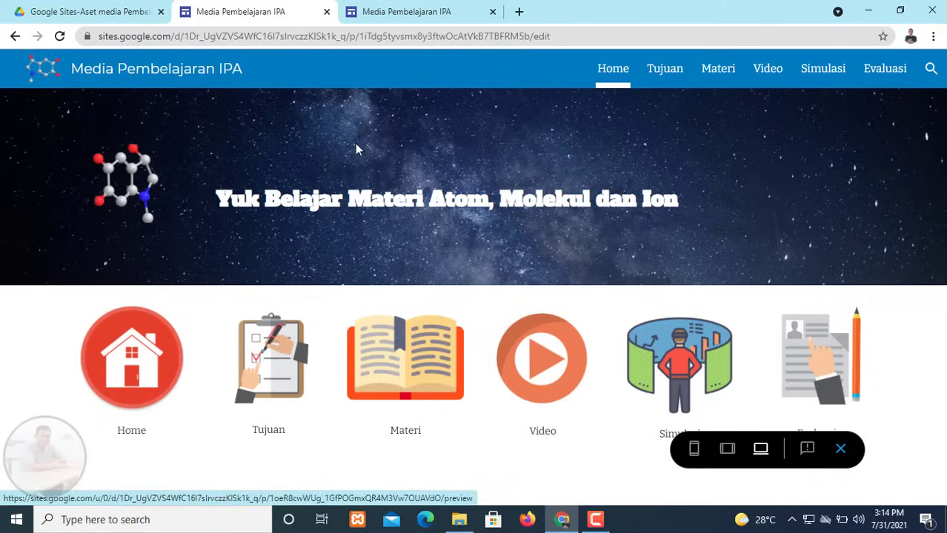
{"action": "left_click", "coordinate": [381, 372]}
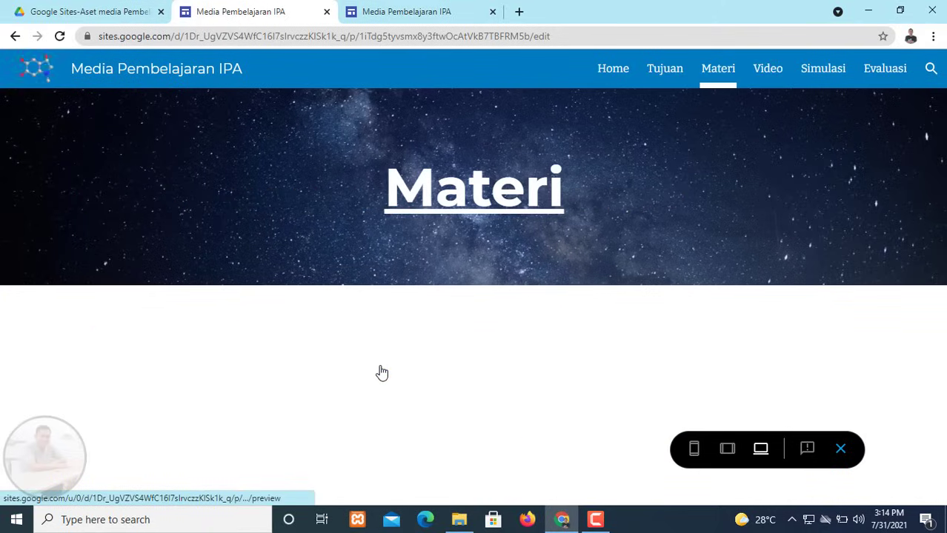
{"action": "left_click", "coordinate": [493, 204]}
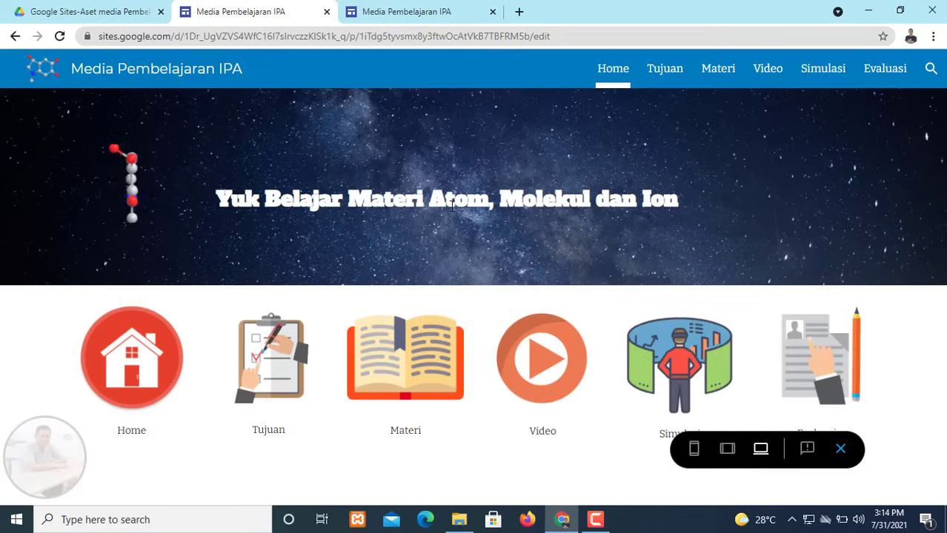
{"action": "left_click", "coordinate": [840, 449]}
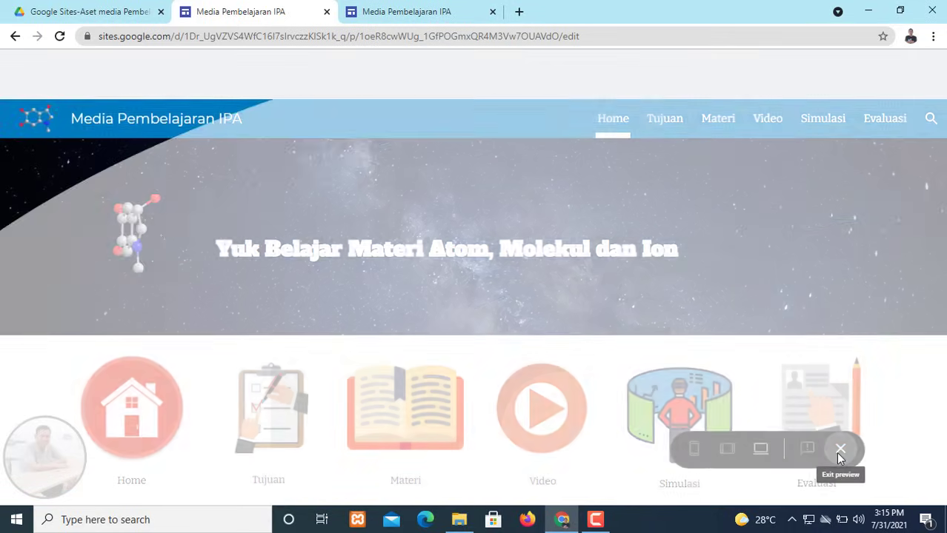
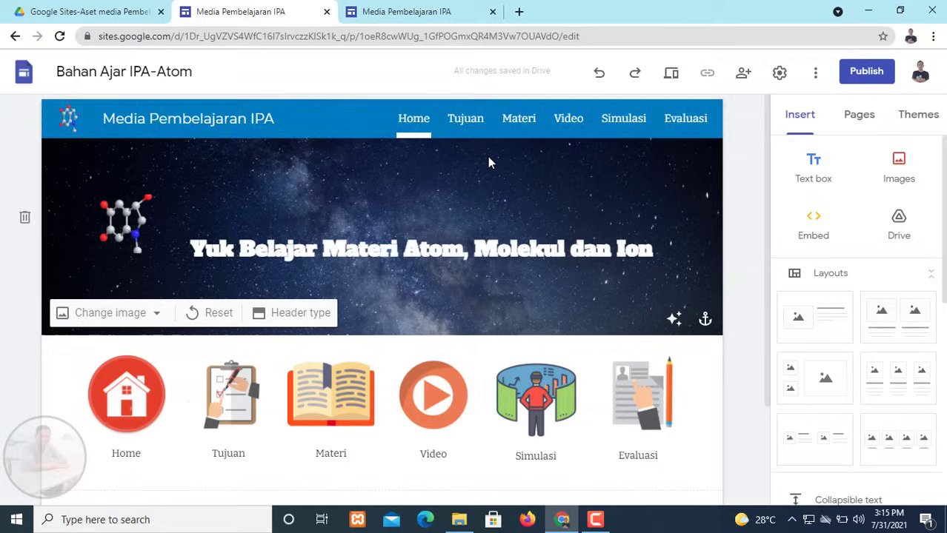
- Add a footer at the end of the Home page with the text "Copyright @ 2021"
{"action": "scroll", "coordinate": [486, 158], "scroll_direction": "down", "scroll_amount": 1}
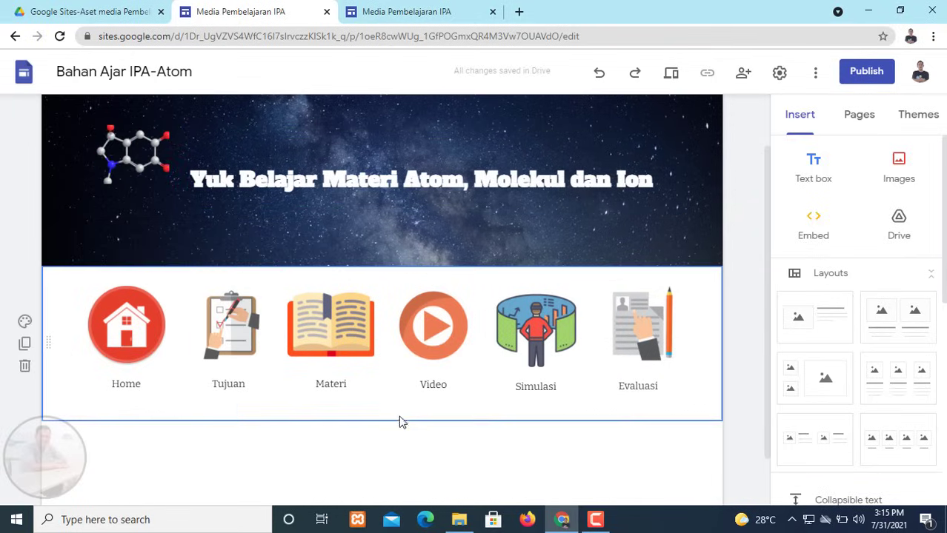
{"action": "scroll", "coordinate": [398, 416], "scroll_direction": "down", "scroll_amount": 1}
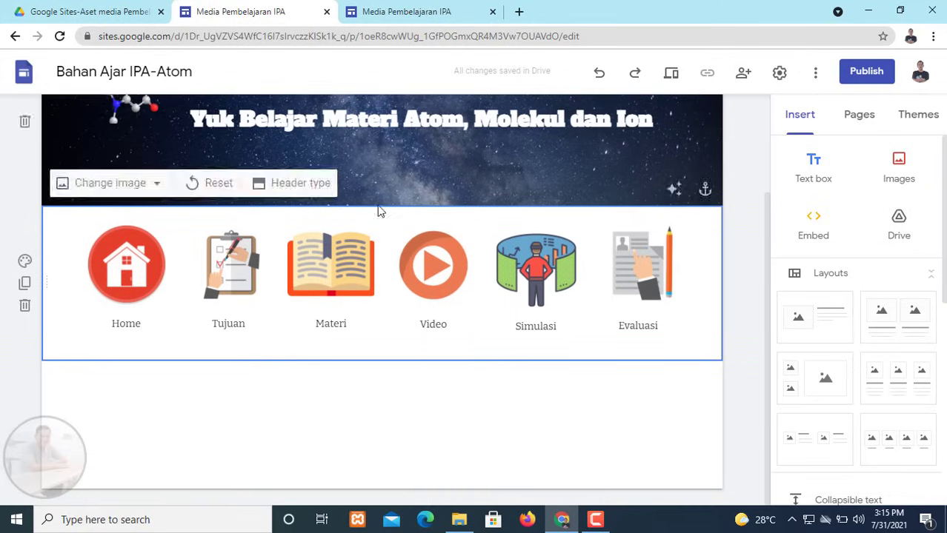
{"action": "scroll", "coordinate": [166, 295], "scroll_direction": "up", "scroll_amount": 2}
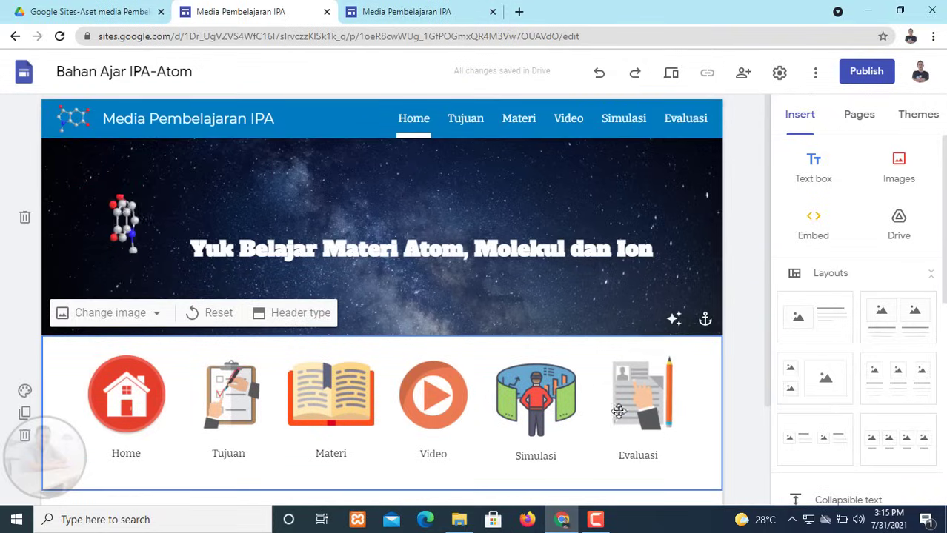
{"action": "scroll", "coordinate": [507, 448], "scroll_direction": "down", "scroll_amount": 2}
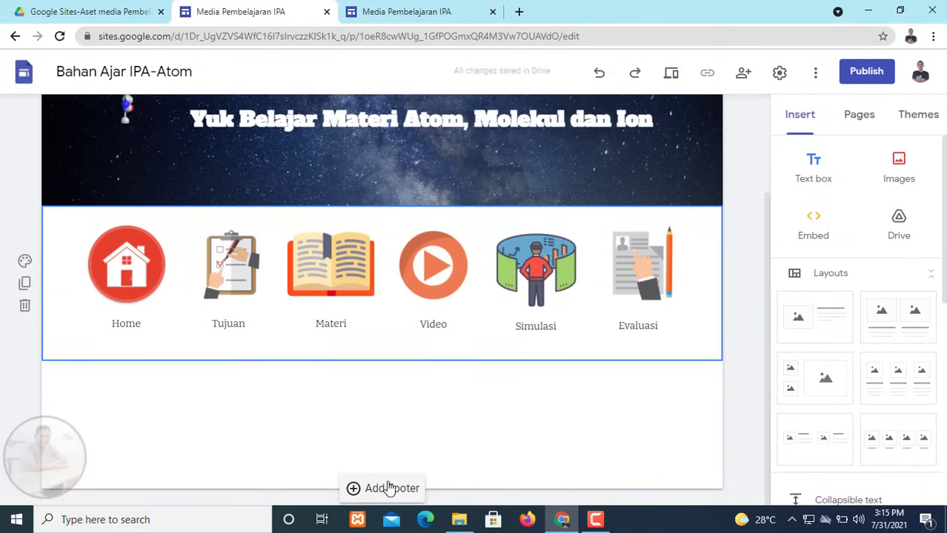
{"action": "left_click", "coordinate": [389, 490]}
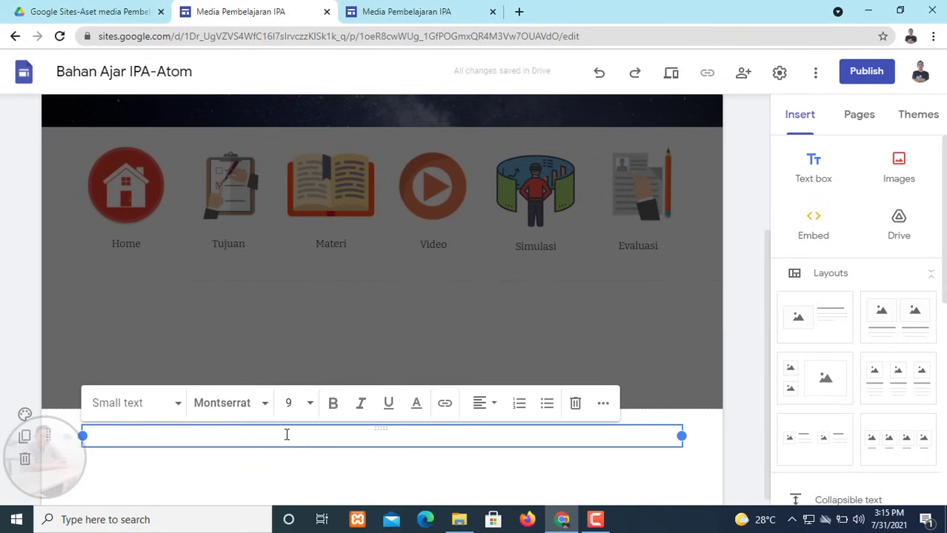
{"action": "type", "text": "copyright @"}
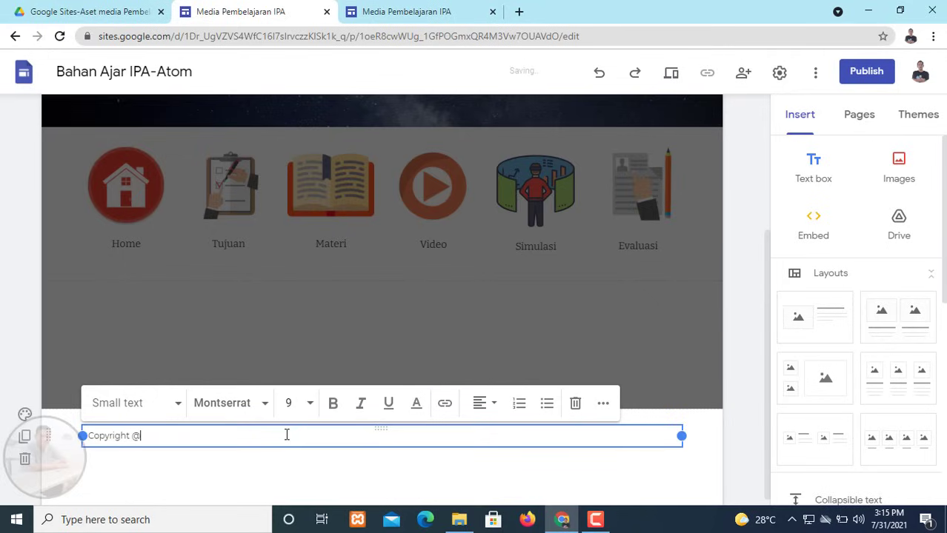
{"action": "type", "text": "2021"}
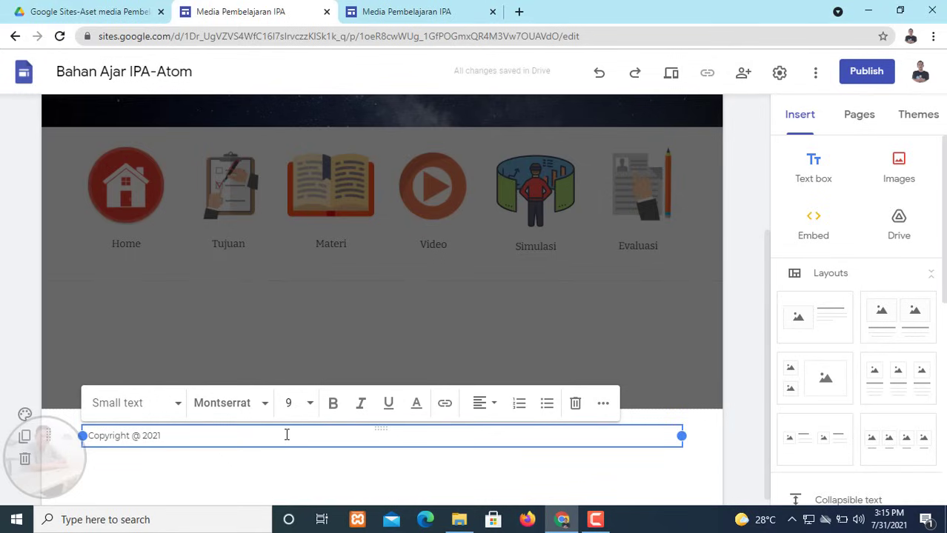
- Add a second footer line reading "Created by" followed by the author's name and academic title
{"action": "key", "text": "Return"}
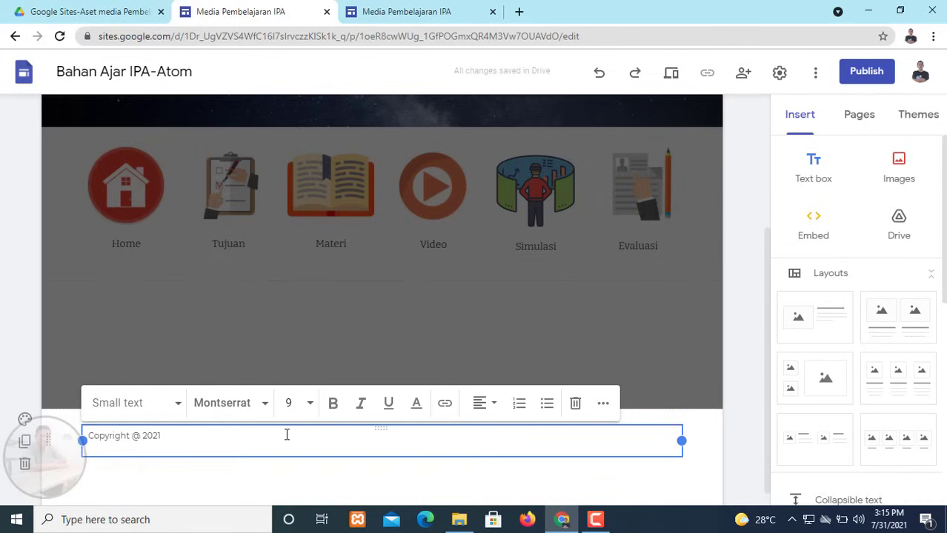
{"action": "type", "text": "Created by Sumadi, S"}
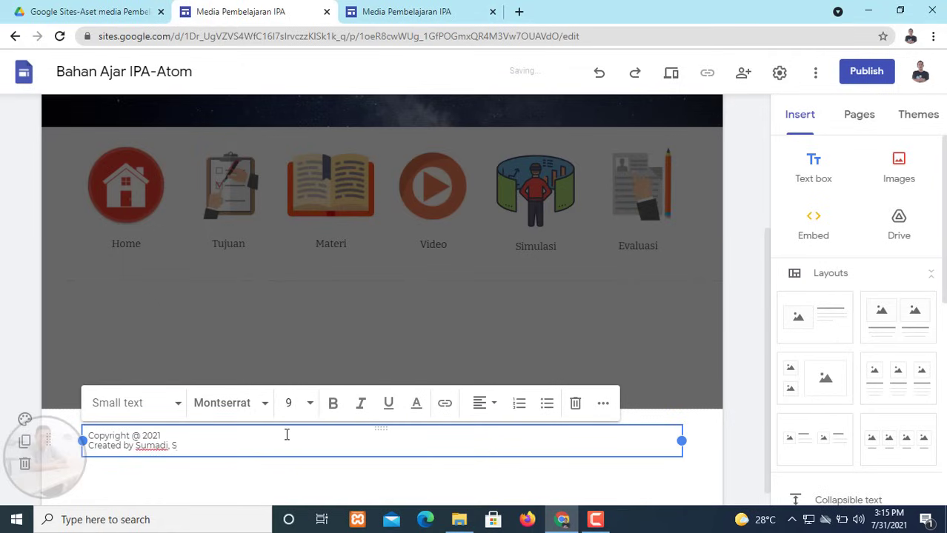
{"action": "type", "text": ".Pd"}
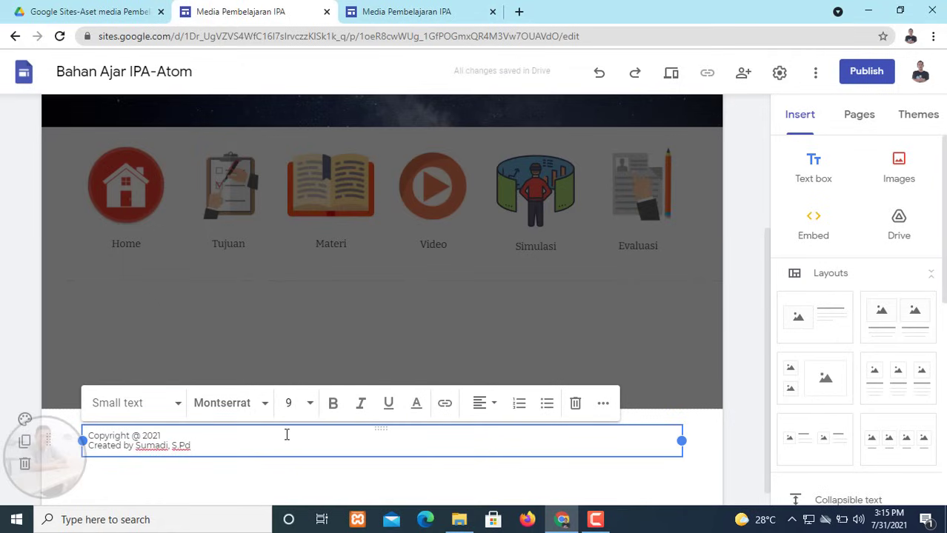
- Centre both footer lines, make them bold and set their font size to 12
{"action": "left_click_drag", "start_coordinate": [191, 449], "coordinate": [82, 437]}
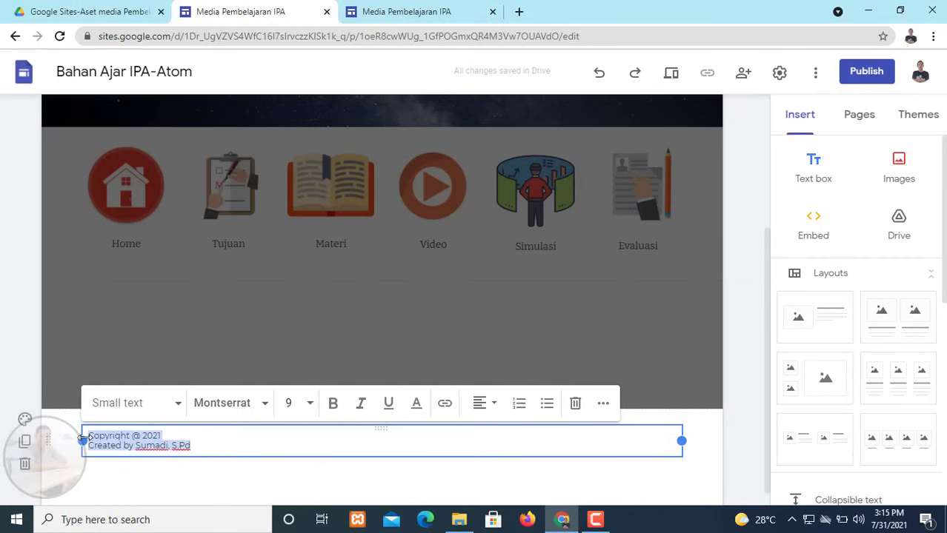
{"action": "left_click", "coordinate": [484, 403]}
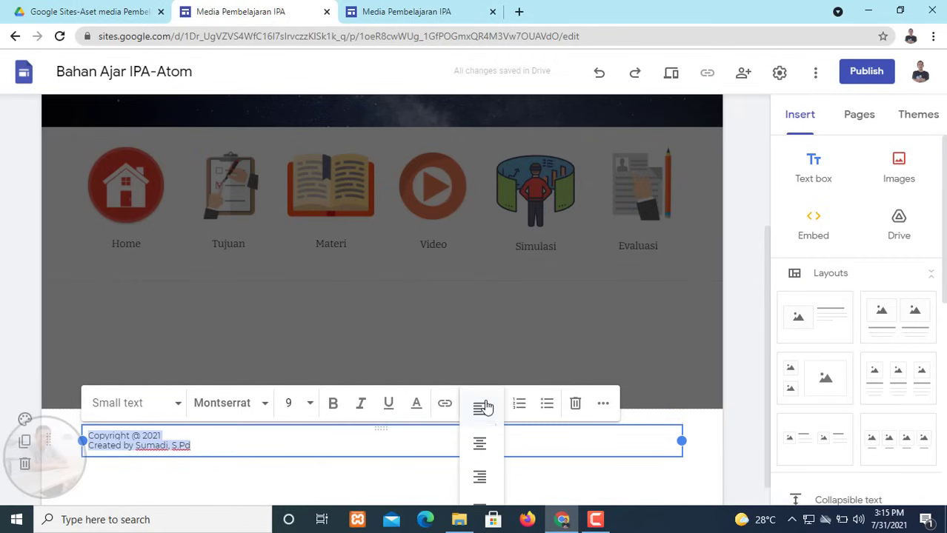
{"action": "left_click", "coordinate": [481, 443]}
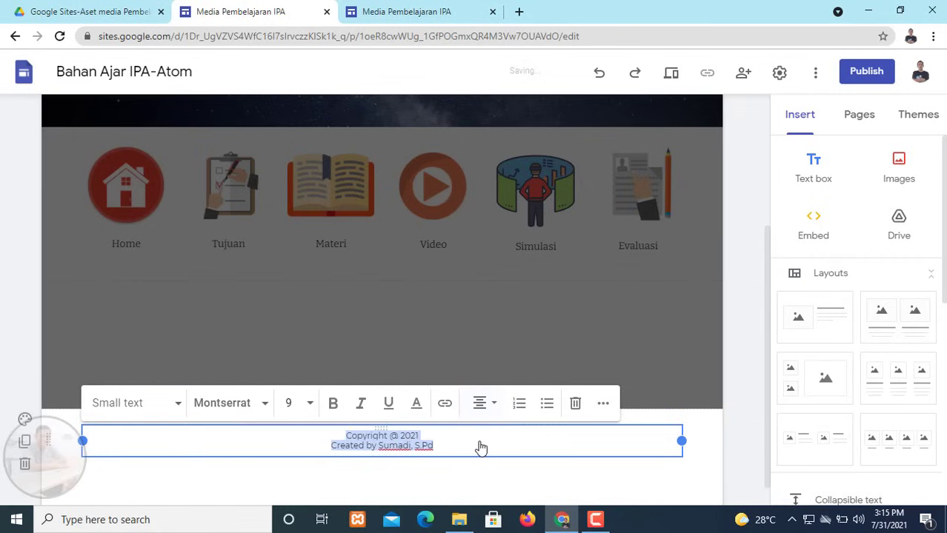
{"action": "left_click", "coordinate": [334, 405]}
{"action": "left_click", "coordinate": [309, 406]}
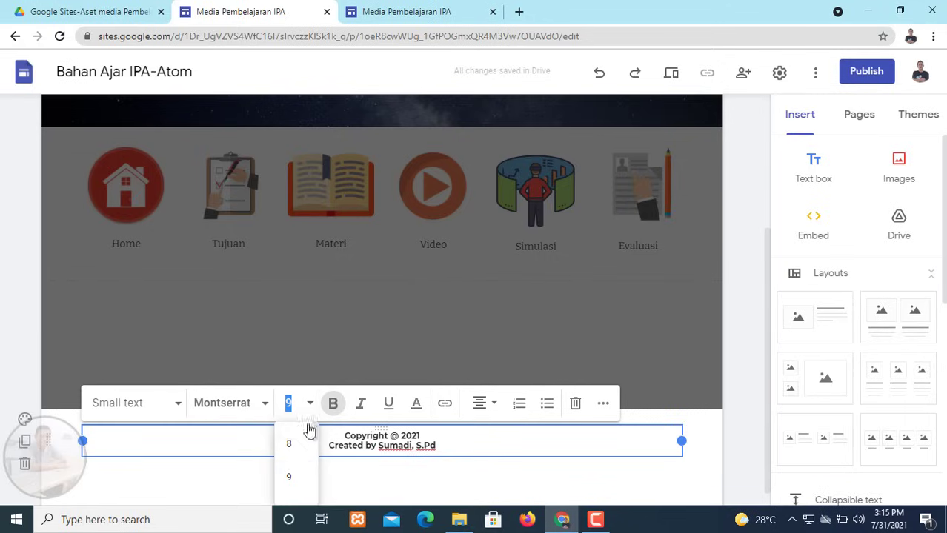
{"action": "scroll", "coordinate": [296, 474], "scroll_direction": "down", "scroll_amount": 2}
{"action": "left_click", "coordinate": [297, 449]}
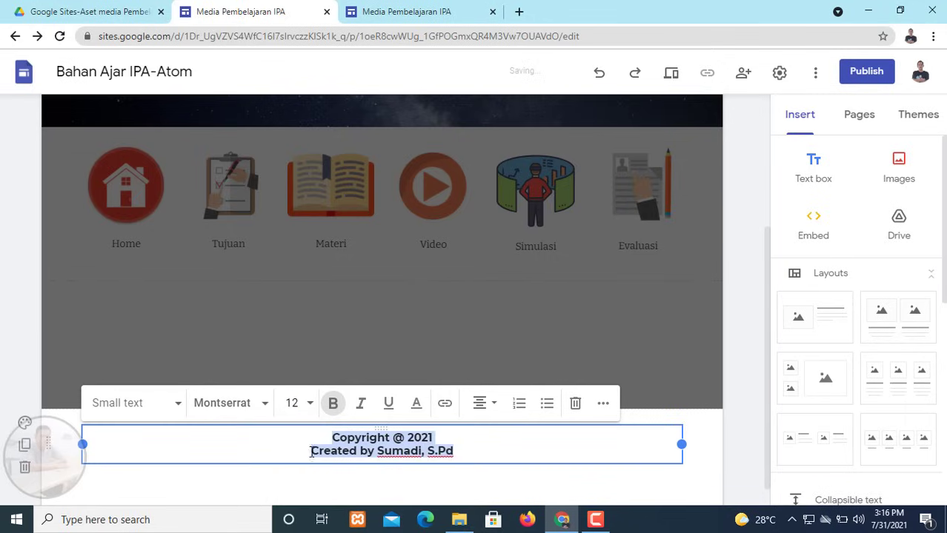
{"action": "left_click", "coordinate": [429, 440]}
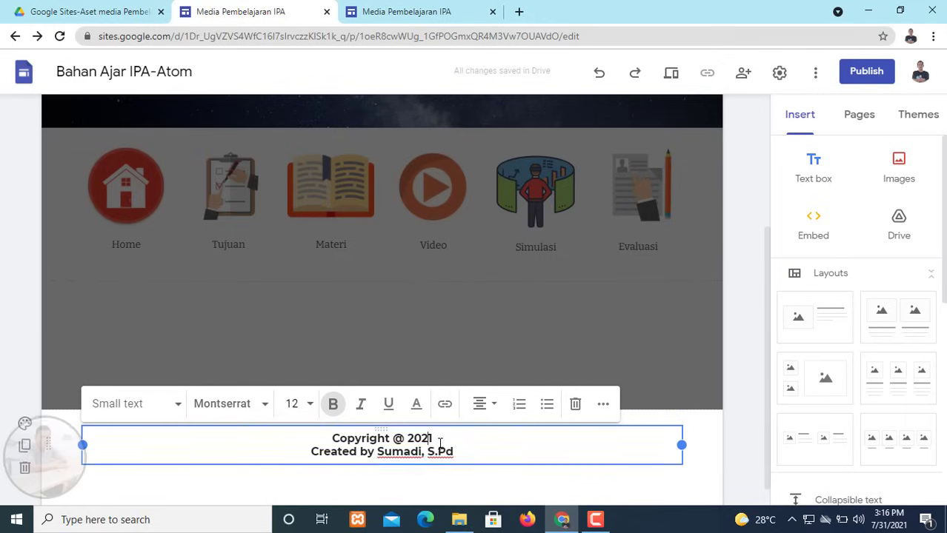
- Move the "Copyright @ 2021" line below the "Created by" line in the footer
{"action": "scroll", "coordinate": [440, 443], "scroll_direction": "up", "scroll_amount": 1}
{"action": "scroll", "coordinate": [440, 448], "scroll_direction": "down", "scroll_amount": 1}
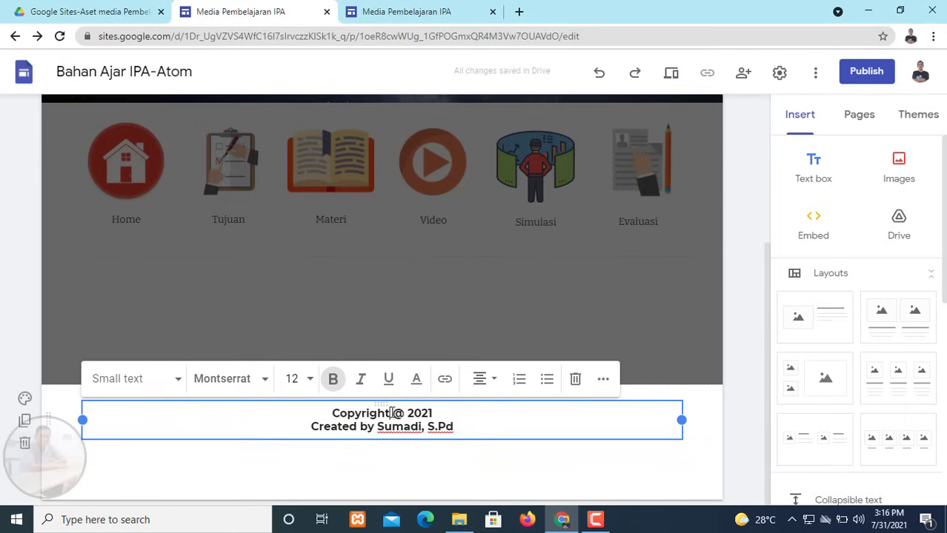
{"action": "left_click_drag", "start_coordinate": [442, 412], "coordinate": [325, 414]}
{"action": "key", "text": "ctrl+c"}
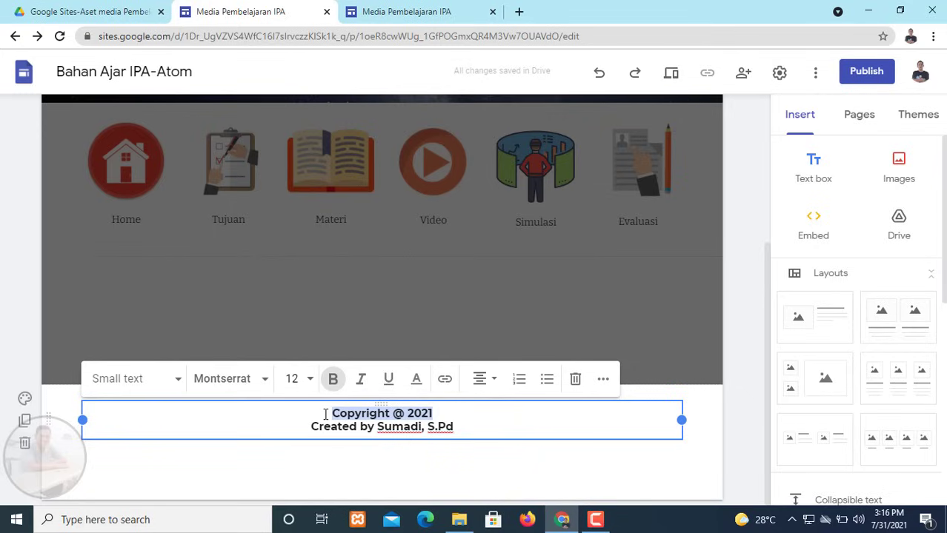
{"action": "key", "text": "Delete"}
{"action": "key", "text": "Return"}
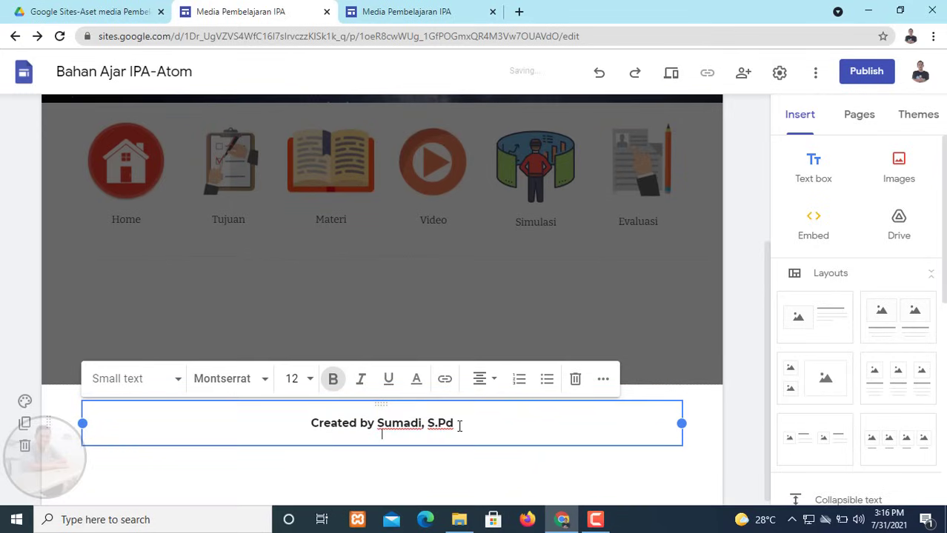
{"action": "key", "text": "ctrl+v"}
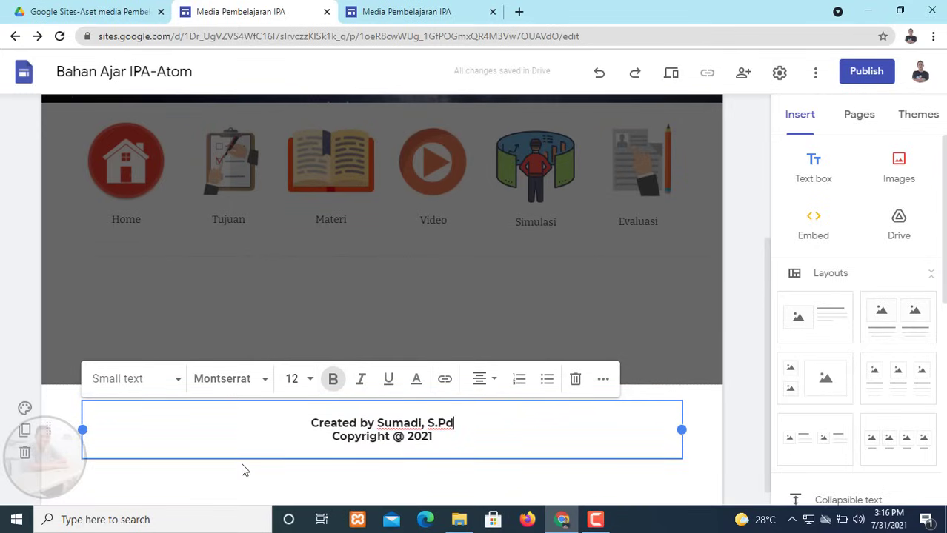
{"action": "left_click", "coordinate": [225, 472]}
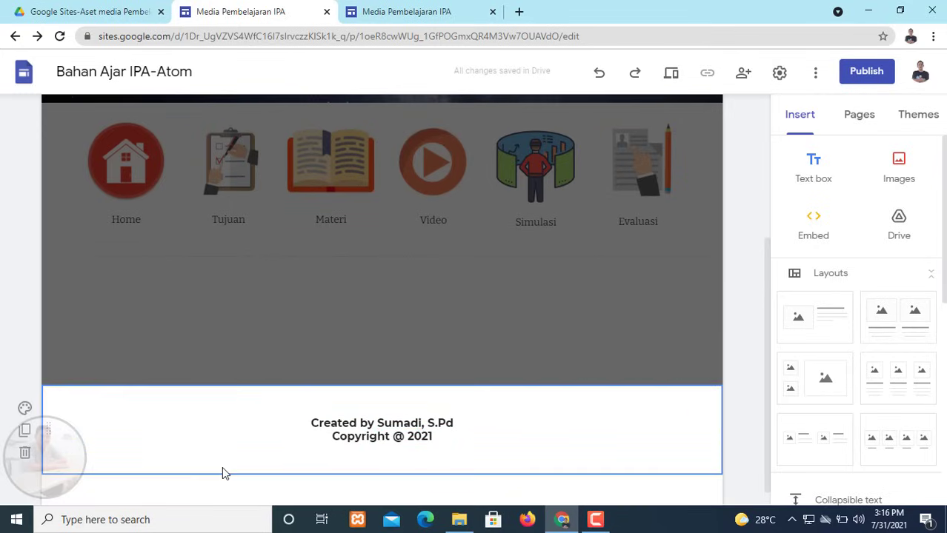
- Try Emphasis 2 as the footer's section background, and replace it with the plain blue textured image from the gallery
{"action": "left_click", "coordinate": [24, 411]}
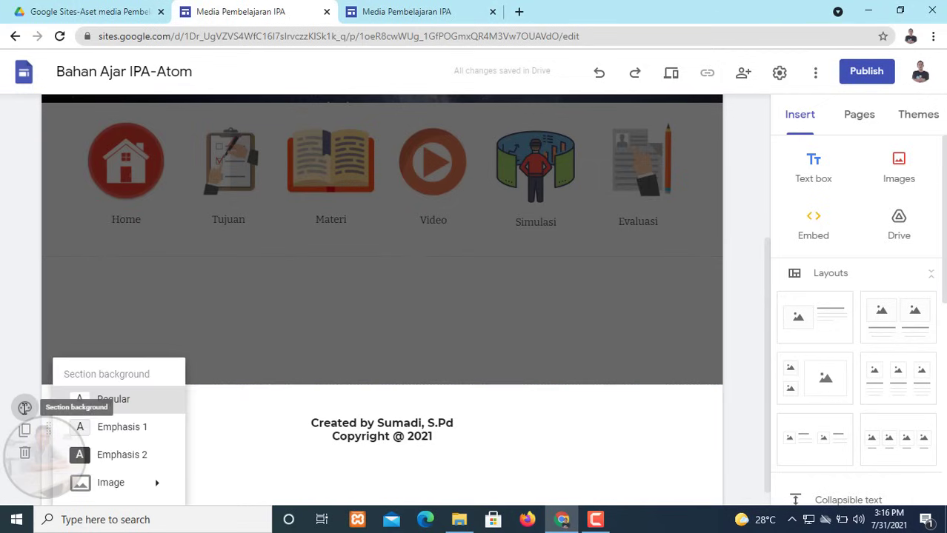
{"action": "left_click", "coordinate": [145, 463]}
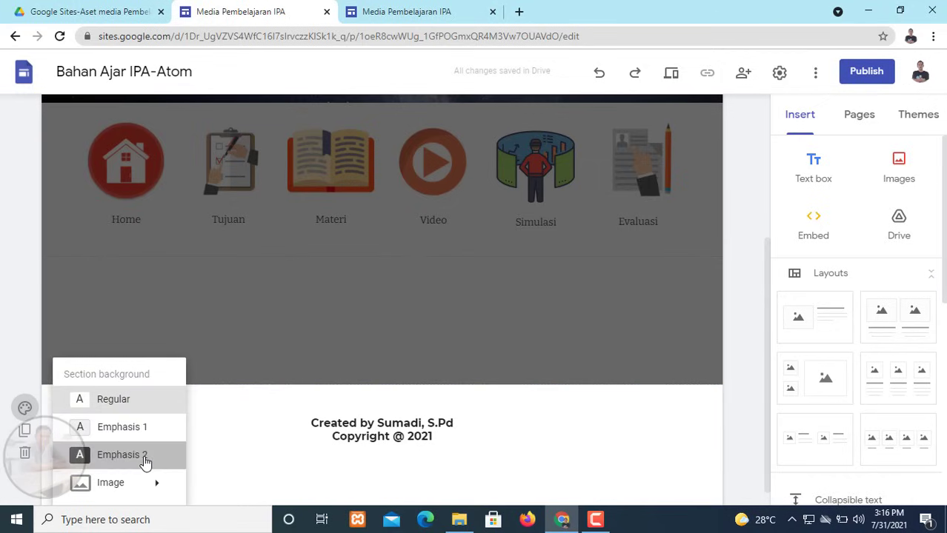
{"action": "left_click", "coordinate": [25, 410]}
{"action": "mouse_move", "coordinate": [149, 489]}
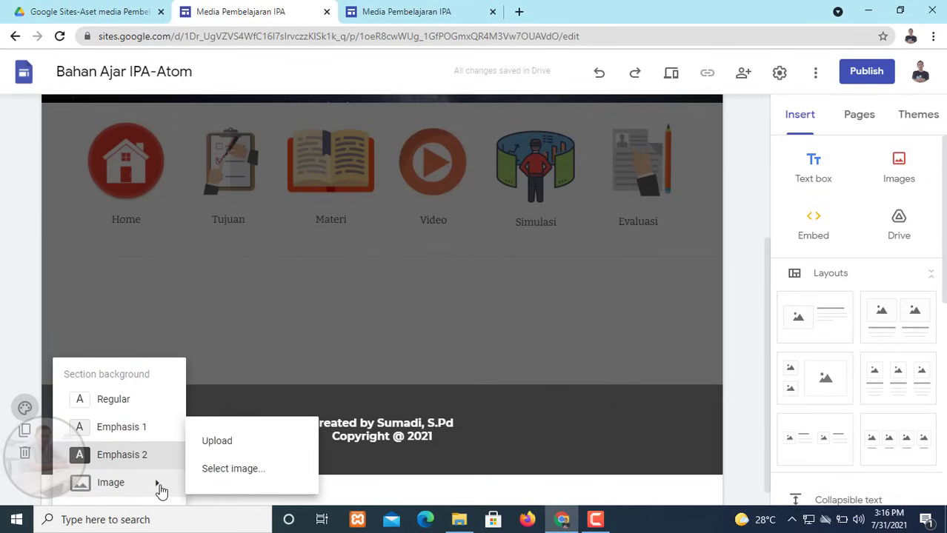
{"action": "left_click", "coordinate": [229, 475]}
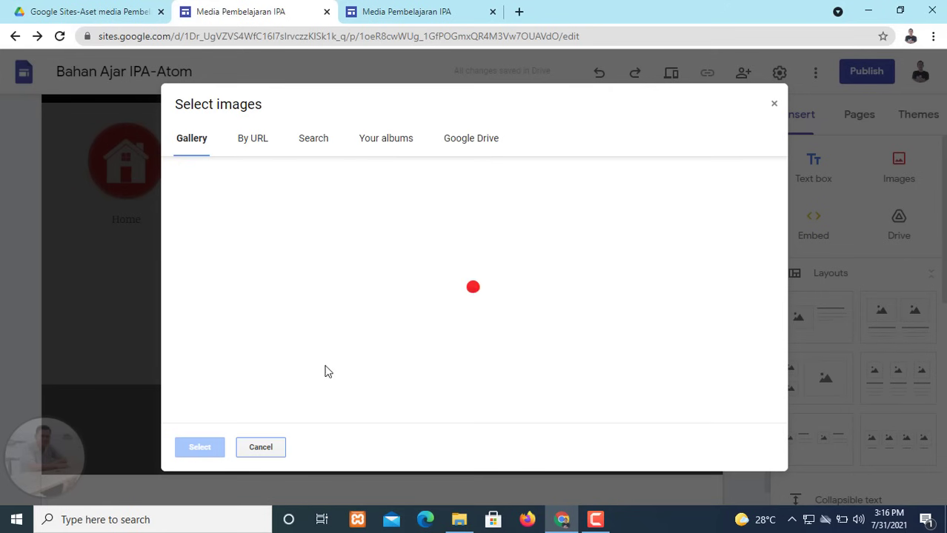
{"action": "scroll", "coordinate": [364, 353], "scroll_direction": "down", "scroll_amount": 10}
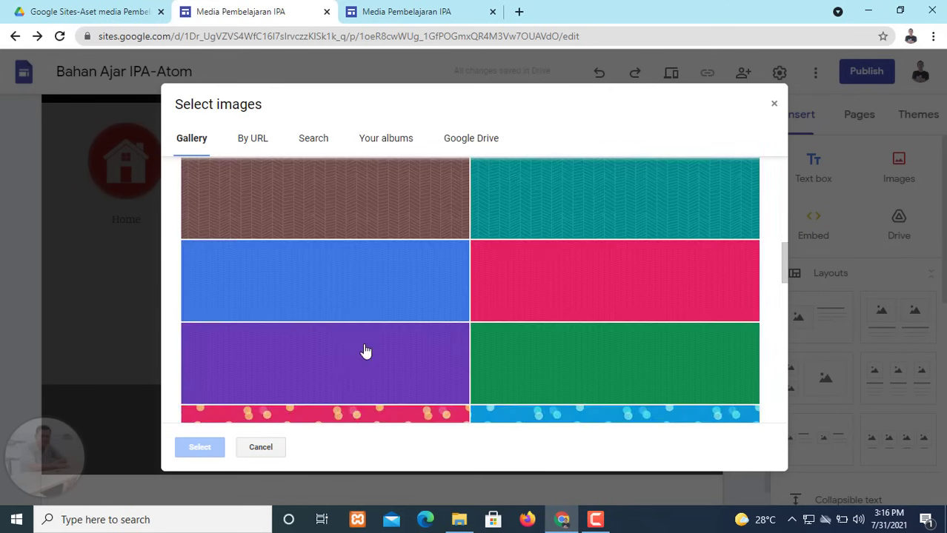
{"action": "left_click", "coordinate": [413, 287]}
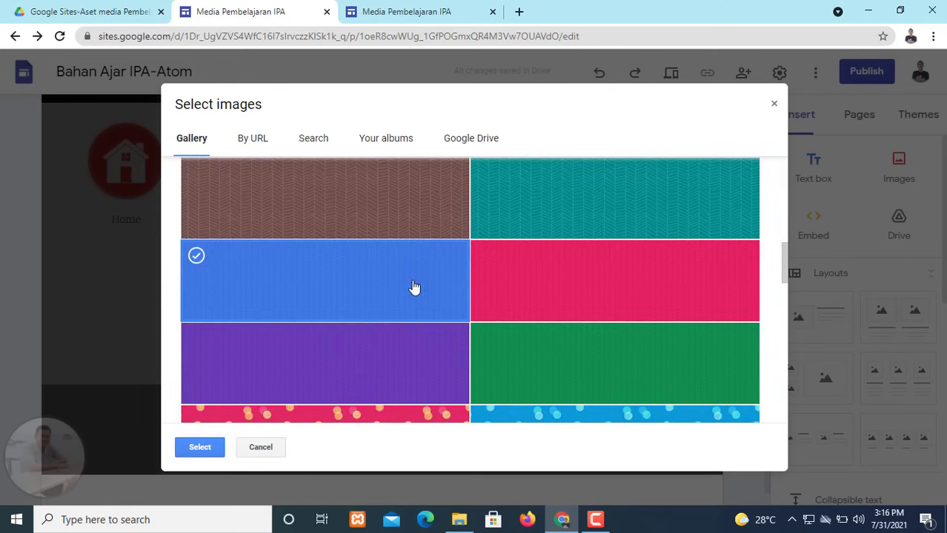
{"action": "left_click", "coordinate": [200, 446]}
- Review the Home page from its header down to the newly styled footer
{"action": "scroll", "coordinate": [189, 388], "scroll_direction": "up", "scroll_amount": 3}
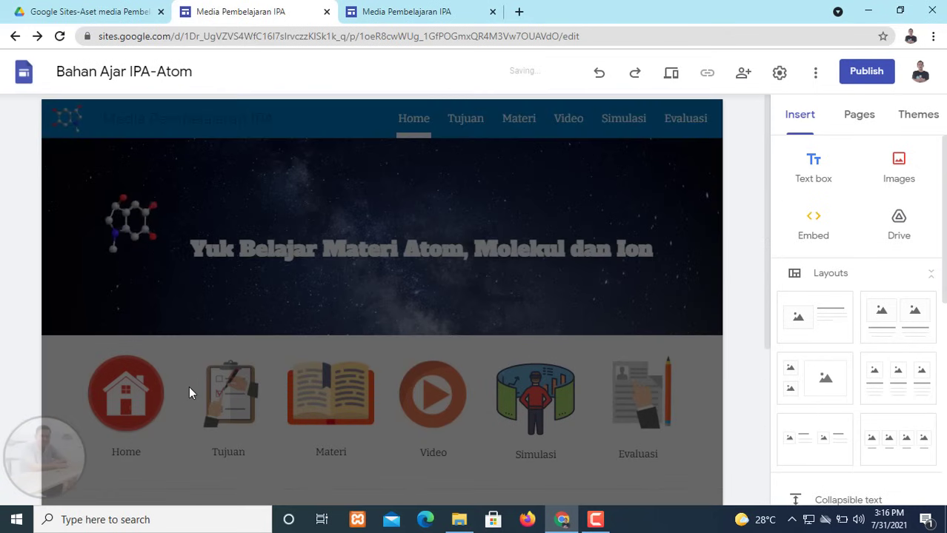
{"action": "scroll", "coordinate": [250, 402], "scroll_direction": "down", "scroll_amount": 4}
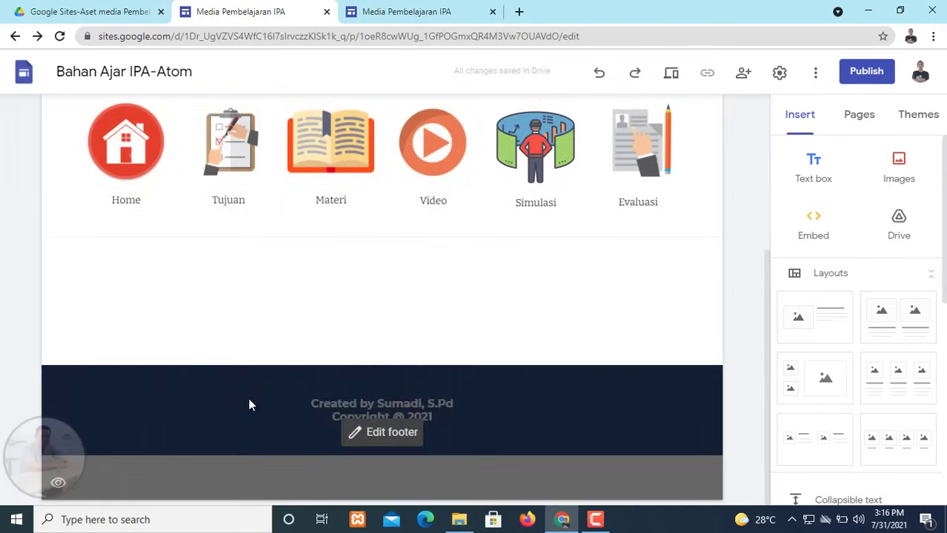
{"action": "scroll", "coordinate": [447, 307], "scroll_direction": "up", "scroll_amount": 1}
{"action": "scroll", "coordinate": [437, 349], "scroll_direction": "up", "scroll_amount": 2}
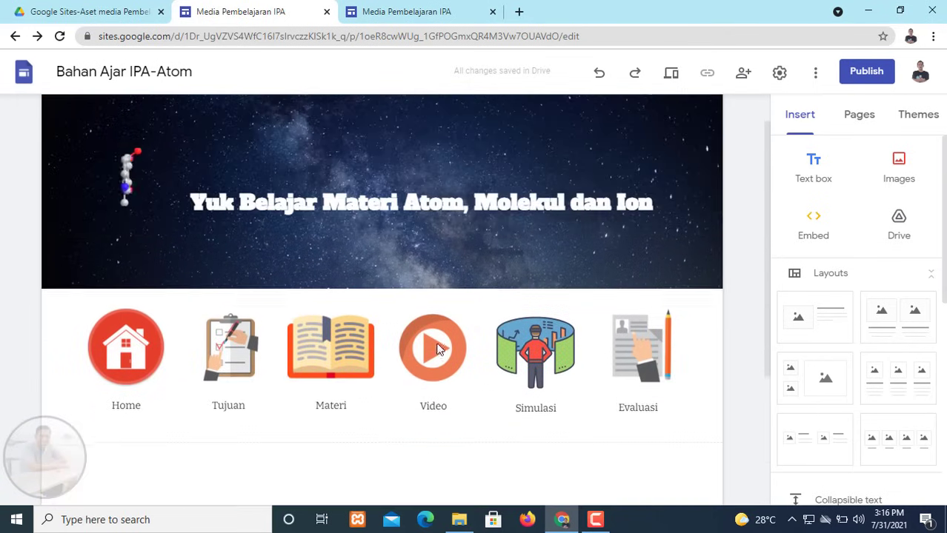
{"action": "scroll", "coordinate": [252, 434], "scroll_direction": "down", "scroll_amount": 2}
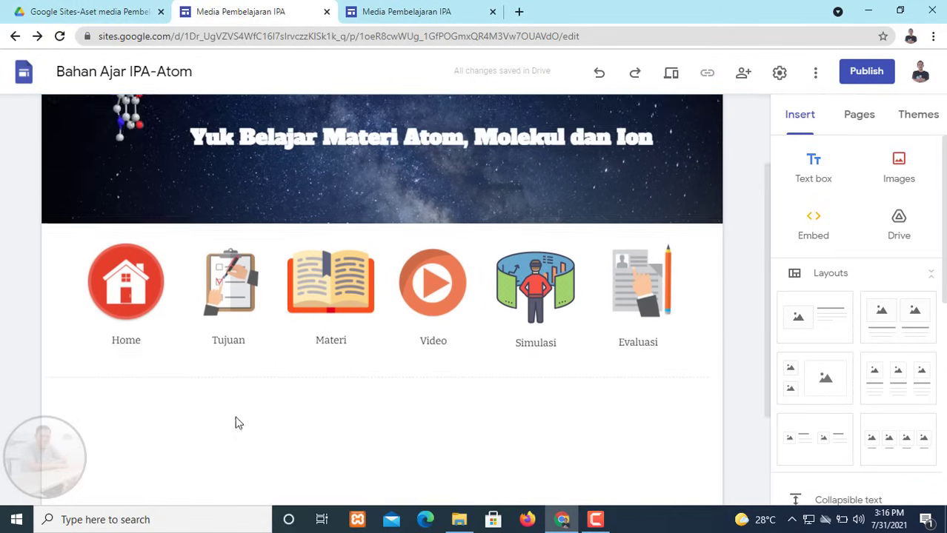
{"action": "scroll", "coordinate": [437, 447], "scroll_direction": "down", "scroll_amount": 2}
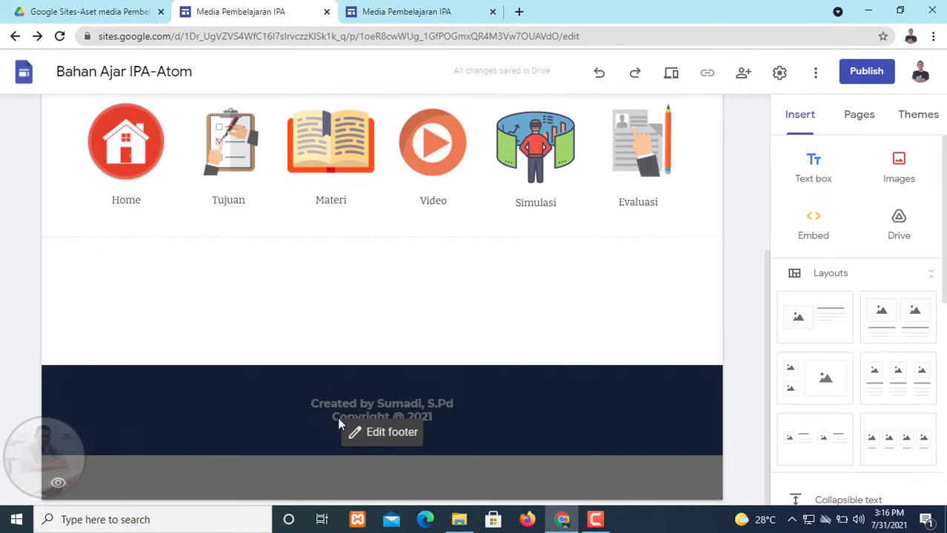
{"action": "scroll", "coordinate": [293, 421], "scroll_direction": "up", "scroll_amount": 5}
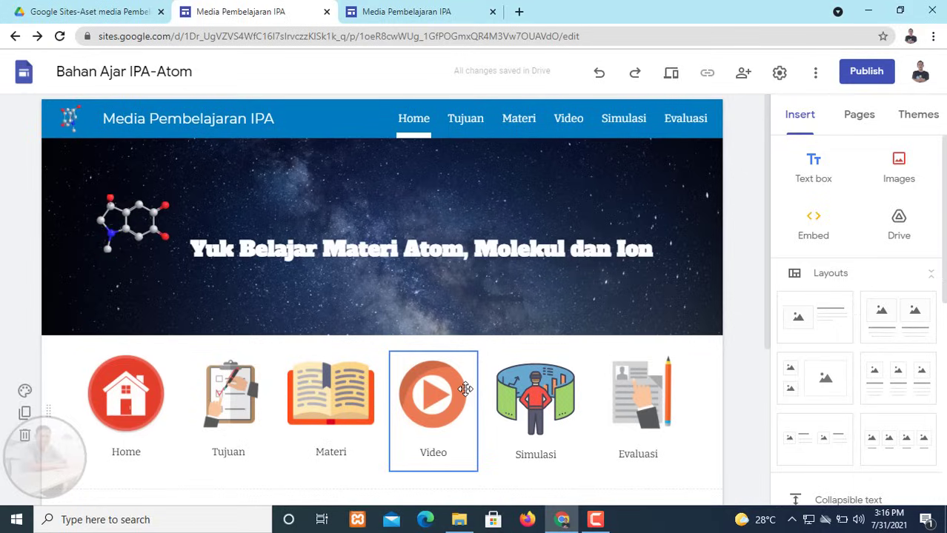
- Go to the Tujuan page and insert the Google Slides file "RPP ATOM"
{"action": "left_click", "coordinate": [465, 119]}
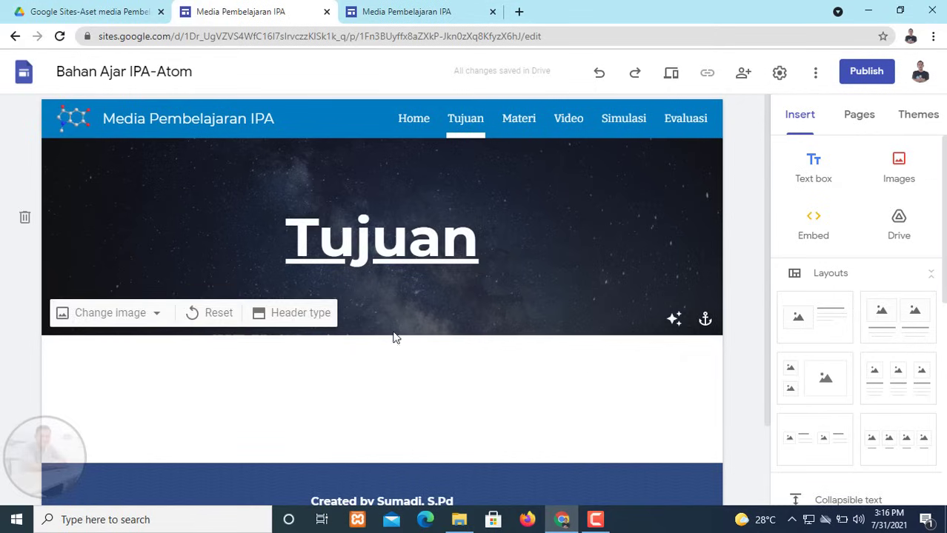
{"action": "scroll", "coordinate": [791, 293], "scroll_direction": "down", "scroll_amount": 5}
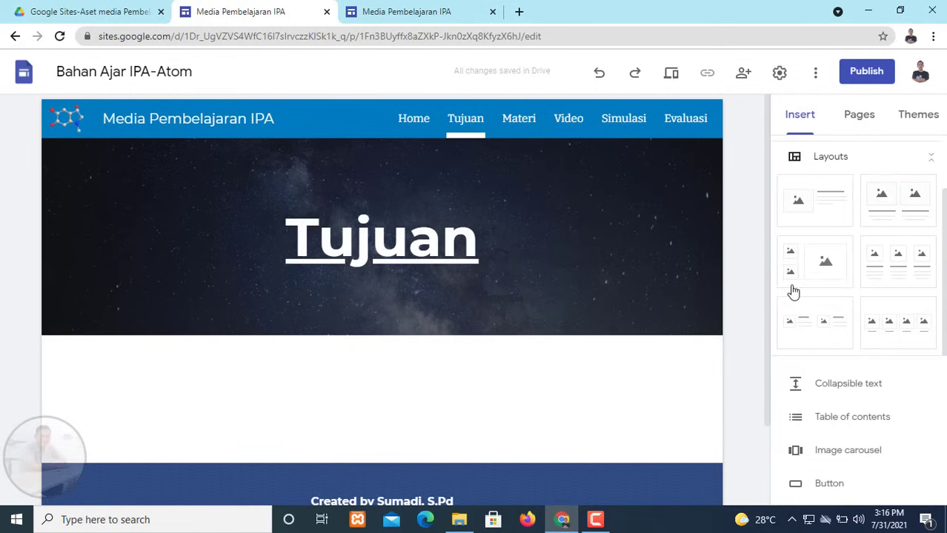
{"action": "scroll", "coordinate": [793, 298], "scroll_direction": "down", "scroll_amount": 2}
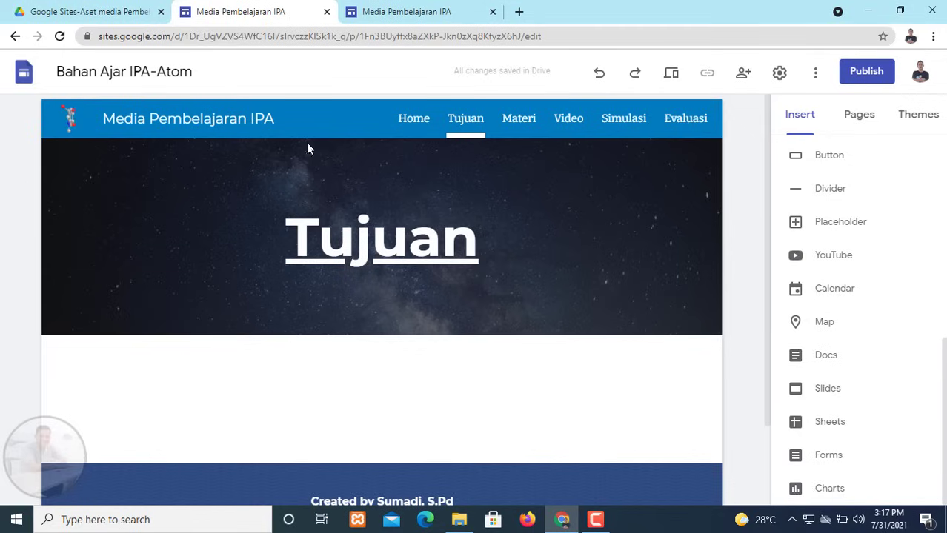
{"action": "left_click", "coordinate": [827, 390]}
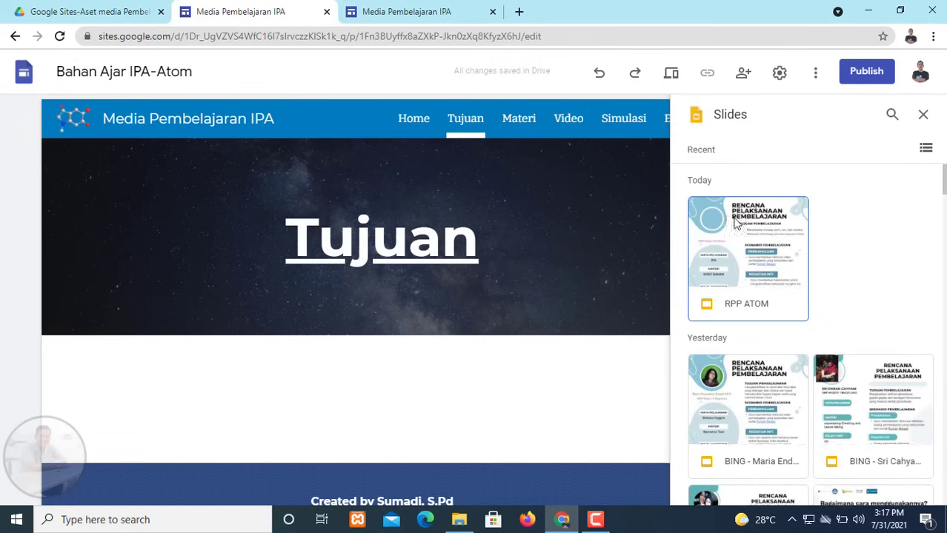
{"action": "left_click", "coordinate": [770, 254]}
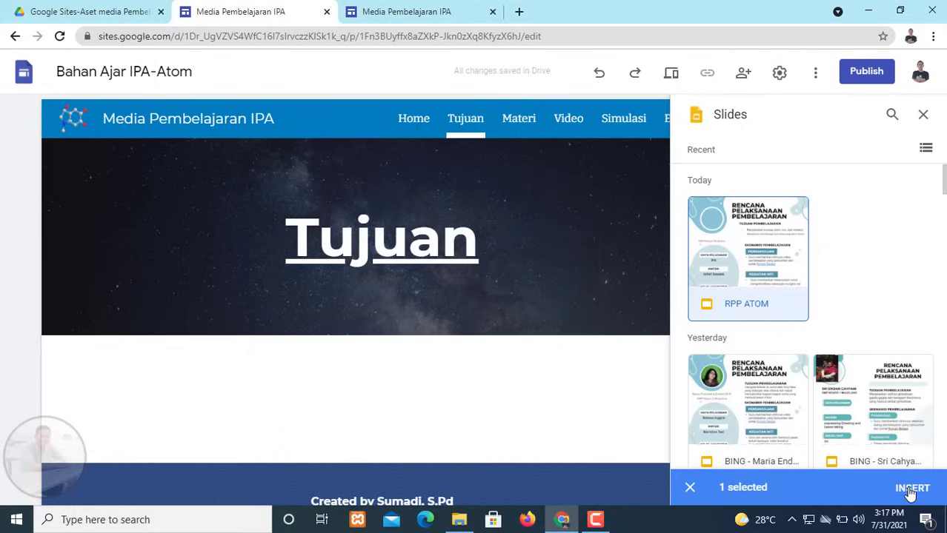
{"action": "left_click", "coordinate": [912, 489]}
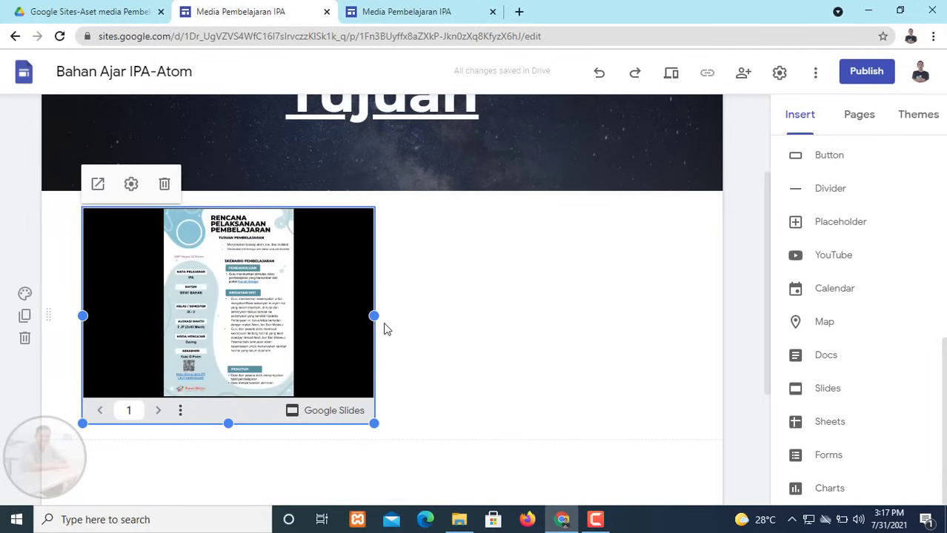
- Enlarge the embedded RPP ATOM slides to the full content width and make them tall enough to read, checking the whole slide
{"action": "left_click_drag", "start_coordinate": [374, 315], "coordinate": [680, 348]}
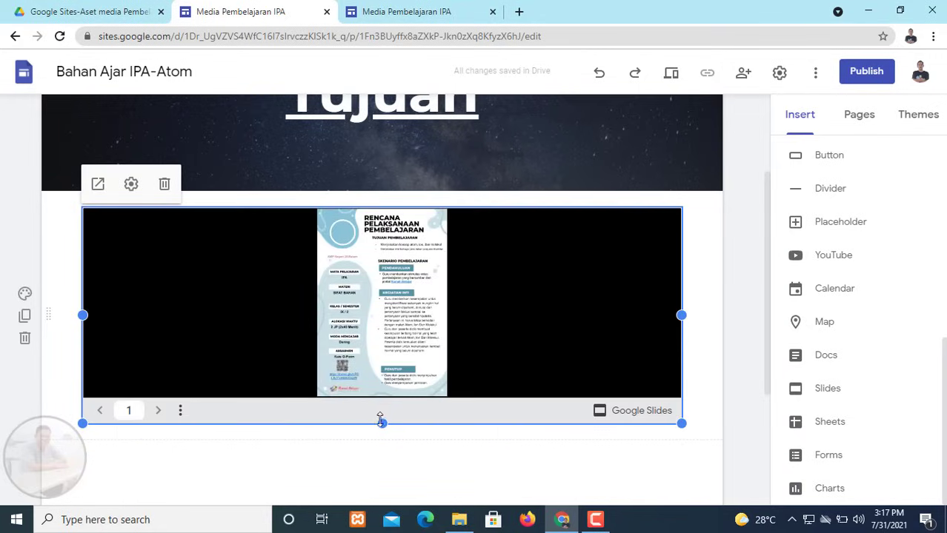
{"action": "left_click_drag", "start_coordinate": [381, 423], "coordinate": [380, 510]}
{"action": "scroll", "coordinate": [393, 456], "scroll_direction": "down", "scroll_amount": 3}
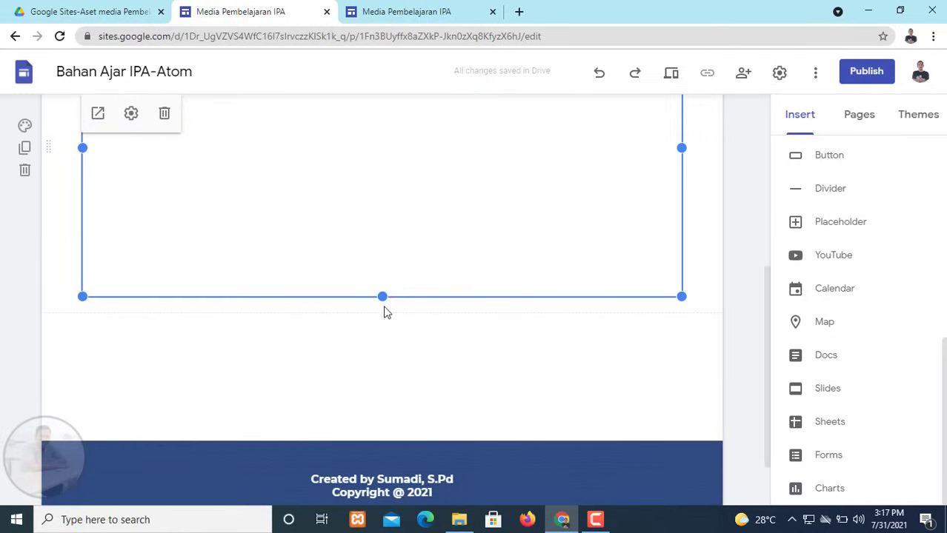
{"action": "left_click_drag", "start_coordinate": [383, 298], "coordinate": [397, 359]}
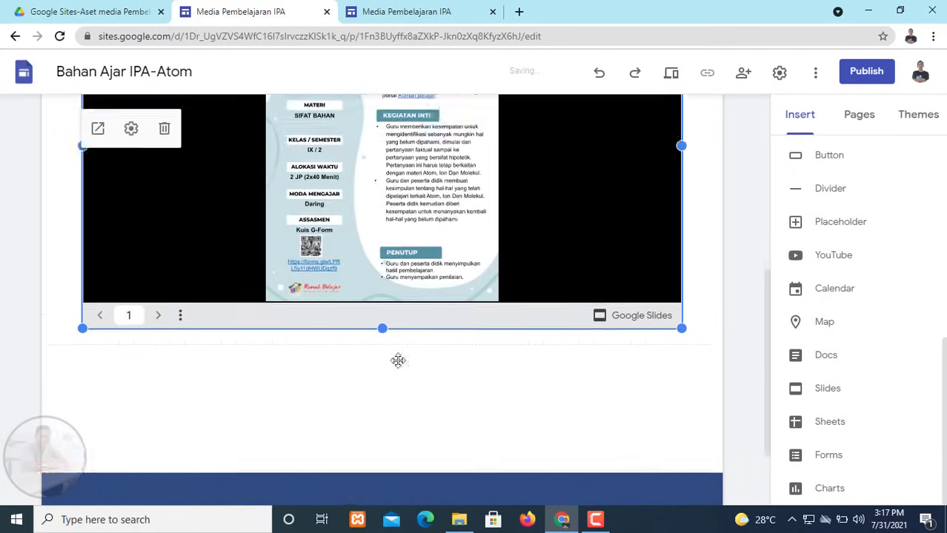
{"action": "scroll", "coordinate": [331, 320], "scroll_direction": "up", "scroll_amount": 2}
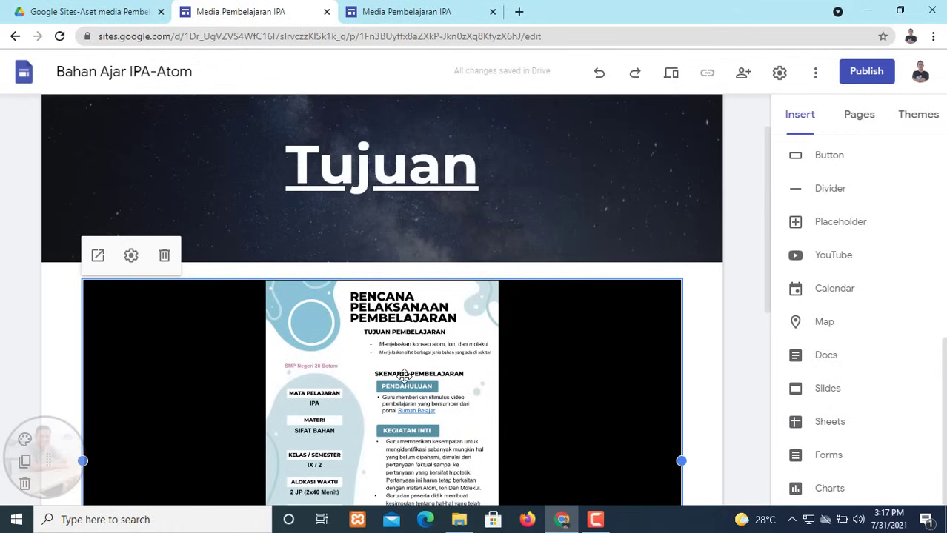
{"action": "scroll", "coordinate": [566, 399], "scroll_direction": "down", "scroll_amount": 2}
{"action": "scroll", "coordinate": [566, 399], "scroll_direction": "down", "scroll_amount": 1}
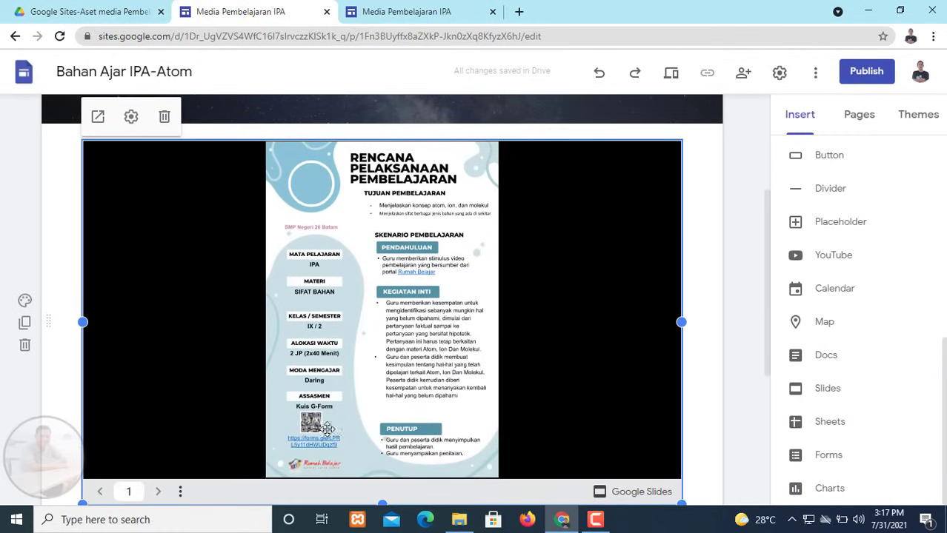
{"action": "scroll", "coordinate": [435, 372], "scroll_direction": "down", "scroll_amount": 2}
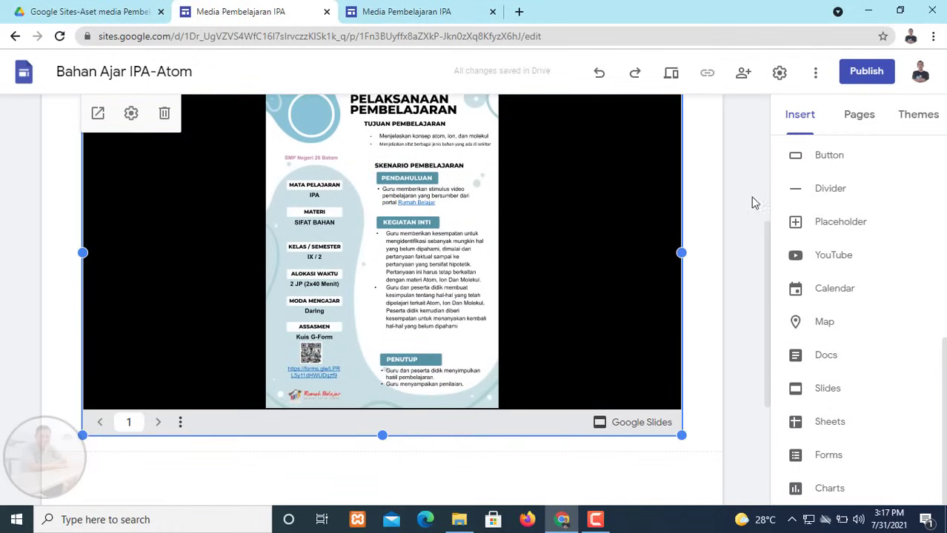
- Preview the Tujuan page at desktop size, check the embedded RPP ATOM slides through to the end, and leave the preview
{"action": "left_click", "coordinate": [672, 77]}
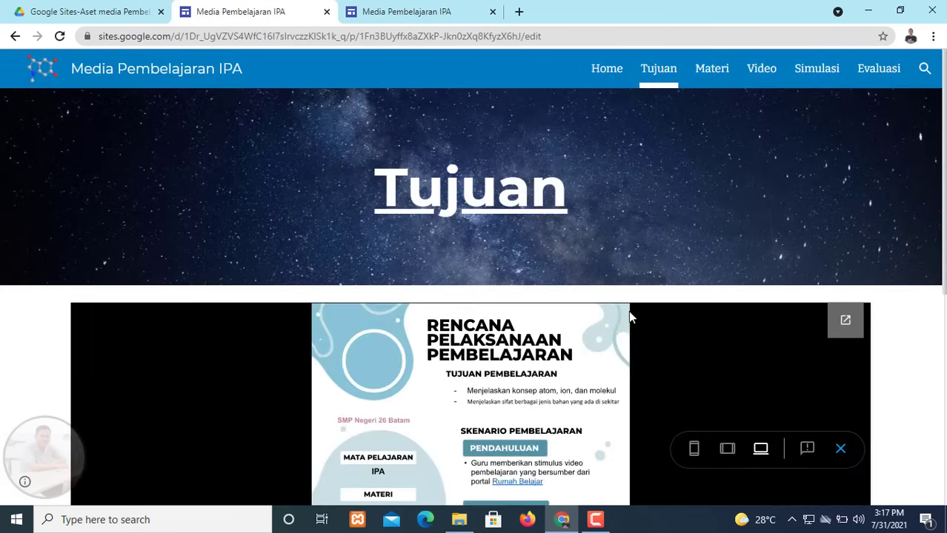
{"action": "scroll", "coordinate": [628, 315], "scroll_direction": "down", "scroll_amount": 4}
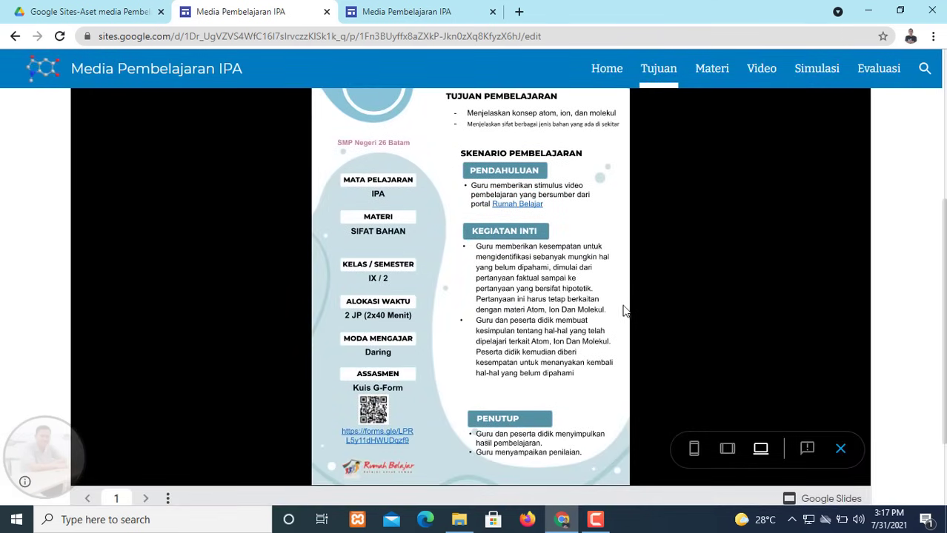
{"action": "scroll", "coordinate": [625, 311], "scroll_direction": "up", "scroll_amount": 3}
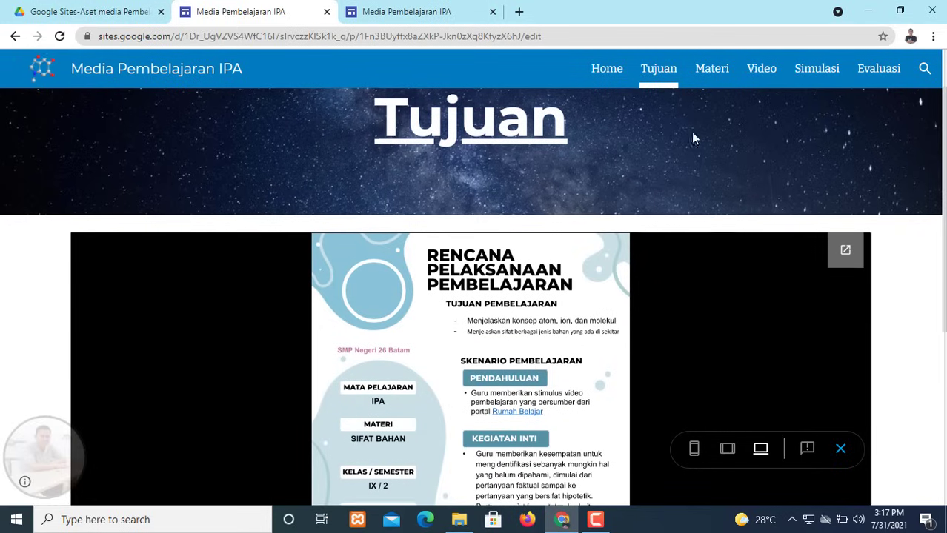
{"action": "scroll", "coordinate": [704, 111], "scroll_direction": "down", "scroll_amount": 1}
{"action": "left_click", "coordinate": [840, 449]}
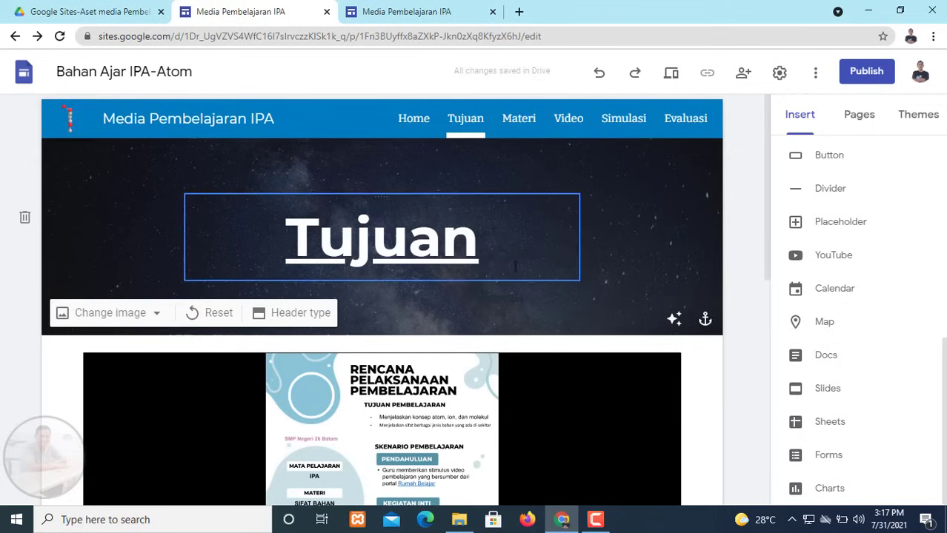
- Go to the Materi page and insert the Google Docs file "Materi Atom"
{"action": "scroll", "coordinate": [510, 172], "scroll_direction": "down", "scroll_amount": 1}
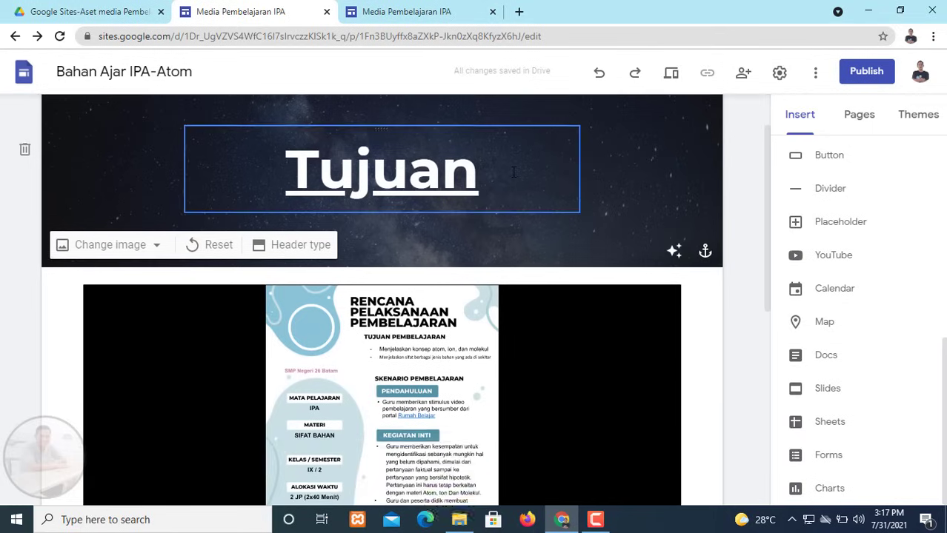
{"action": "scroll", "coordinate": [513, 172], "scroll_direction": "up", "scroll_amount": 1}
{"action": "left_click", "coordinate": [519, 120]}
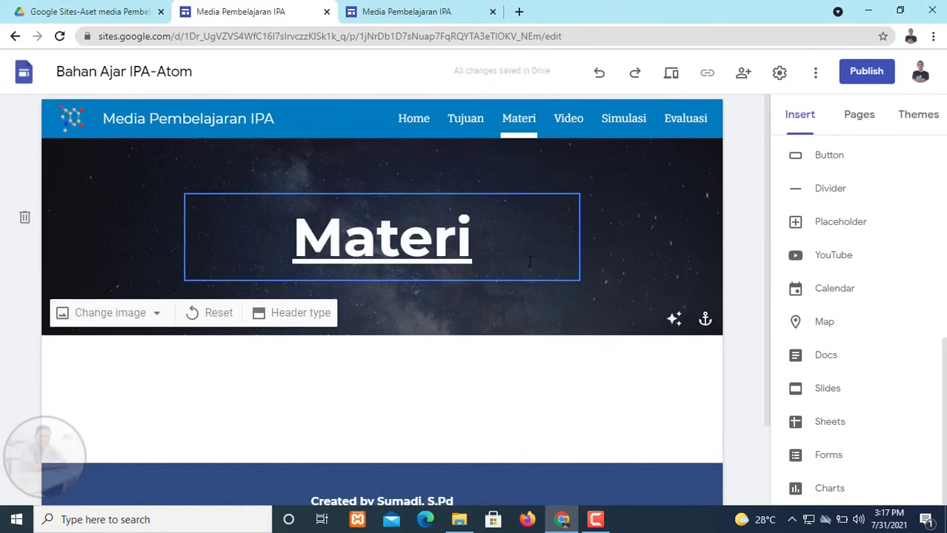
{"action": "scroll", "coordinate": [530, 262], "scroll_direction": "down", "scroll_amount": 1}
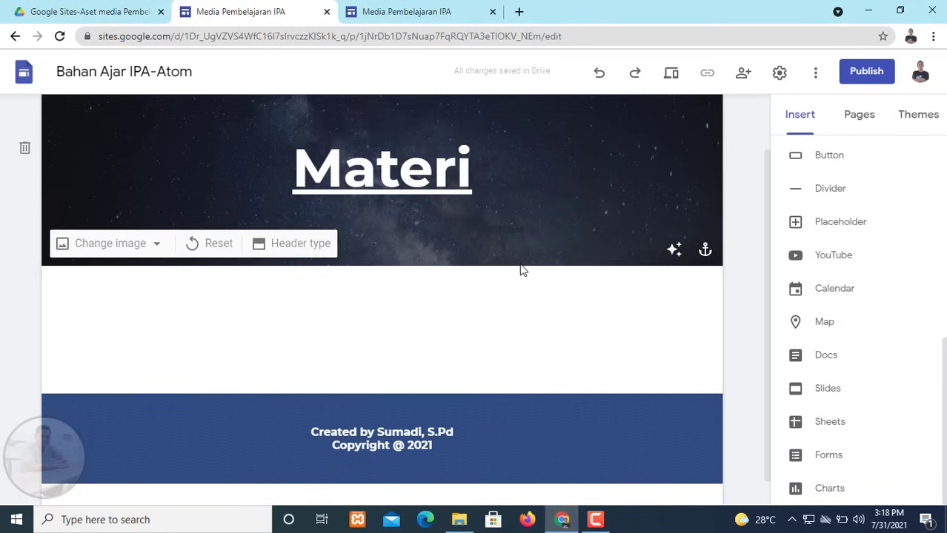
{"action": "scroll", "coordinate": [534, 313], "scroll_direction": "up", "scroll_amount": 1}
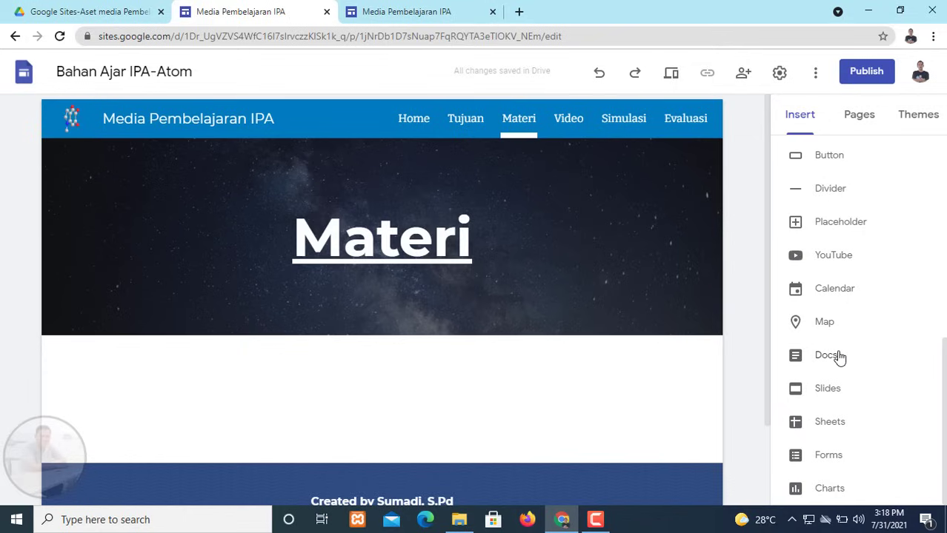
{"action": "left_click", "coordinate": [840, 357]}
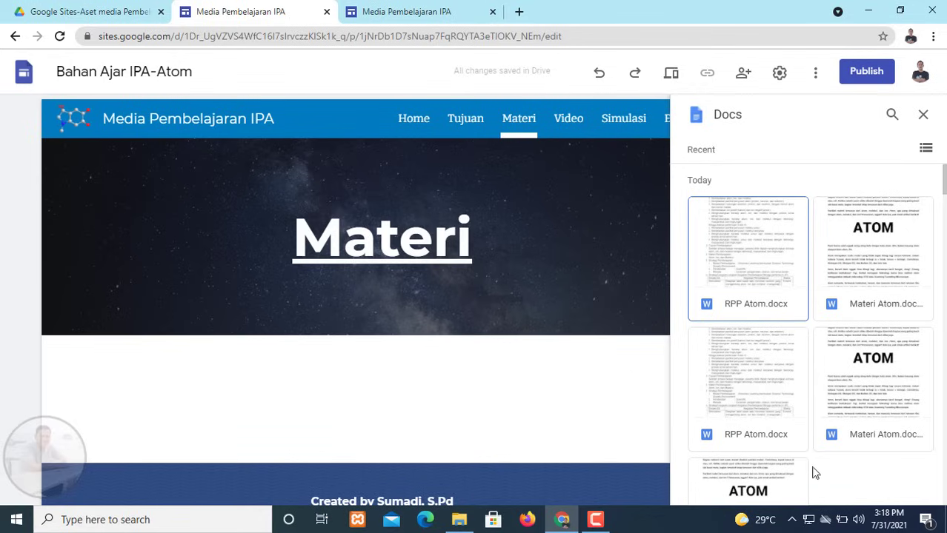
{"action": "scroll", "coordinate": [815, 473], "scroll_direction": "down", "scroll_amount": 2}
{"action": "left_click", "coordinate": [774, 381]}
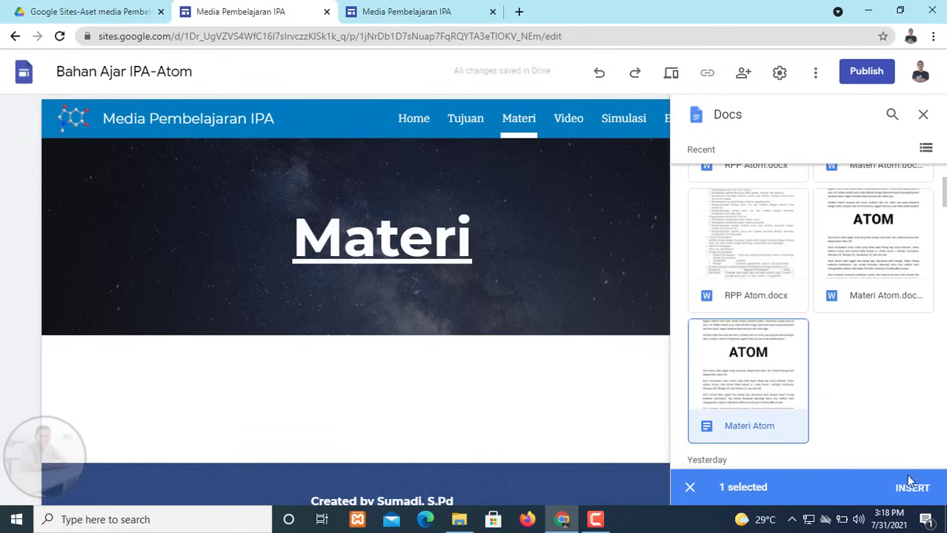
{"action": "left_click", "coordinate": [913, 489]}
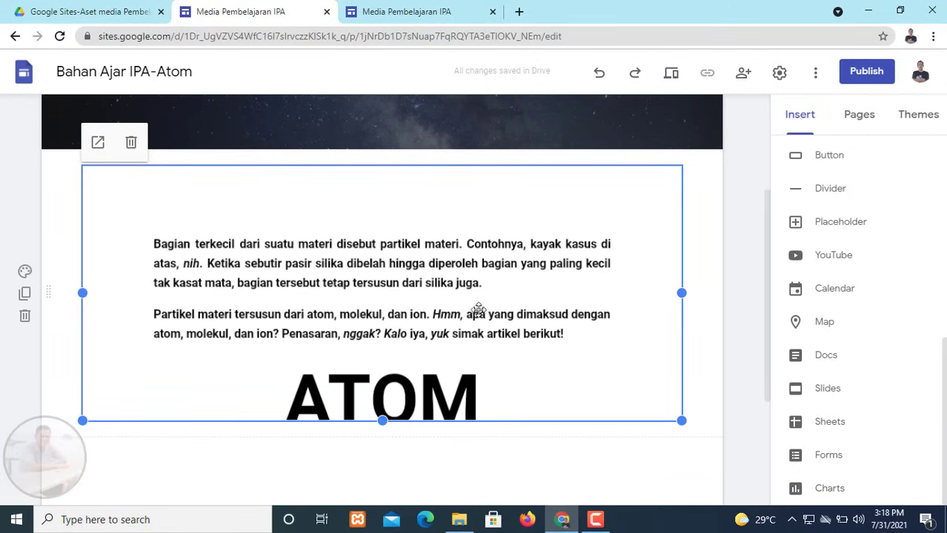
- Extend the embedded Materi Atom document downward until its text shows through to the last paragraph about neutral atoms
{"action": "scroll", "coordinate": [478, 309], "scroll_direction": "down", "scroll_amount": 2}
{"action": "scroll", "coordinate": [382, 282], "scroll_direction": "down", "scroll_amount": 3}
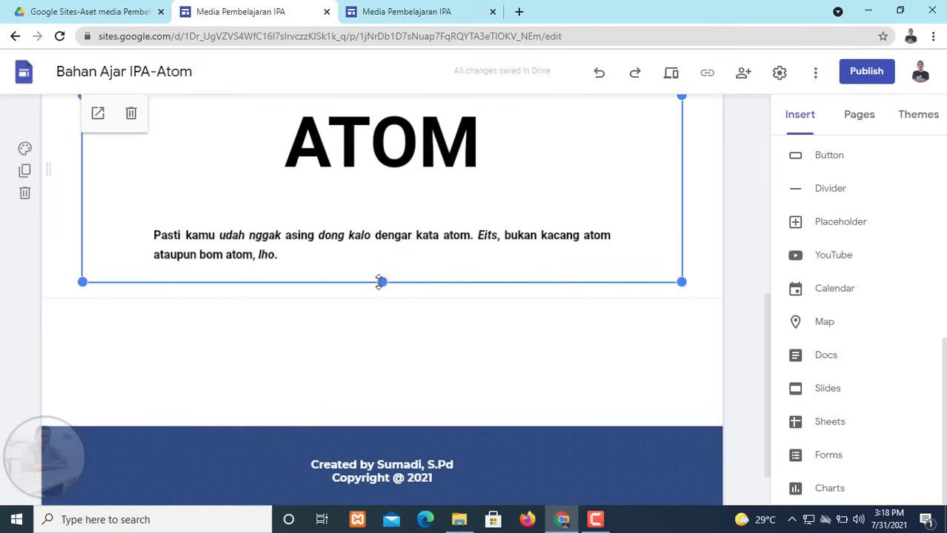
{"action": "scroll", "coordinate": [382, 284], "scroll_direction": "down", "scroll_amount": 4}
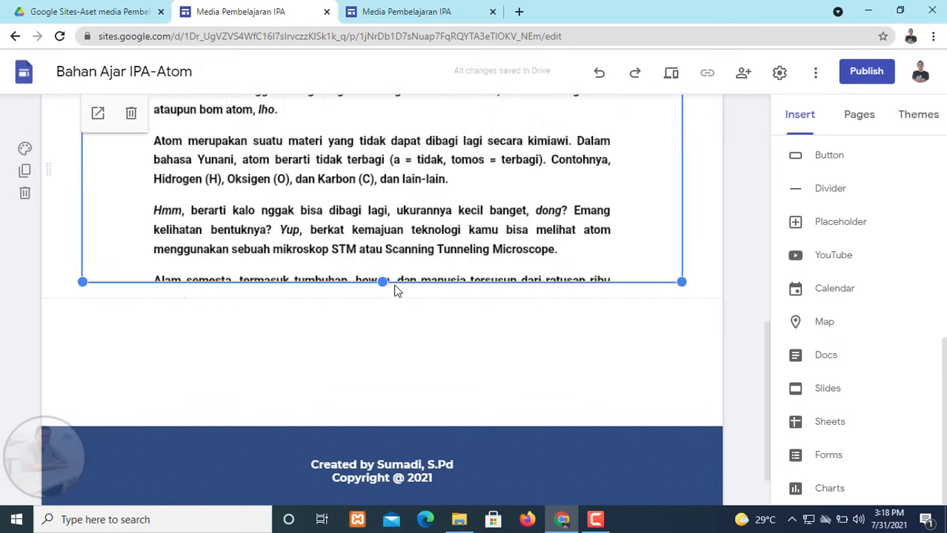
{"action": "left_click_drag", "start_coordinate": [382, 289], "coordinate": [377, 418]}
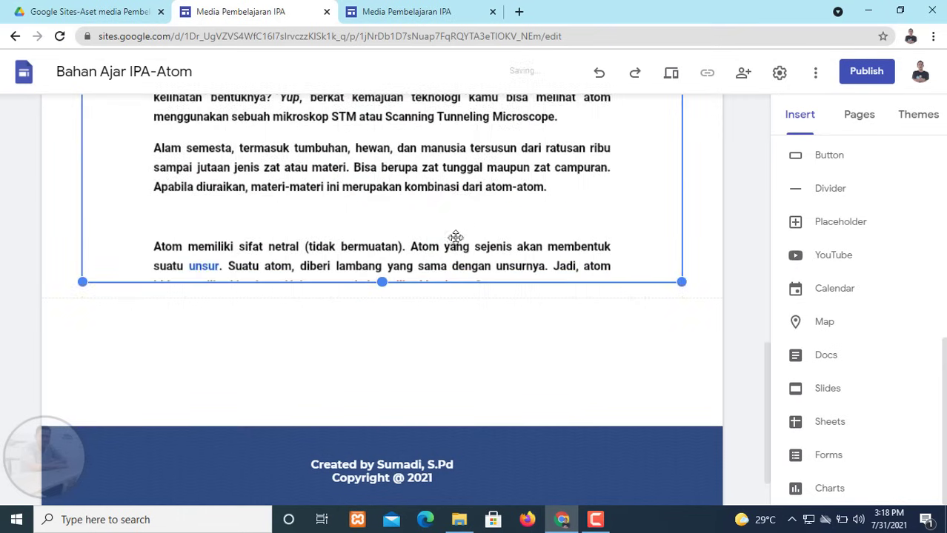
{"action": "scroll", "coordinate": [528, 270], "scroll_direction": "up", "scroll_amount": 5}
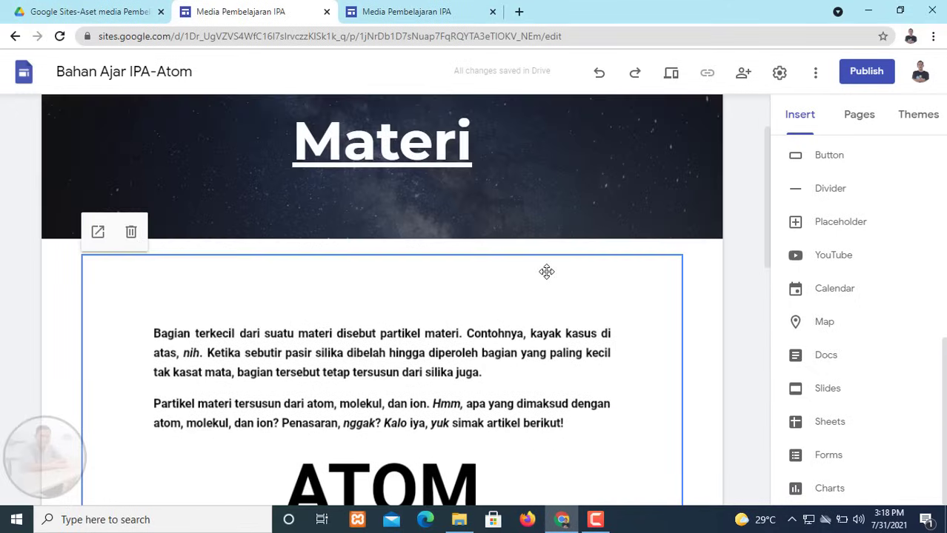
{"action": "scroll", "coordinate": [518, 326], "scroll_direction": "down", "scroll_amount": 5}
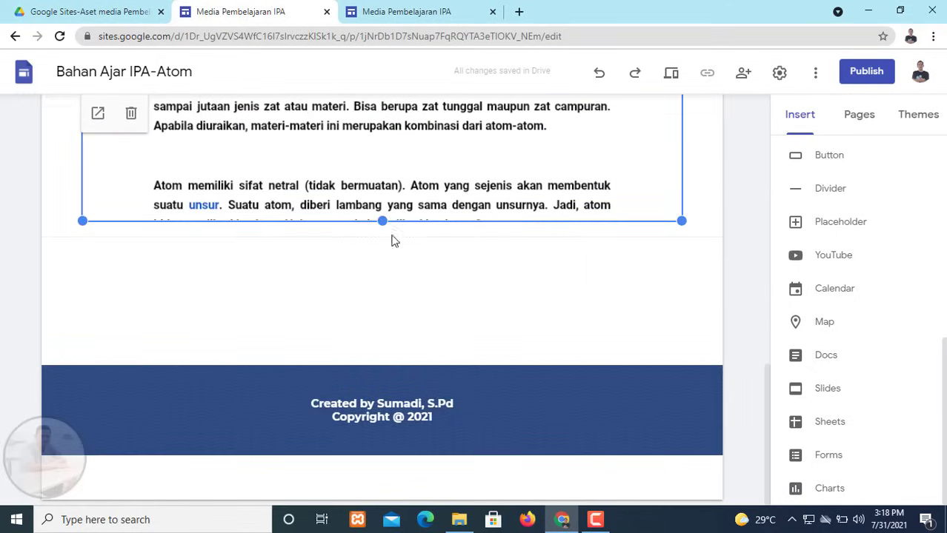
{"action": "left_click_drag", "start_coordinate": [381, 220], "coordinate": [450, 264]}
{"action": "scroll", "coordinate": [450, 265], "scroll_direction": "up", "scroll_amount": 6}
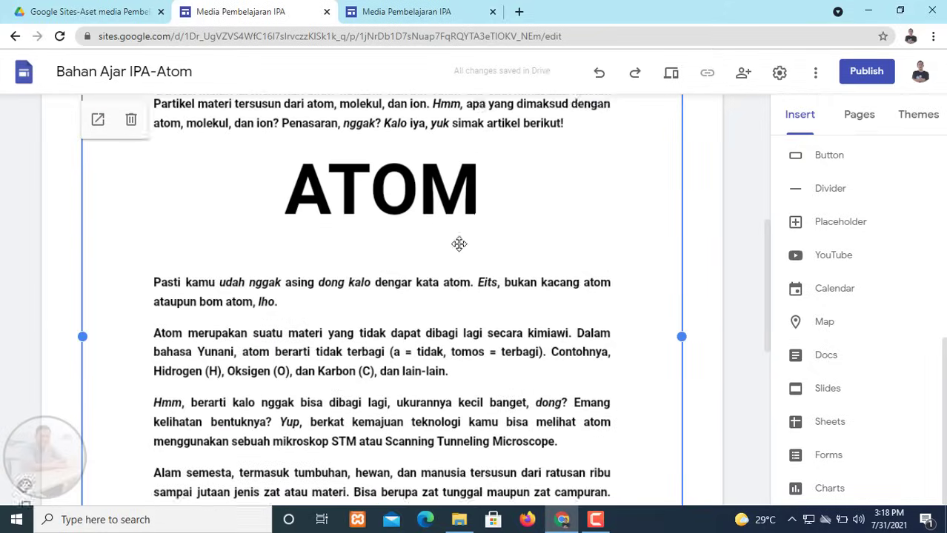
- Trim the embedded document's height slightly below its last paragraph, and check the Materi page from the document's end to the header
{"action": "left_click", "coordinate": [705, 287]}
{"action": "left_click", "coordinate": [411, 242]}
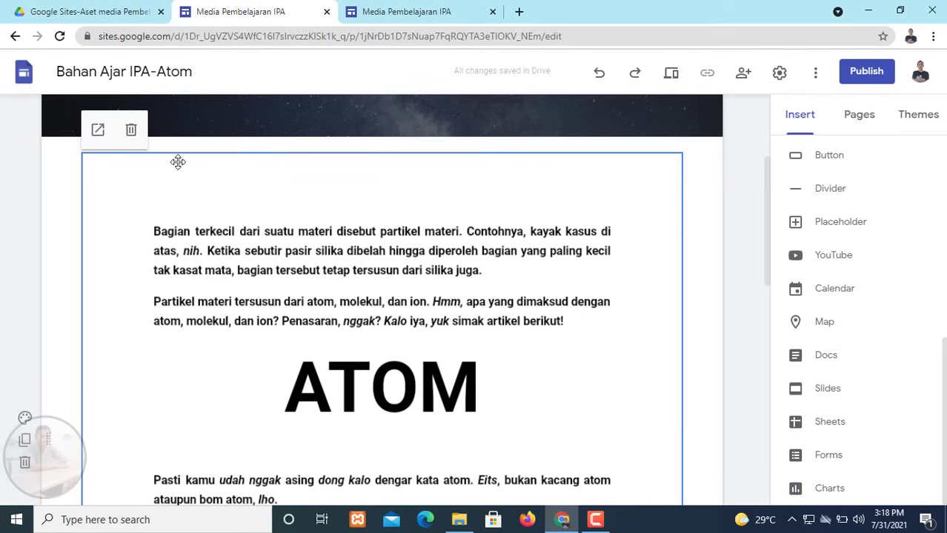
{"action": "scroll", "coordinate": [415, 295], "scroll_direction": "down", "scroll_amount": 3}
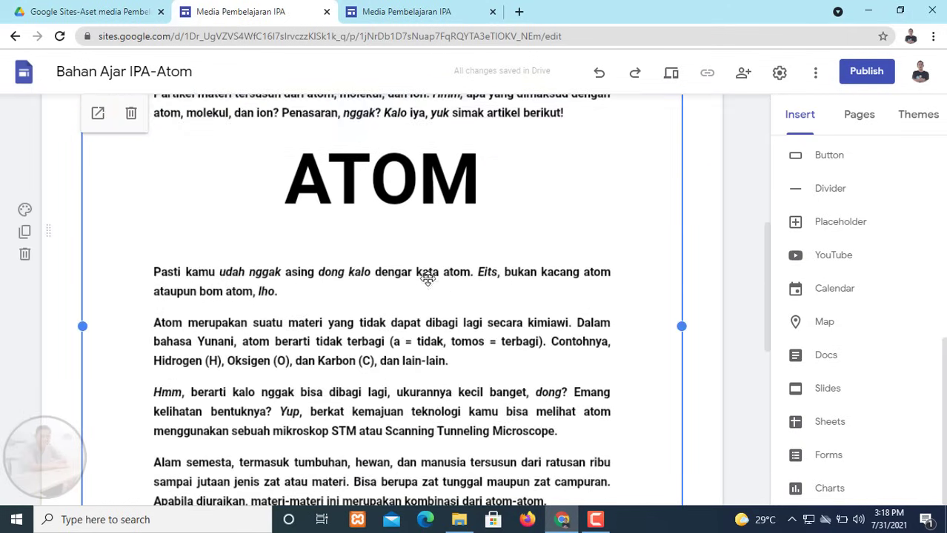
{"action": "scroll", "coordinate": [427, 281], "scroll_direction": "down", "scroll_amount": 3}
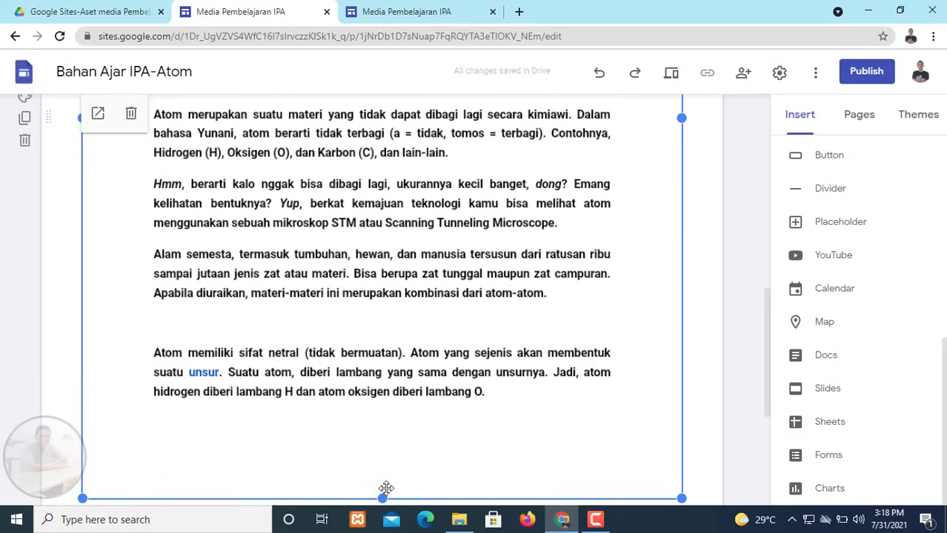
{"action": "left_click_drag", "start_coordinate": [382, 499], "coordinate": [380, 487]}
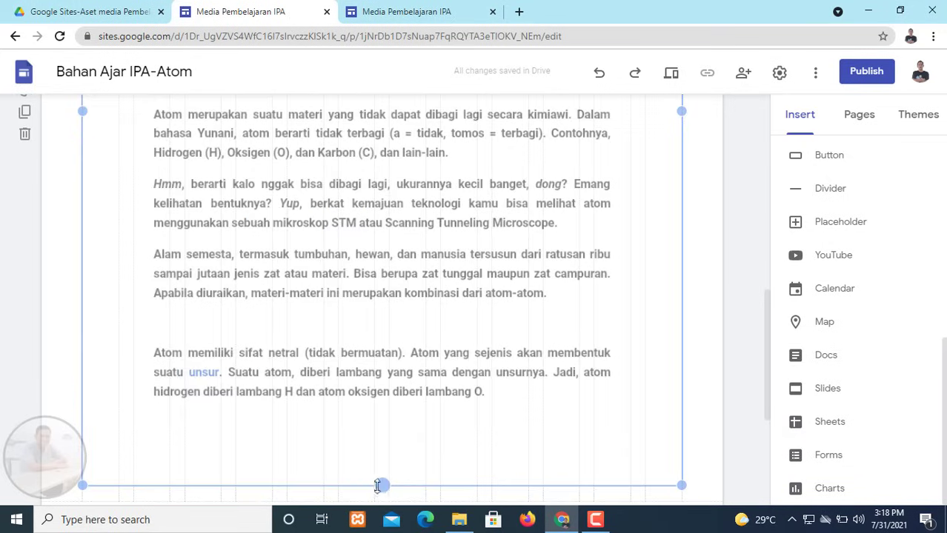
{"action": "scroll", "coordinate": [480, 369], "scroll_direction": "up", "scroll_amount": 6}
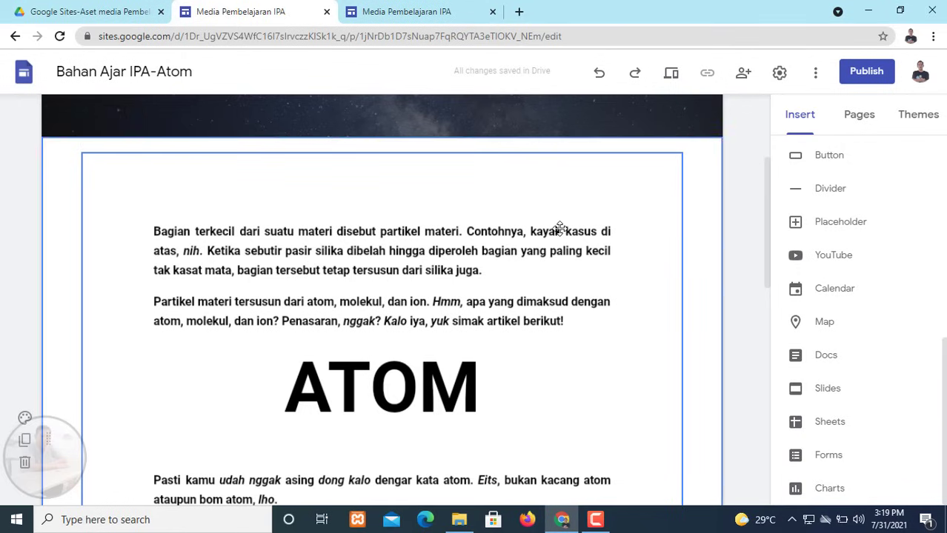
{"action": "scroll", "coordinate": [510, 269], "scroll_direction": "down", "scroll_amount": 10}
{"action": "scroll", "coordinate": [494, 276], "scroll_direction": "up", "scroll_amount": 10}
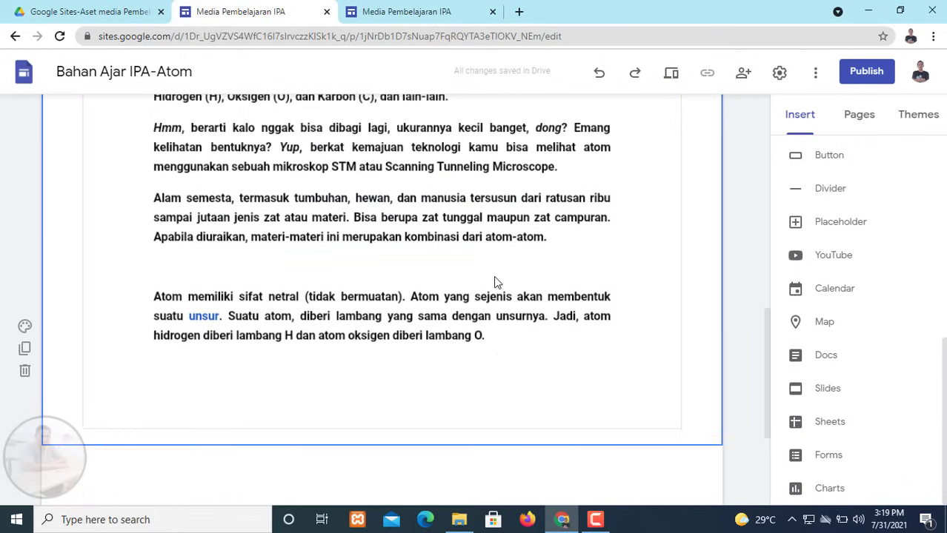
{"action": "scroll", "coordinate": [492, 273], "scroll_direction": "up", "scroll_amount": 2}
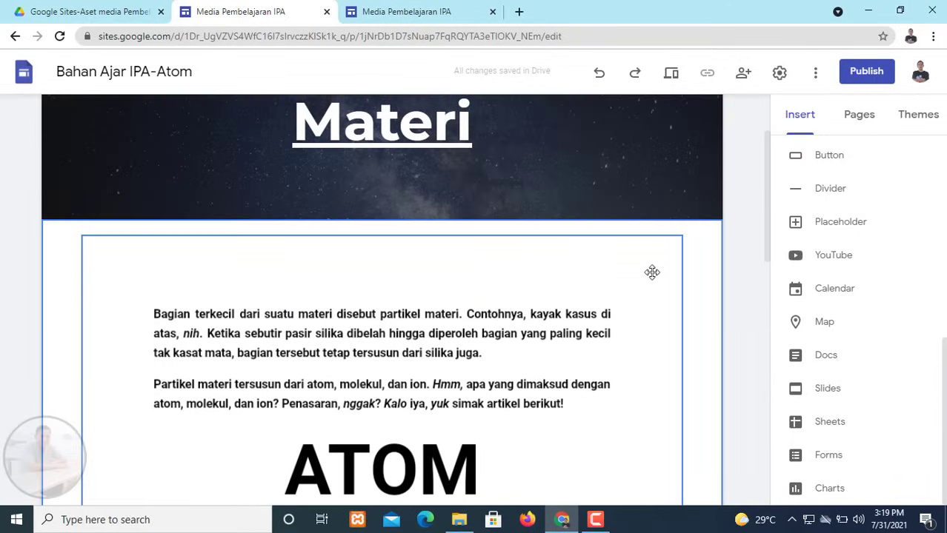
{"action": "scroll", "coordinate": [675, 319], "scroll_direction": "up", "scroll_amount": 2}
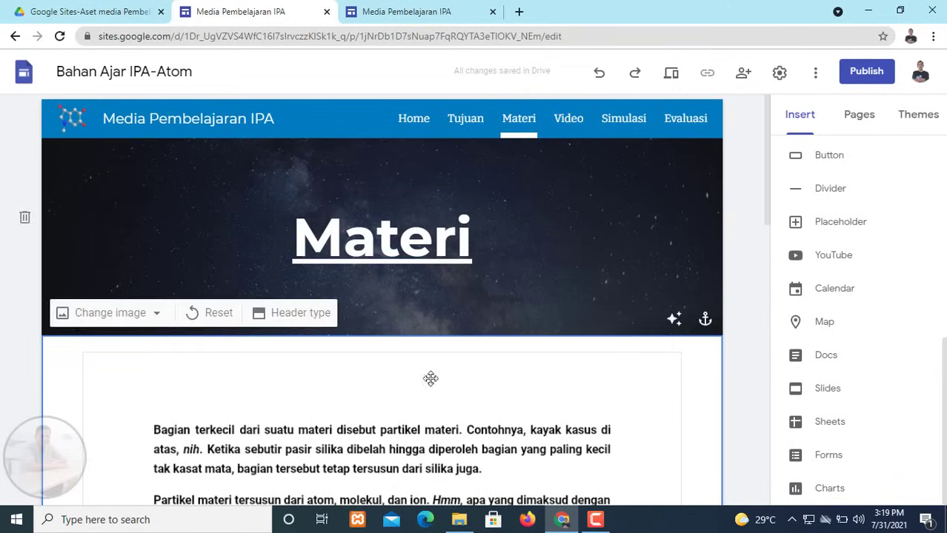
- Insert the header-structure atom image from the Drive folder "Gambar Materi", inside the Google Sites media assets folder, onto the Materi page
{"action": "left_click", "coordinate": [318, 374]}
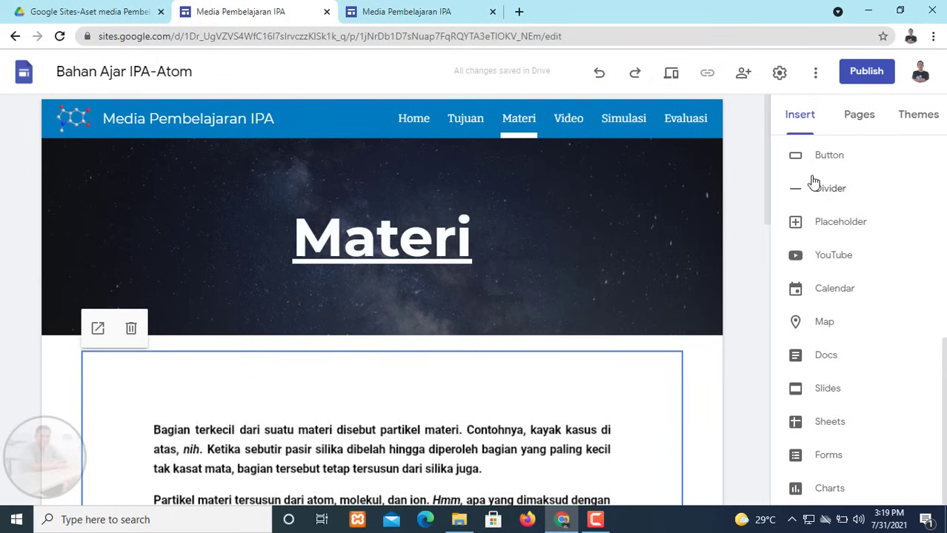
{"action": "scroll", "coordinate": [844, 207], "scroll_direction": "up", "scroll_amount": 6}
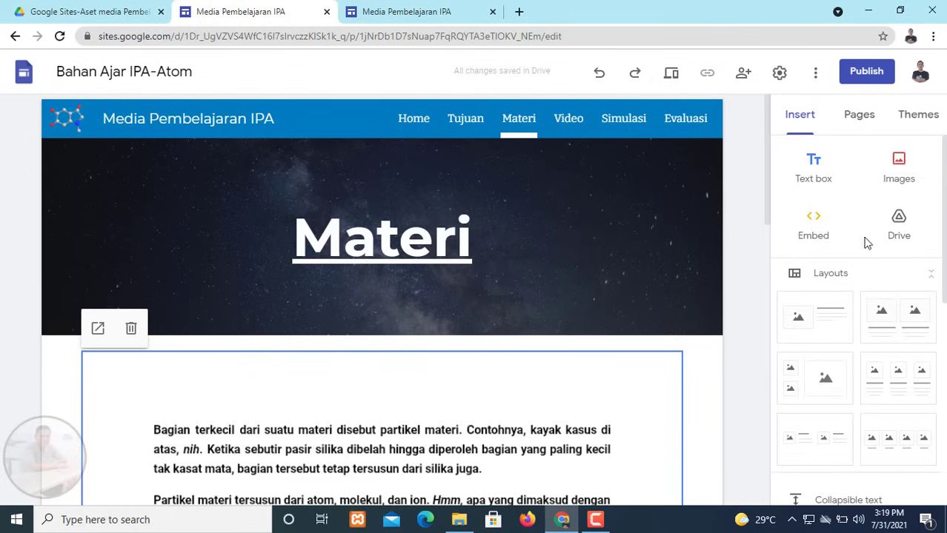
{"action": "left_click", "coordinate": [897, 228]}
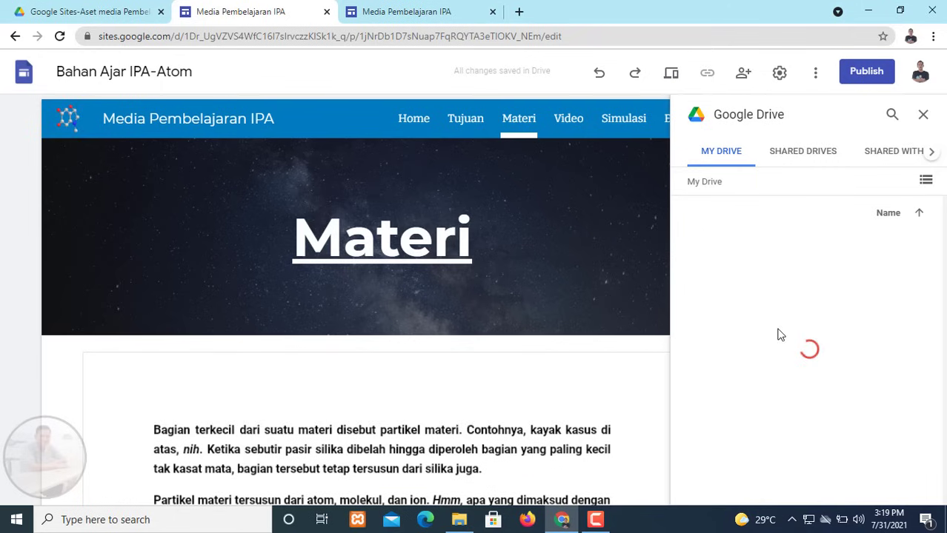
{"action": "scroll", "coordinate": [761, 326], "scroll_direction": "down", "scroll_amount": 3}
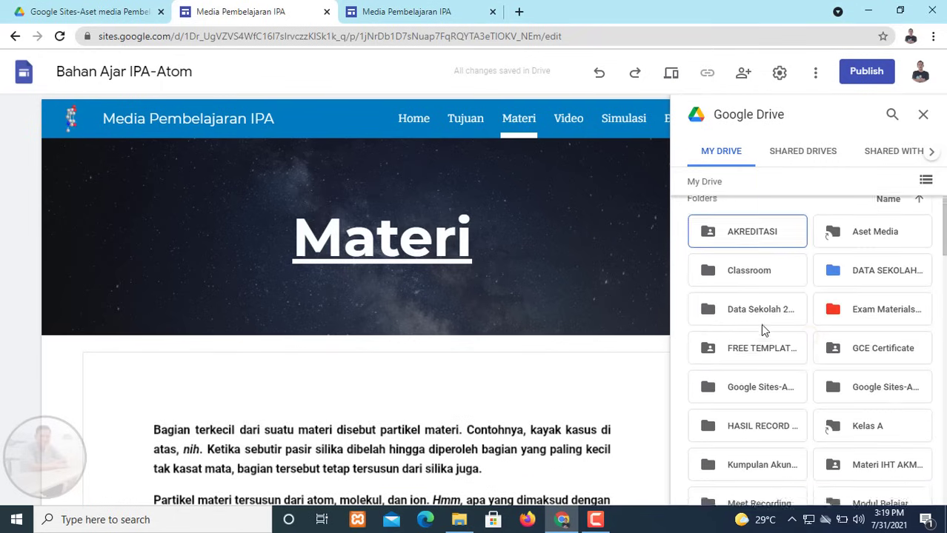
{"action": "left_click", "coordinate": [750, 263]}
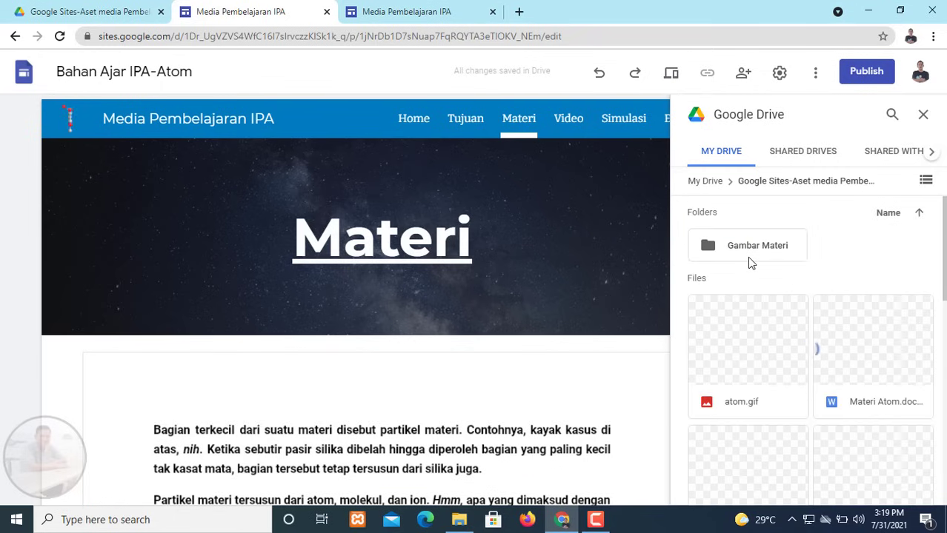
{"action": "scroll", "coordinate": [795, 363], "scroll_direction": "down", "scroll_amount": 3}
{"action": "scroll", "coordinate": [793, 358], "scroll_direction": "down", "scroll_amount": 1}
{"action": "scroll", "coordinate": [793, 358], "scroll_direction": "up", "scroll_amount": 3}
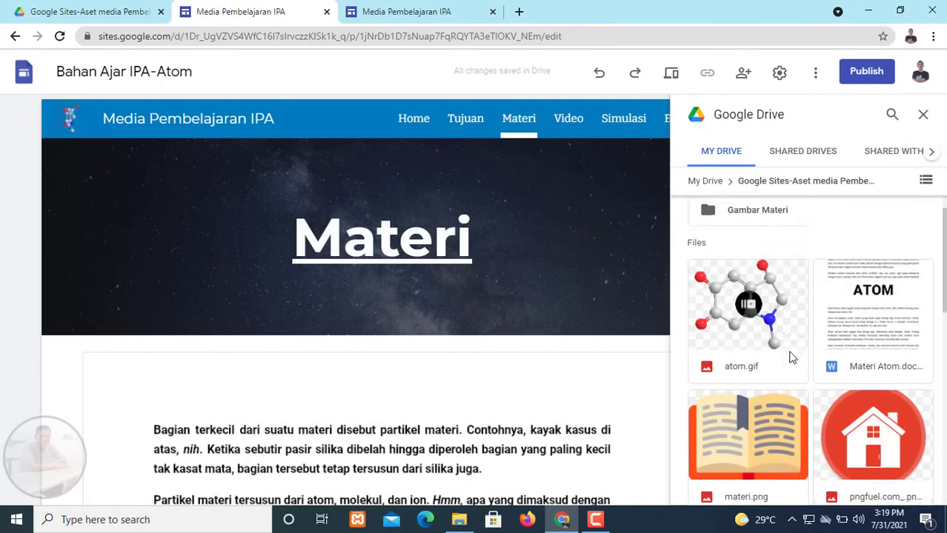
{"action": "scroll", "coordinate": [793, 359], "scroll_direction": "down", "scroll_amount": 3}
{"action": "scroll", "coordinate": [783, 352], "scroll_direction": "up", "scroll_amount": 5}
{"action": "left_click", "coordinate": [756, 247]}
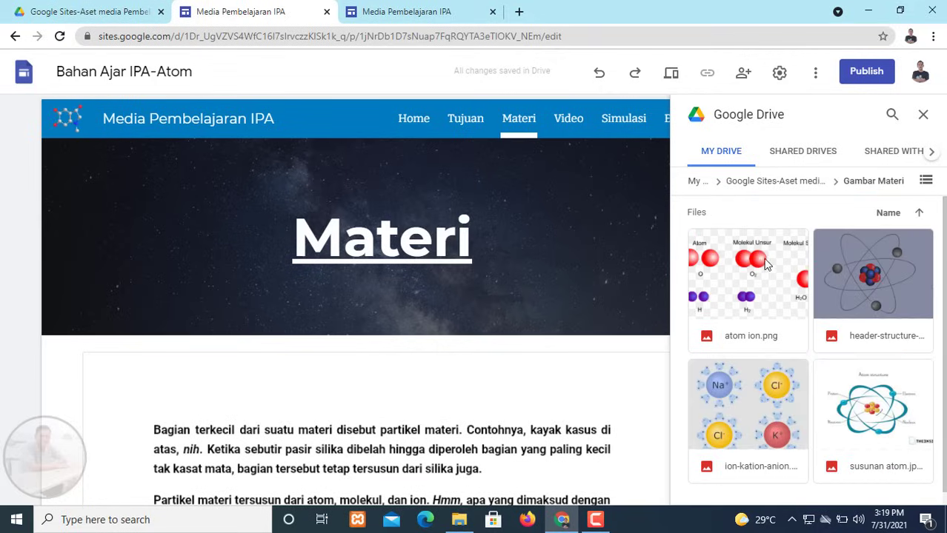
{"action": "scroll", "coordinate": [878, 408], "scroll_direction": "down", "scroll_amount": 1}
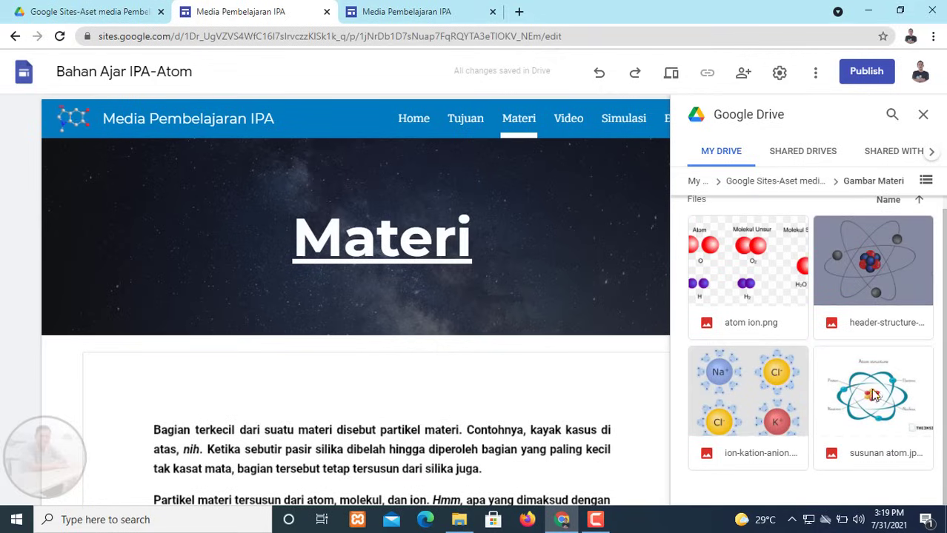
{"action": "left_click", "coordinate": [867, 274]}
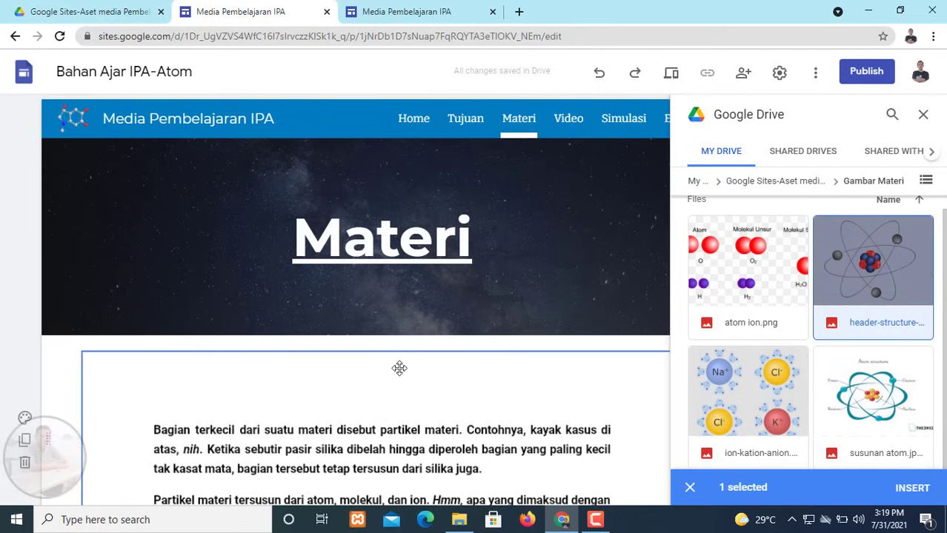
{"action": "left_click", "coordinate": [912, 488]}
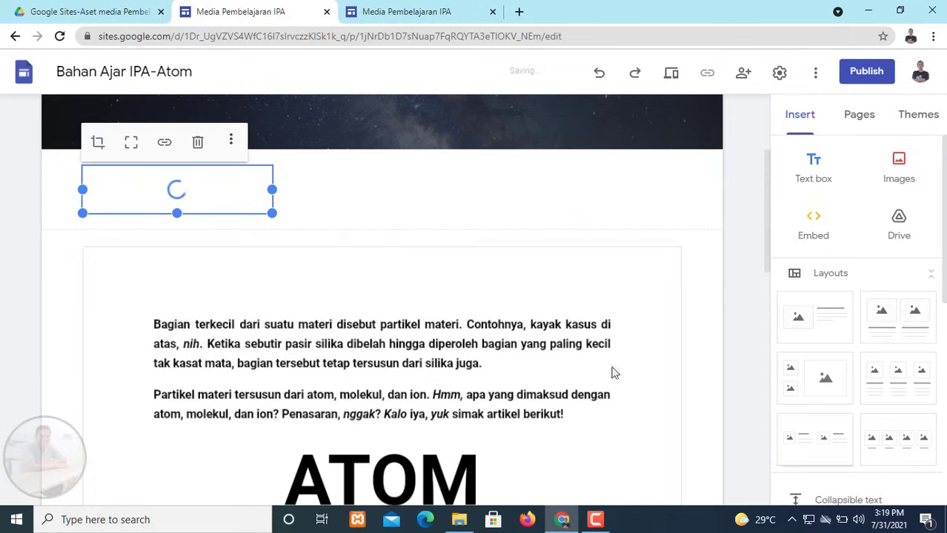
- Enlarge the atom image on the Materi page to the full content width and extend its height to show more of the central atom
{"action": "left_click_drag", "start_coordinate": [268, 211], "coordinate": [671, 267]}
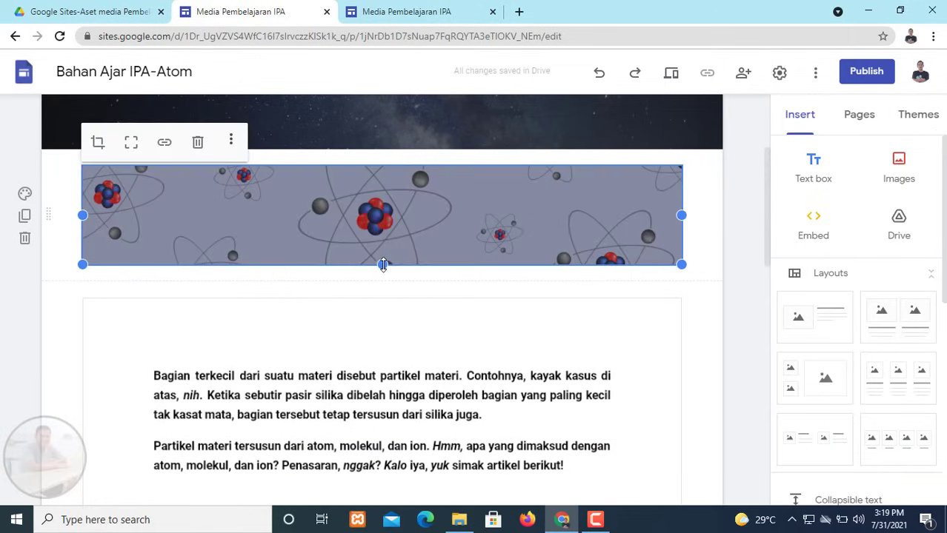
{"action": "mouse_move", "coordinate": [382, 266]}
{"action": "left_mouse_down"}
{"action": "mouse_move", "coordinate": [385, 286]}
{"action": "mouse_move", "coordinate": [374, 281]}
{"action": "left_mouse_up"}
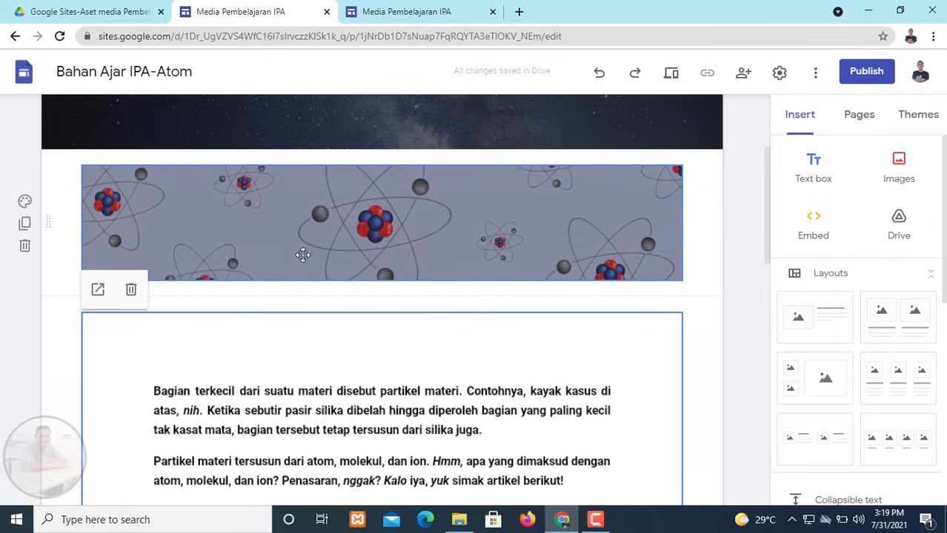
{"action": "left_click", "coordinate": [348, 241]}
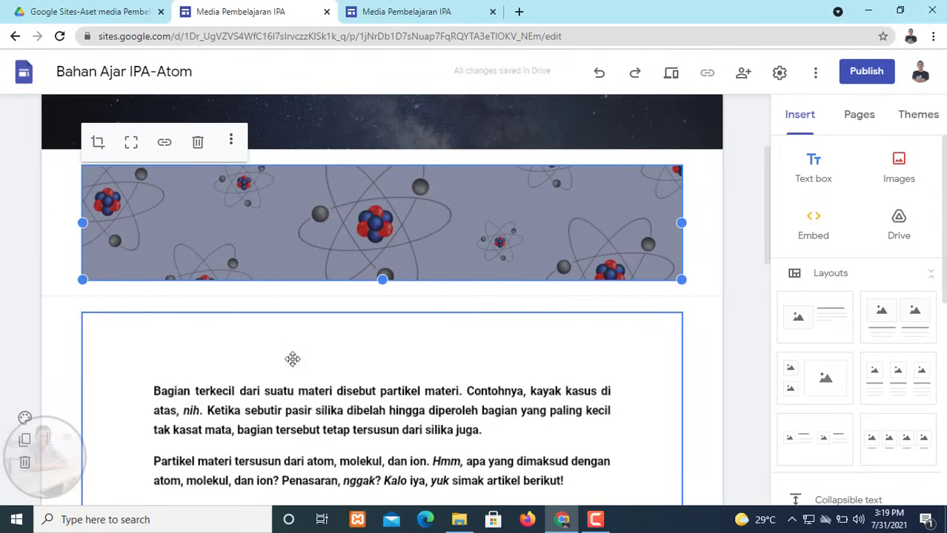
{"action": "left_click_drag", "start_coordinate": [381, 280], "coordinate": [383, 338]}
{"action": "left_click", "coordinate": [296, 365]}
{"action": "left_click", "coordinate": [334, 283]}
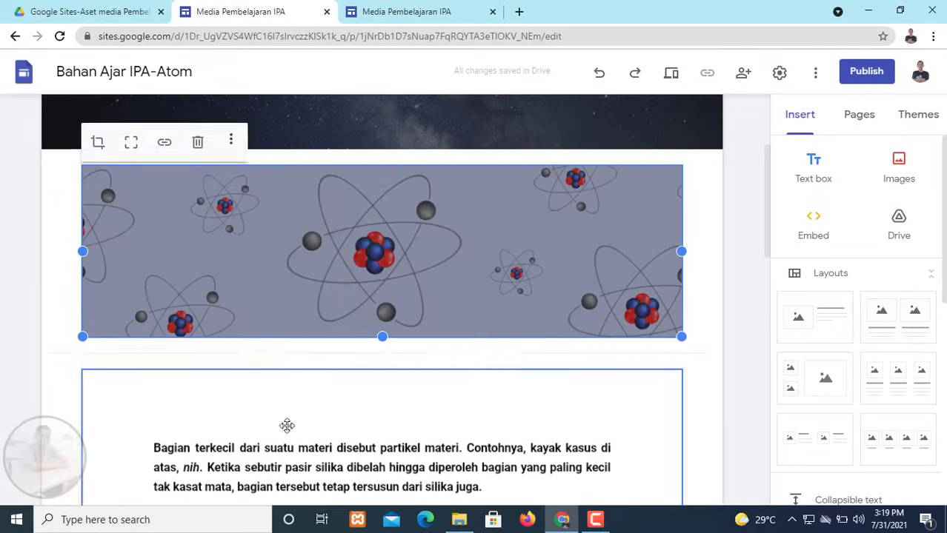
- Review the Materi page's layout from the header and atom image down to the embedded document
{"action": "scroll", "coordinate": [293, 404], "scroll_direction": "down", "scroll_amount": 3}
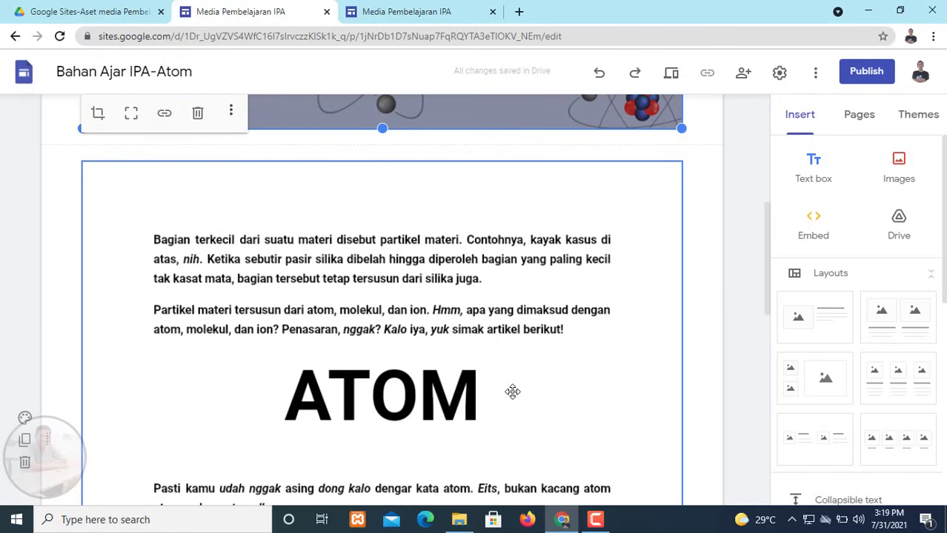
{"action": "scroll", "coordinate": [493, 376], "scroll_direction": "down", "scroll_amount": 3}
{"action": "scroll", "coordinate": [497, 376], "scroll_direction": "up", "scroll_amount": 5}
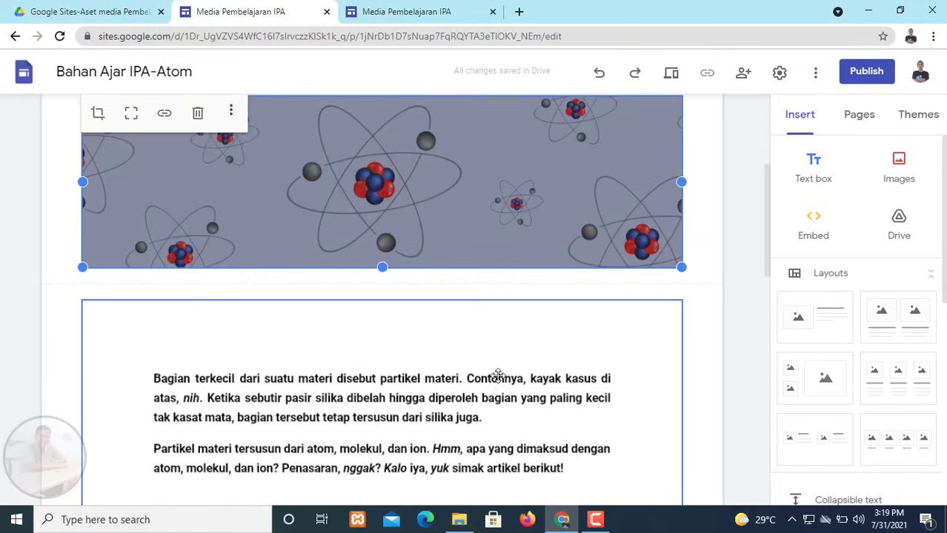
{"action": "scroll", "coordinate": [499, 376], "scroll_direction": "up", "scroll_amount": 3}
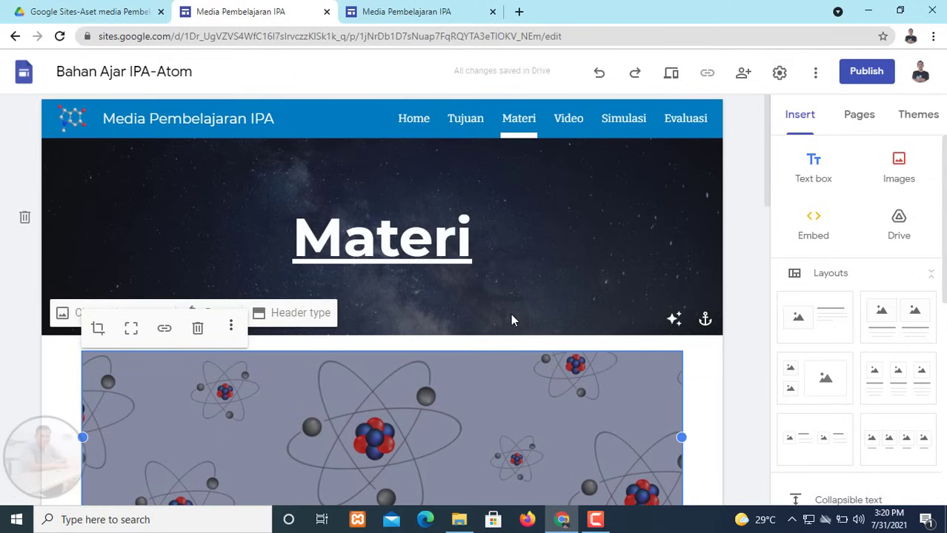
{"action": "scroll", "coordinate": [475, 355], "scroll_direction": "down", "scroll_amount": 4}
{"action": "scroll", "coordinate": [495, 332], "scroll_direction": "up", "scroll_amount": 3}
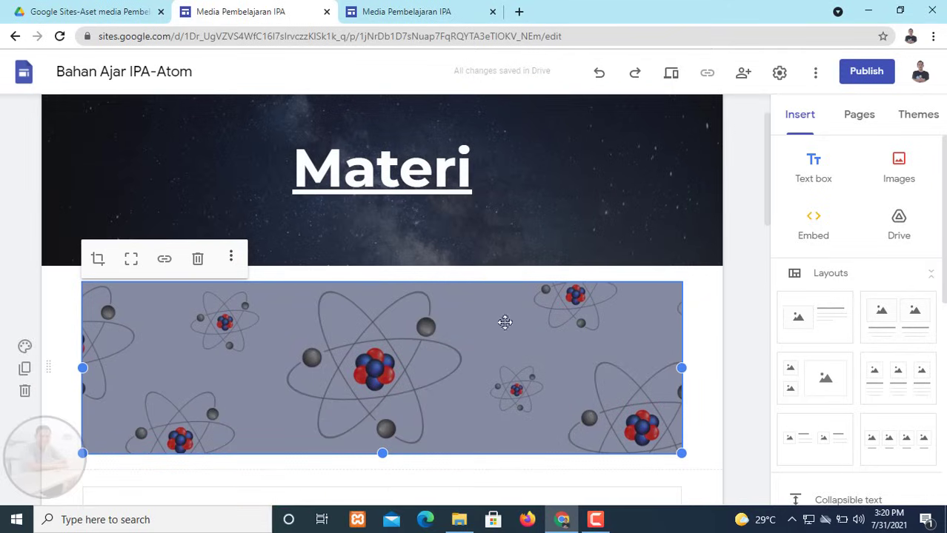
{"action": "scroll", "coordinate": [567, 333], "scroll_direction": "up", "scroll_amount": 1}
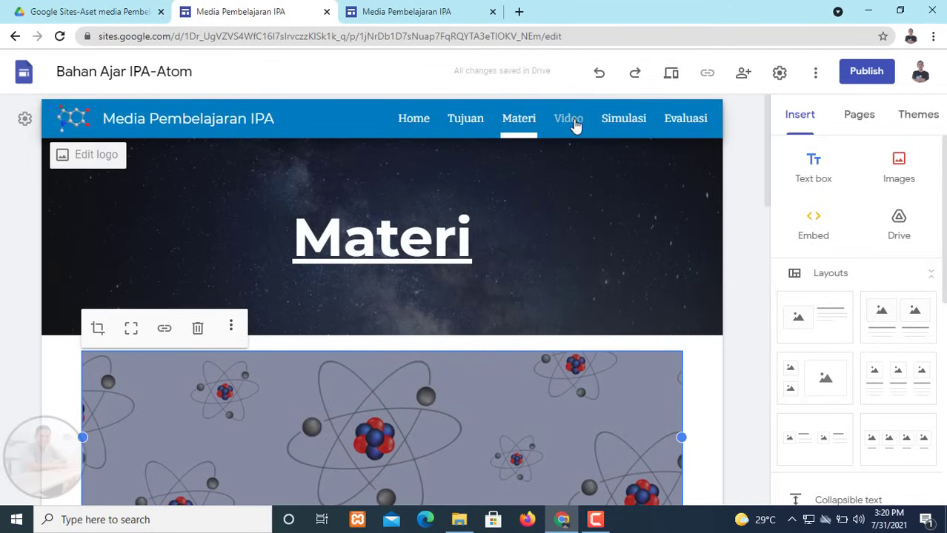
- Go to the Video page and search YouTube for "struktur atom" as a video to insert
{"action": "left_click", "coordinate": [572, 123]}
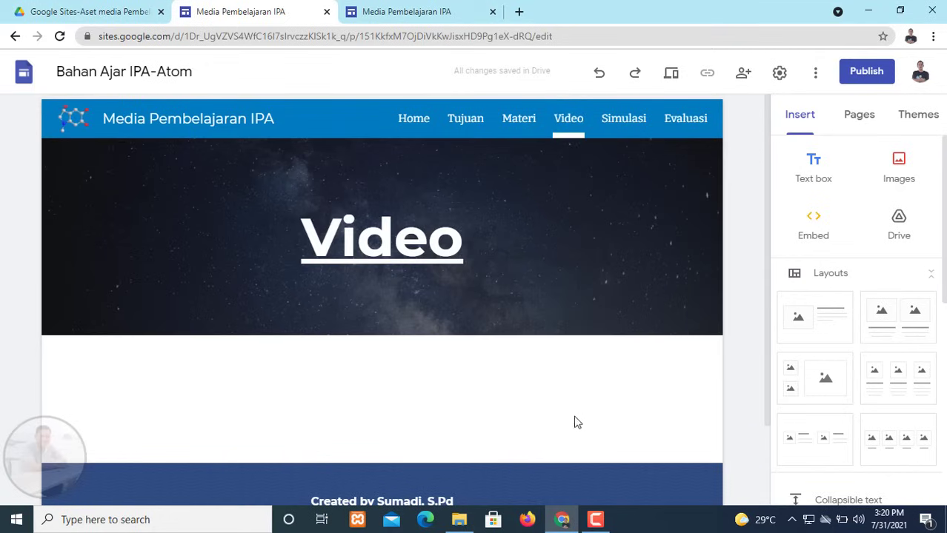
{"action": "scroll", "coordinate": [563, 415], "scroll_direction": "down", "scroll_amount": 2}
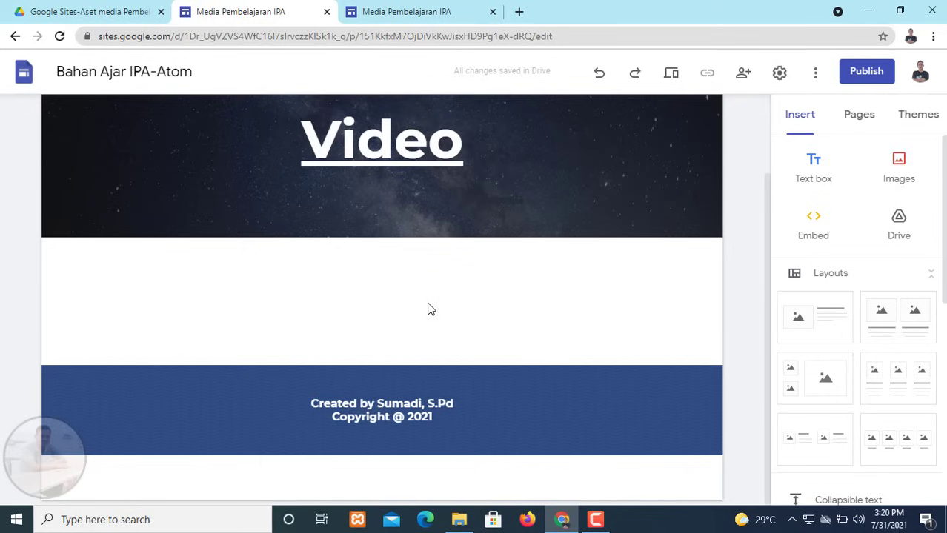
{"action": "scroll", "coordinate": [429, 309], "scroll_direction": "up", "scroll_amount": 3}
{"action": "scroll", "coordinate": [660, 368], "scroll_direction": "down", "scroll_amount": 2}
{"action": "scroll", "coordinate": [810, 345], "scroll_direction": "down", "scroll_amount": 5}
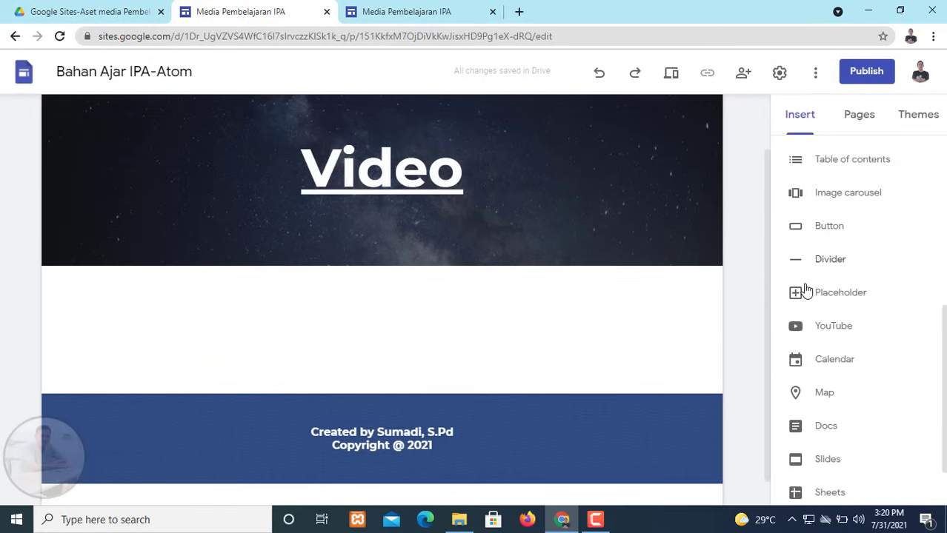
{"action": "scroll", "coordinate": [808, 288], "scroll_direction": "down", "scroll_amount": 1}
{"action": "left_click", "coordinate": [831, 259]}
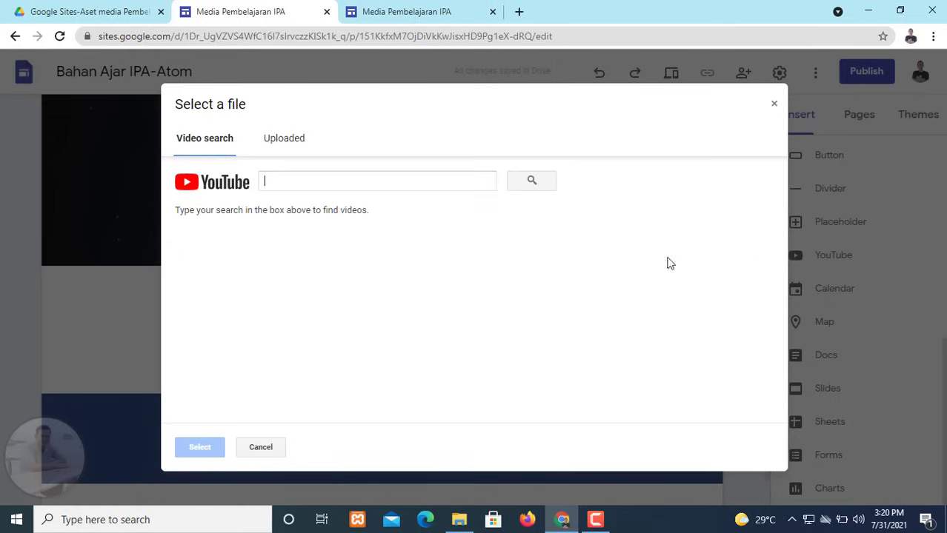
{"action": "type", "text": "struktur atom"}
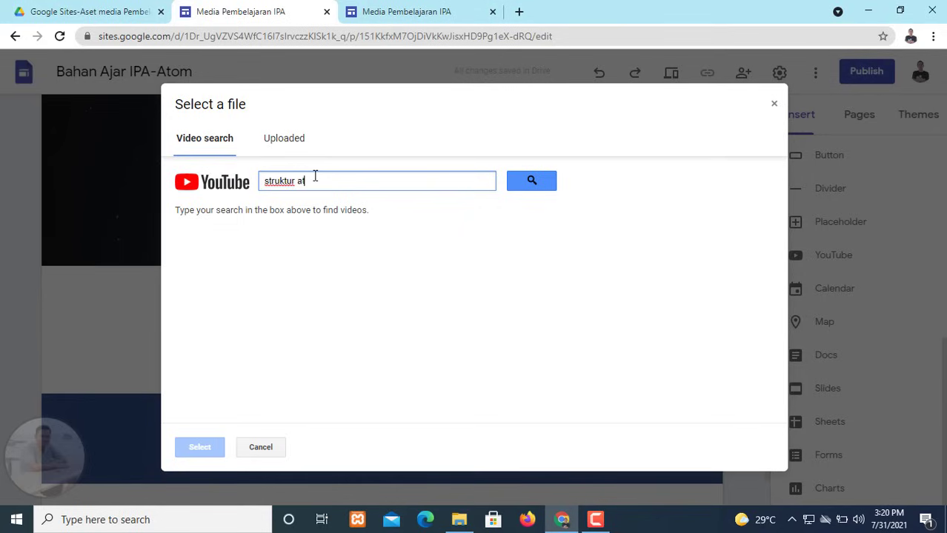
{"action": "left_click", "coordinate": [530, 185]}
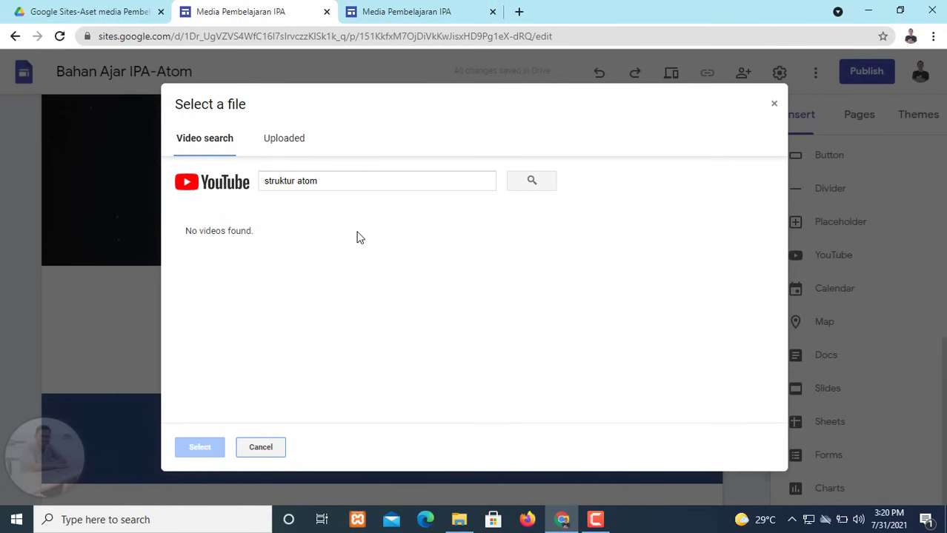
- Search YouTube for "atom" instead and browse the listed videos for a suitable lesson
{"action": "left_click_drag", "start_coordinate": [327, 183], "coordinate": [243, 187]}
{"action": "type", "text": "at"}
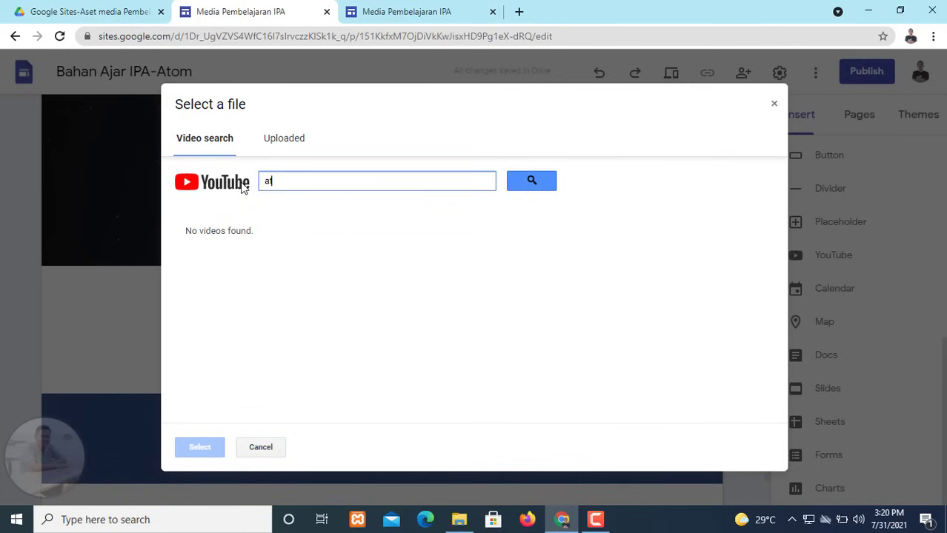
{"action": "key", "text": "Return"}
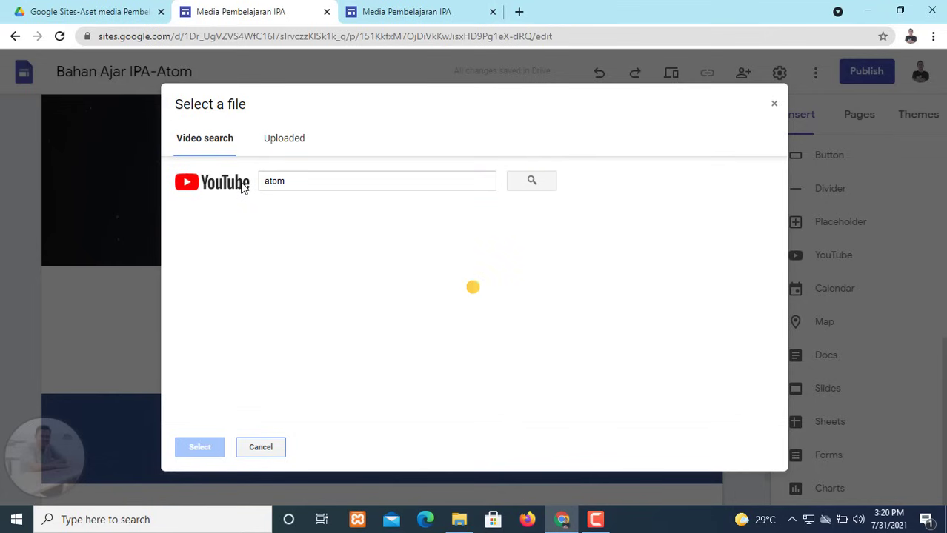
{"action": "scroll", "coordinate": [315, 363], "scroll_direction": "down", "scroll_amount": 2}
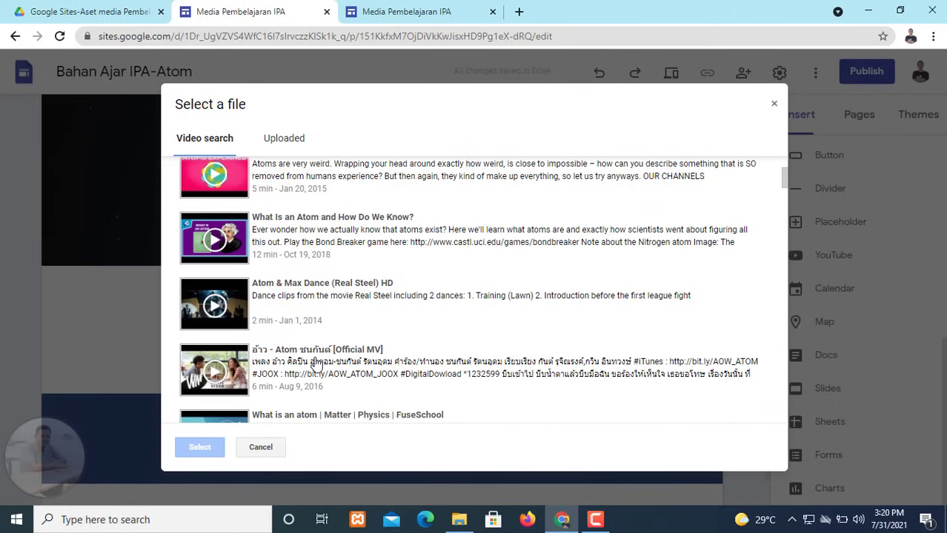
{"action": "scroll", "coordinate": [373, 366], "scroll_direction": "down", "scroll_amount": 5}
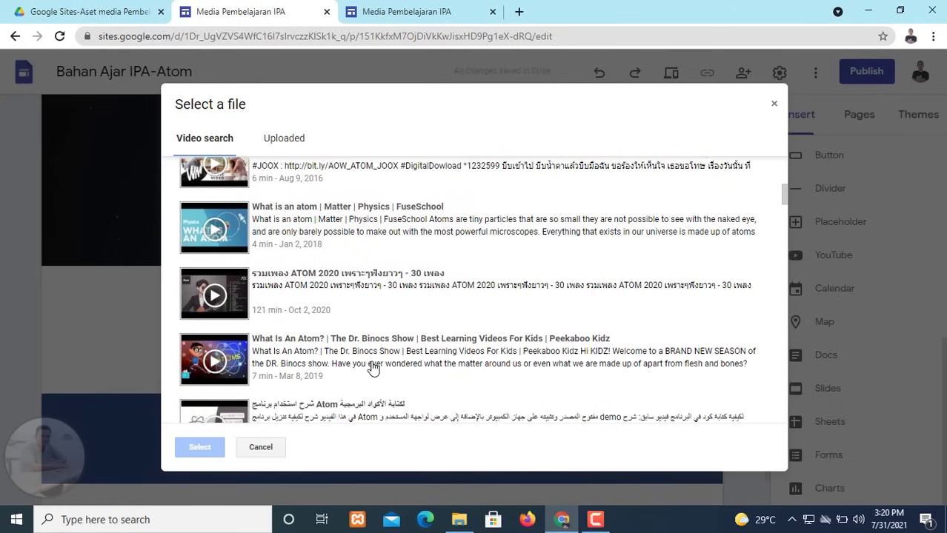
{"action": "scroll", "coordinate": [372, 366], "scroll_direction": "down", "scroll_amount": 3}
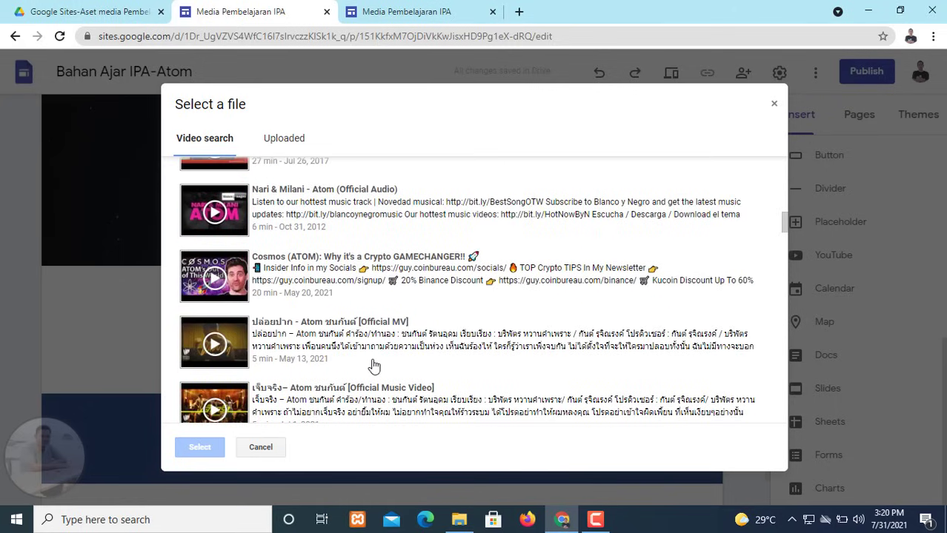
{"action": "scroll", "coordinate": [274, 172], "scroll_direction": "up", "scroll_amount": 12}
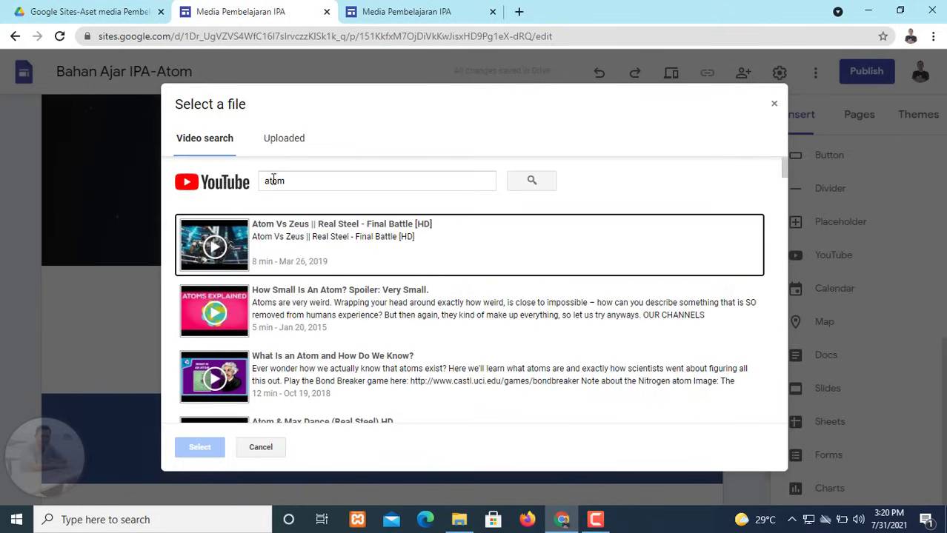
- Search YouTube for "materi atom" and insert the video "STRUKTUR ATOM (Teori Atom)" on the Video page
{"action": "left_click", "coordinate": [264, 180]}
{"action": "type", "text": "materi"}
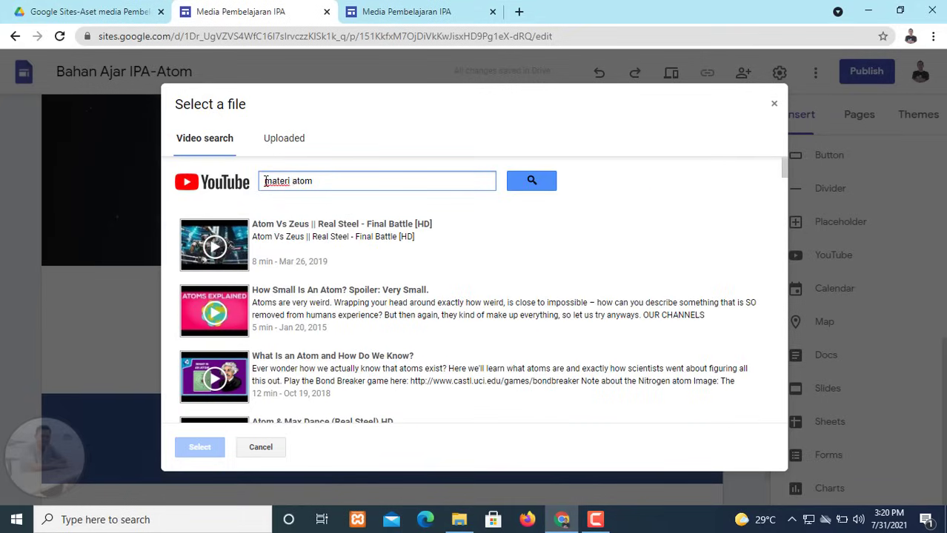
{"action": "key", "text": "Return"}
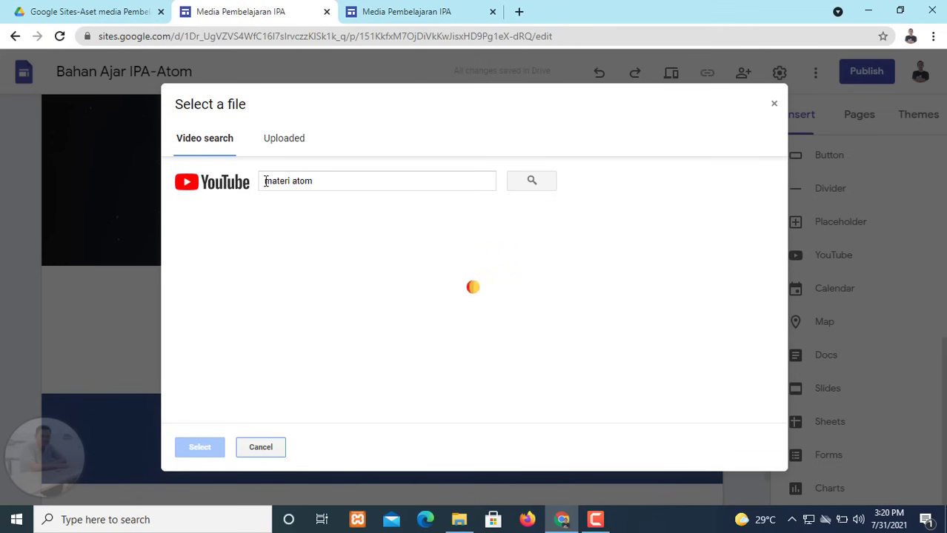
{"action": "left_click", "coordinate": [331, 250]}
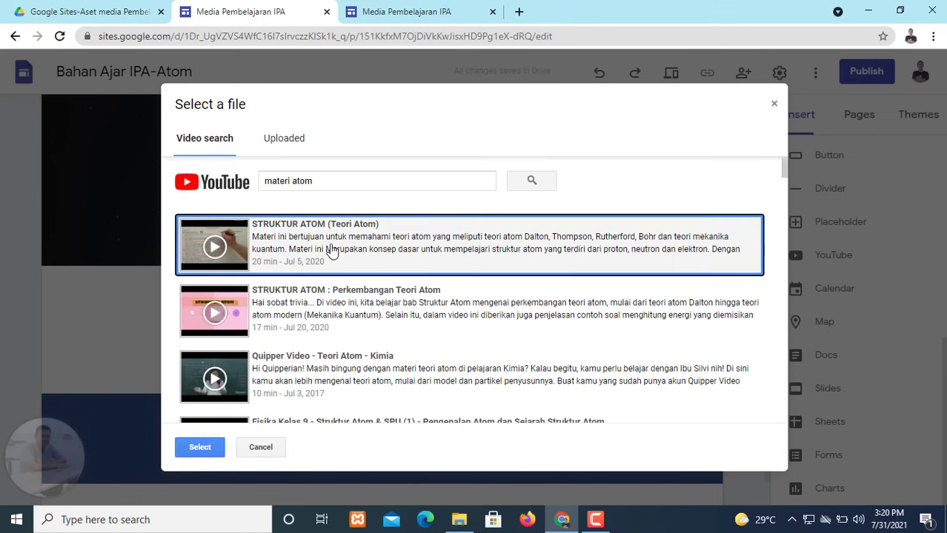
{"action": "left_click", "coordinate": [200, 447]}
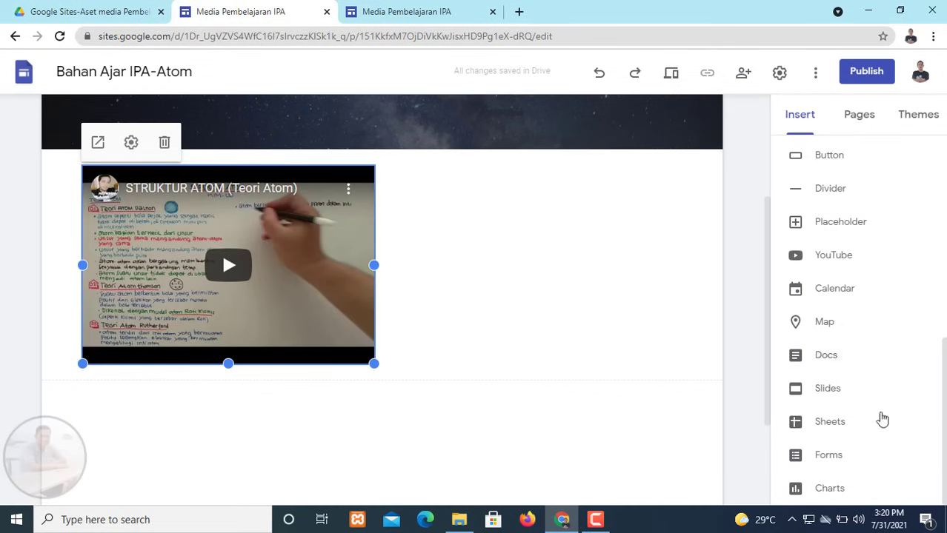
- Insert a second YouTube video, "STRUKTUR ATOM : Perkembangan Teori Atom", found by searching for "materi atom"
{"action": "left_click", "coordinate": [837, 265]}
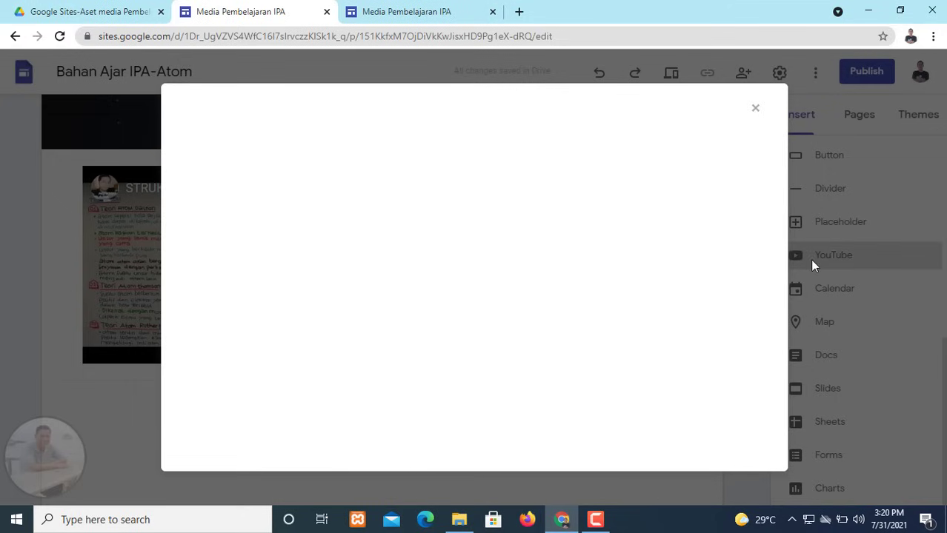
{"action": "type", "text": "materi atom"}
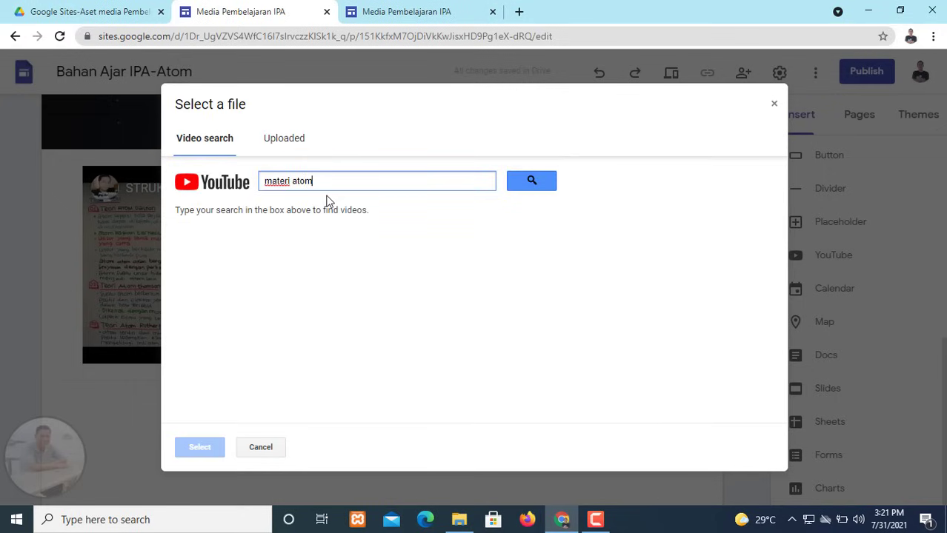
{"action": "left_click", "coordinate": [546, 177]}
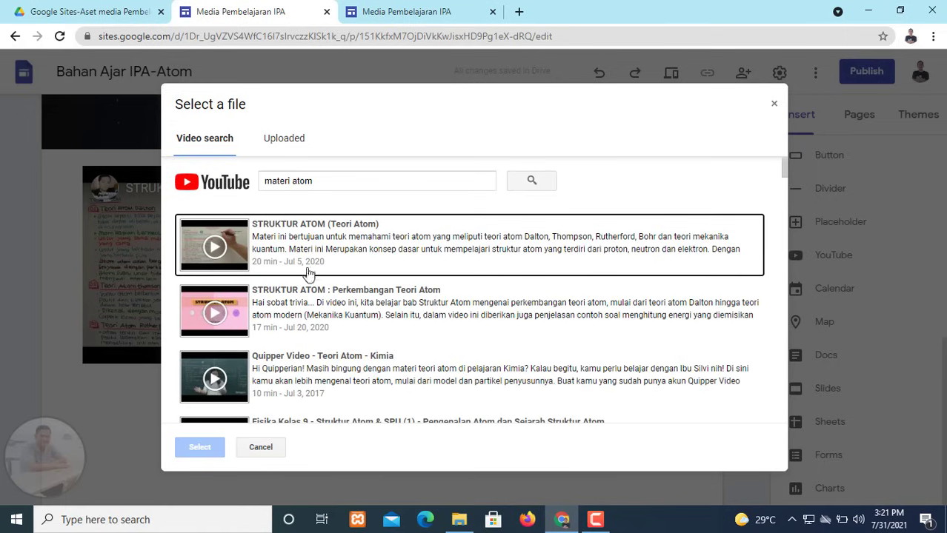
{"action": "left_click", "coordinate": [353, 317]}
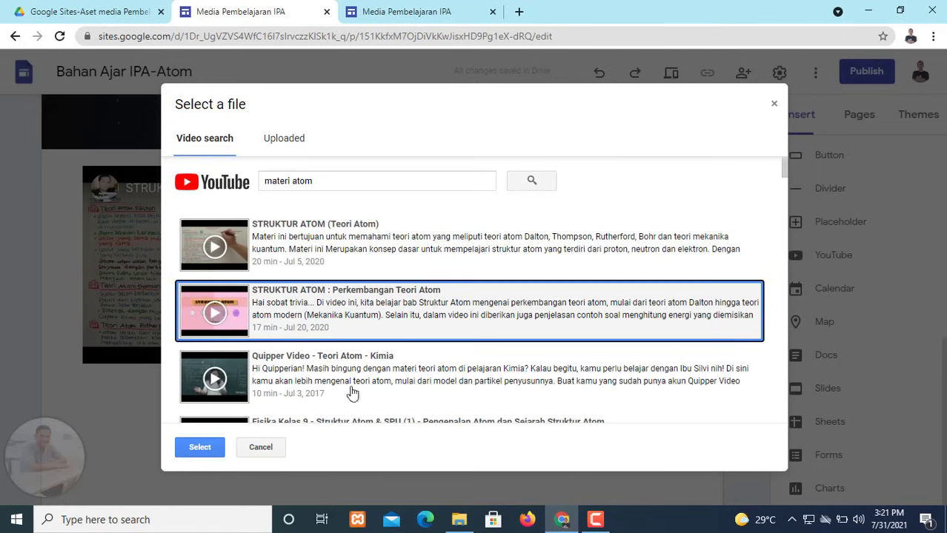
{"action": "left_click", "coordinate": [202, 447]}
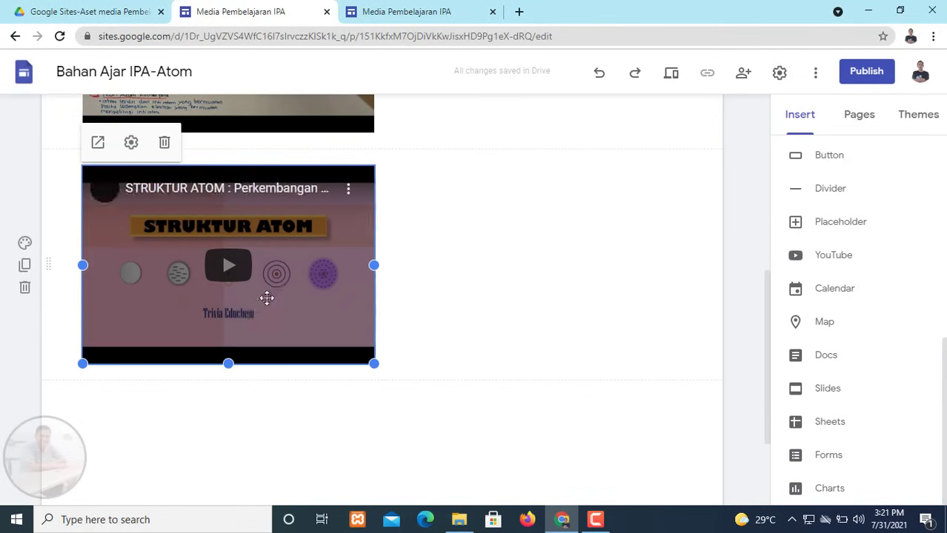
- Move the second video up into the first video's section so both sit side by side, and check the Video page
{"action": "scroll", "coordinate": [237, 416], "scroll_direction": "up", "scroll_amount": 3}
{"action": "left_click_drag", "start_coordinate": [263, 426], "coordinate": [467, 213]}
{"action": "scroll", "coordinate": [174, 411], "scroll_direction": "up", "scroll_amount": 3}
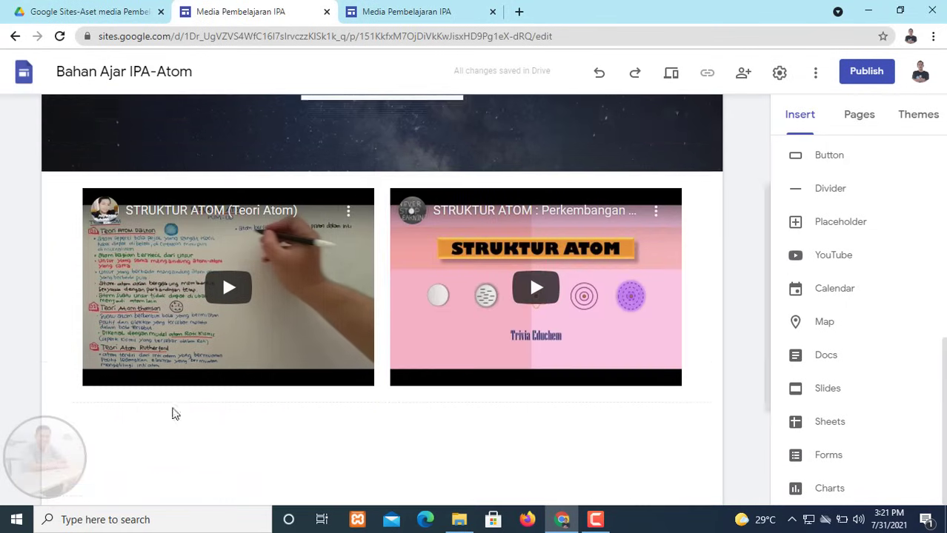
{"action": "scroll", "coordinate": [603, 386], "scroll_direction": "up", "scroll_amount": 1}
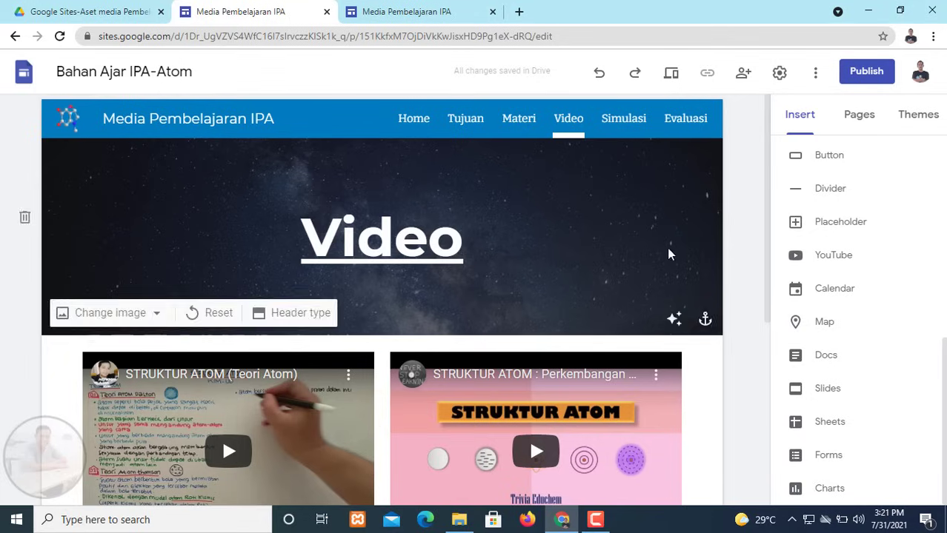
- Open the Simulasi page, search Google in a new tab for "phet simulation", and open the PhET website
{"action": "left_click", "coordinate": [632, 125]}
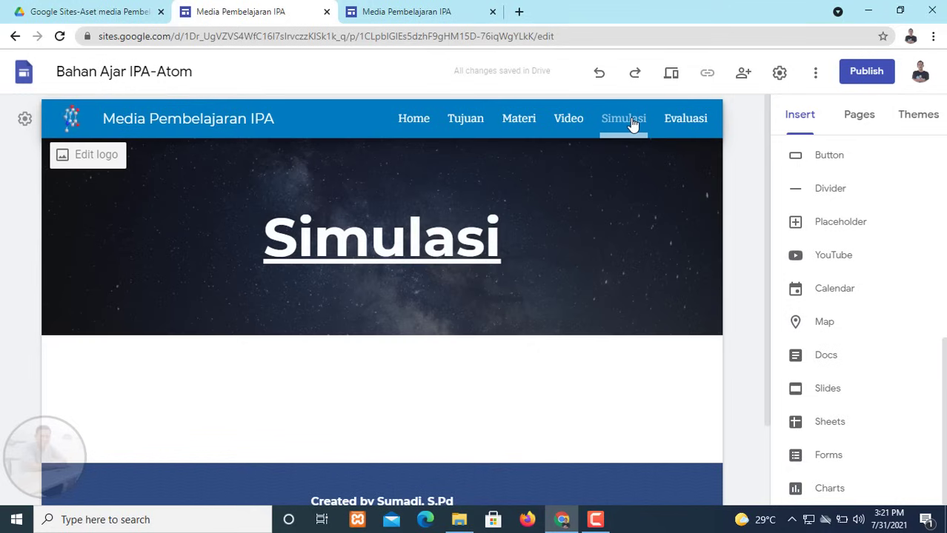
{"action": "scroll", "coordinate": [831, 262], "scroll_direction": "up", "scroll_amount": 5}
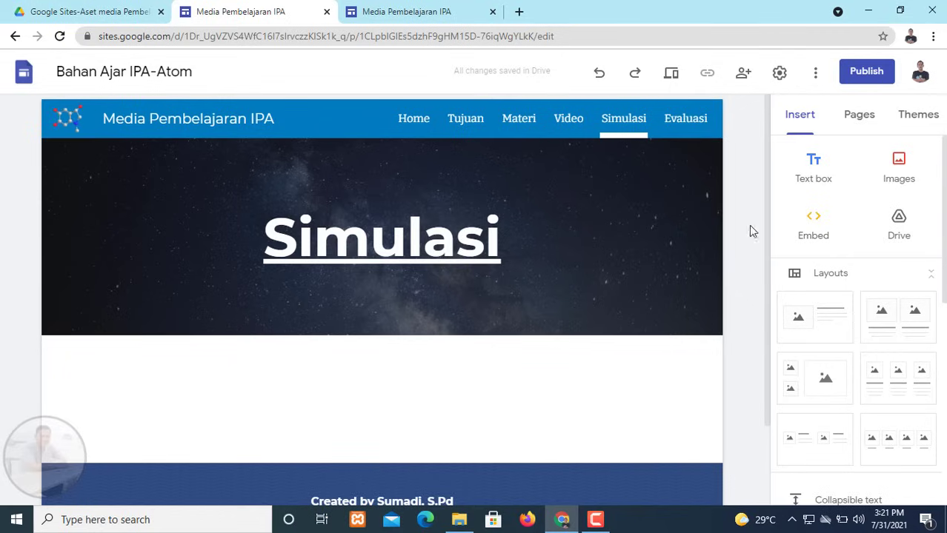
{"action": "left_click", "coordinate": [519, 12]}
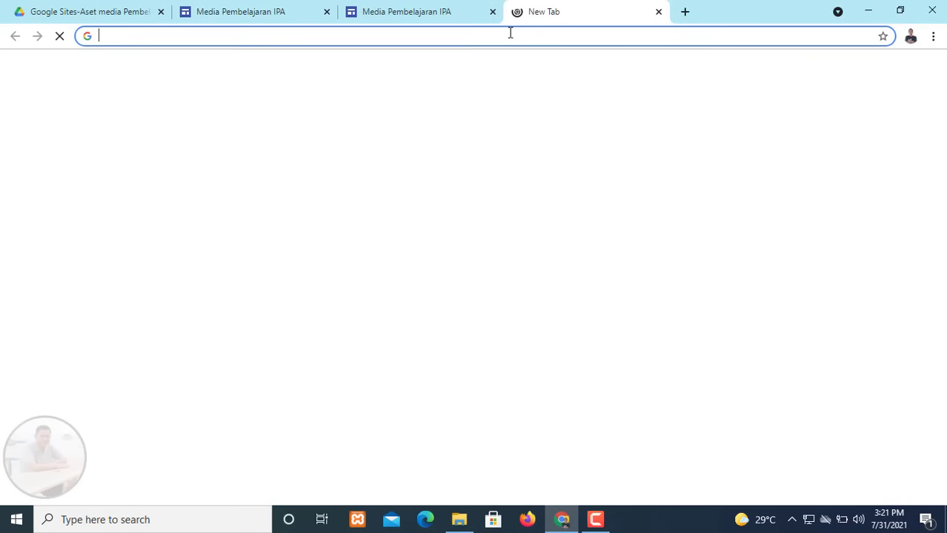
{"action": "type", "text": "phe"}
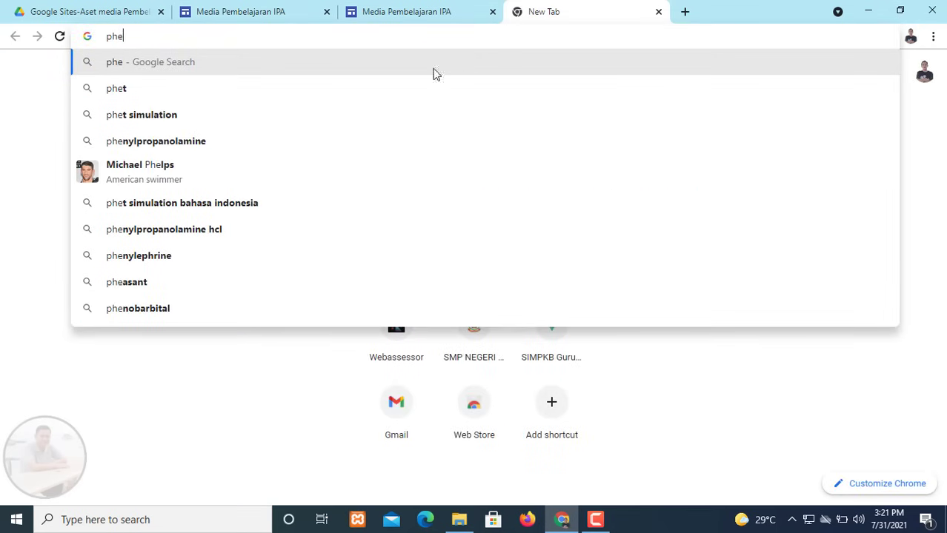
{"action": "left_click", "coordinate": [177, 115]}
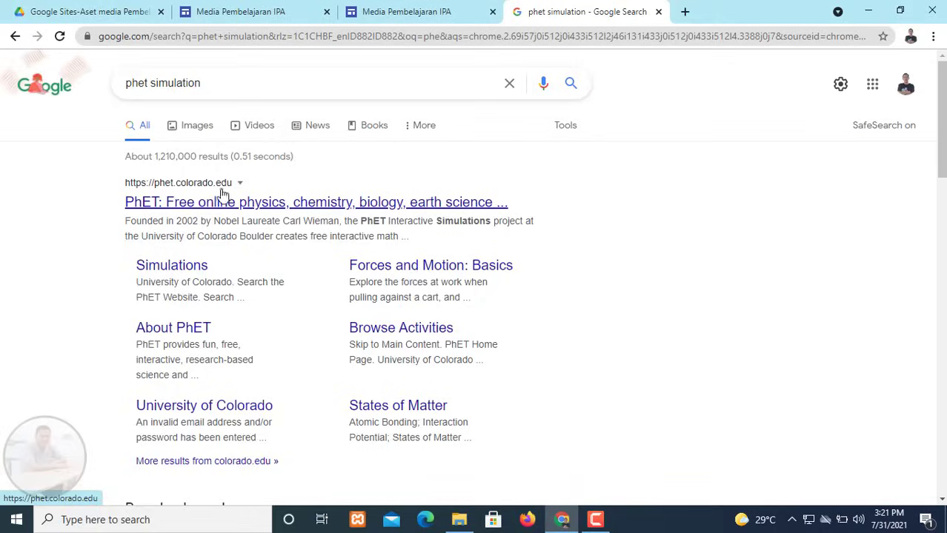
{"action": "left_click", "coordinate": [256, 208]}
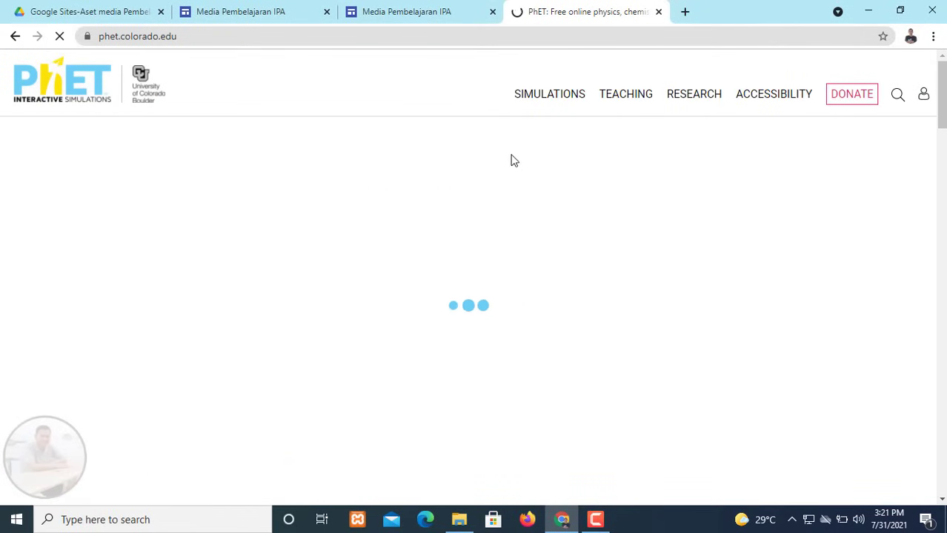
- Browse PhET's chemistry simulations and open the "Build an Atom" simulation
{"action": "mouse_move", "coordinate": [548, 106]}
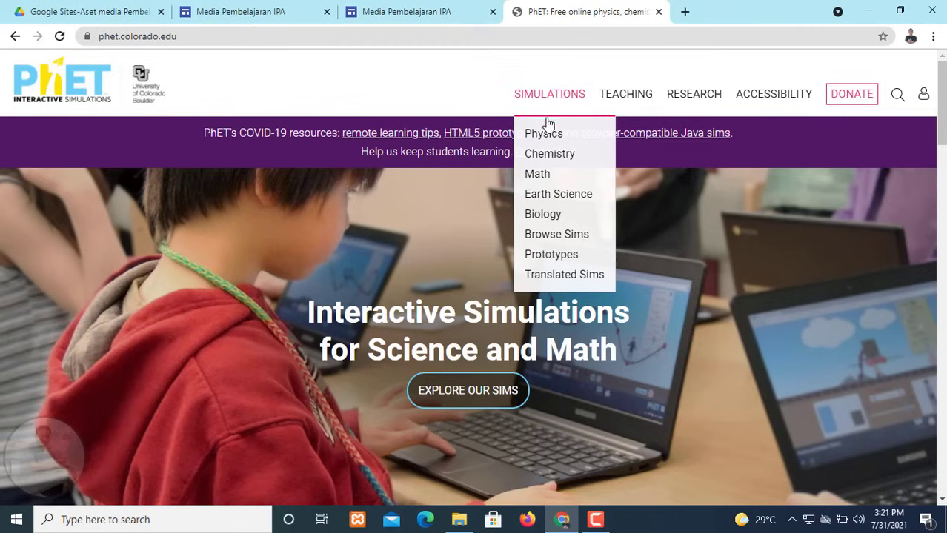
{"action": "left_click", "coordinate": [550, 160]}
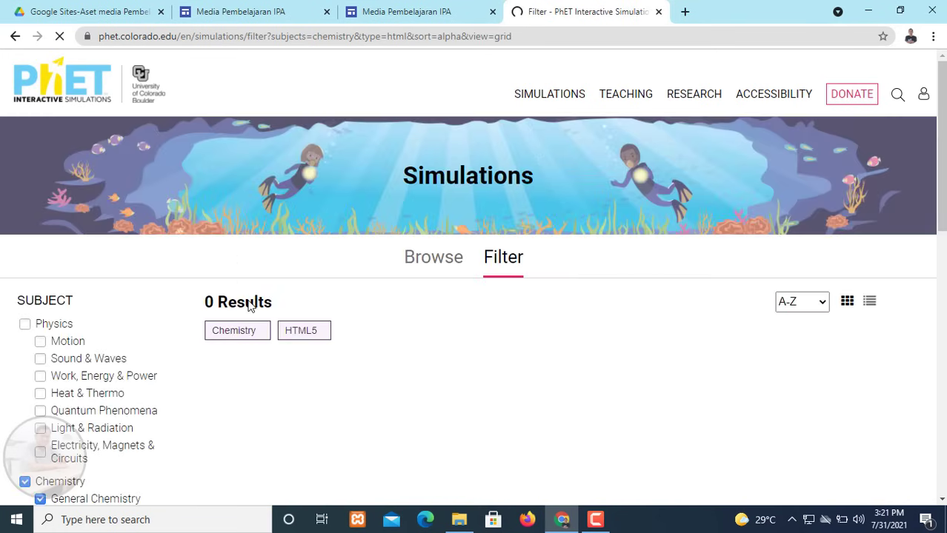
{"action": "scroll", "coordinate": [491, 338], "scroll_direction": "down", "scroll_amount": 1}
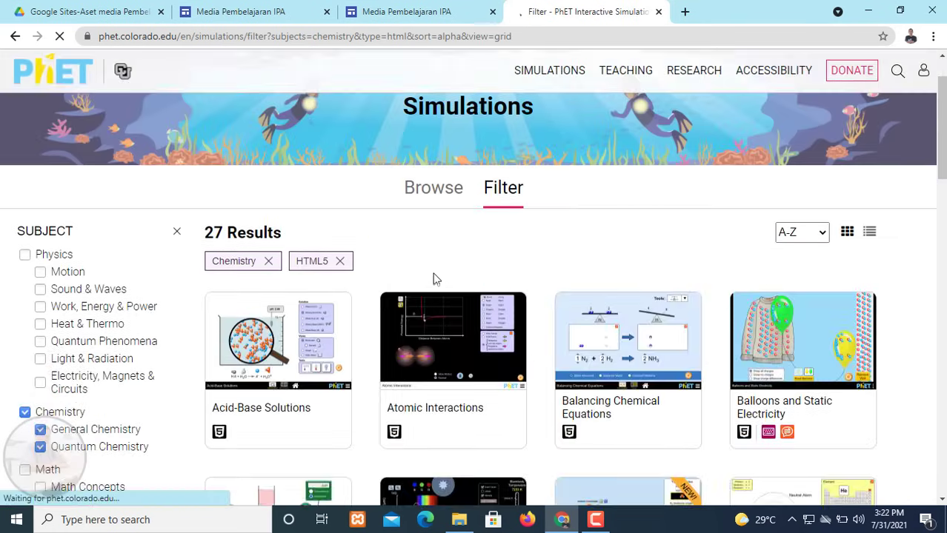
{"action": "scroll", "coordinate": [434, 280], "scroll_direction": "down", "scroll_amount": 3}
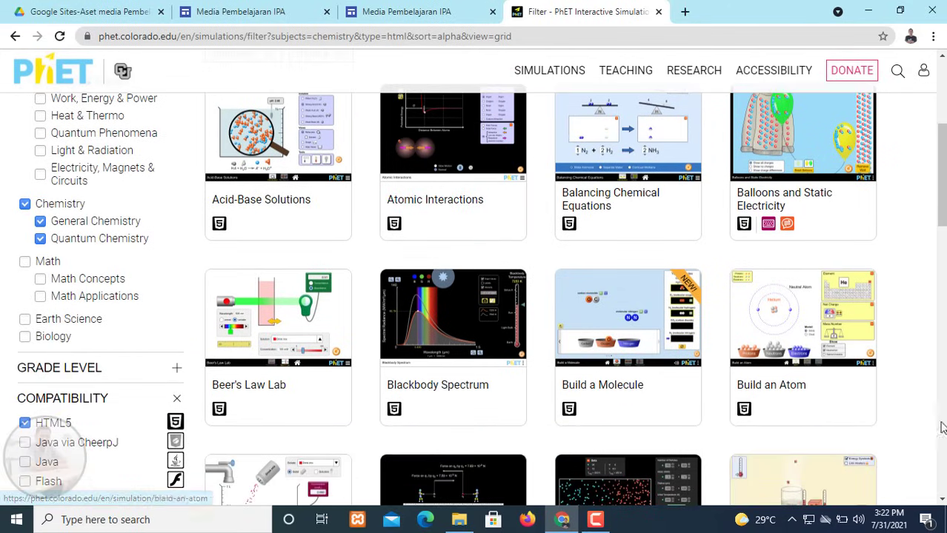
{"action": "scroll", "coordinate": [829, 400], "scroll_direction": "down", "scroll_amount": 2}
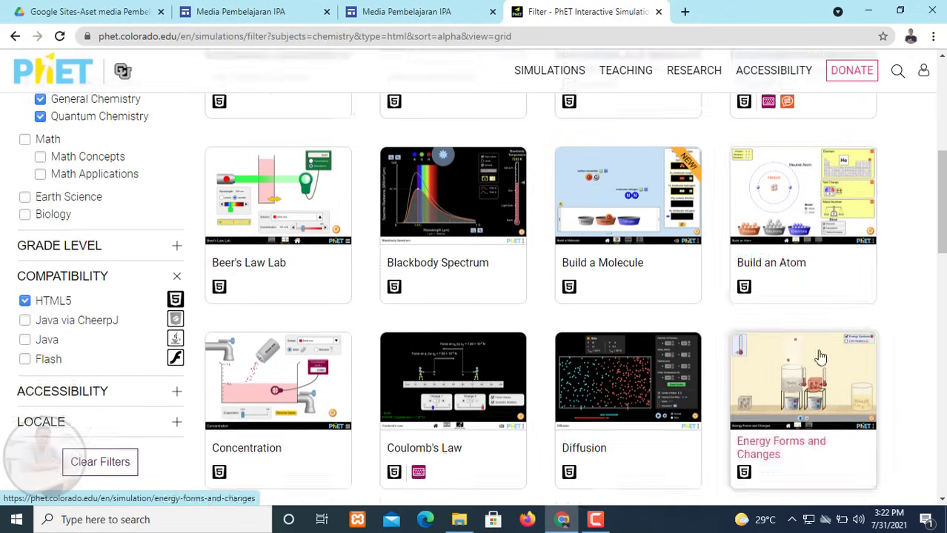
{"action": "left_click", "coordinate": [804, 235]}
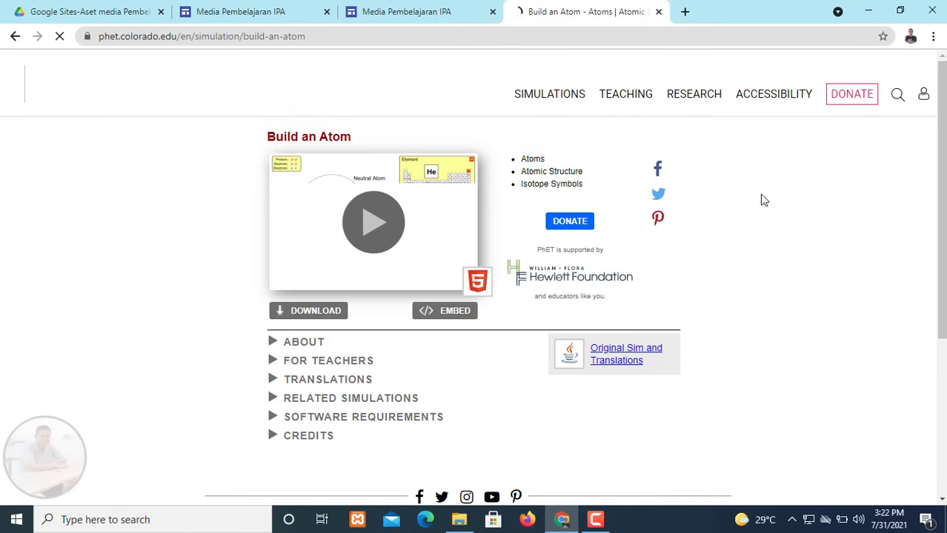
- Copy the iframe embed code of the "Build an Atom" simulation
{"action": "left_click", "coordinate": [219, 8]}
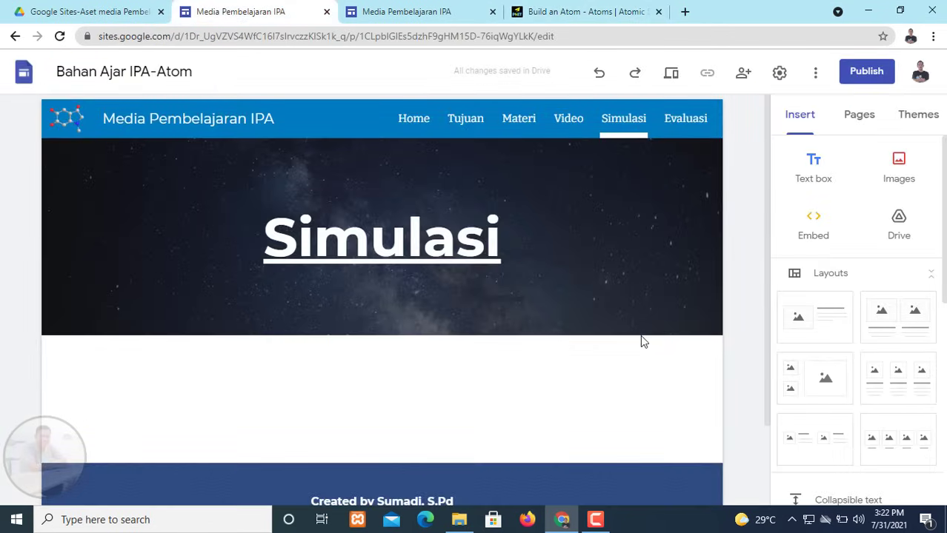
{"action": "left_click", "coordinate": [592, 7]}
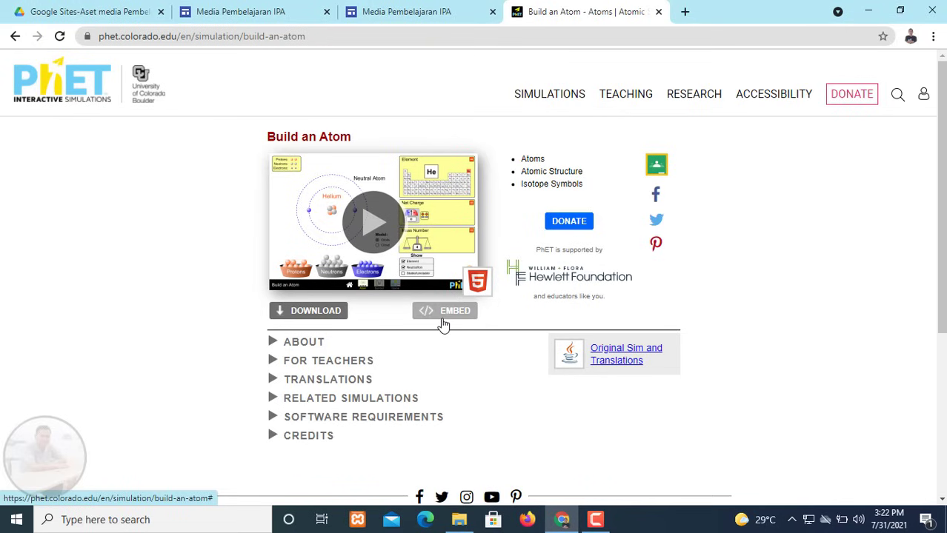
{"action": "left_click", "coordinate": [446, 317]}
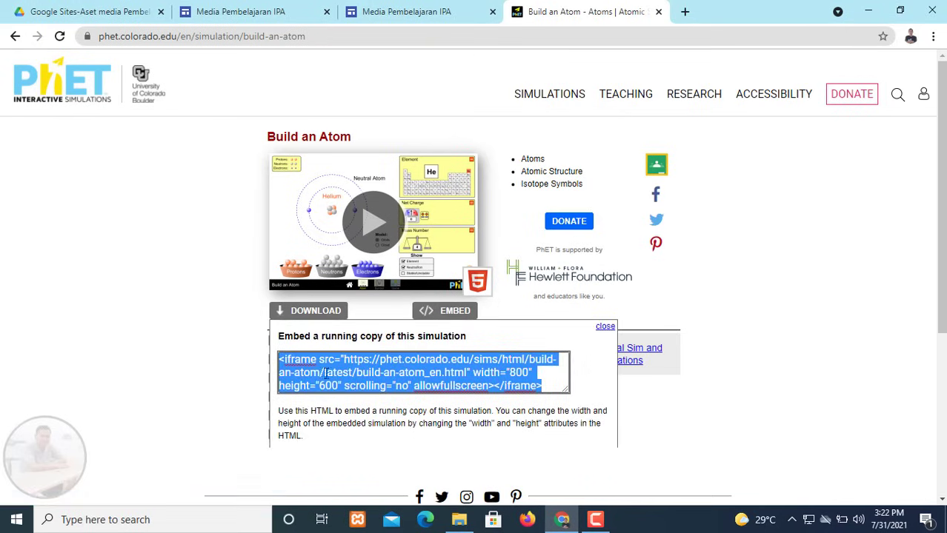
{"action": "scroll", "coordinate": [313, 375], "scroll_direction": "down", "scroll_amount": 1}
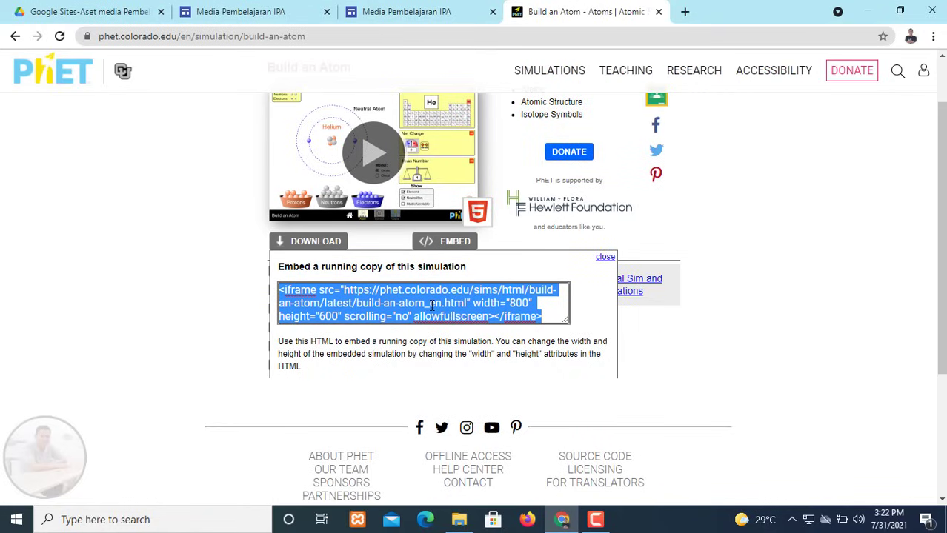
{"action": "right_click", "coordinate": [407, 303]}
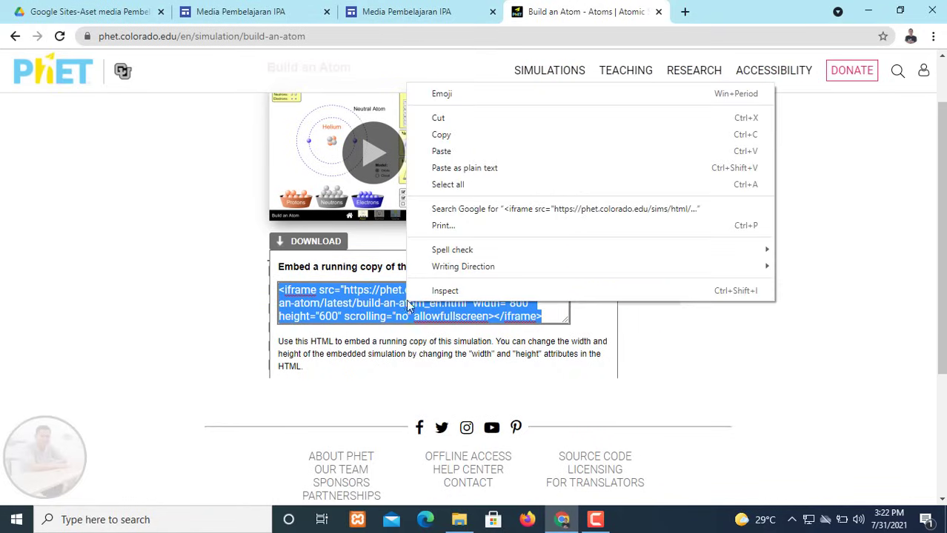
{"action": "left_click", "coordinate": [447, 141]}
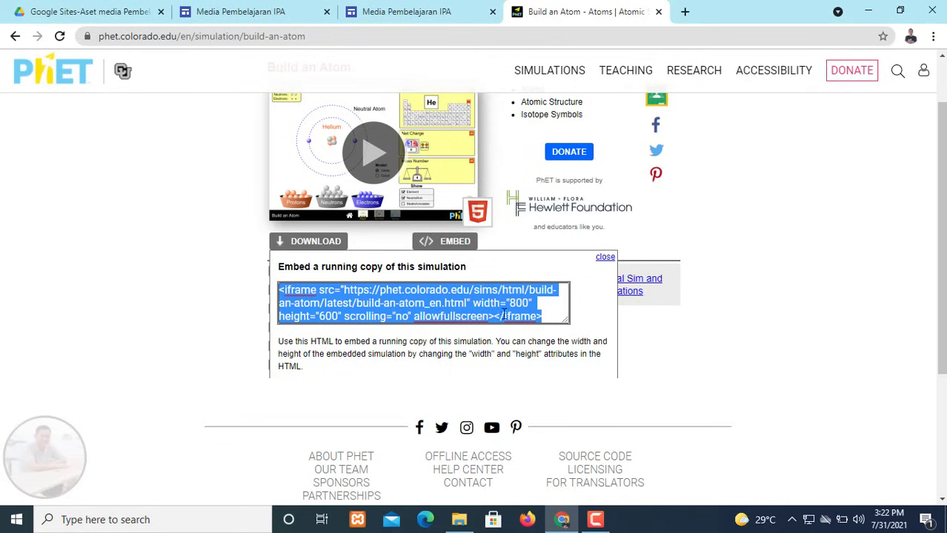
- Switch back to the site editor and embed the copied "Build an Atom" iframe code on the Simulasi page
{"action": "left_click", "coordinate": [185, 6]}
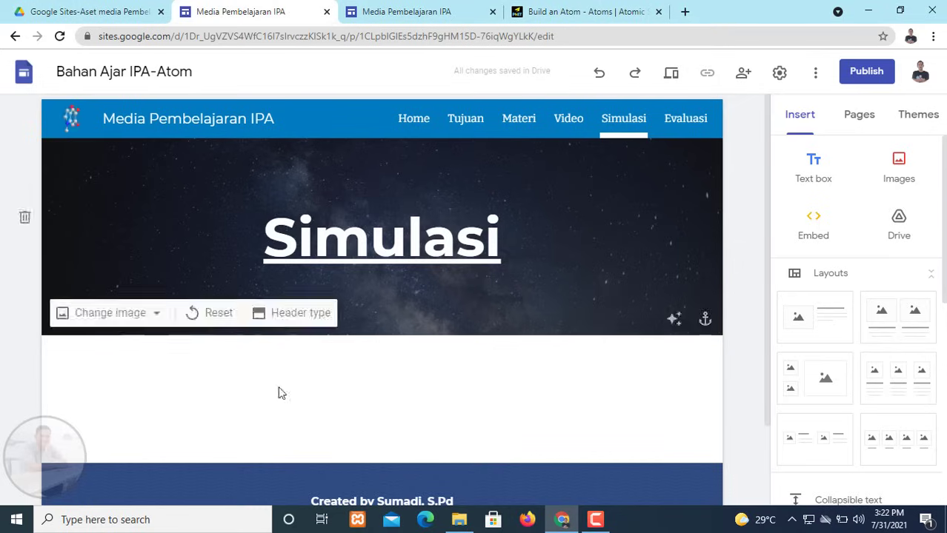
{"action": "left_click", "coordinate": [815, 233]}
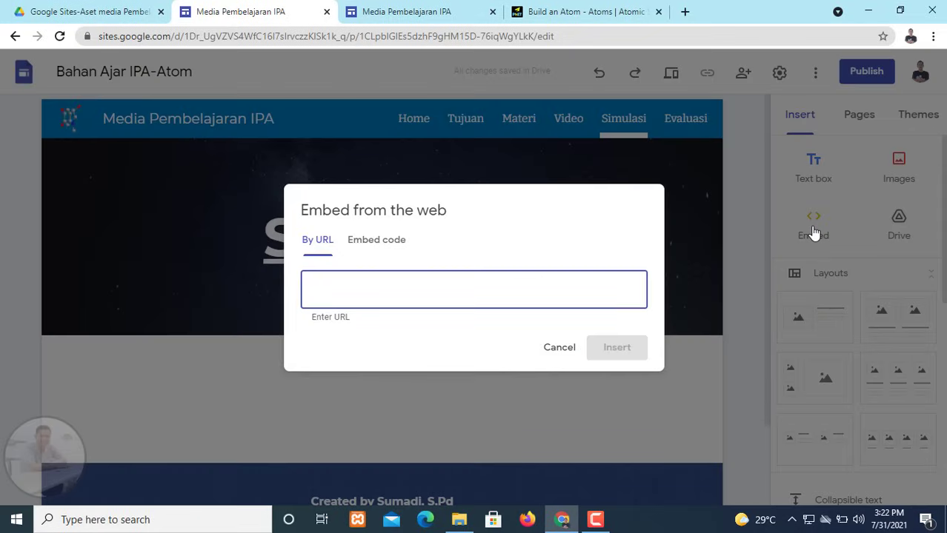
{"action": "left_click", "coordinate": [380, 244]}
{"action": "right_click", "coordinate": [332, 256]}
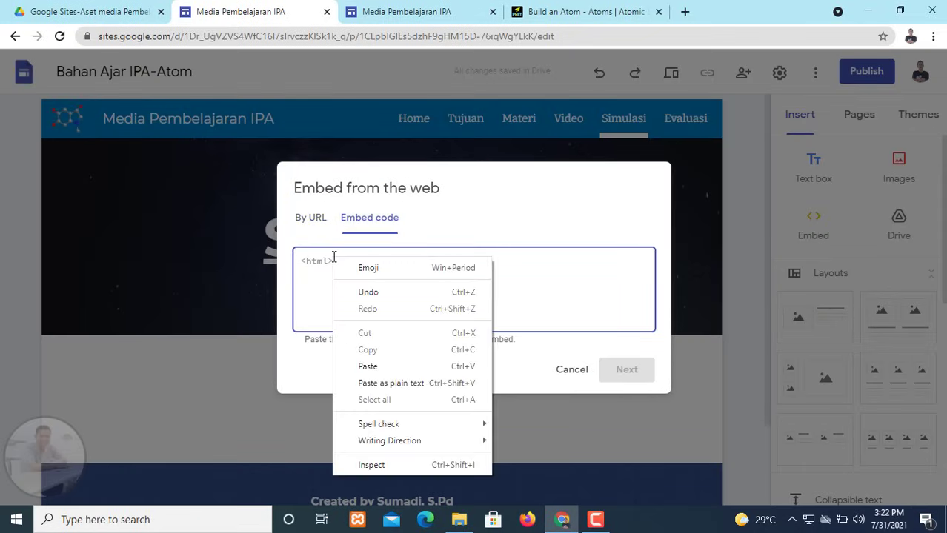
{"action": "left_click", "coordinate": [391, 367]}
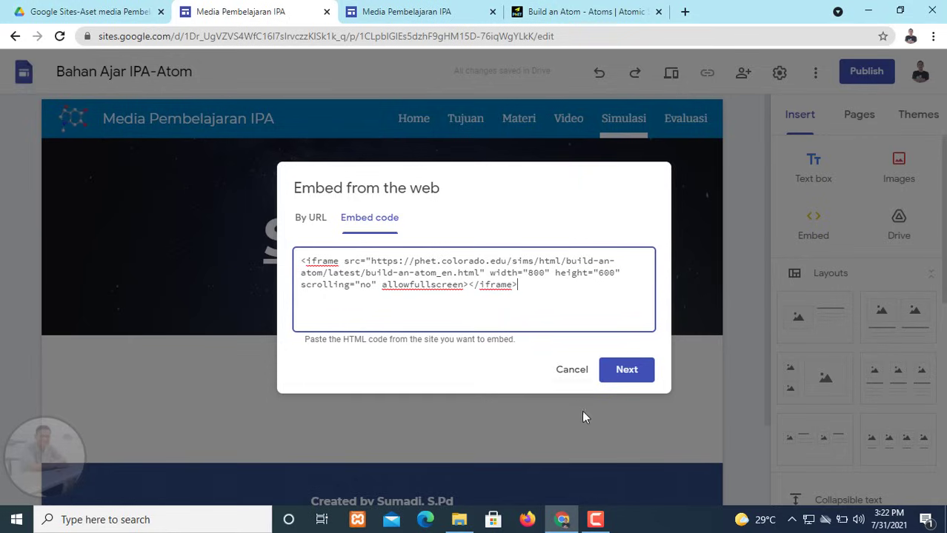
{"action": "left_click", "coordinate": [627, 370]}
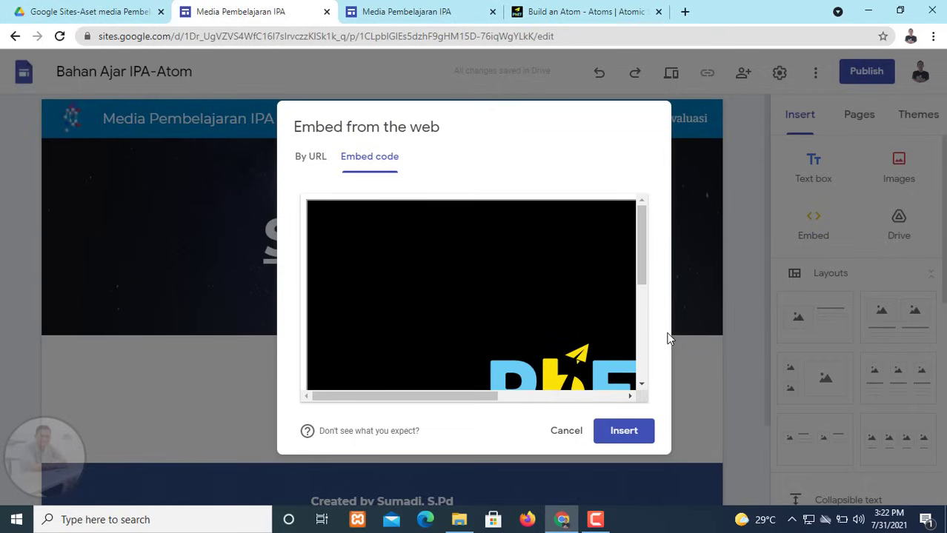
{"action": "left_click", "coordinate": [632, 437]}
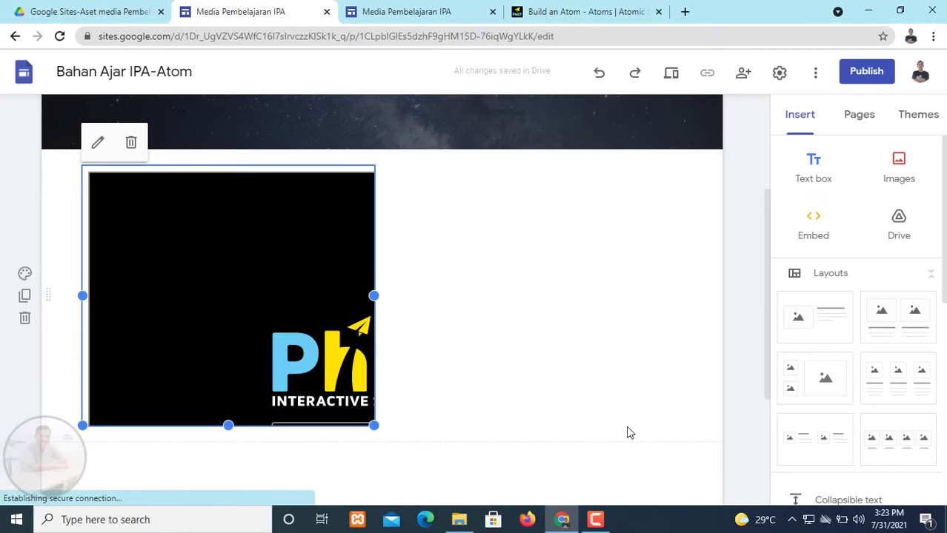
- Enlarge the embedded simulation in width and height until the whole "Build an Atom" start screen fits in its frame
{"action": "left_click_drag", "start_coordinate": [375, 296], "coordinate": [643, 362]}
{"action": "scroll", "coordinate": [381, 384], "scroll_direction": "down", "scroll_amount": 3}
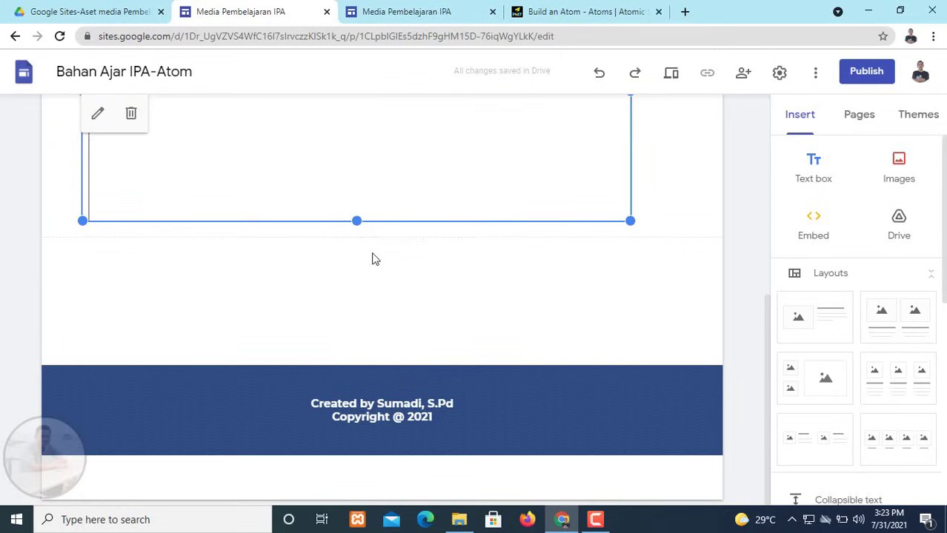
{"action": "left_click_drag", "start_coordinate": [358, 222], "coordinate": [431, 300]}
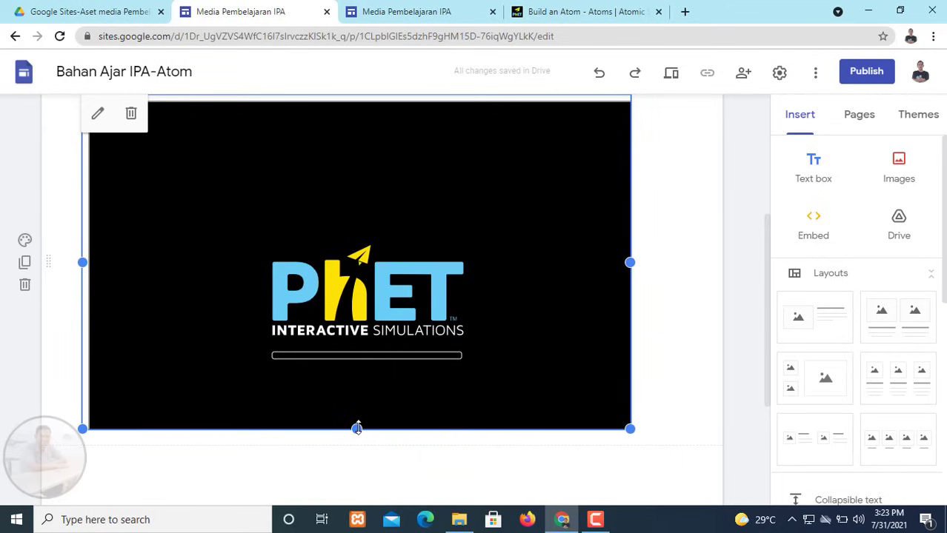
{"action": "left_click_drag", "start_coordinate": [356, 430], "coordinate": [346, 486]}
{"action": "scroll", "coordinate": [594, 351], "scroll_direction": "up", "scroll_amount": 2}
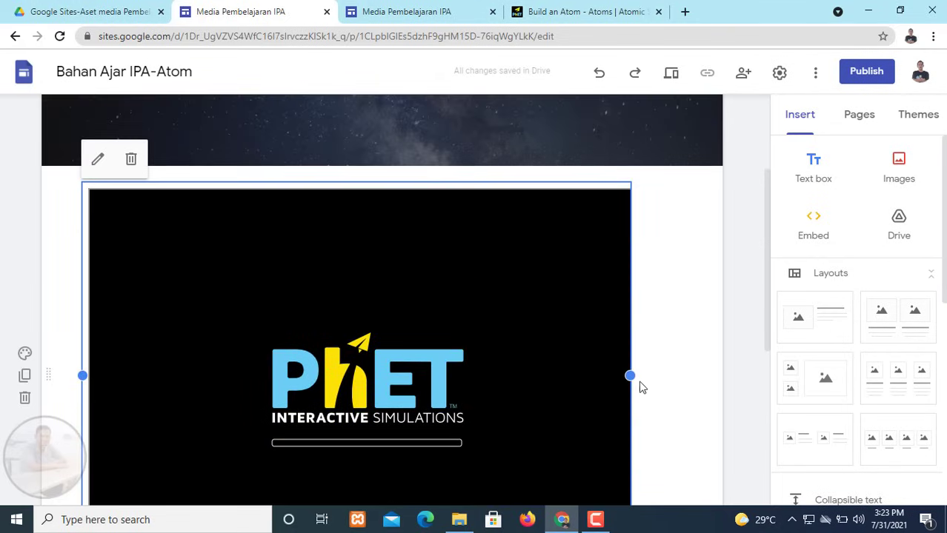
{"action": "mouse_move", "coordinate": [642, 387]}
{"action": "left_mouse_down"}
{"action": "mouse_move", "coordinate": [670, 387]}
{"action": "mouse_move", "coordinate": [677, 372]}
{"action": "mouse_move", "coordinate": [652, 377]}
{"action": "left_mouse_up"}
{"action": "scroll", "coordinate": [624, 364], "scroll_direction": "down", "scroll_amount": 1}
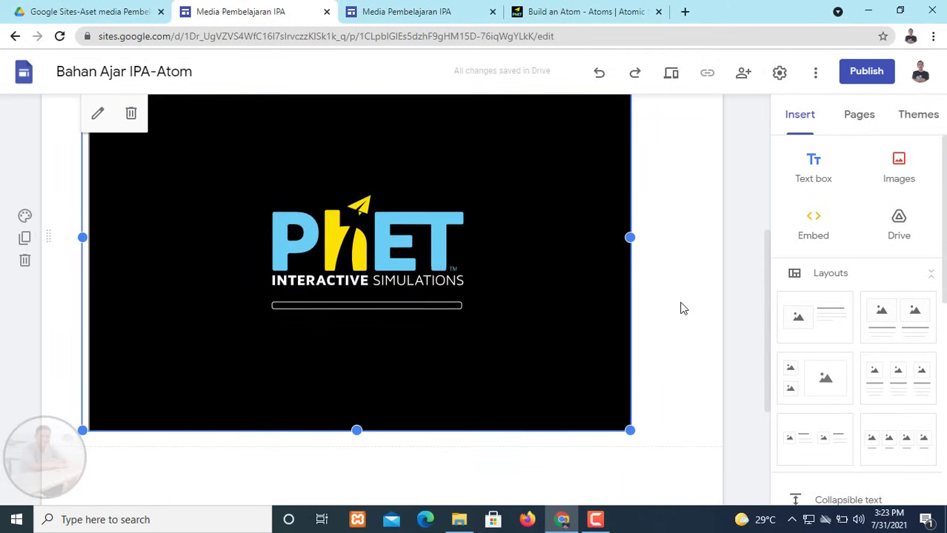
{"action": "scroll", "coordinate": [683, 309], "scroll_direction": "up", "scroll_amount": 2}
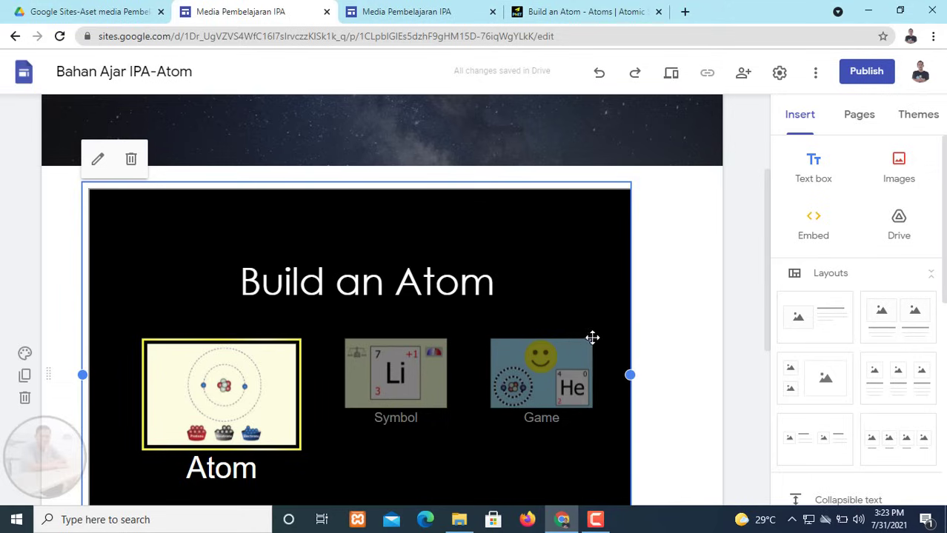
{"action": "scroll", "coordinate": [591, 336], "scroll_direction": "down", "scroll_amount": 2}
{"action": "scroll", "coordinate": [661, 244], "scroll_direction": "up", "scroll_amount": 1}
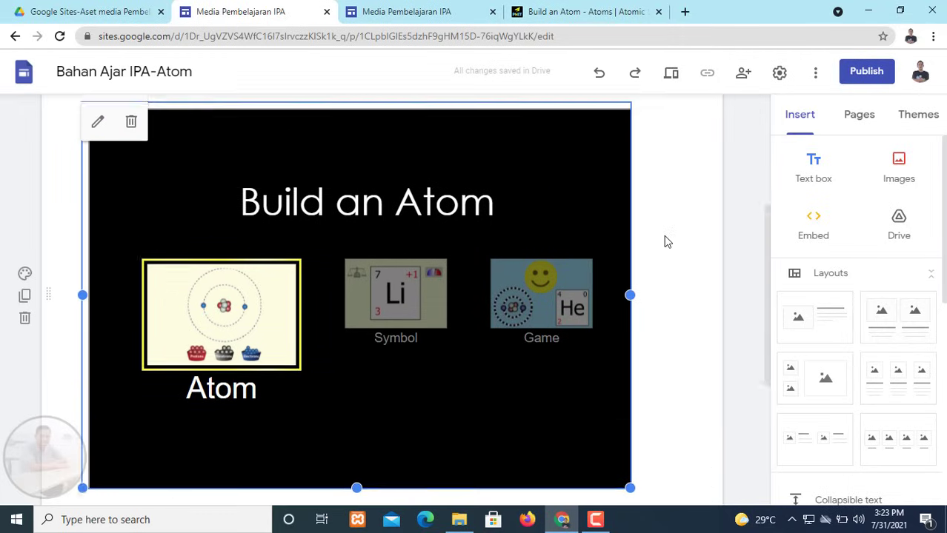
- Preview the Simulasi page and test the embedded simulation's Atom screen by placing one electron in the atom
{"action": "left_click", "coordinate": [670, 74]}
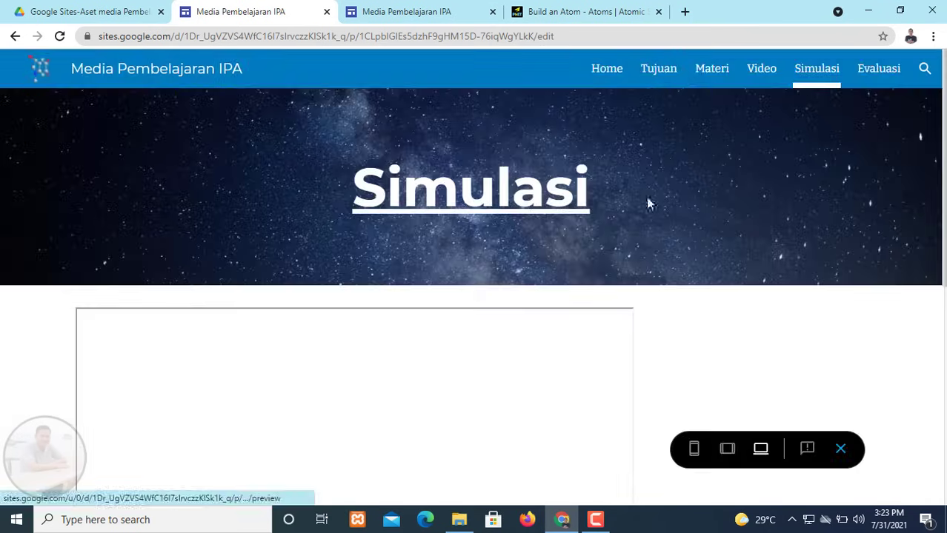
{"action": "scroll", "coordinate": [711, 266], "scroll_direction": "down", "scroll_amount": 3}
{"action": "scroll", "coordinate": [693, 268], "scroll_direction": "down", "scroll_amount": 2}
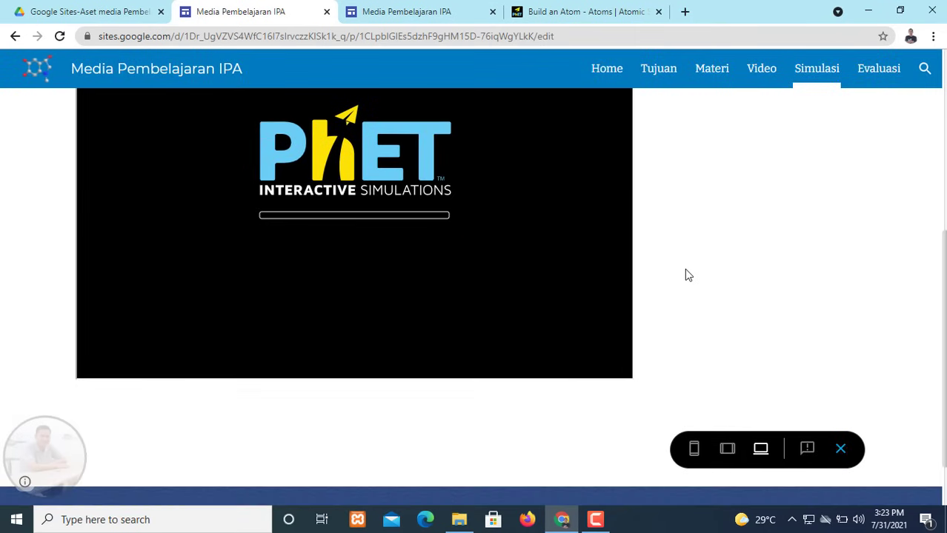
{"action": "scroll", "coordinate": [684, 268], "scroll_direction": "up", "scroll_amount": 1}
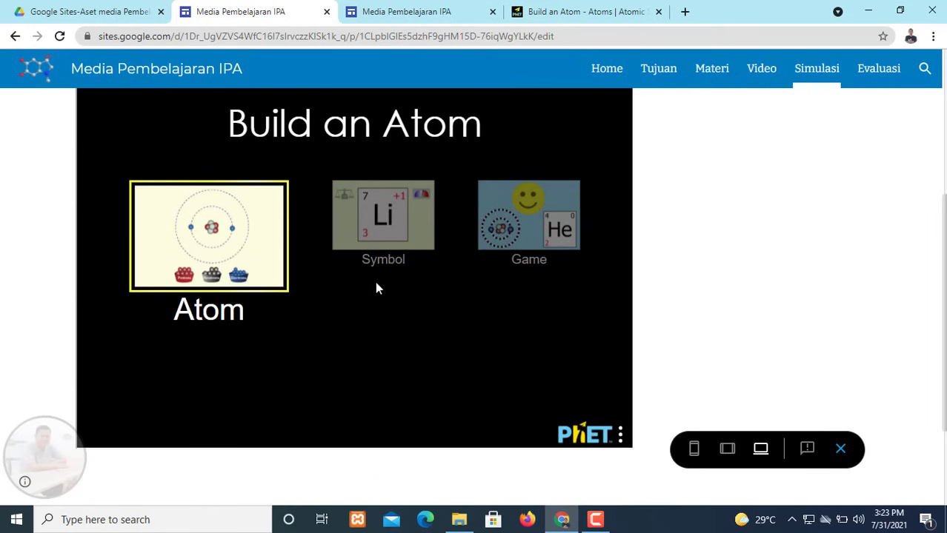
{"action": "left_click", "coordinate": [231, 230]}
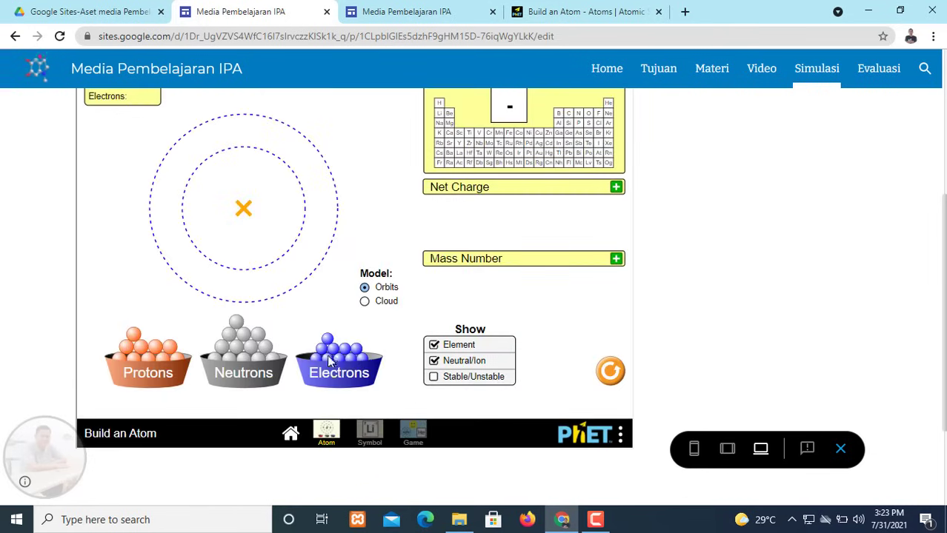
{"action": "left_click_drag", "start_coordinate": [330, 359], "coordinate": [267, 206]}
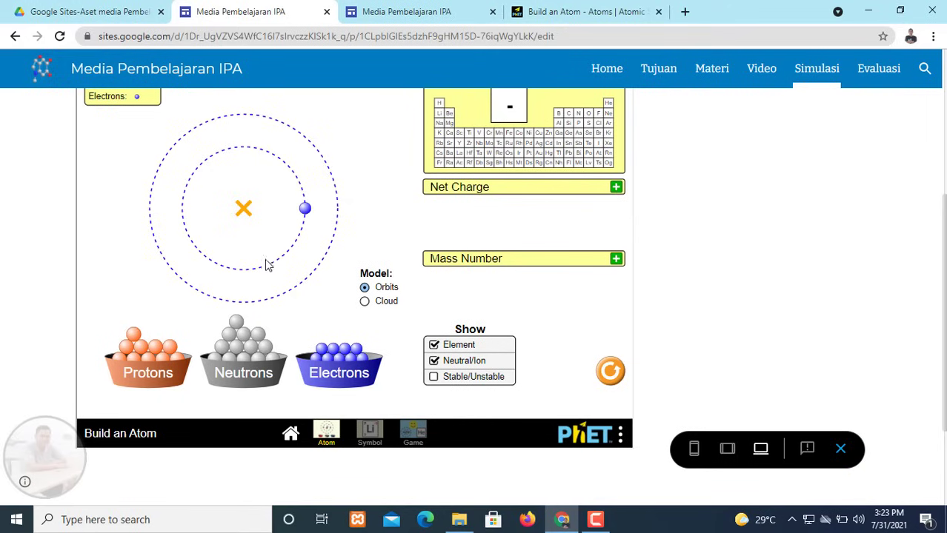
- Test the previewed simulation by adding one neutron and one proton to the atom, and exit the preview
{"action": "left_click_drag", "start_coordinate": [238, 323], "coordinate": [213, 232]}
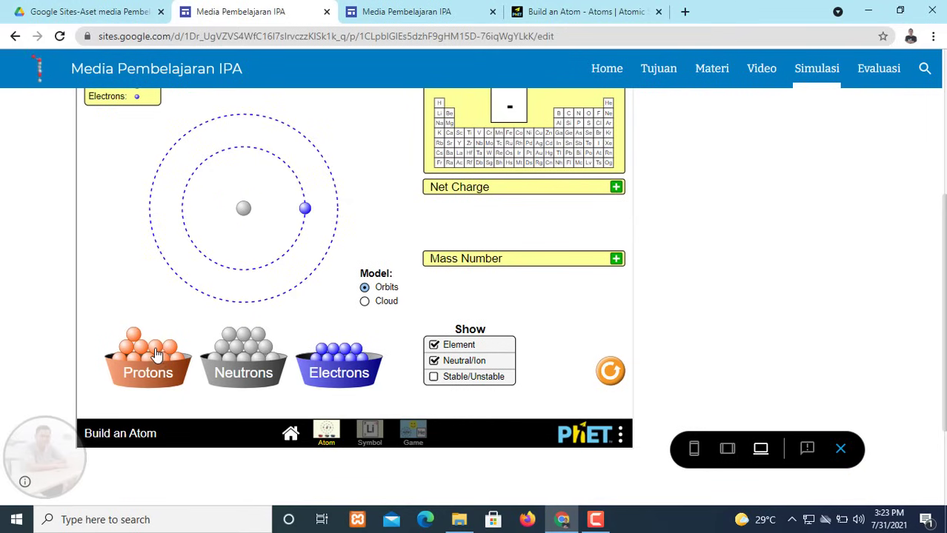
{"action": "left_click_drag", "start_coordinate": [155, 354], "coordinate": [239, 229]}
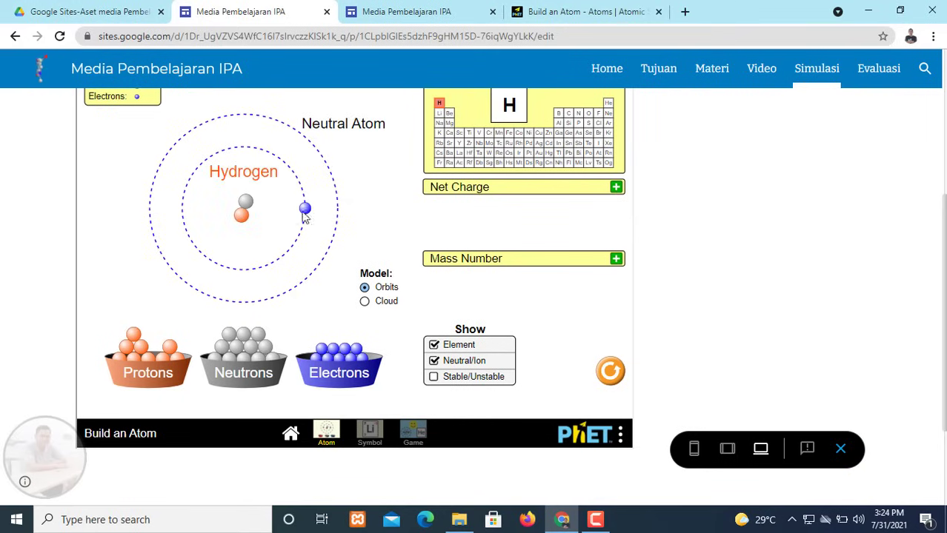
{"action": "scroll", "coordinate": [741, 278], "scroll_direction": "up", "scroll_amount": 2}
{"action": "scroll", "coordinate": [661, 306], "scroll_direction": "down", "scroll_amount": 1}
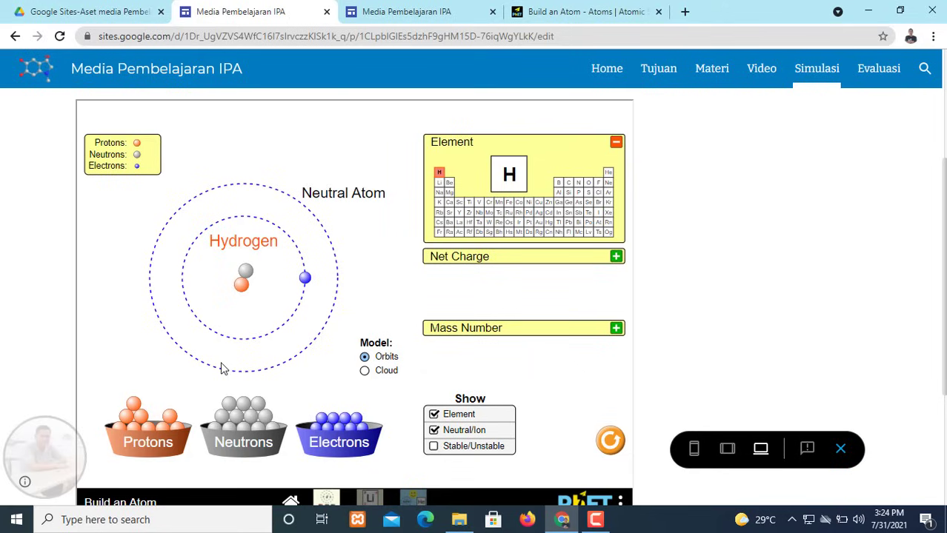
{"action": "left_click", "coordinate": [841, 451]}
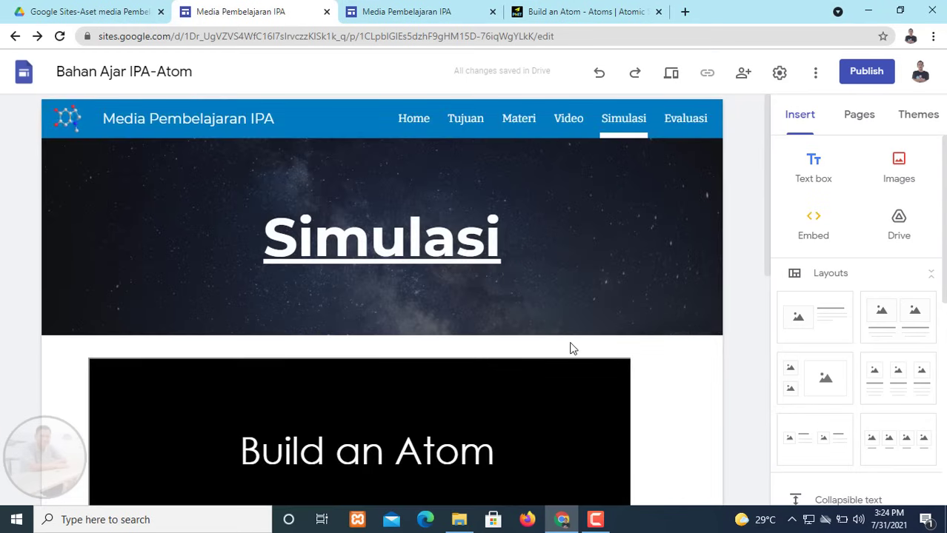
- Open the Evaluasi page and insert the Google Form "SOAL ATOM, MOLEKUL DAN ION" below its header
{"action": "mouse_move", "coordinate": [674, 271]}
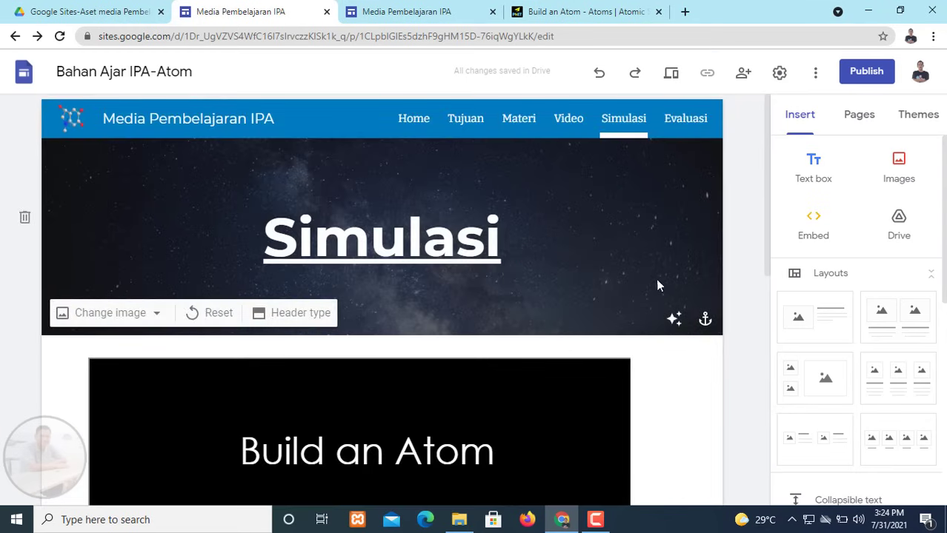
{"action": "left_click", "coordinate": [695, 123]}
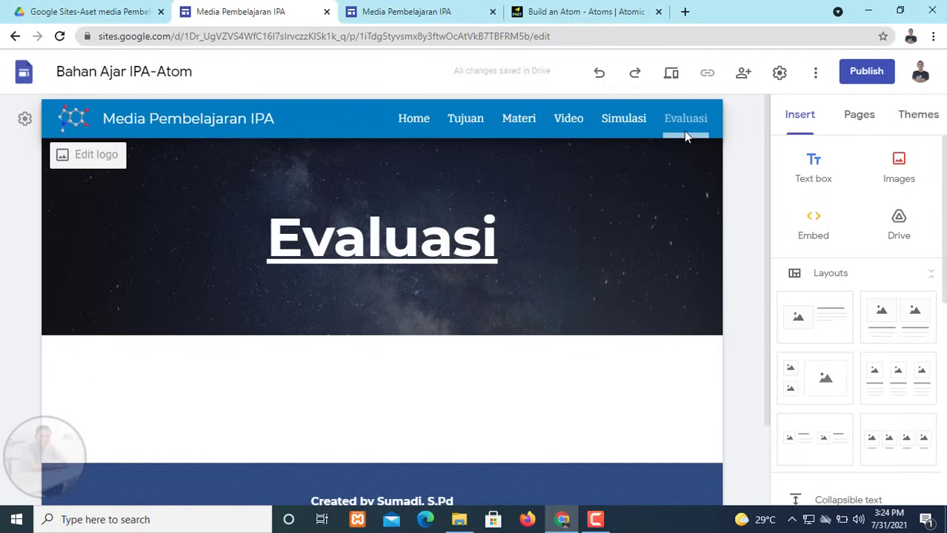
{"action": "left_click", "coordinate": [676, 140]}
{"action": "scroll", "coordinate": [602, 180], "scroll_direction": "down", "scroll_amount": 1}
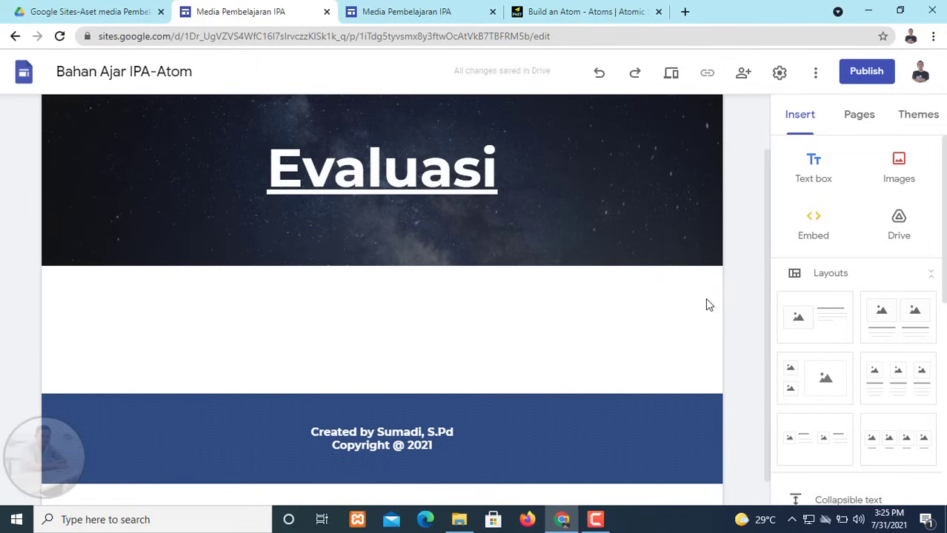
{"action": "scroll", "coordinate": [707, 299], "scroll_direction": "down", "scroll_amount": 1}
{"action": "scroll", "coordinate": [857, 320], "scroll_direction": "down", "scroll_amount": 2}
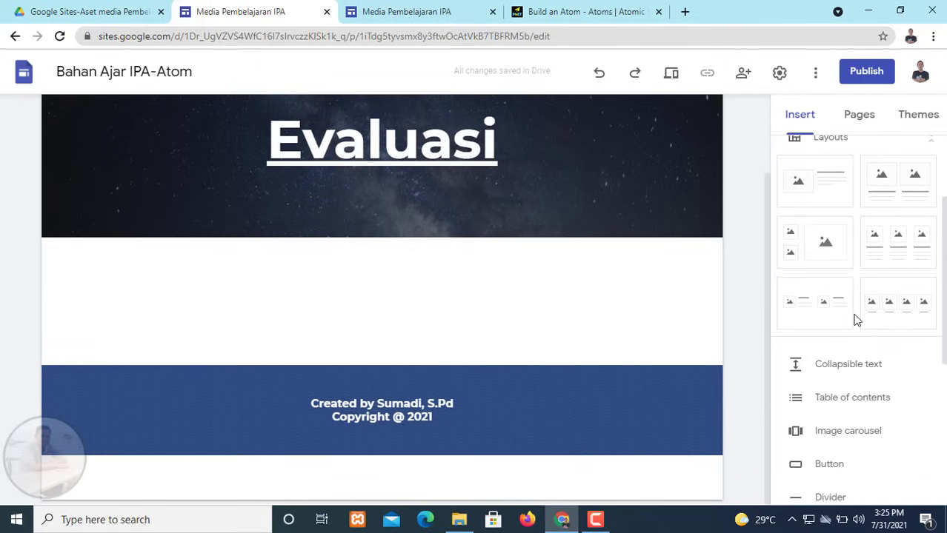
{"action": "scroll", "coordinate": [856, 319], "scroll_direction": "down", "scroll_amount": 4}
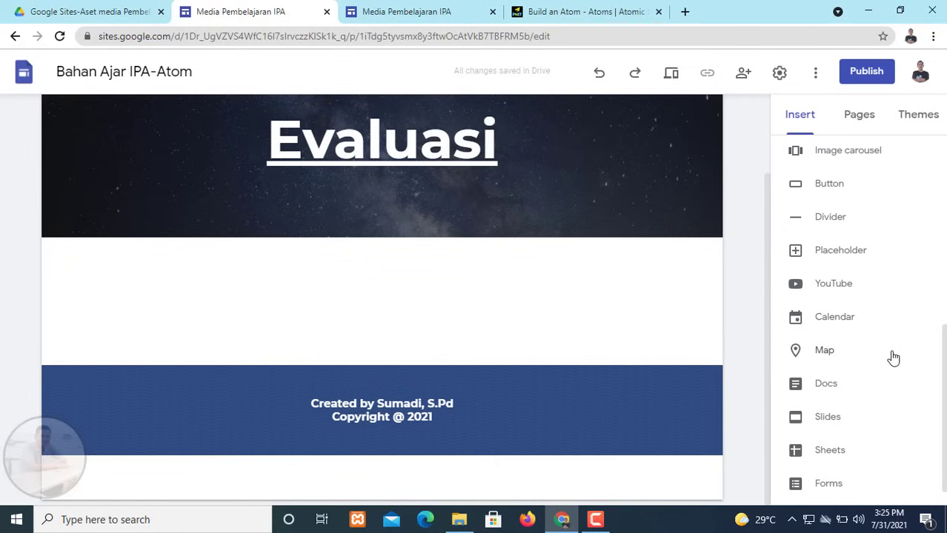
{"action": "scroll", "coordinate": [863, 441], "scroll_direction": "down", "scroll_amount": 1}
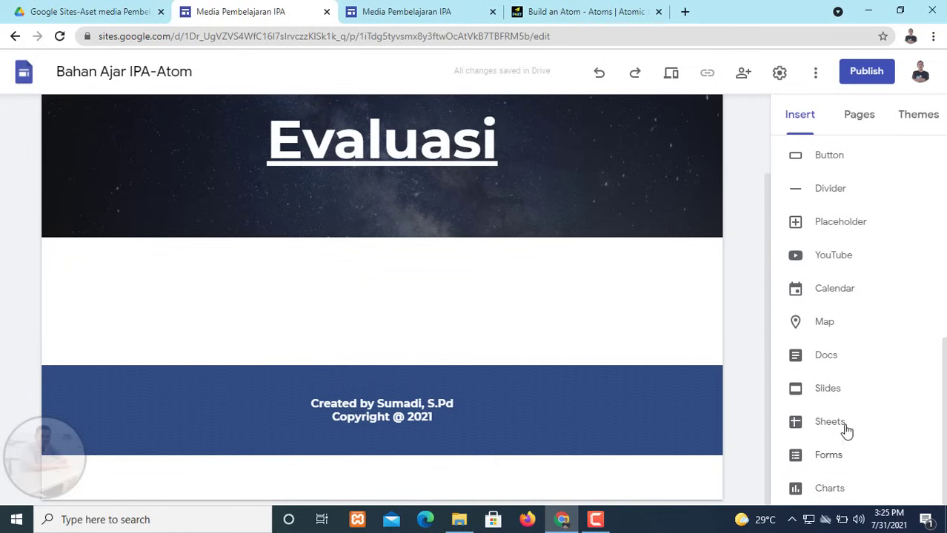
{"action": "left_click", "coordinate": [826, 466]}
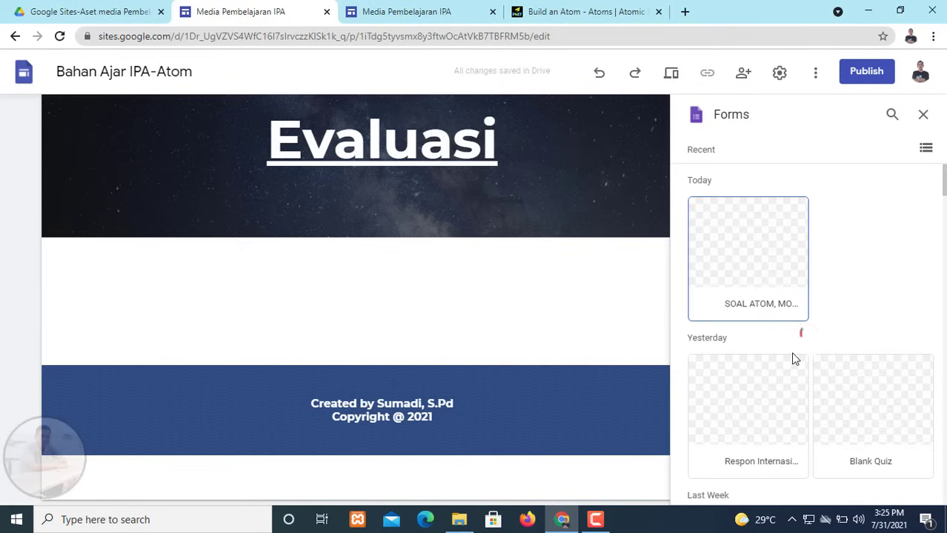
{"action": "left_click", "coordinate": [768, 276]}
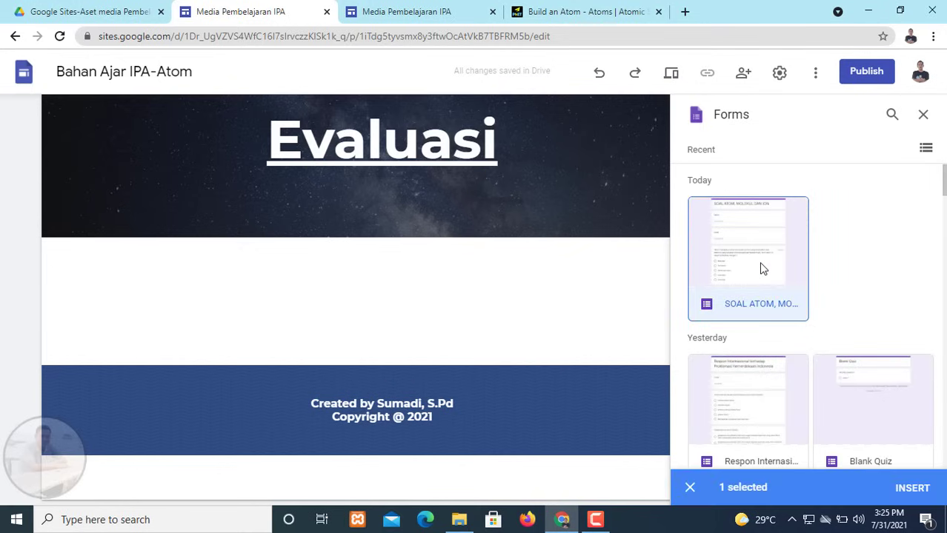
{"action": "left_click", "coordinate": [912, 489]}
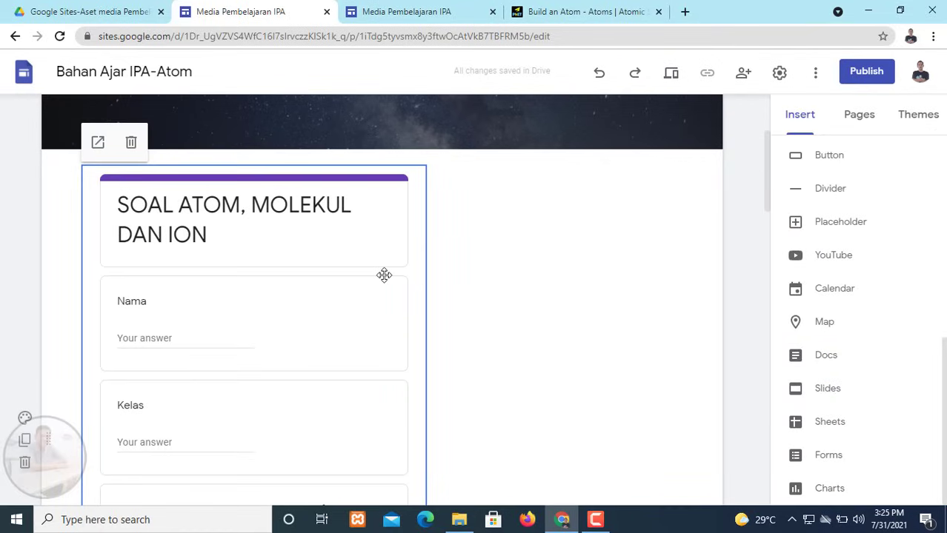
- Shorten the inserted form's frame, make it slightly wider and centre it on the page
{"action": "scroll", "coordinate": [367, 278], "scroll_direction": "down", "scroll_amount": 2}
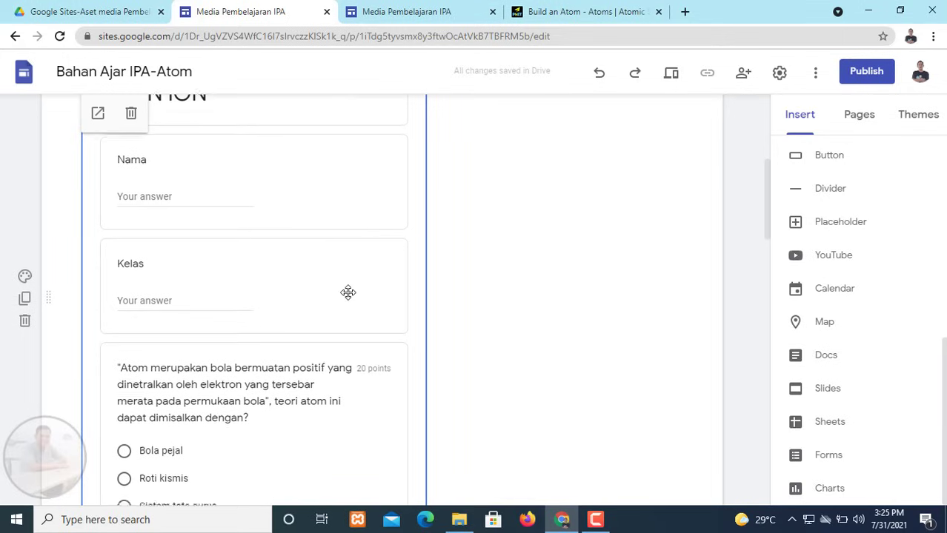
{"action": "scroll", "coordinate": [348, 292], "scroll_direction": "down", "scroll_amount": 15}
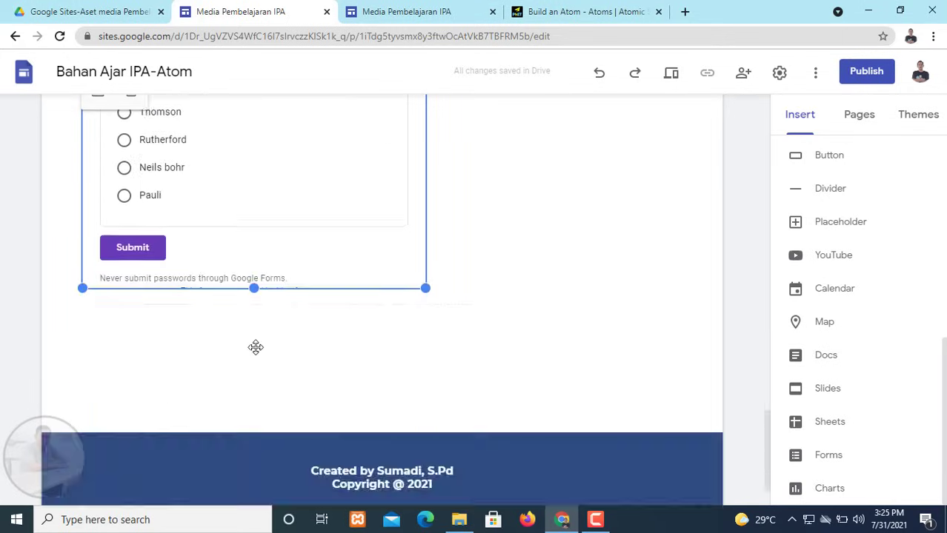
{"action": "scroll", "coordinate": [252, 346], "scroll_direction": "up", "scroll_amount": 3}
{"action": "left_click_drag", "start_coordinate": [252, 432], "coordinate": [301, 102]}
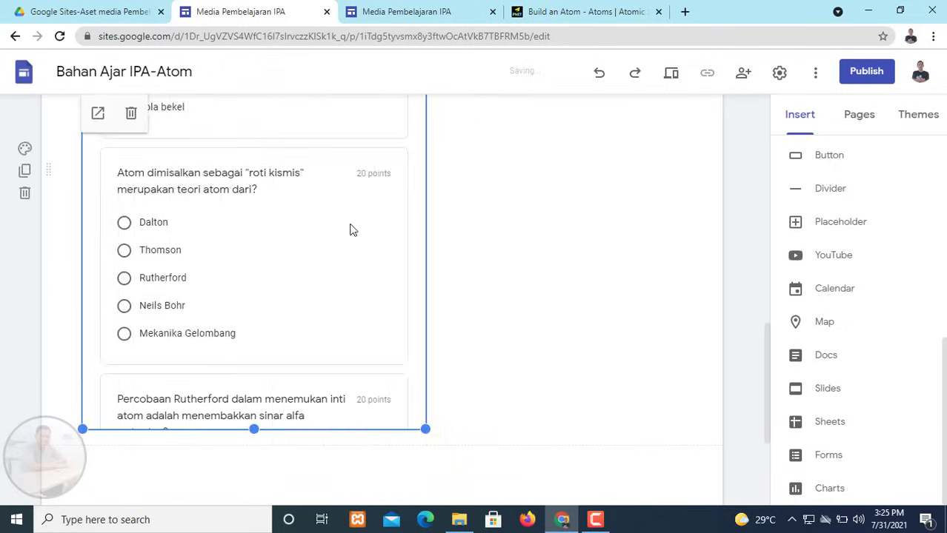
{"action": "left_click_drag", "start_coordinate": [351, 228], "coordinate": [369, 229]}
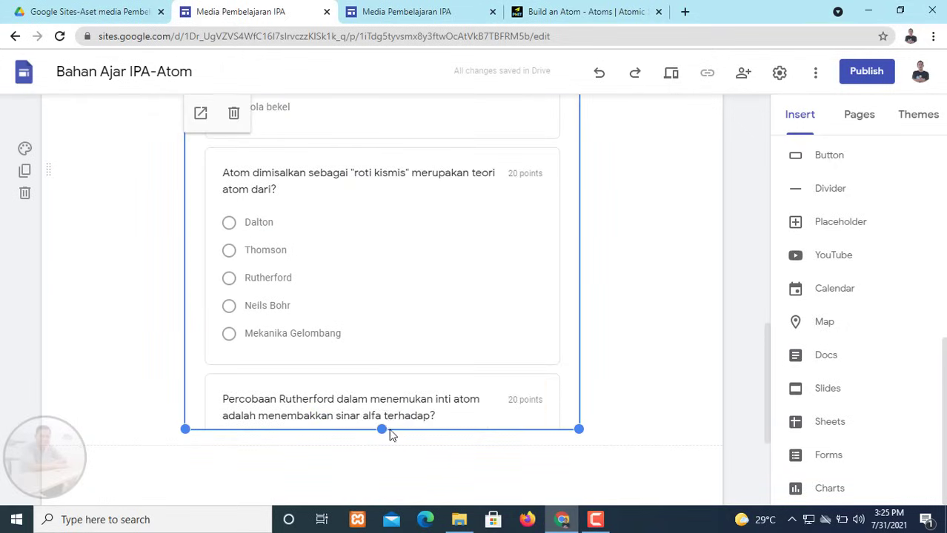
- Reduce the form frame's height further until it ends just below the Kelas question
{"action": "scroll", "coordinate": [406, 463], "scroll_direction": "down", "scroll_amount": 3}
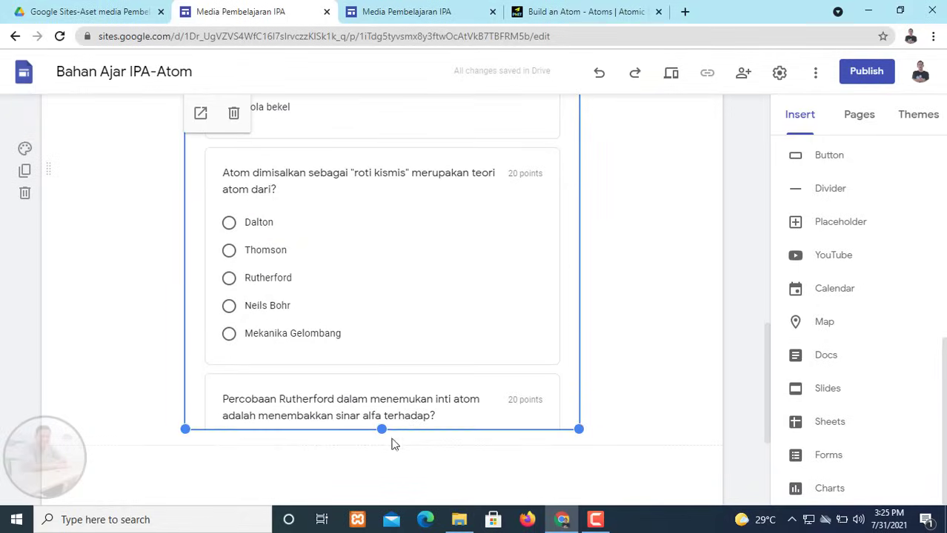
{"action": "left_click_drag", "start_coordinate": [381, 430], "coordinate": [389, 245]}
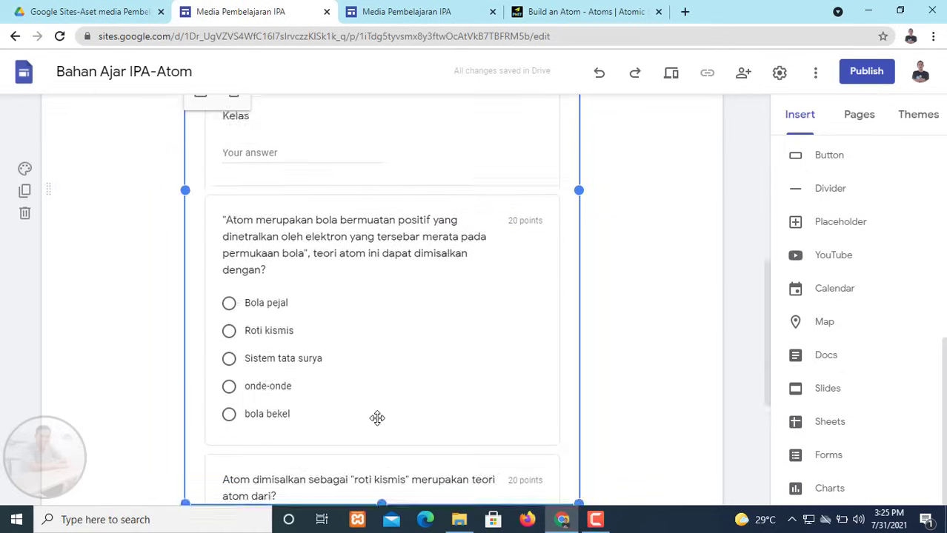
{"action": "left_click_drag", "start_coordinate": [384, 171], "coordinate": [416, 183]}
{"action": "scroll", "coordinate": [414, 296], "scroll_direction": "up", "scroll_amount": 3}
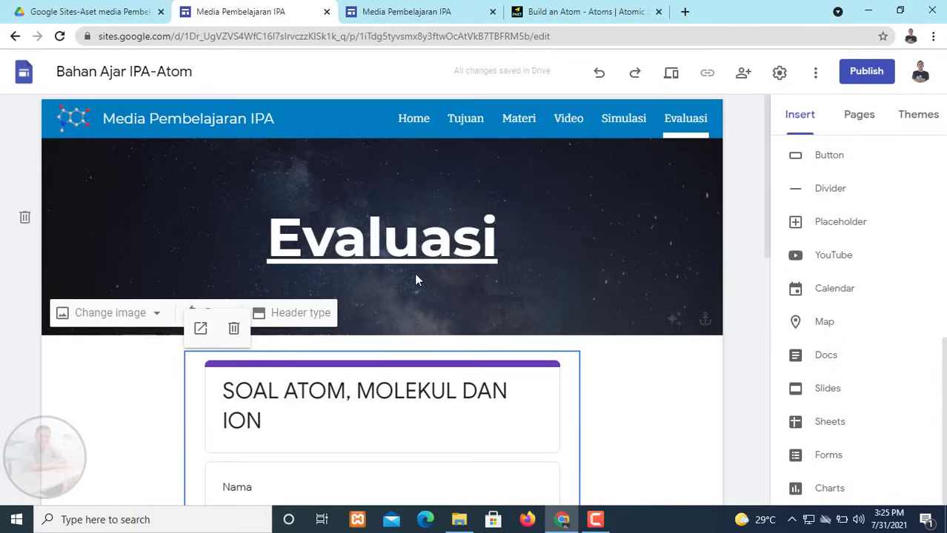
{"action": "scroll", "coordinate": [378, 384], "scroll_direction": "down", "scroll_amount": 5}
{"action": "left_click_drag", "start_coordinate": [380, 185], "coordinate": [374, 104]}
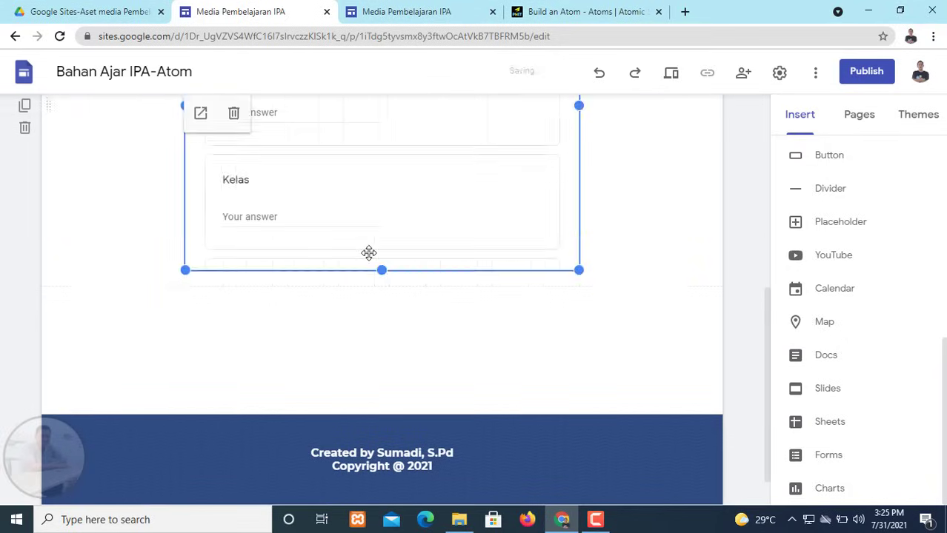
- Preview the Evaluasi page, check that the embedded form scrolls within its frame, and exit the preview
{"action": "scroll", "coordinate": [400, 296], "scroll_direction": "up", "scroll_amount": 3}
{"action": "scroll", "coordinate": [622, 376], "scroll_direction": "up", "scroll_amount": 1}
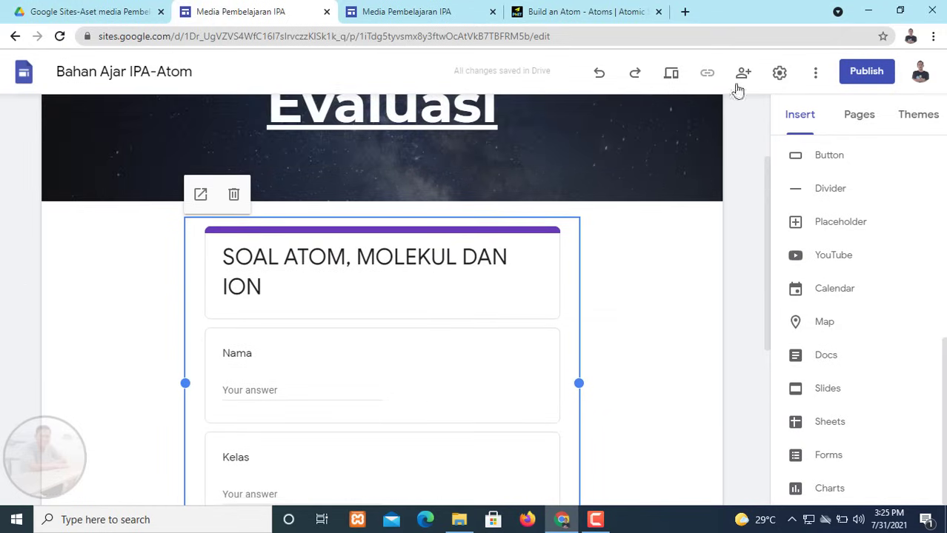
{"action": "left_click", "coordinate": [673, 74]}
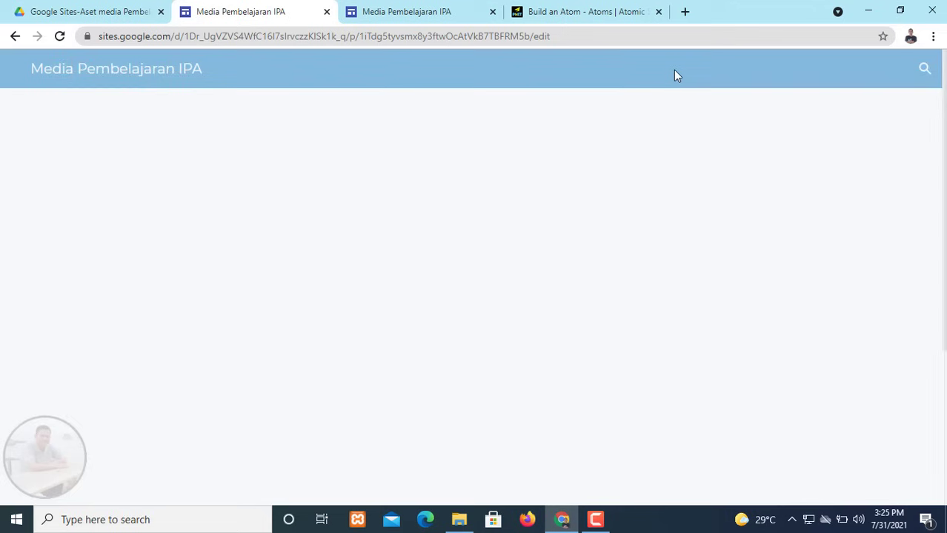
{"action": "scroll", "coordinate": [559, 320], "scroll_direction": "down", "scroll_amount": 2}
{"action": "scroll", "coordinate": [757, 322], "scroll_direction": "down", "scroll_amount": 3}
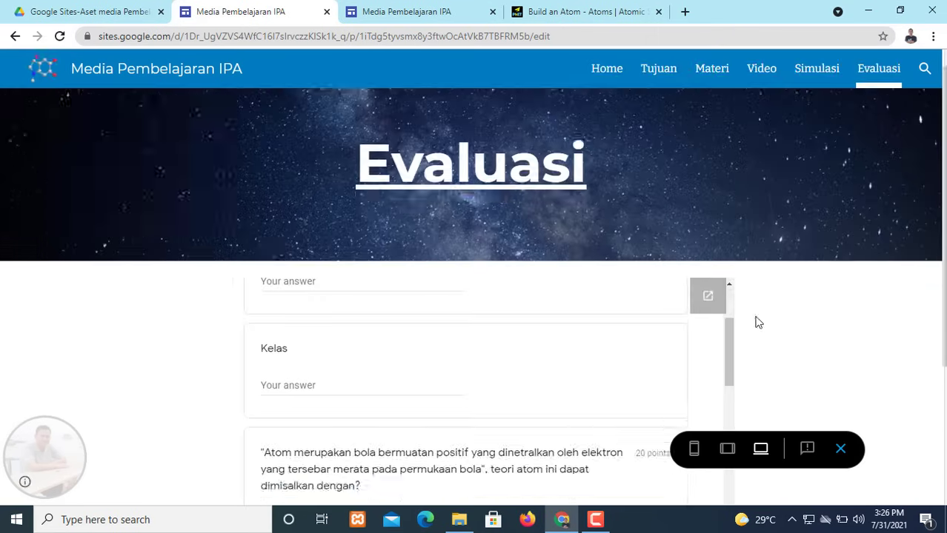
{"action": "left_click_drag", "start_coordinate": [729, 191], "coordinate": [719, 138]}
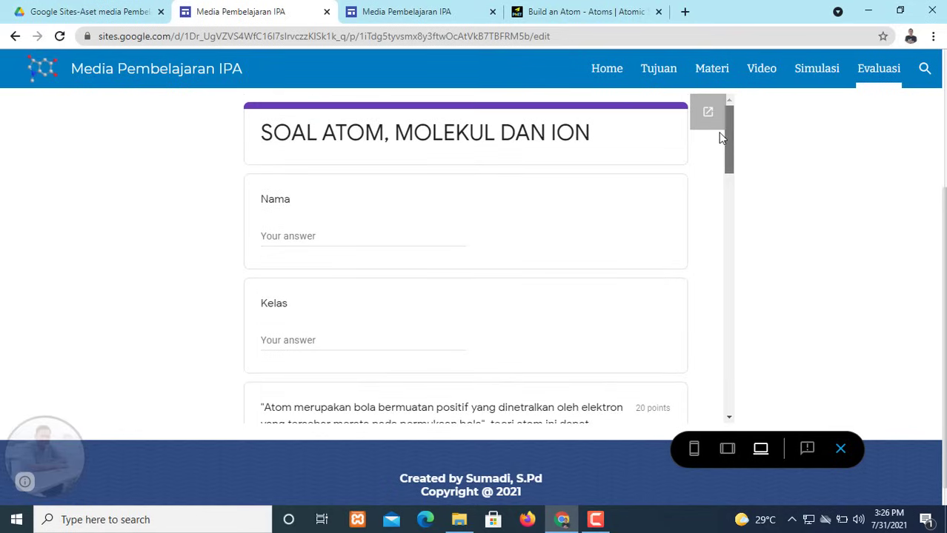
{"action": "left_click", "coordinate": [841, 449]}
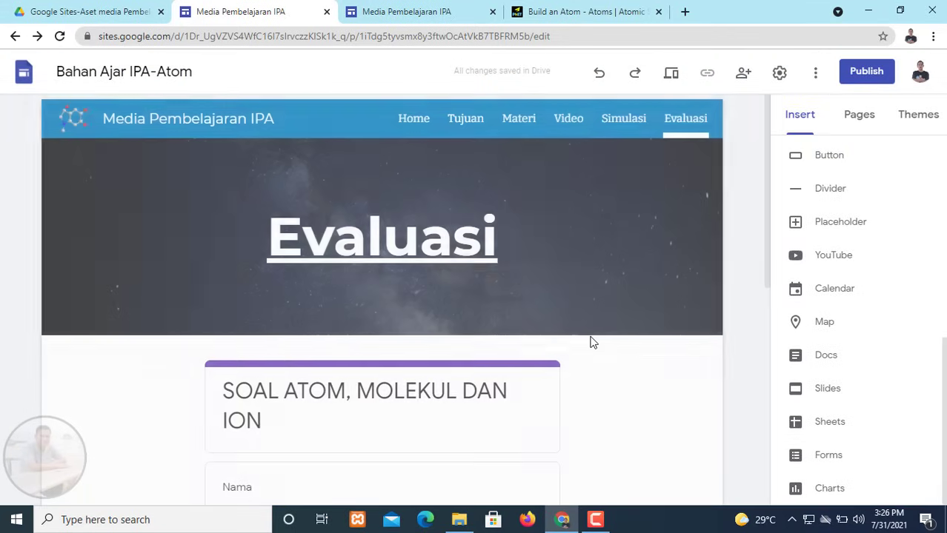
- Insert the spreadsheet "SOAL ATOM, MOLEKUL DAN ION (Responses)" below the form on the Evaluasi page
{"action": "scroll", "coordinate": [589, 340], "scroll_direction": "down", "scroll_amount": 5}
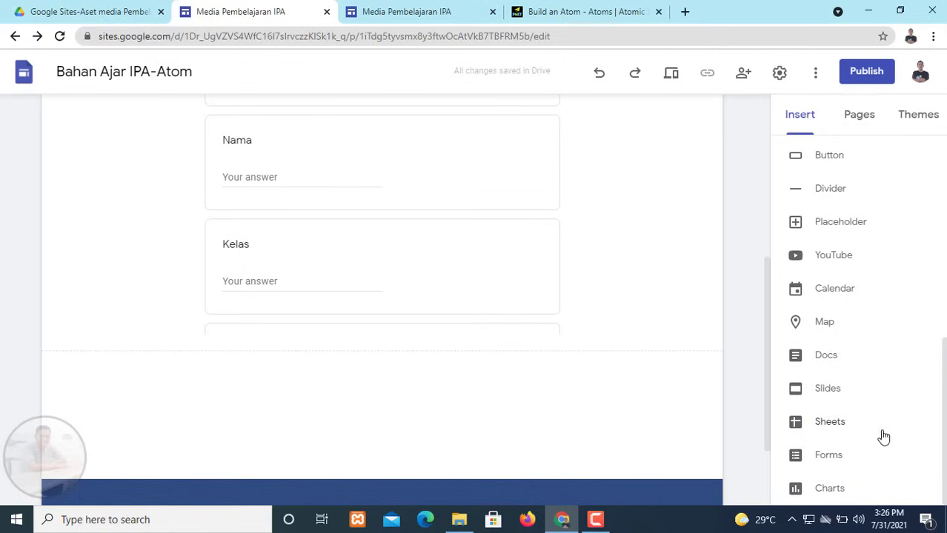
{"action": "left_click", "coordinate": [830, 422]}
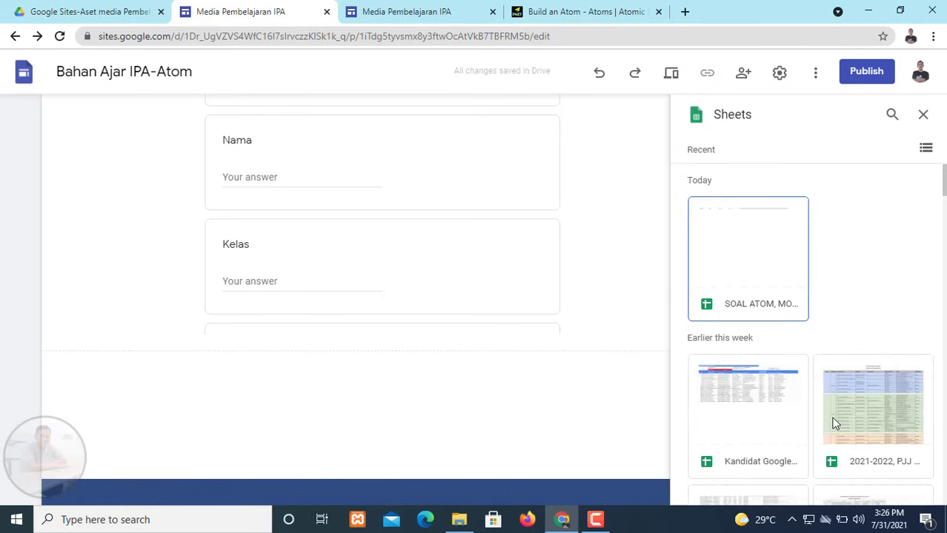
{"action": "left_click", "coordinate": [769, 255]}
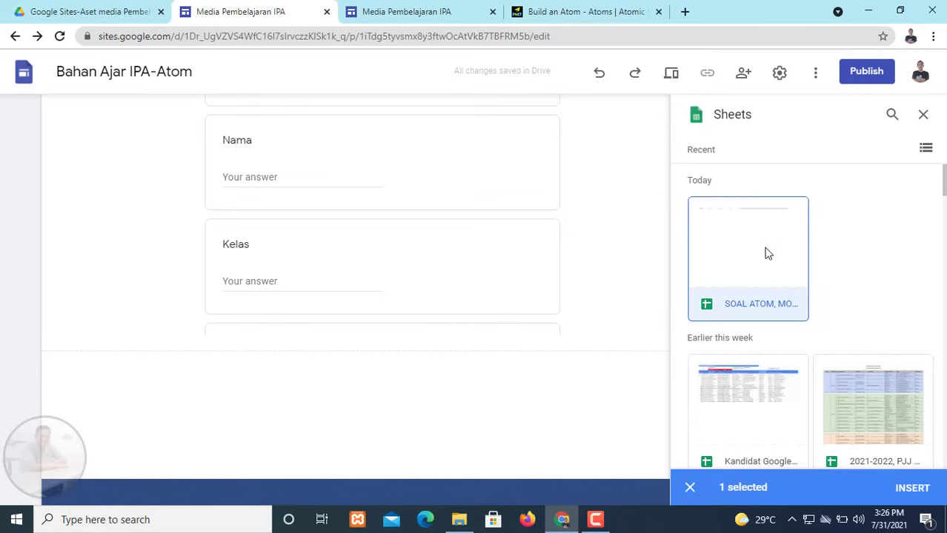
{"action": "left_click", "coordinate": [911, 489]}
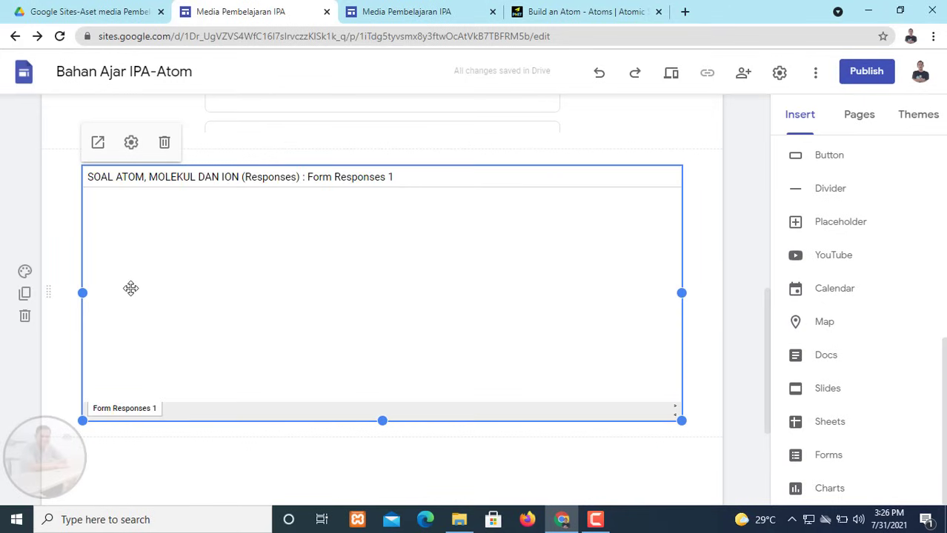
- Narrow the embedded response sheet from both sides so that it lines up with the form above
{"action": "scroll", "coordinate": [294, 303], "scroll_direction": "up", "scroll_amount": 6}
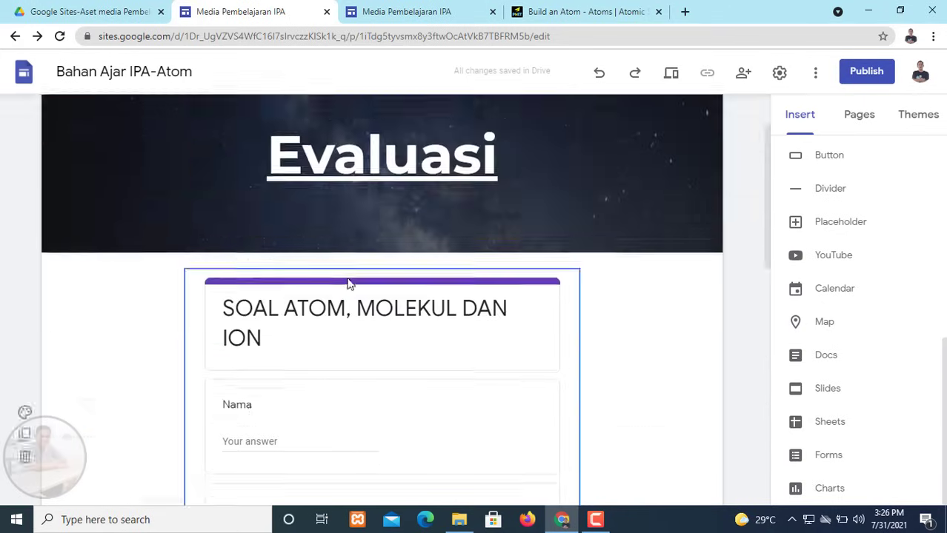
{"action": "scroll", "coordinate": [350, 282], "scroll_direction": "down", "scroll_amount": 3}
{"action": "scroll", "coordinate": [351, 284], "scroll_direction": "down", "scroll_amount": 3}
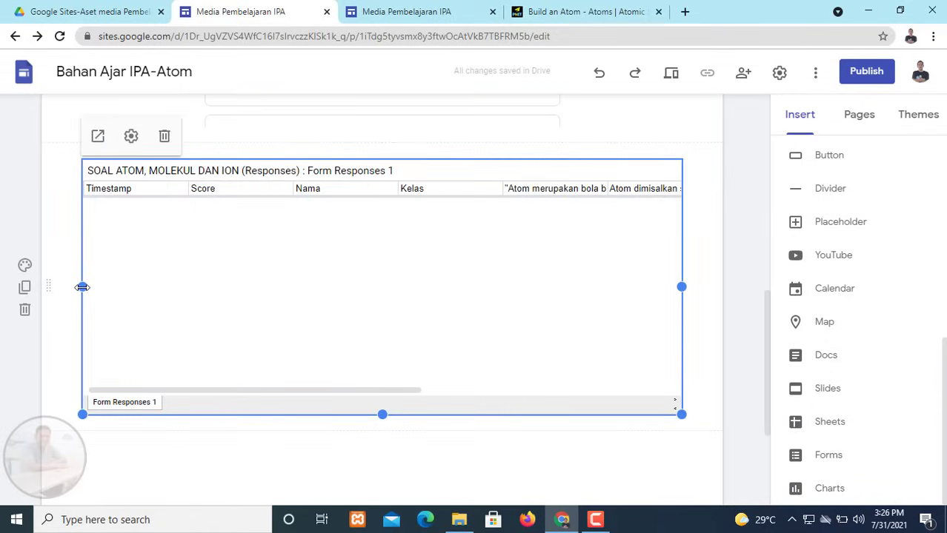
{"action": "left_click_drag", "start_coordinate": [83, 286], "coordinate": [185, 287]}
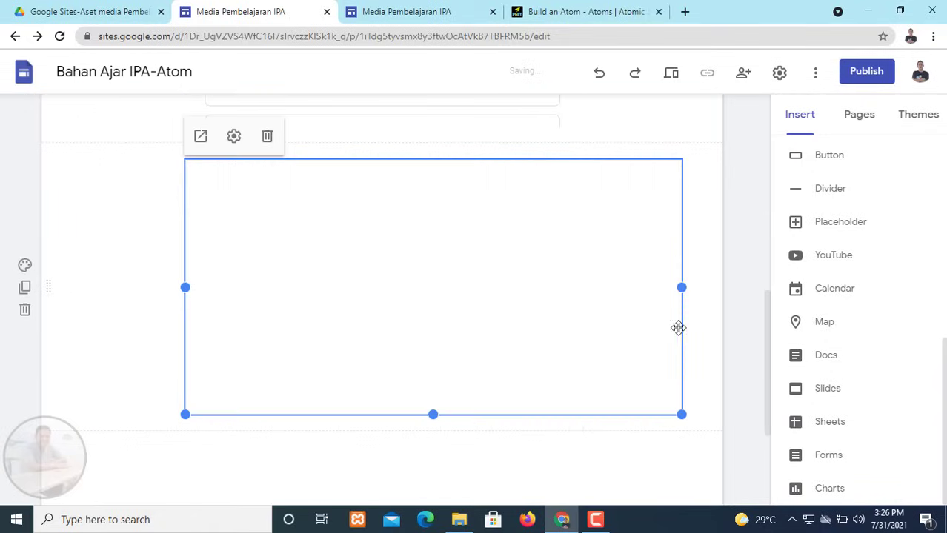
{"action": "left_click_drag", "start_coordinate": [675, 286], "coordinate": [601, 298]}
- Preview the Evaluasi page, look over the embedded form and response sheet, and exit the preview
{"action": "scroll", "coordinate": [541, 364], "scroll_direction": "up", "scroll_amount": 10}
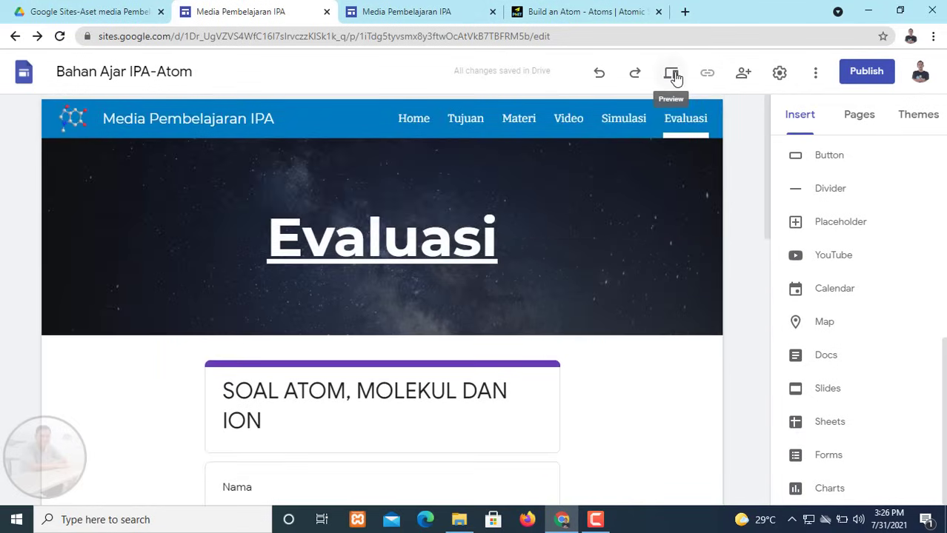
{"action": "left_click", "coordinate": [671, 74]}
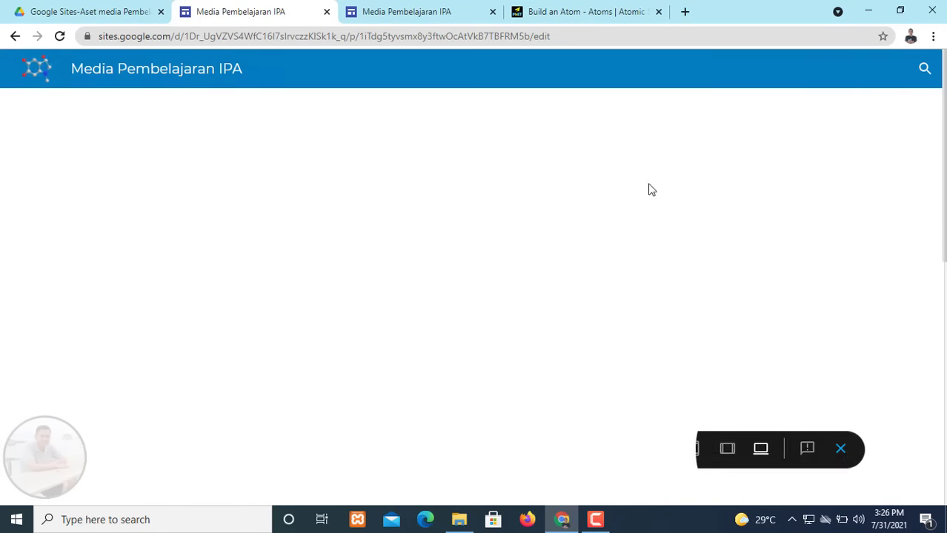
{"action": "scroll", "coordinate": [767, 262], "scroll_direction": "down", "scroll_amount": 7}
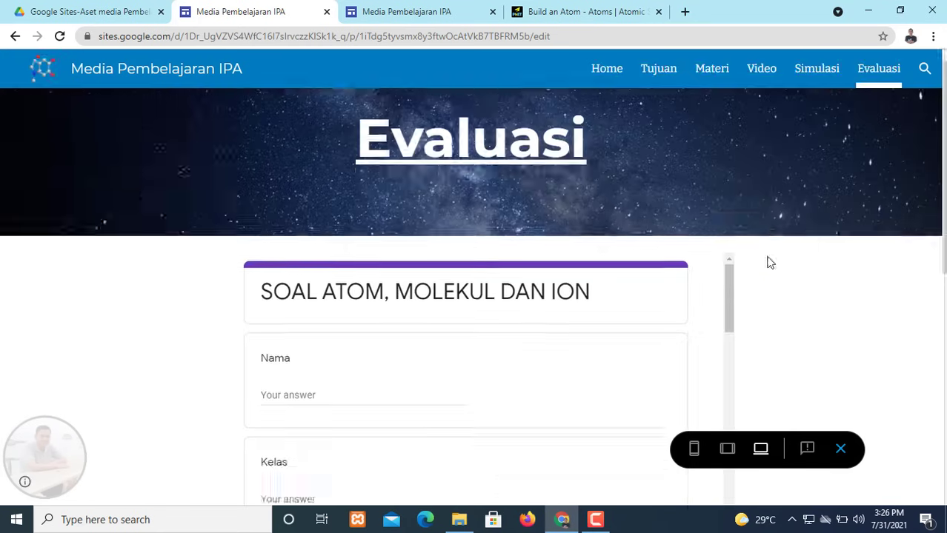
{"action": "scroll", "coordinate": [768, 264], "scroll_direction": "up", "scroll_amount": 7}
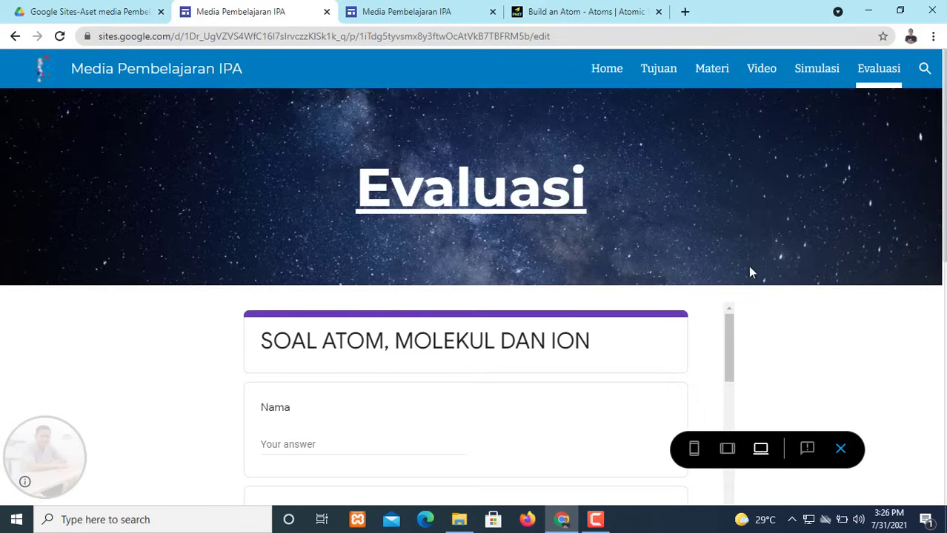
{"action": "left_click", "coordinate": [840, 449]}
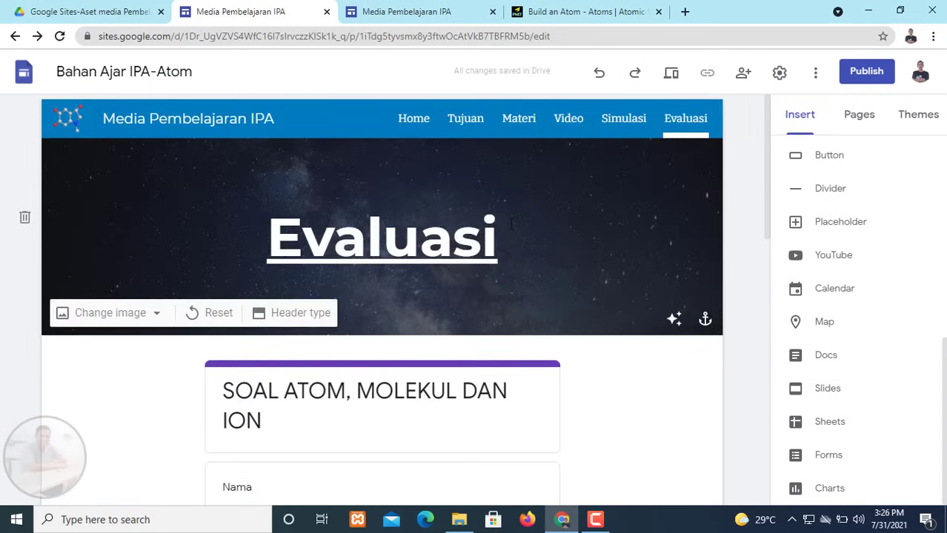
- Go to the Home page and hide the Evaluasi and Simulasi pages from the site navigation
{"action": "left_click", "coordinate": [408, 120]}
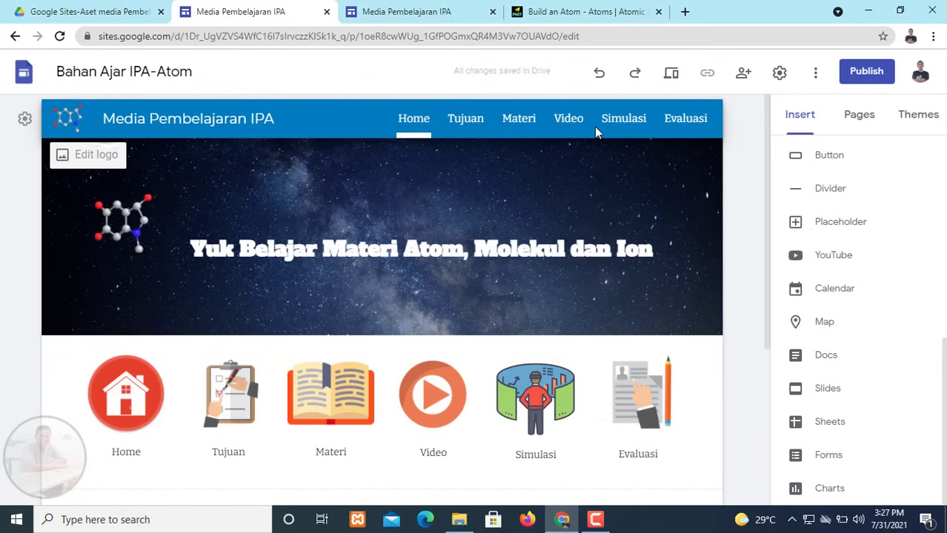
{"action": "left_click", "coordinate": [859, 117]}
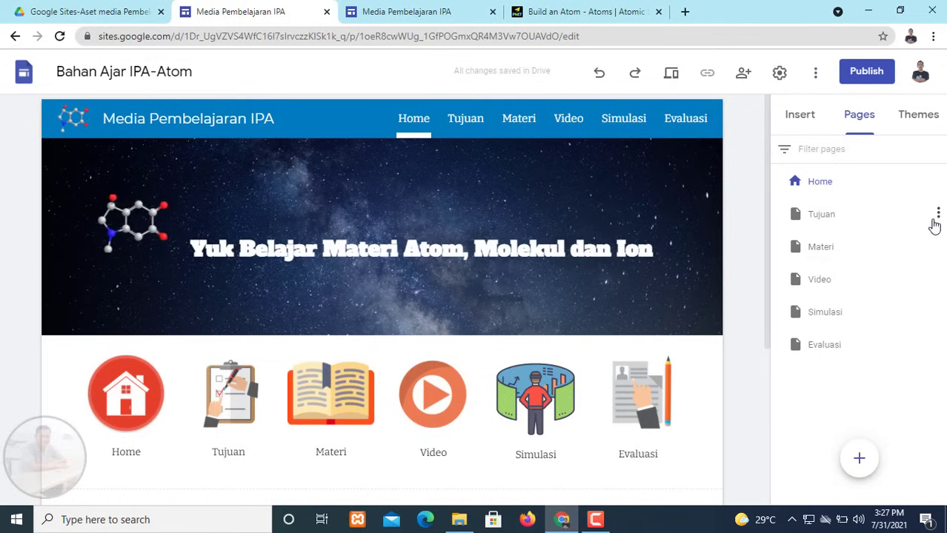
{"action": "left_click", "coordinate": [937, 346]}
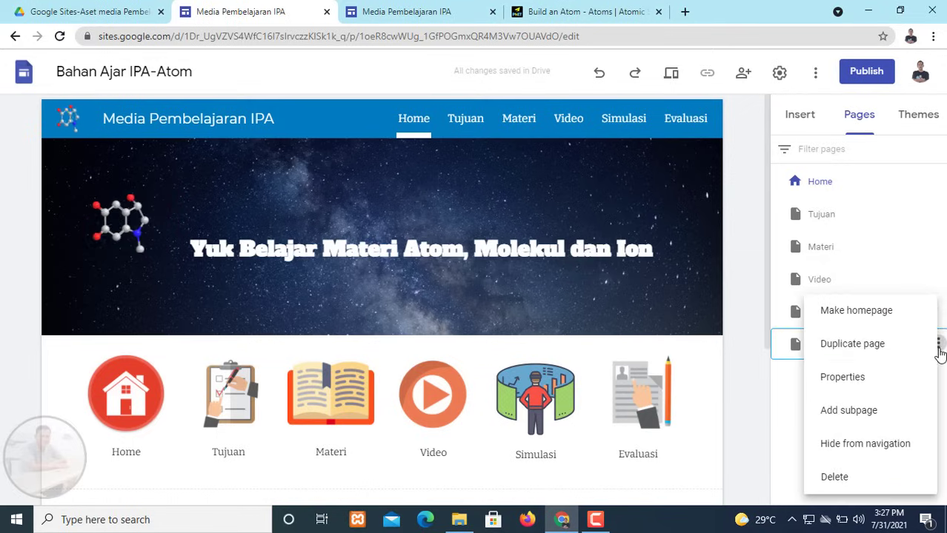
{"action": "left_click", "coordinate": [867, 446]}
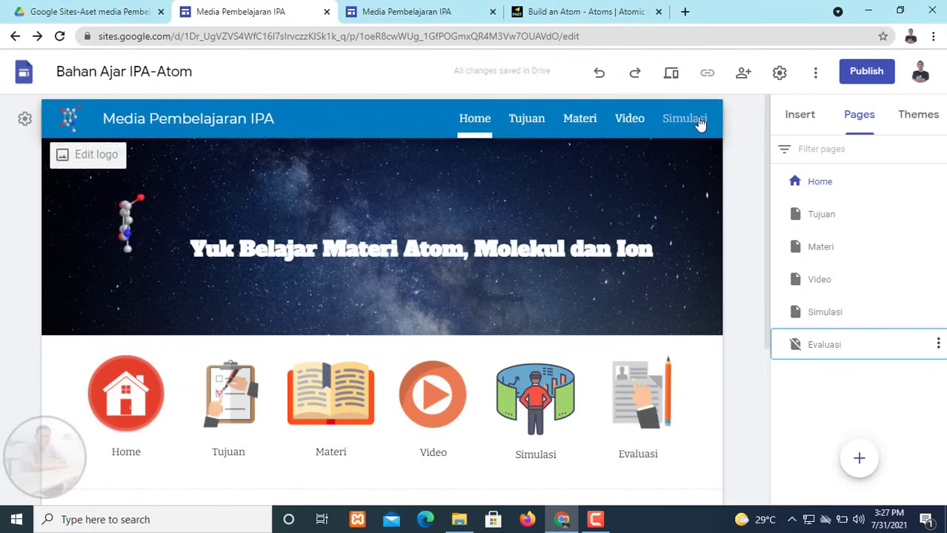
{"action": "left_click", "coordinate": [938, 313]}
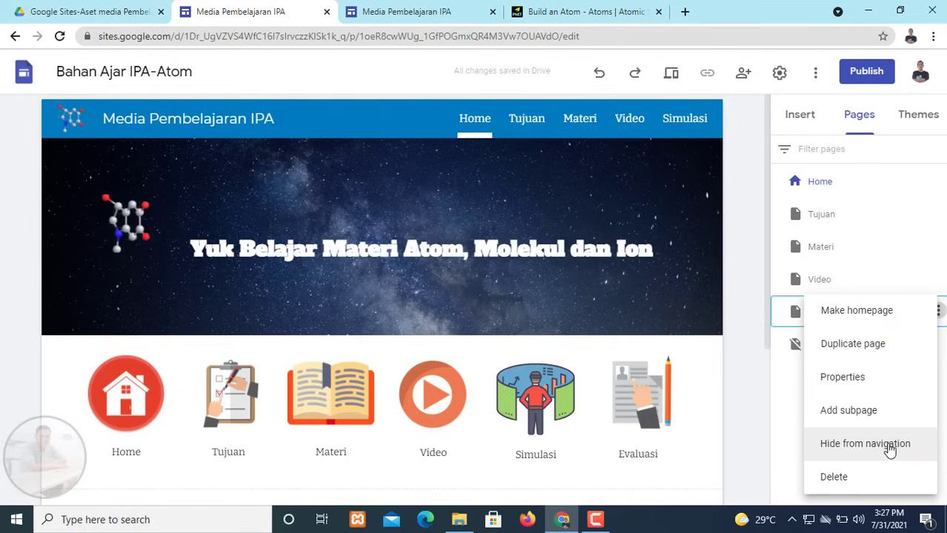
{"action": "left_click", "coordinate": [889, 448]}
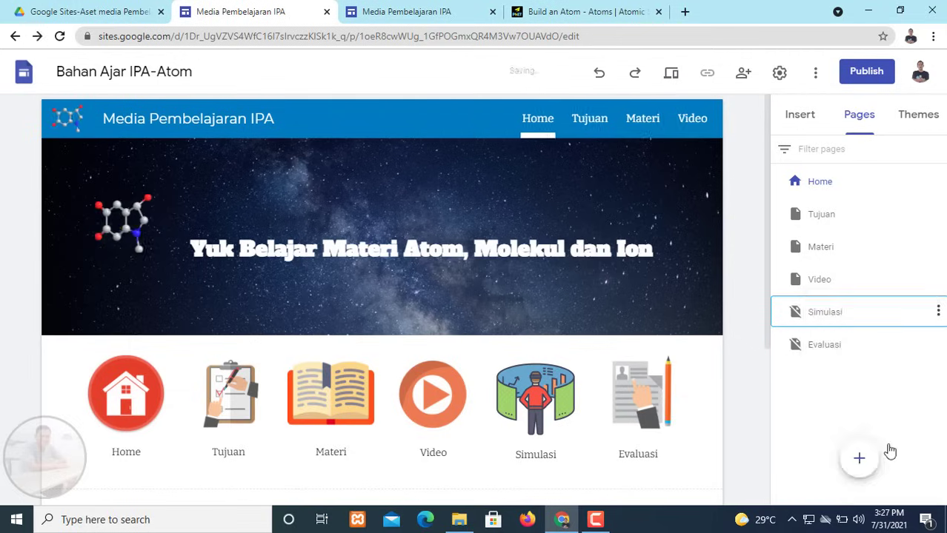
- Hide the Video, Materi and Tujuan pages from the site navigation as well
{"action": "left_click", "coordinate": [938, 280]}
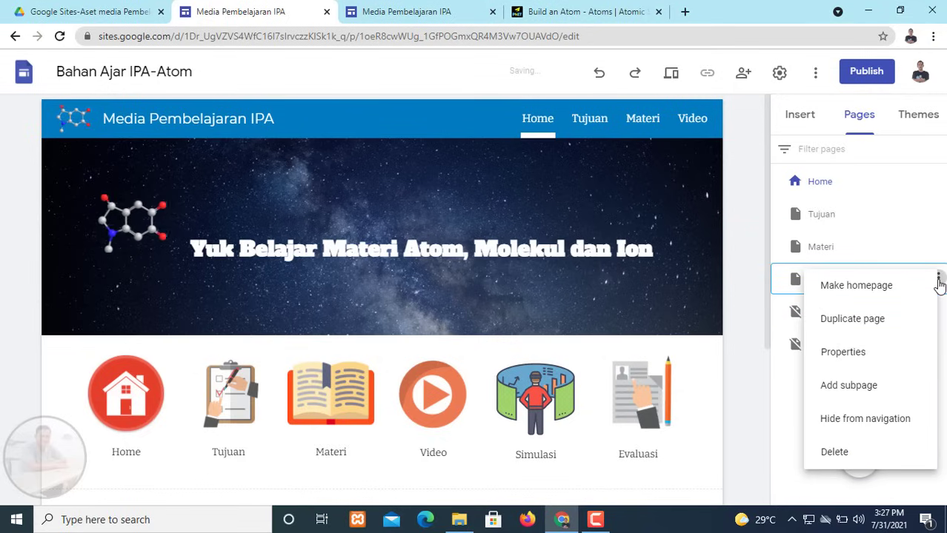
{"action": "left_click", "coordinate": [889, 420]}
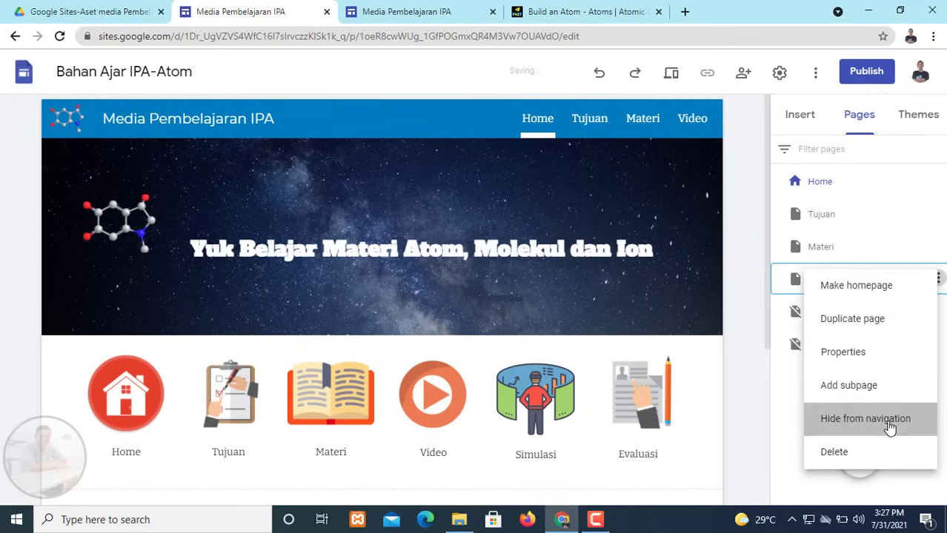
{"action": "left_click", "coordinate": [938, 246]}
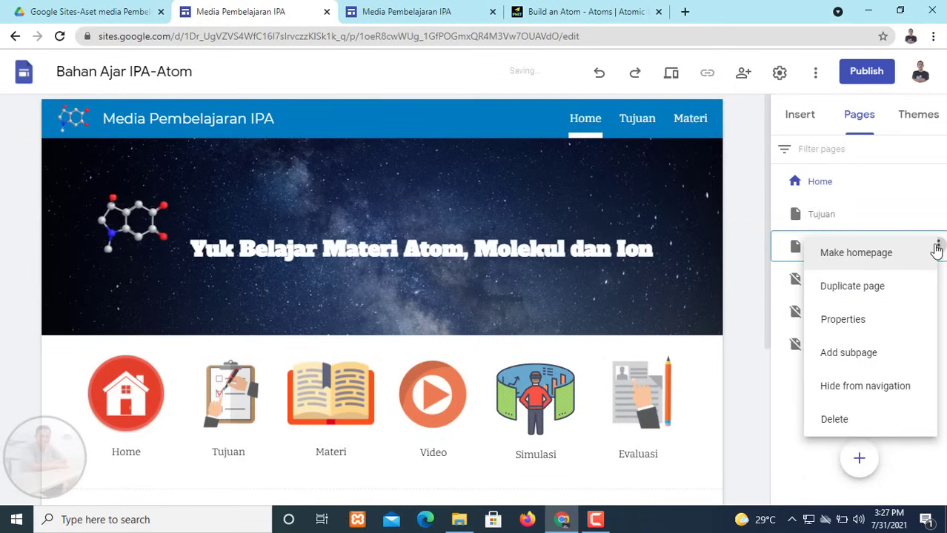
{"action": "left_click", "coordinate": [879, 389]}
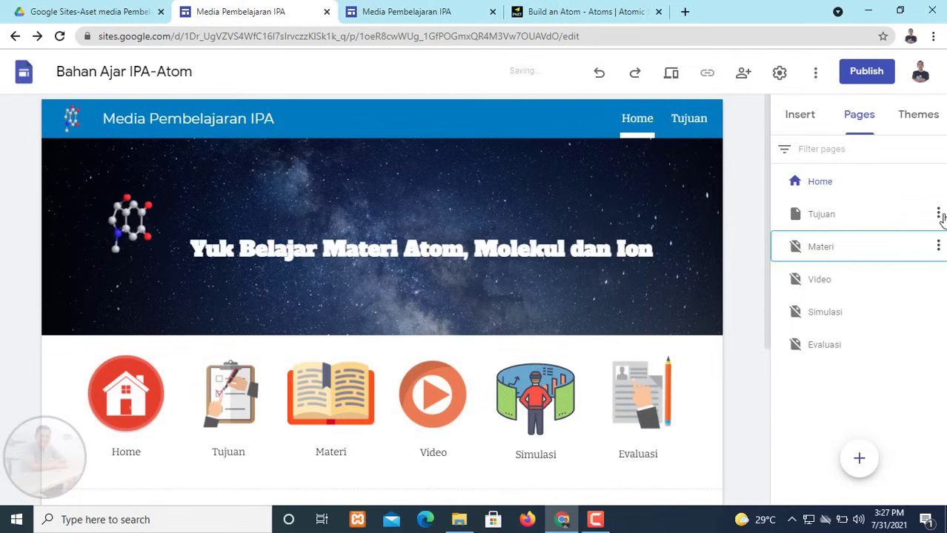
{"action": "left_click", "coordinate": [938, 215]}
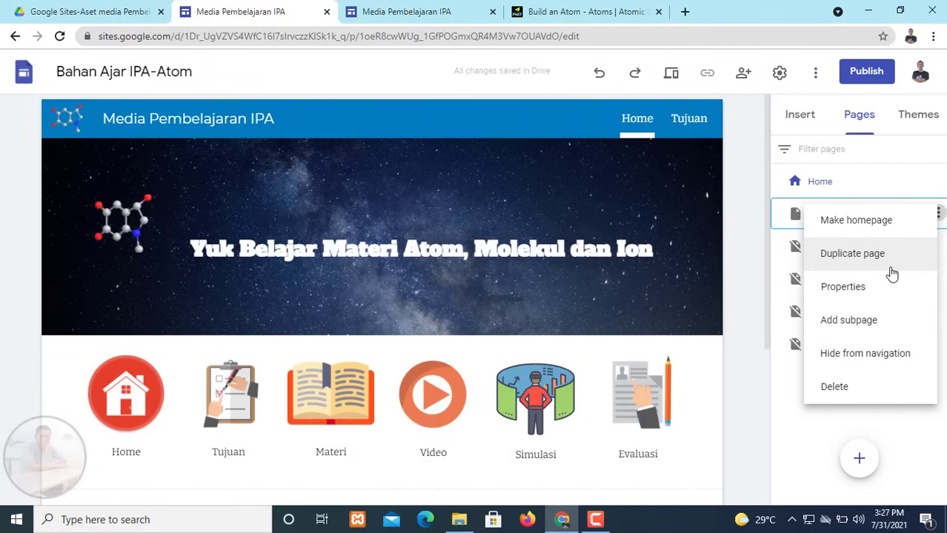
{"action": "left_click", "coordinate": [872, 355]}
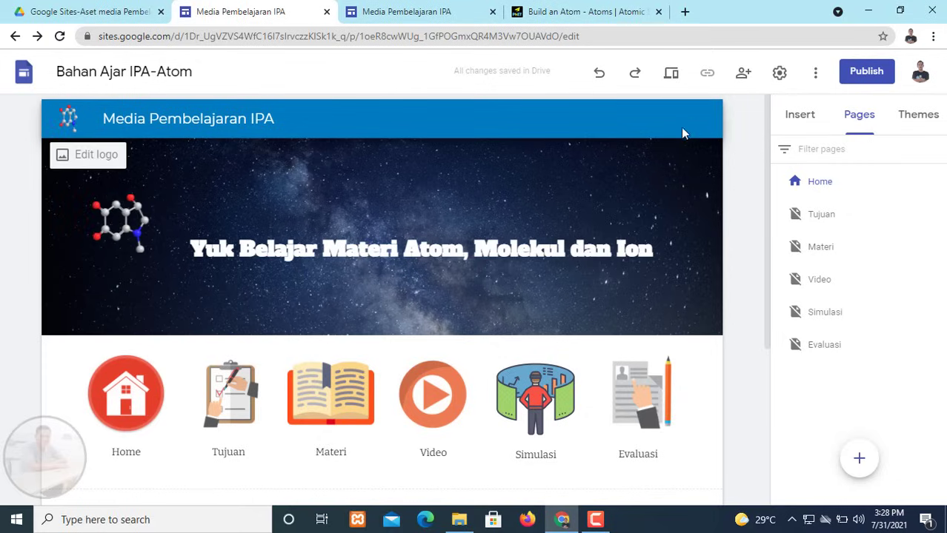
- Preview the Home page, test the Tujuan icon link, return to Home, and exit the preview
{"action": "left_click", "coordinate": [672, 75]}
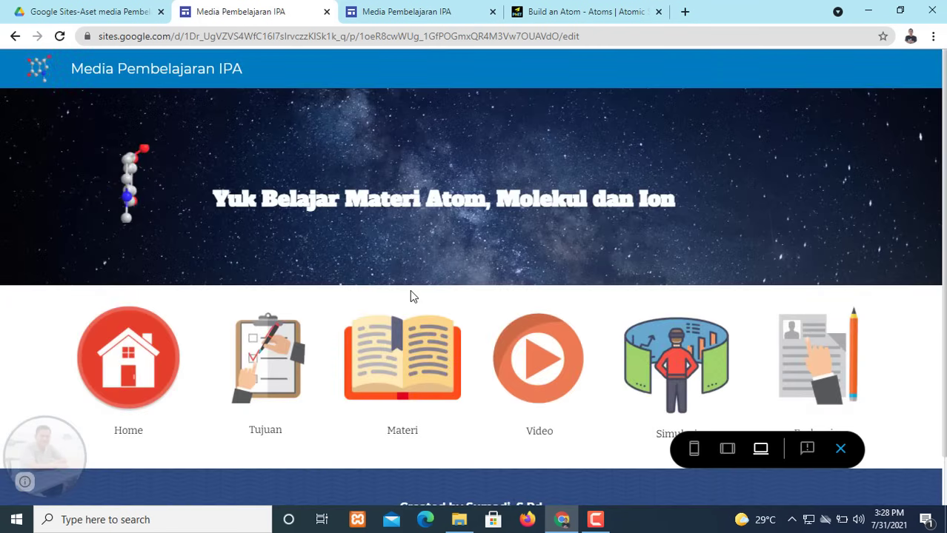
{"action": "scroll", "coordinate": [137, 413], "scroll_direction": "down", "scroll_amount": 1}
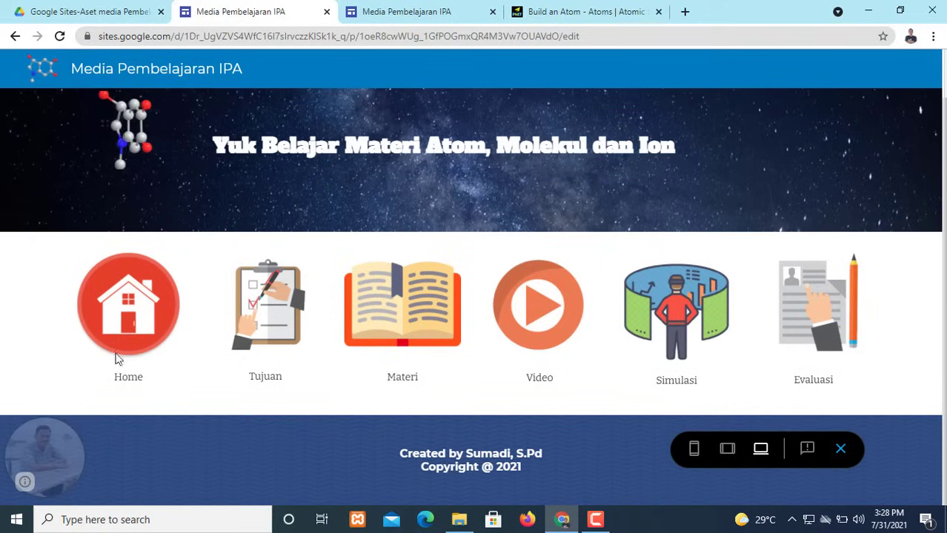
{"action": "left_click", "coordinate": [281, 326]}
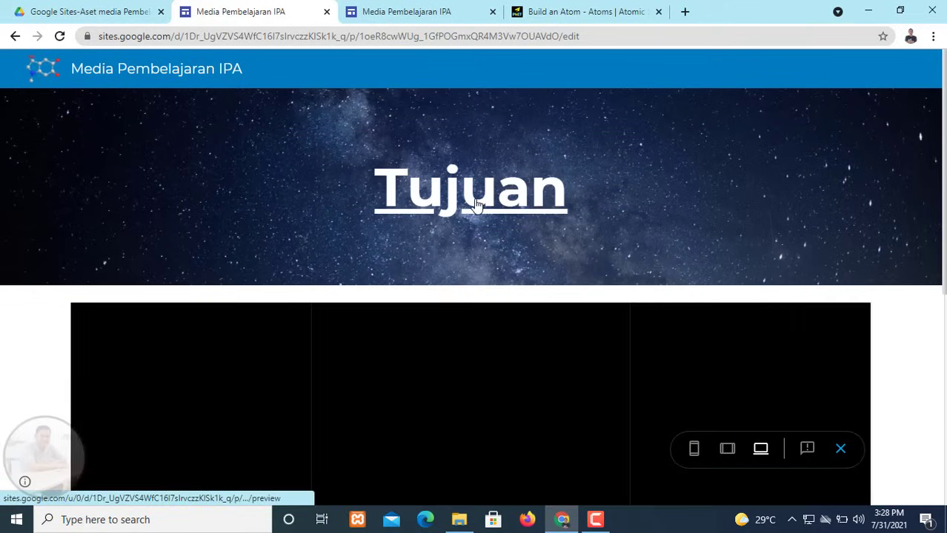
{"action": "key", "text": "alt+Left"}
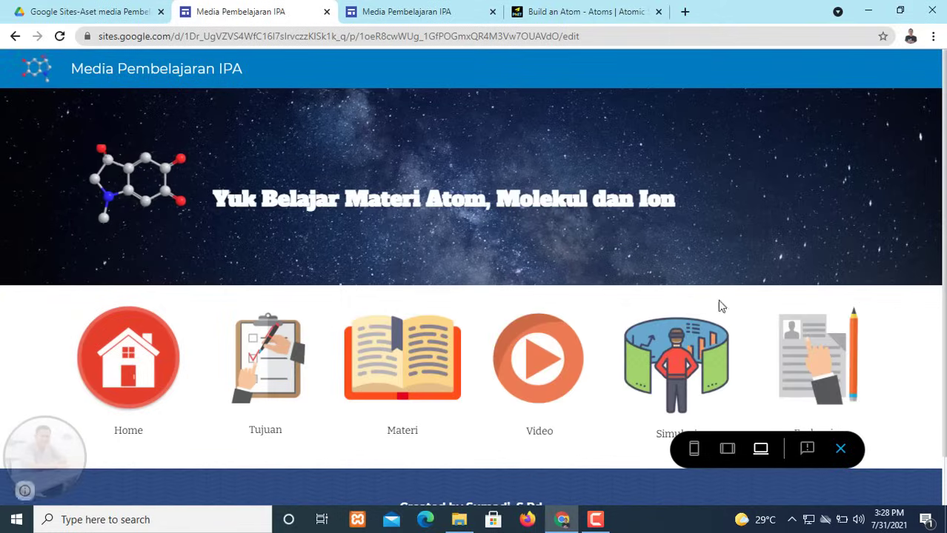
{"action": "left_click", "coordinate": [840, 448]}
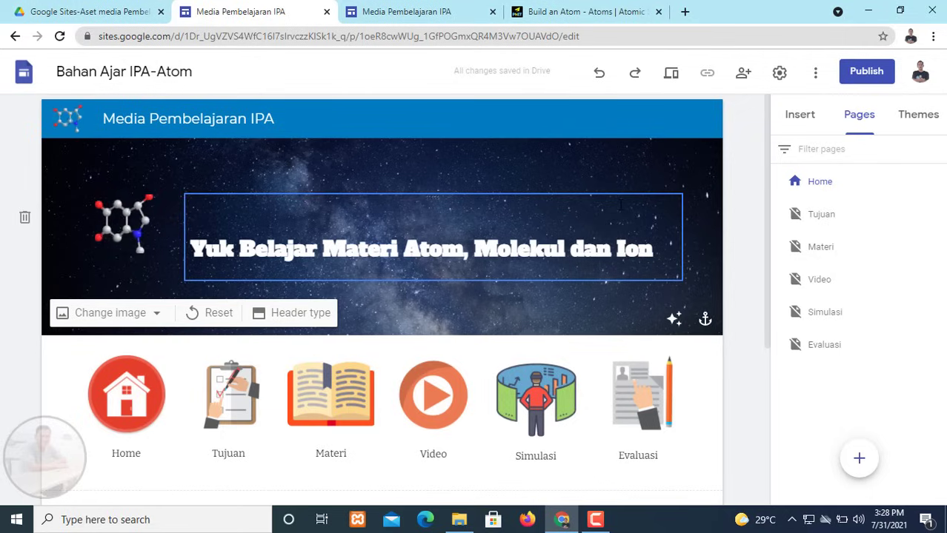
- Start publishing the site and set its web address to ipa-atom
{"action": "left_click", "coordinate": [864, 74]}
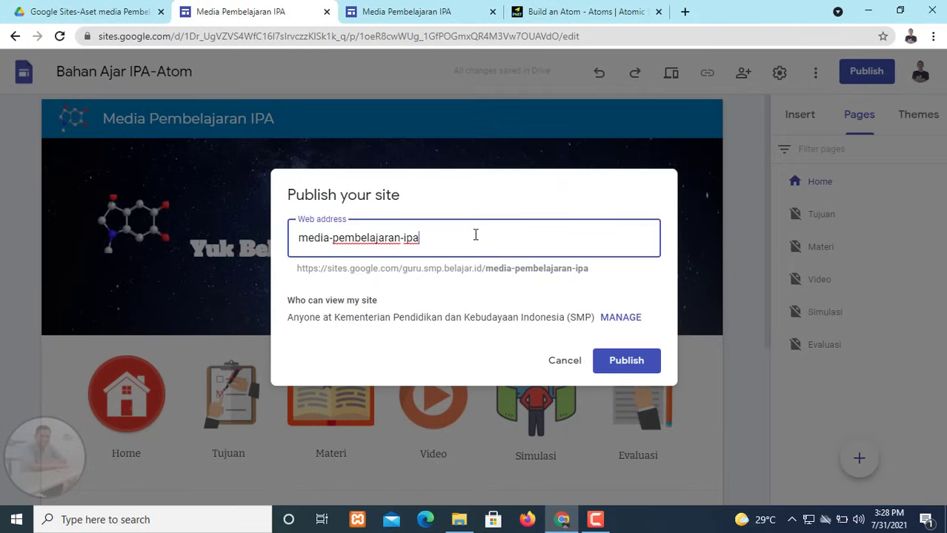
{"action": "left_click_drag", "start_coordinate": [441, 241], "coordinate": [275, 252]}
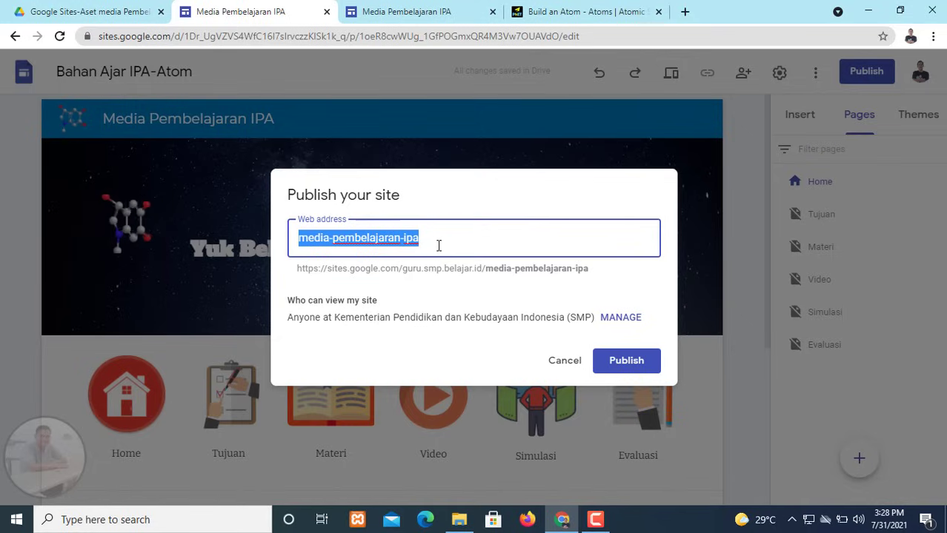
{"action": "type", "text": "i"}
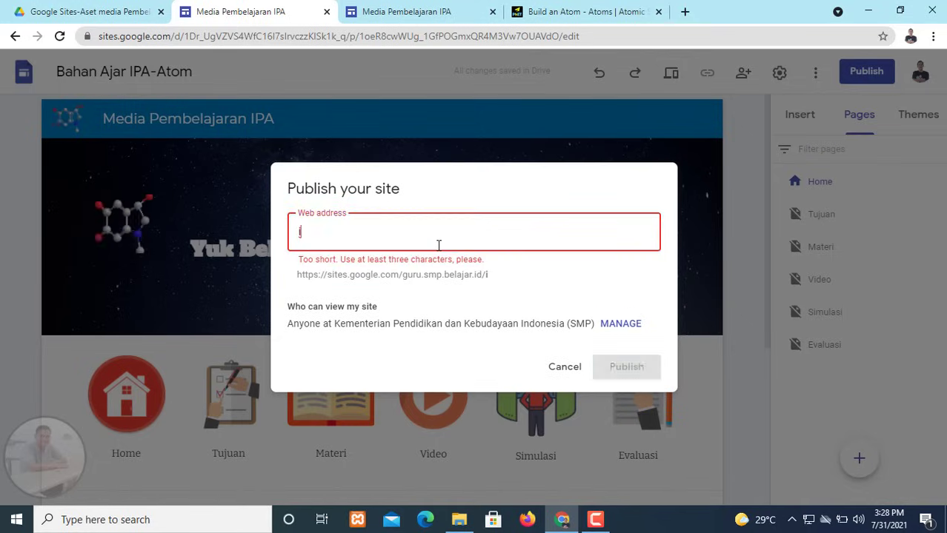
{"action": "type", "text": "pa"}
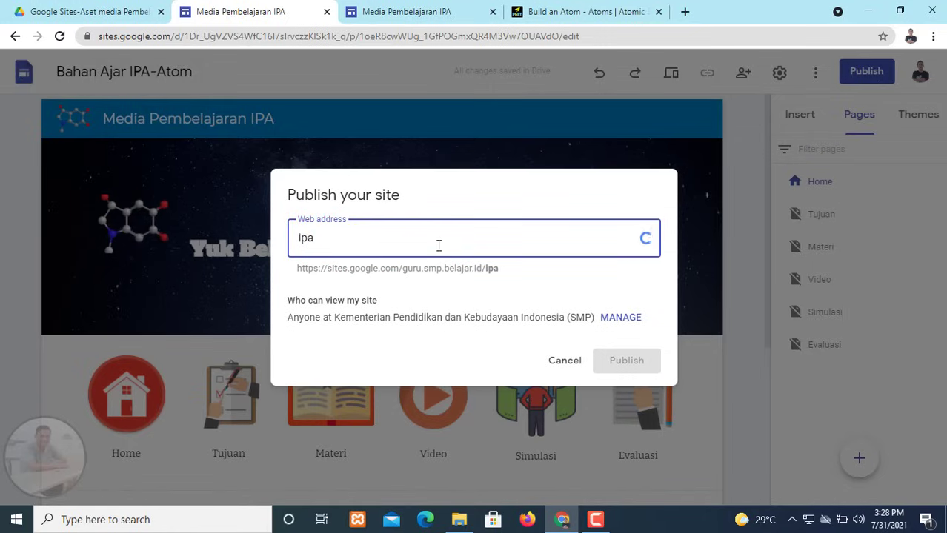
{"action": "type", "text": "-atom"}
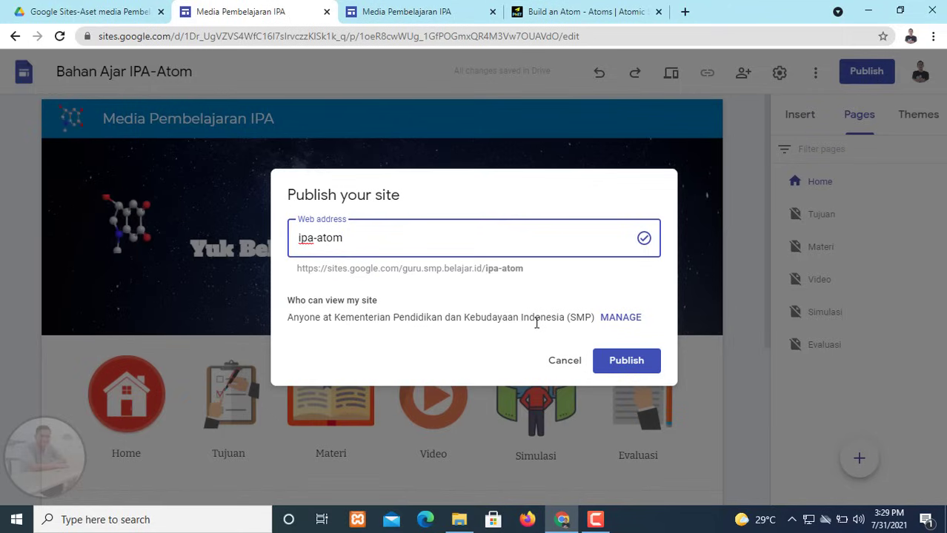
- Set the published site's link access to Public and publish the site
{"action": "left_click", "coordinate": [621, 319]}
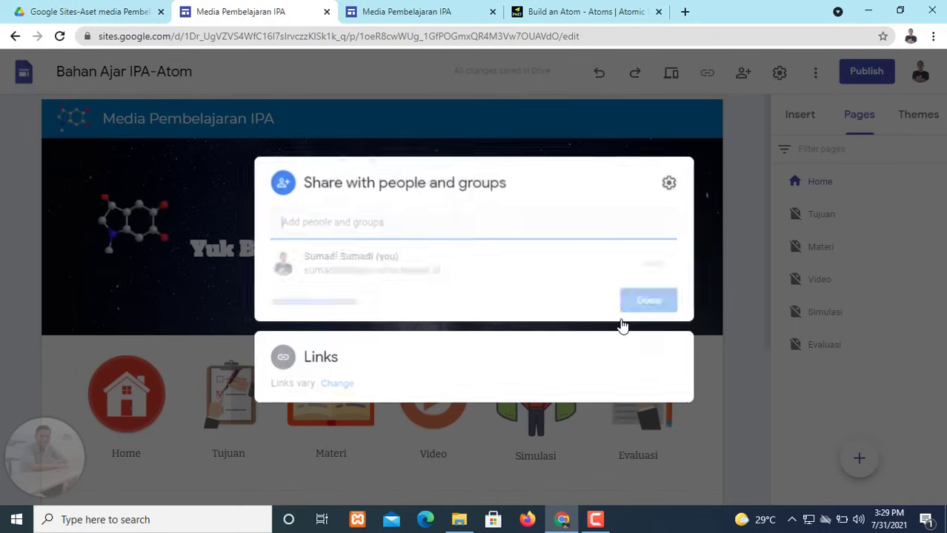
{"action": "left_click", "coordinate": [335, 384]}
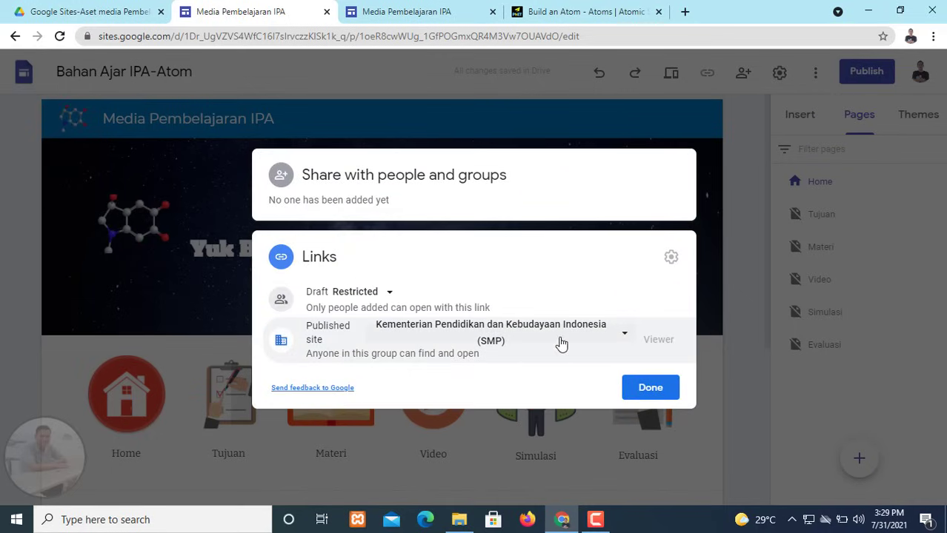
{"action": "left_click", "coordinate": [625, 338]}
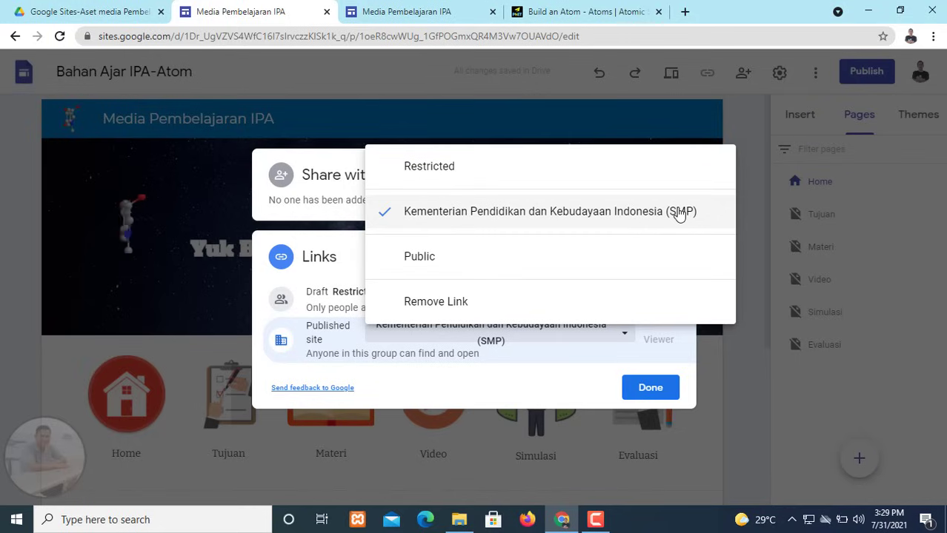
{"action": "left_click", "coordinate": [420, 257]}
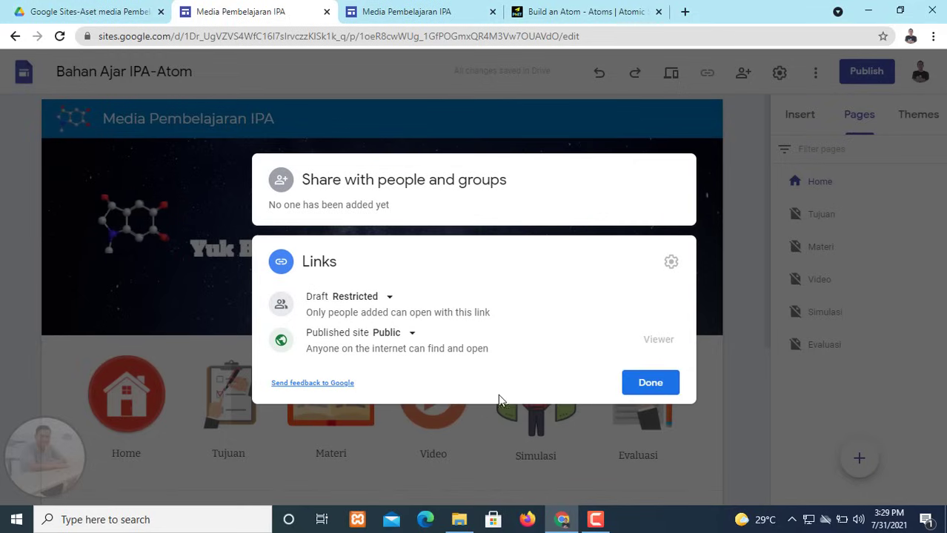
{"action": "left_click", "coordinate": [648, 387]}
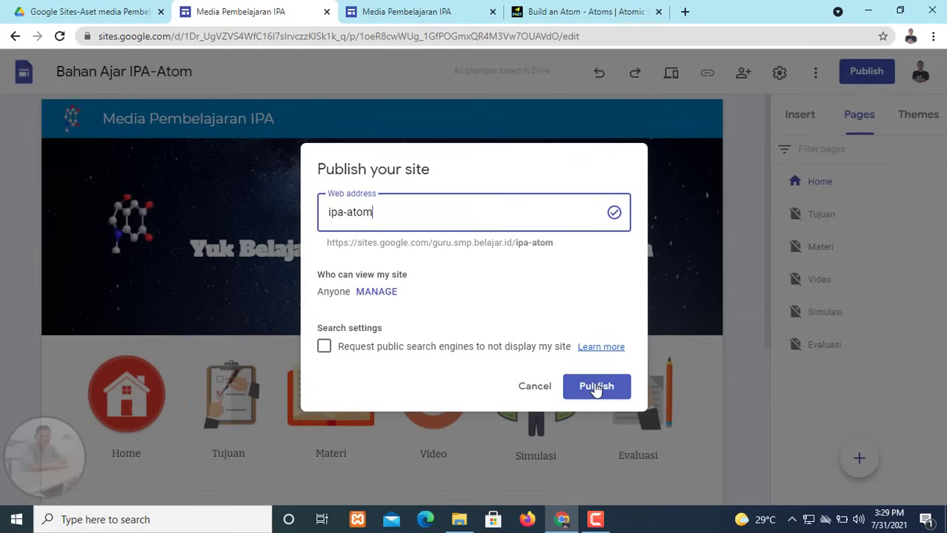
{"action": "left_click", "coordinate": [596, 387]}
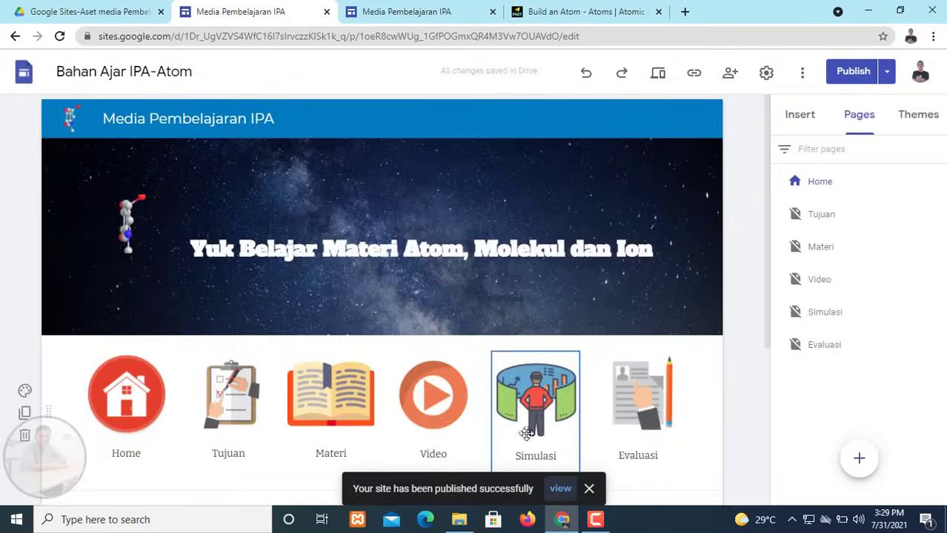
- View the published site, test the Tujuan icon link, and return to Home through the page title
{"action": "left_click", "coordinate": [560, 490]}
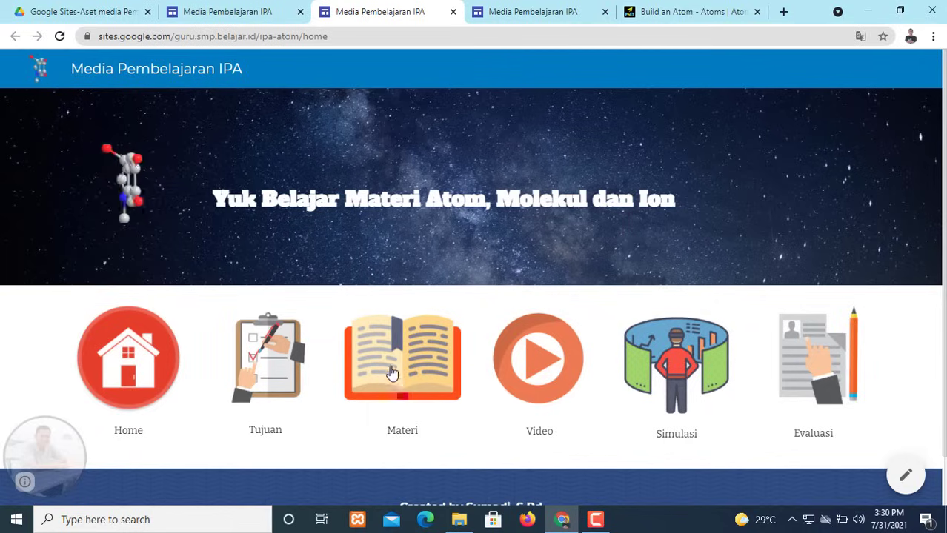
{"action": "left_click", "coordinate": [264, 372]}
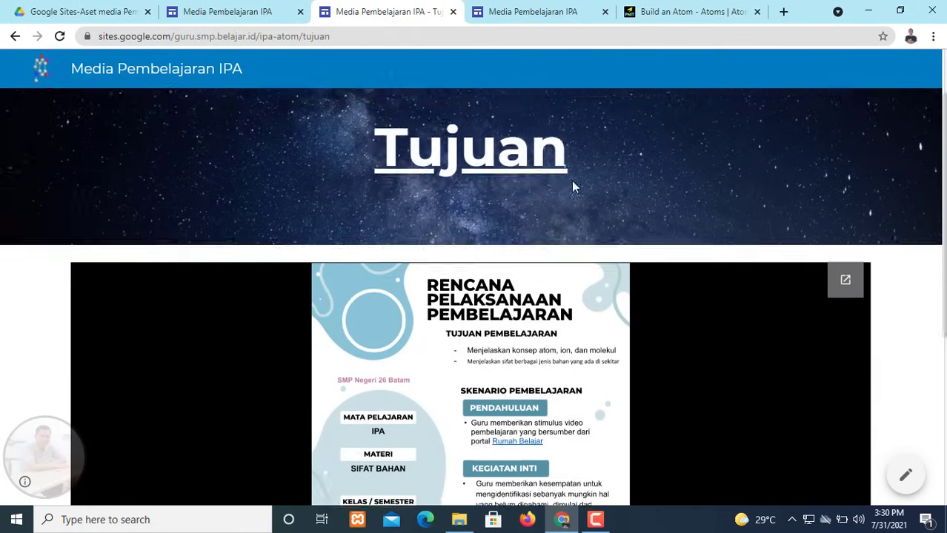
{"action": "left_click", "coordinate": [496, 209]}
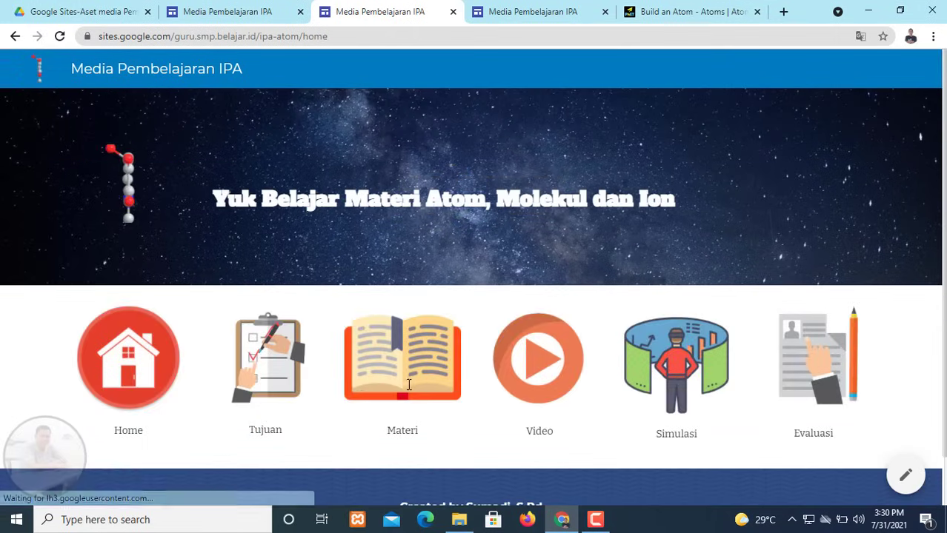
- Open the Materi page of the published site, look through its embedded material, and return to Home
{"action": "left_click", "coordinate": [417, 378]}
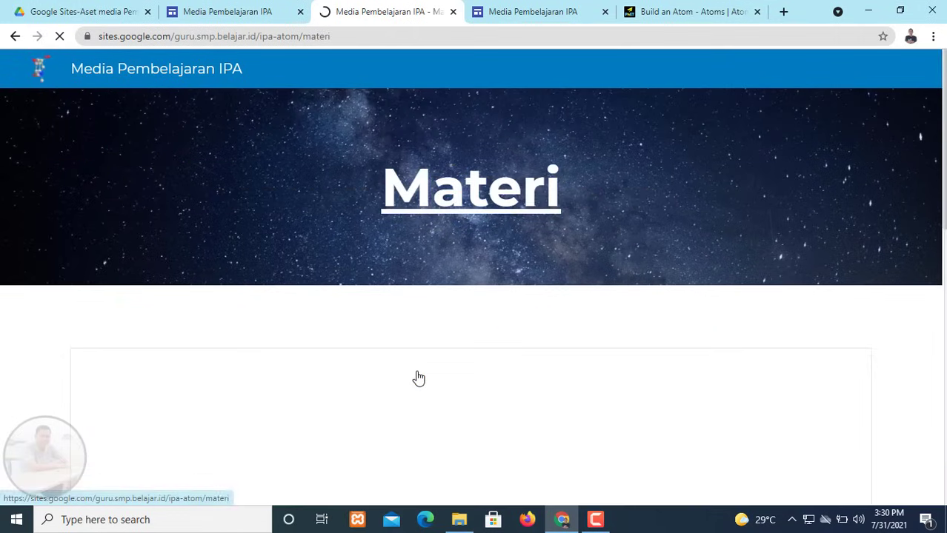
{"action": "scroll", "coordinate": [578, 195], "scroll_direction": "down", "scroll_amount": 7}
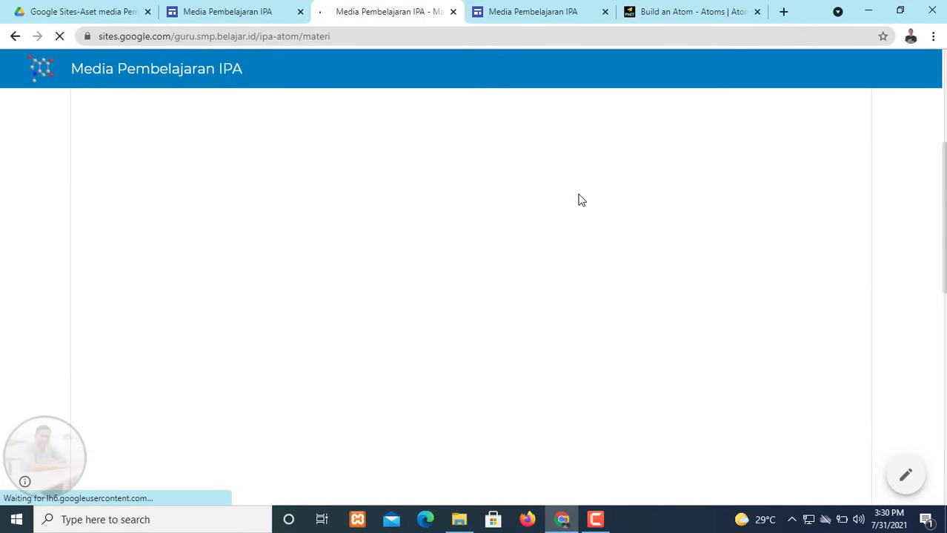
{"action": "scroll", "coordinate": [580, 198], "scroll_direction": "up", "scroll_amount": 2}
{"action": "scroll", "coordinate": [580, 202], "scroll_direction": "down", "scroll_amount": 10}
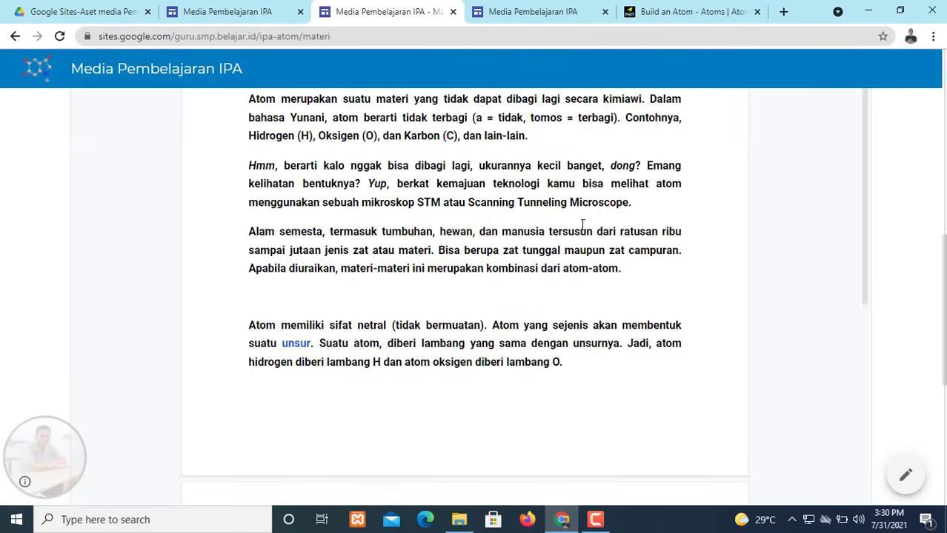
{"action": "scroll", "coordinate": [589, 243], "scroll_direction": "up", "scroll_amount": 10}
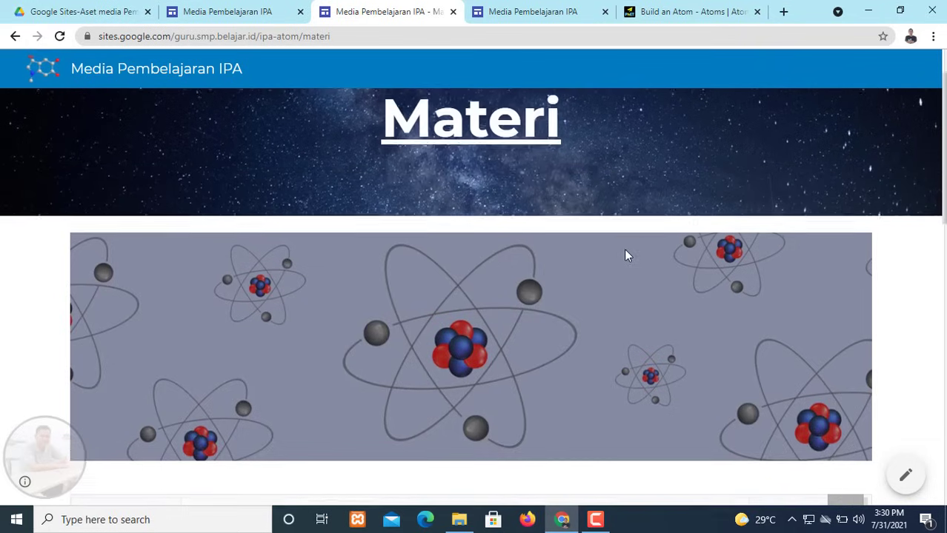
{"action": "left_click", "coordinate": [510, 202]}
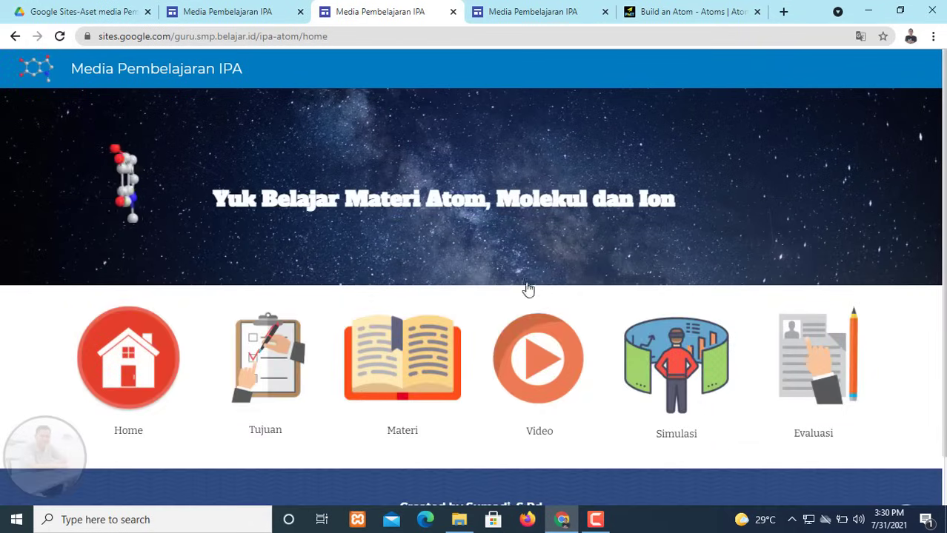
- Open the Video page, briefly play and pause the STRUKTUR ATOM (Teori Atom) video, and return to Home
{"action": "left_click", "coordinate": [543, 400]}
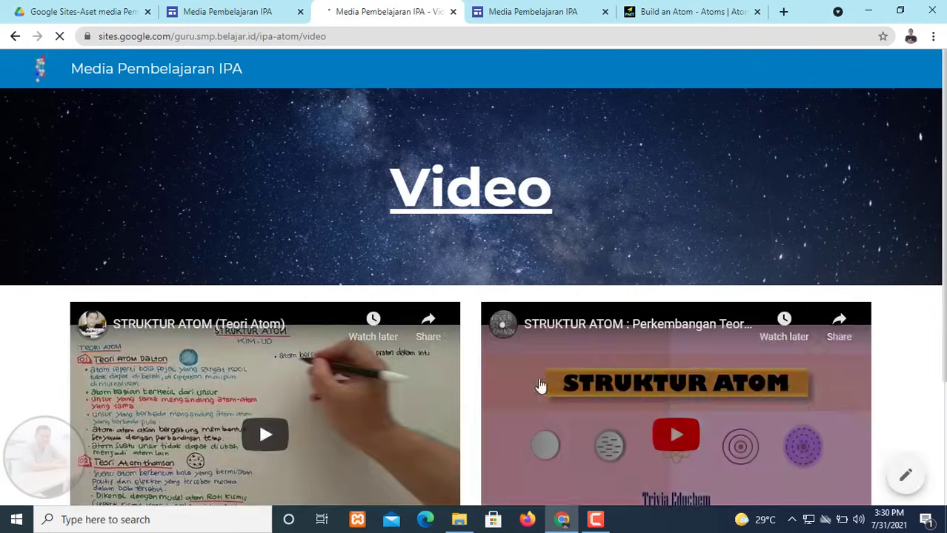
{"action": "scroll", "coordinate": [277, 349], "scroll_direction": "down", "scroll_amount": 1}
{"action": "left_click", "coordinate": [271, 362]}
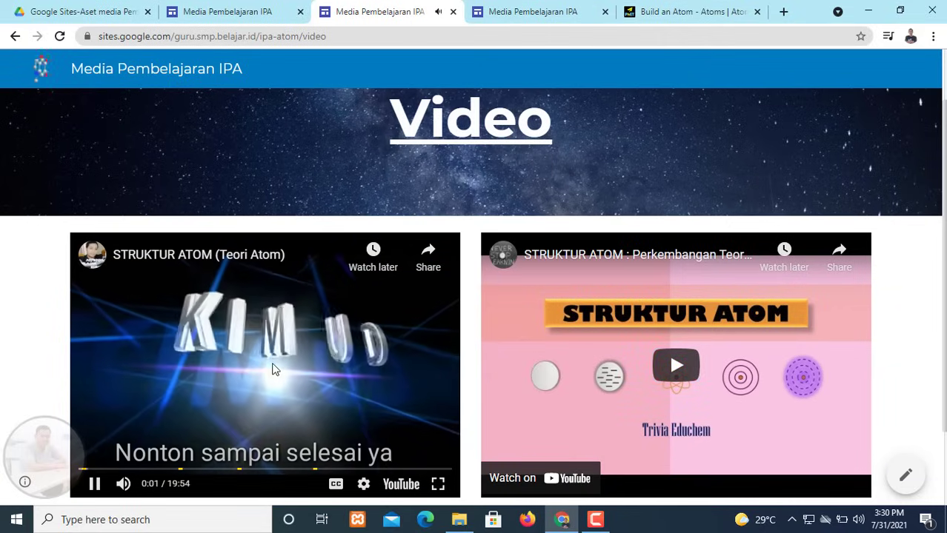
{"action": "left_click", "coordinate": [95, 484]}
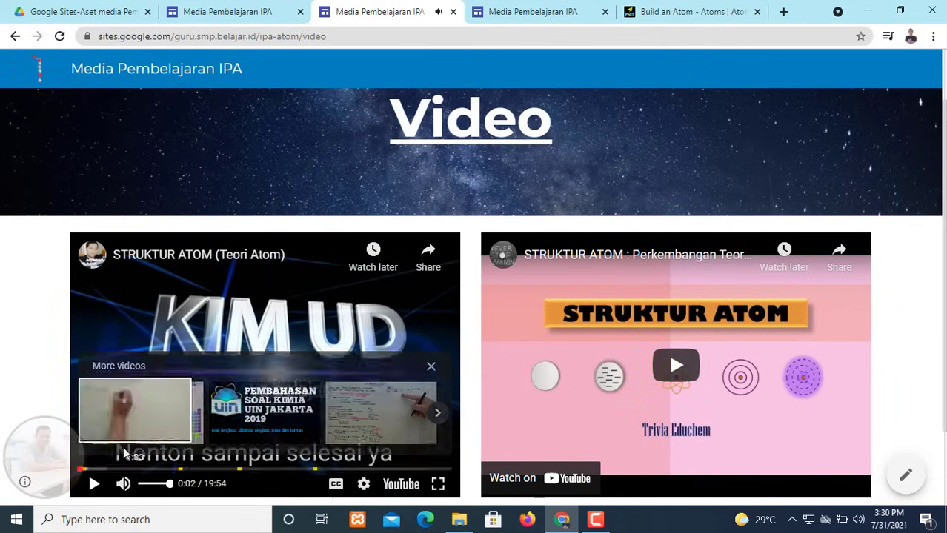
{"action": "left_click", "coordinate": [498, 135]}
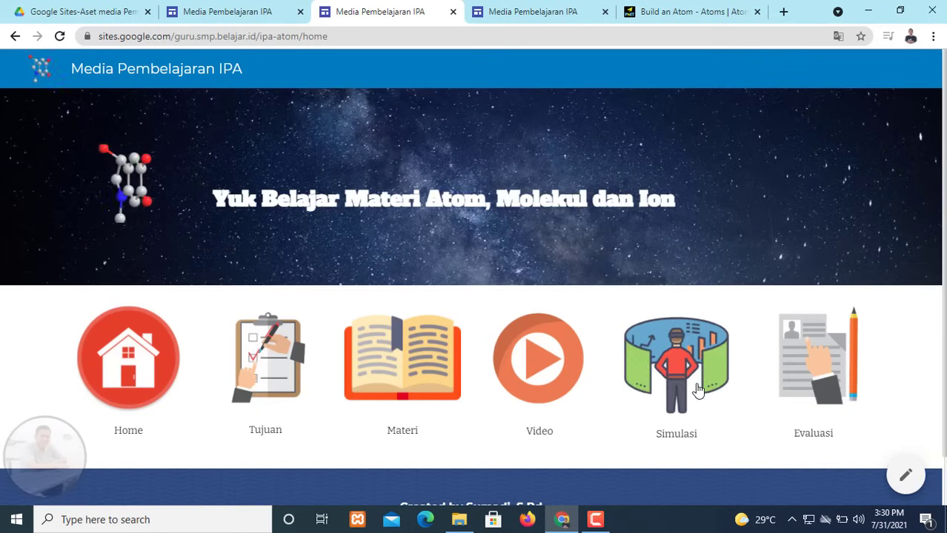
- Open the Simulasi page and test the Atom simulation by adding one electron, one neutron and one proton to the model
{"action": "left_click", "coordinate": [697, 390]}
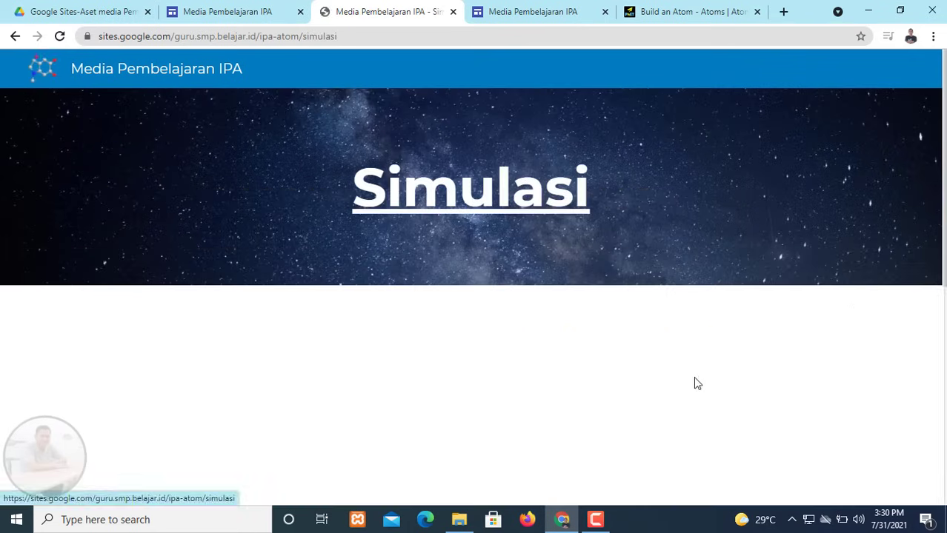
{"action": "scroll", "coordinate": [652, 255], "scroll_direction": "down", "scroll_amount": 1}
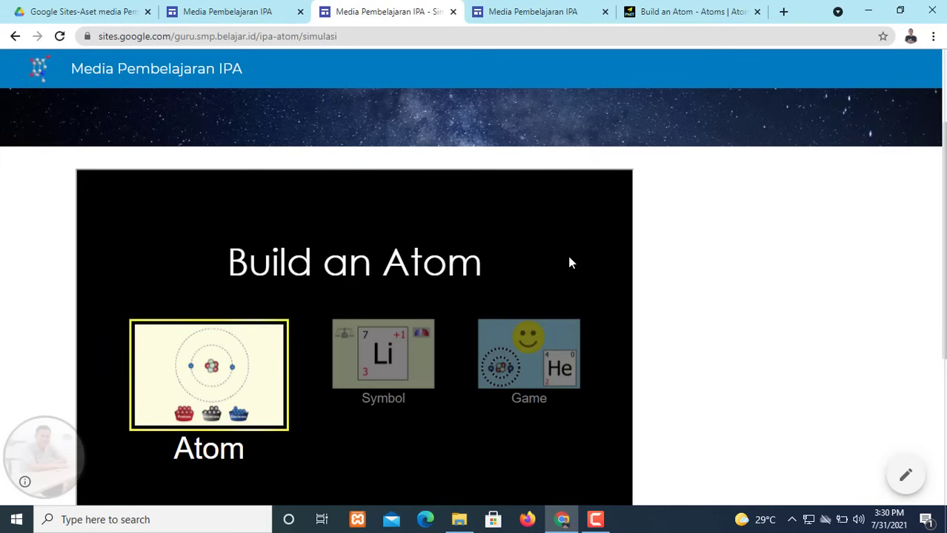
{"action": "left_click", "coordinate": [234, 387]}
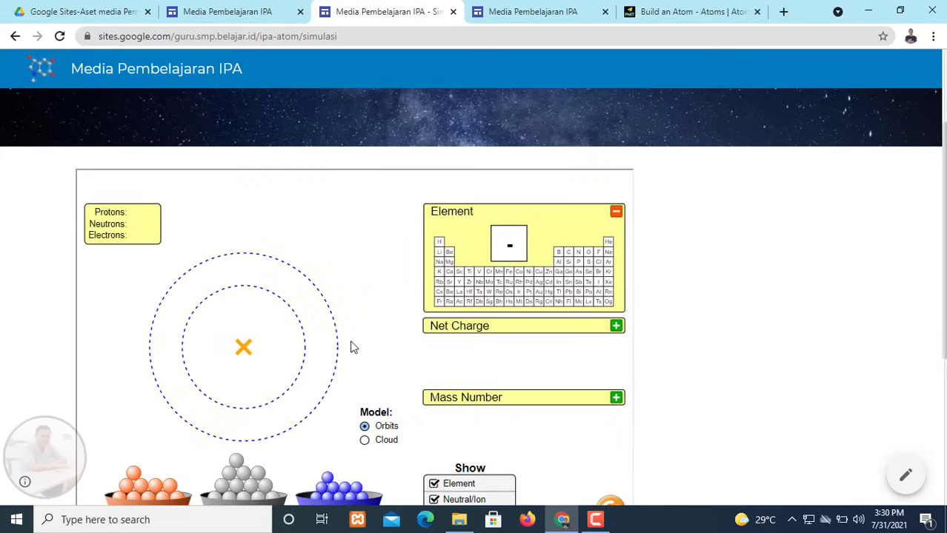
{"action": "left_click_drag", "start_coordinate": [337, 495], "coordinate": [265, 360]}
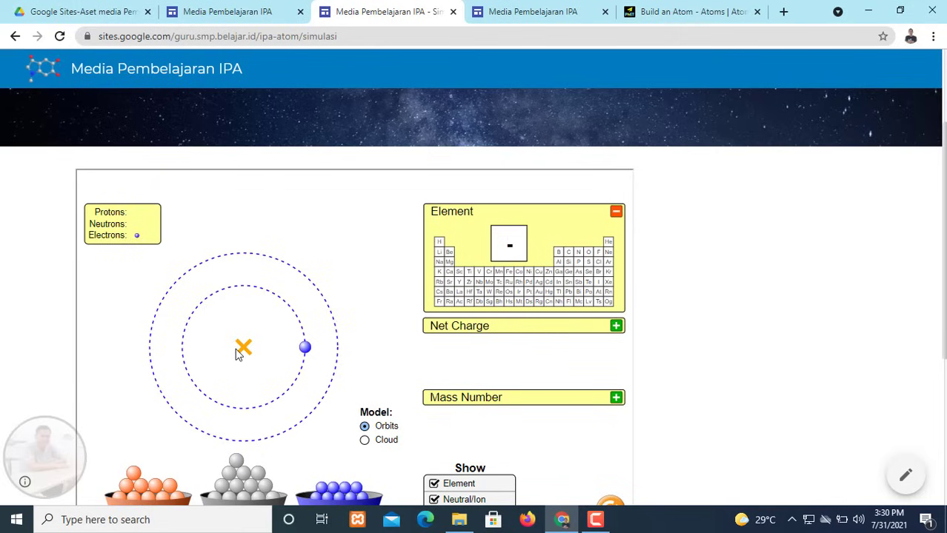
{"action": "left_click_drag", "start_coordinate": [232, 480], "coordinate": [243, 347]}
{"action": "left_click_drag", "start_coordinate": [135, 491], "coordinate": [241, 353]}
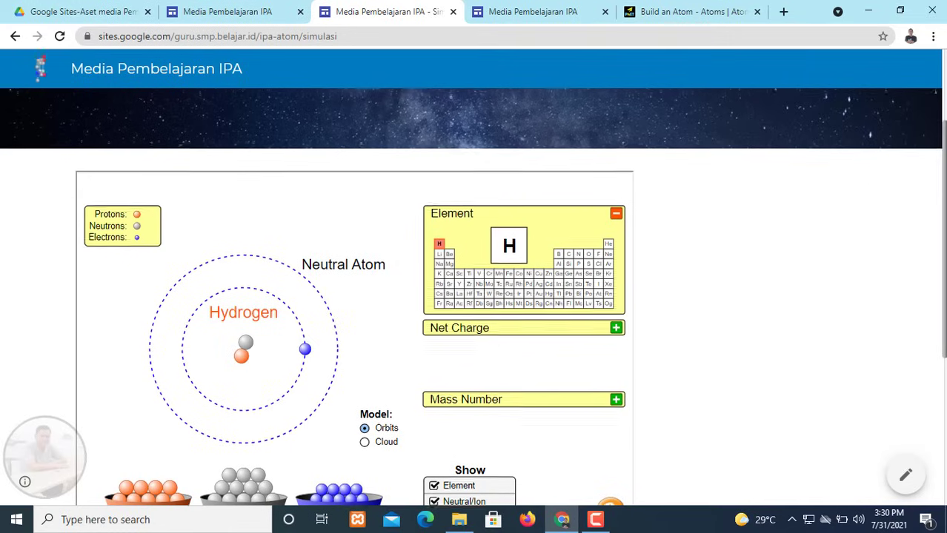
- Add a second proton to the atom model in the simulation and return to Home
{"action": "scroll", "coordinate": [400, 460], "scroll_direction": "down", "scroll_amount": 1}
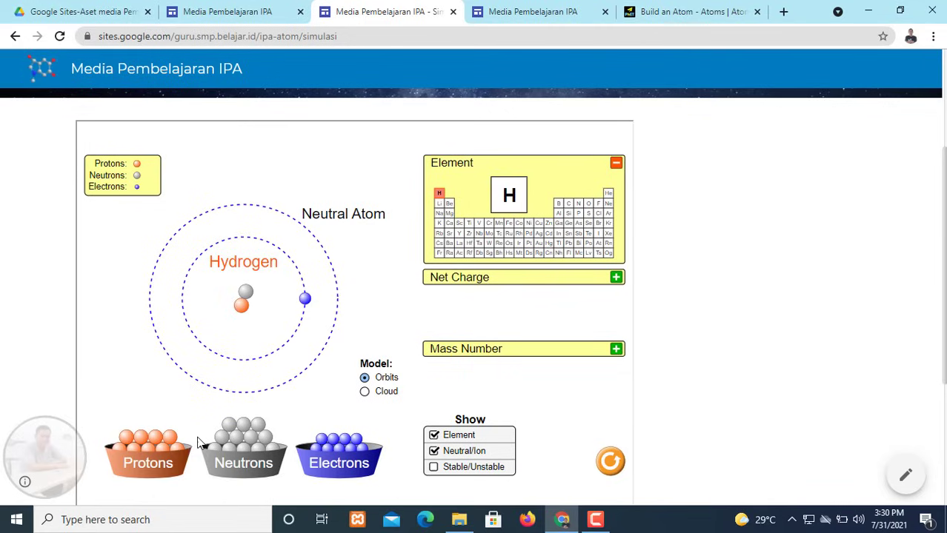
{"action": "left_click_drag", "start_coordinate": [146, 445], "coordinate": [242, 311]}
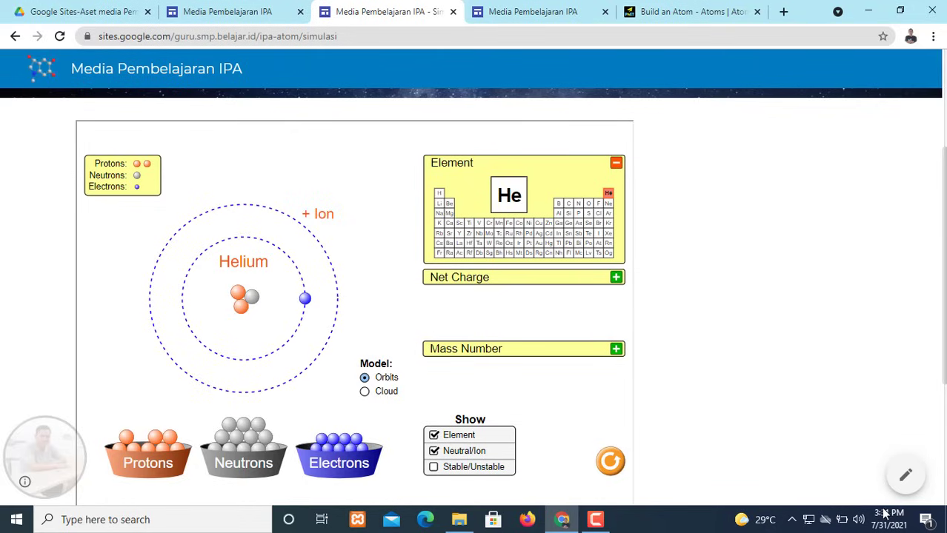
{"action": "scroll", "coordinate": [941, 296], "scroll_direction": "up", "scroll_amount": 3}
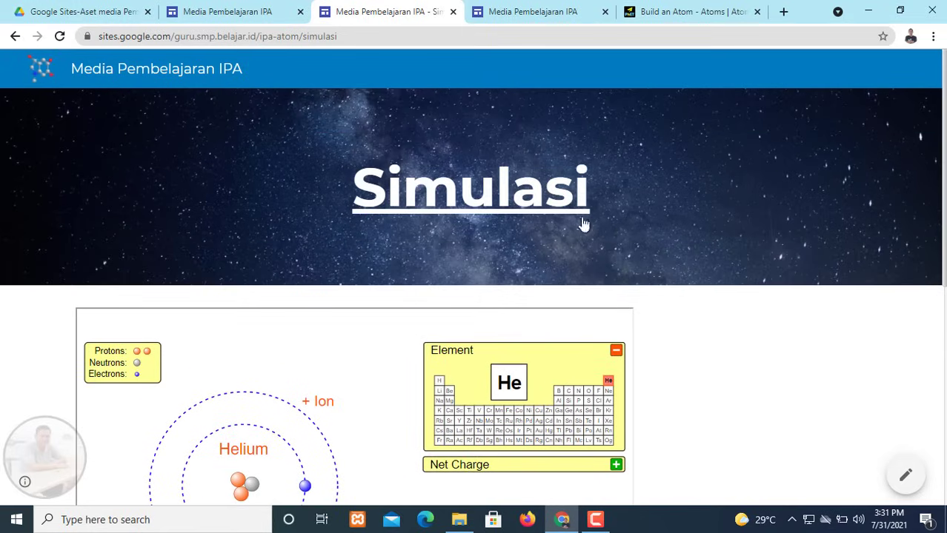
{"action": "left_click", "coordinate": [504, 204]}
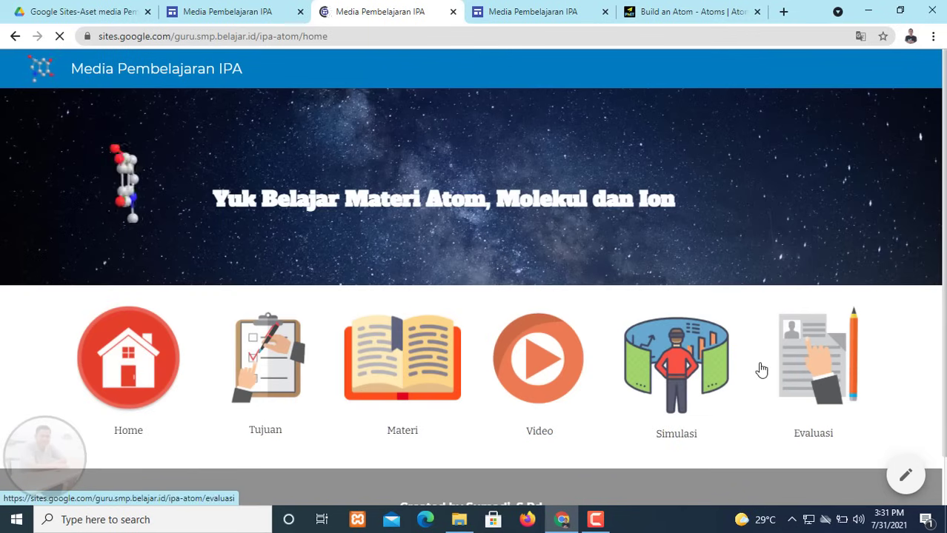
- Open the Evaluasi page, examine the embedded question form and the form responses sheet, and return to Home
{"action": "left_click", "coordinate": [799, 368]}
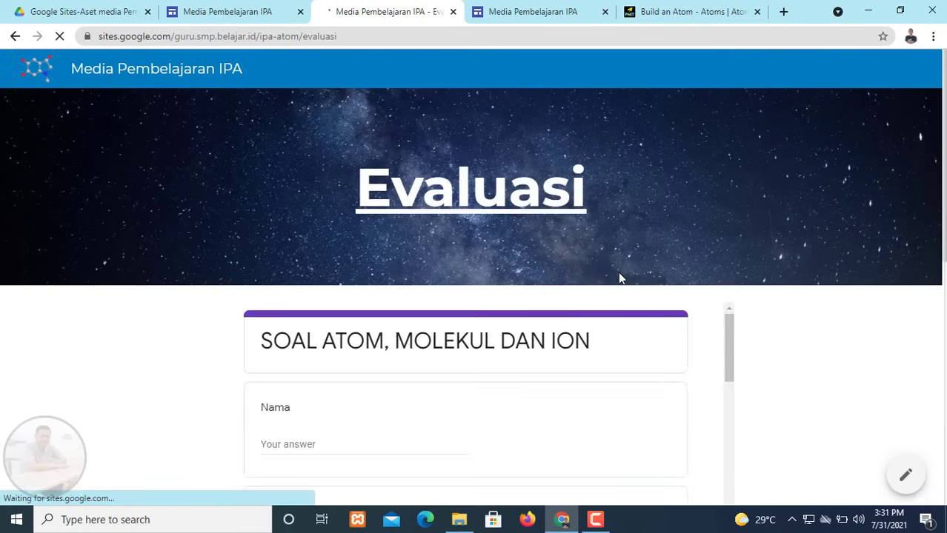
{"action": "scroll", "coordinate": [619, 274], "scroll_direction": "down", "scroll_amount": 4}
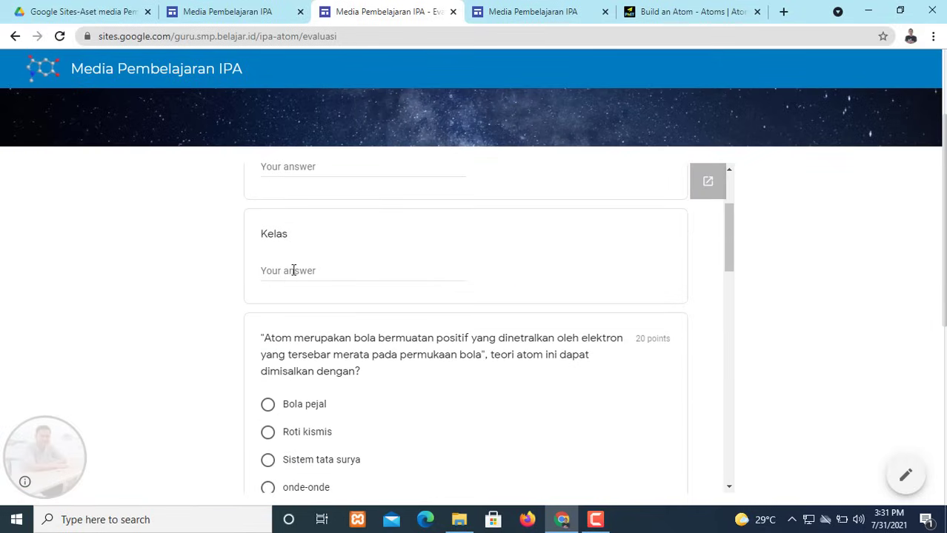
{"action": "scroll", "coordinate": [312, 296], "scroll_direction": "down", "scroll_amount": 1}
{"action": "scroll", "coordinate": [325, 310], "scroll_direction": "down", "scroll_amount": 2}
{"action": "scroll", "coordinate": [338, 292], "scroll_direction": "up", "scroll_amount": 1}
{"action": "scroll", "coordinate": [338, 291], "scroll_direction": "down", "scroll_amount": 4}
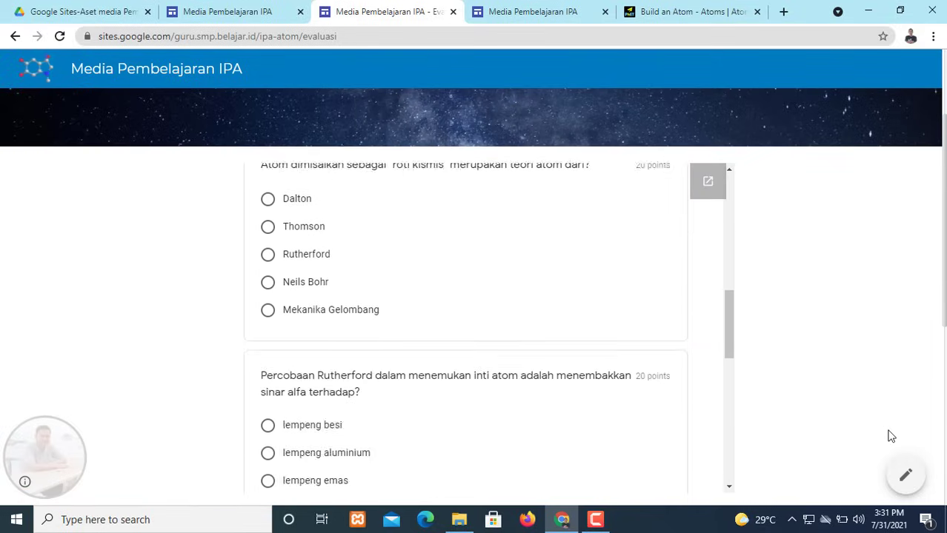
{"action": "scroll", "coordinate": [891, 436], "scroll_direction": "down", "scroll_amount": 5}
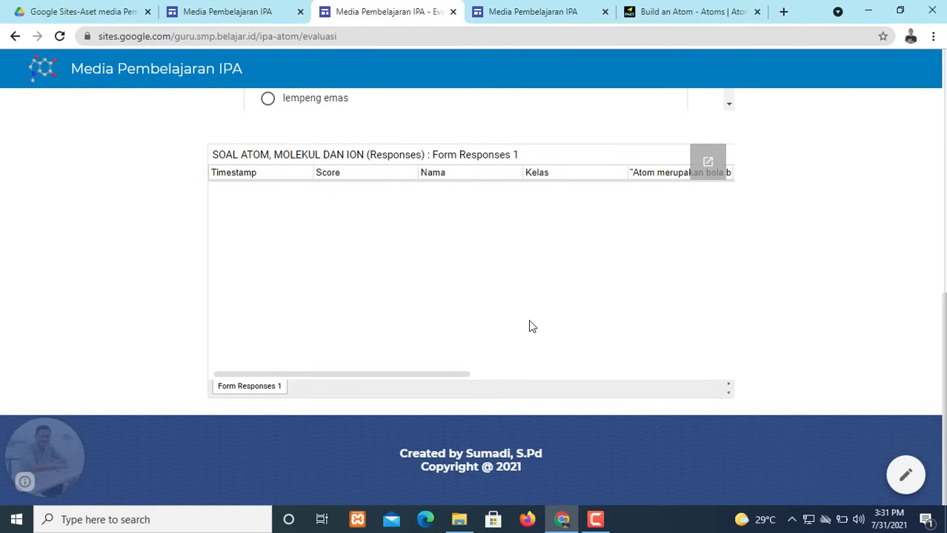
{"action": "scroll", "coordinate": [556, 327], "scroll_direction": "up", "scroll_amount": 5}
{"action": "scroll", "coordinate": [583, 330], "scroll_direction": "up", "scroll_amount": 3}
{"action": "scroll", "coordinate": [913, 338], "scroll_direction": "up", "scroll_amount": 3}
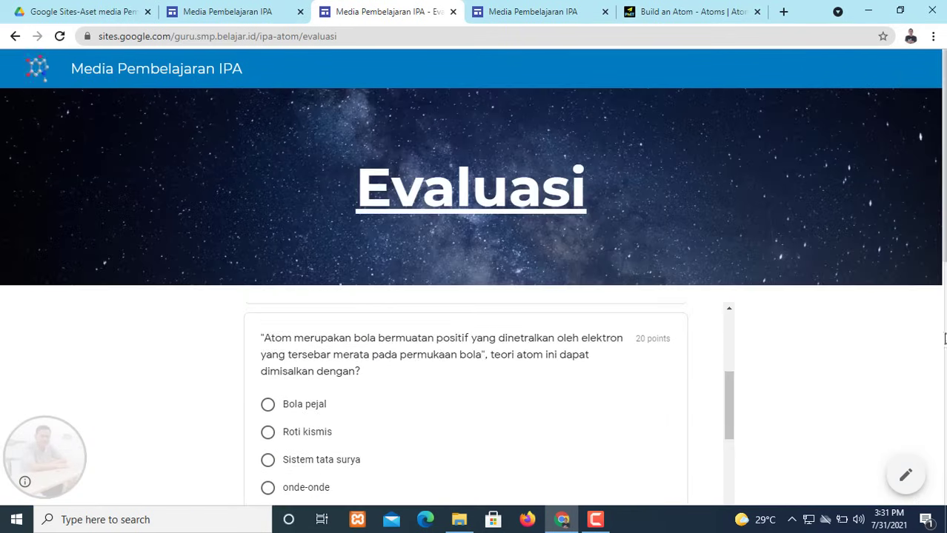
{"action": "left_click", "coordinate": [548, 203]}
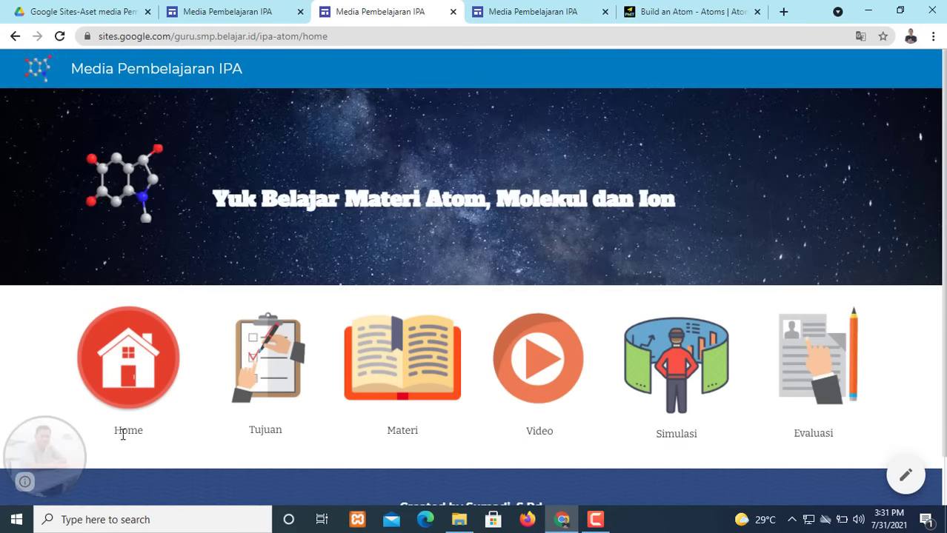
- Copy the published Home page's address and link the Home icon image in the site editor to it
{"action": "left_click_drag", "start_coordinate": [328, 36], "coordinate": [94, 31]}
{"action": "key", "text": "ctrl+c"}
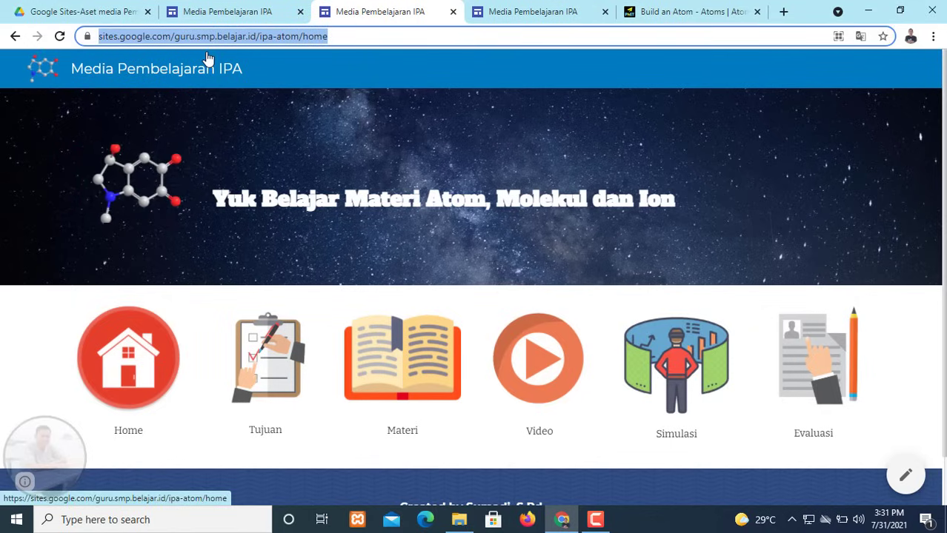
{"action": "left_click", "coordinate": [228, 10]}
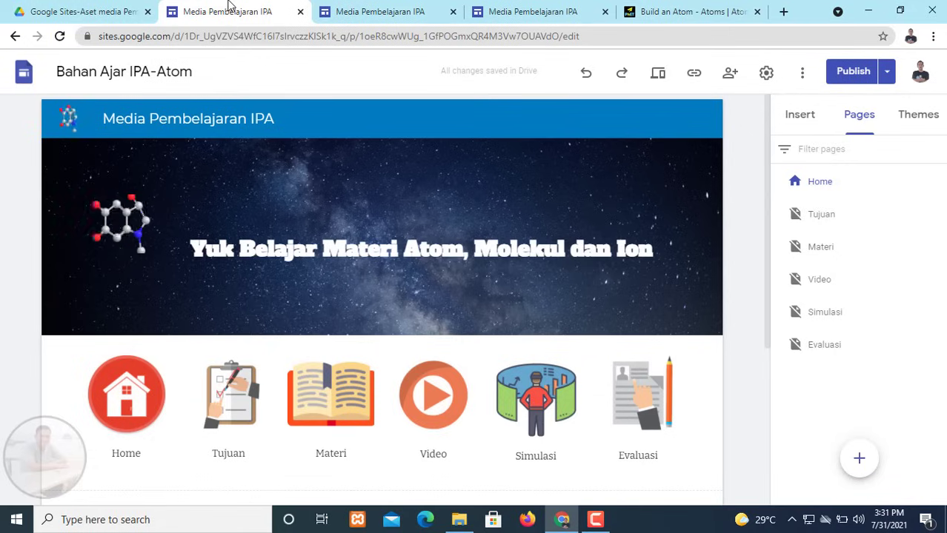
{"action": "left_click", "coordinate": [125, 387]}
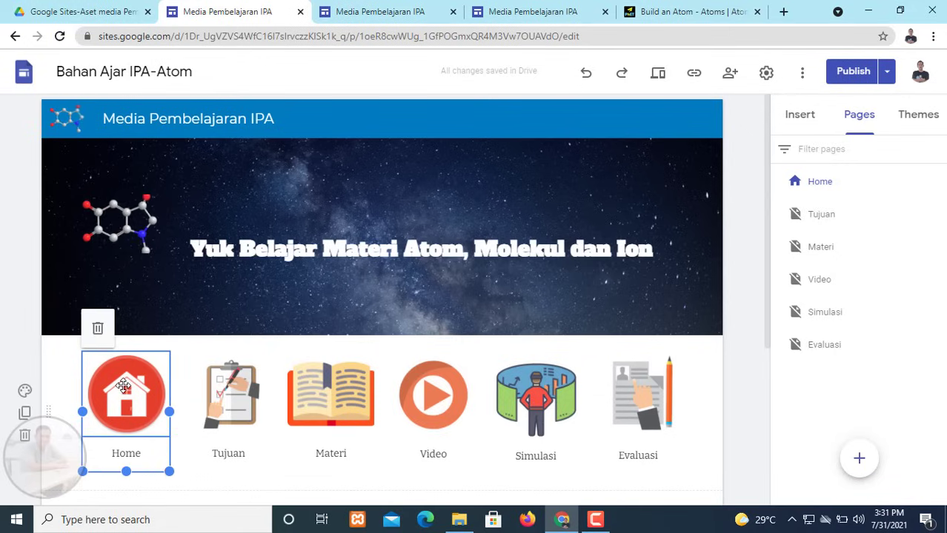
{"action": "left_click", "coordinate": [165, 329]}
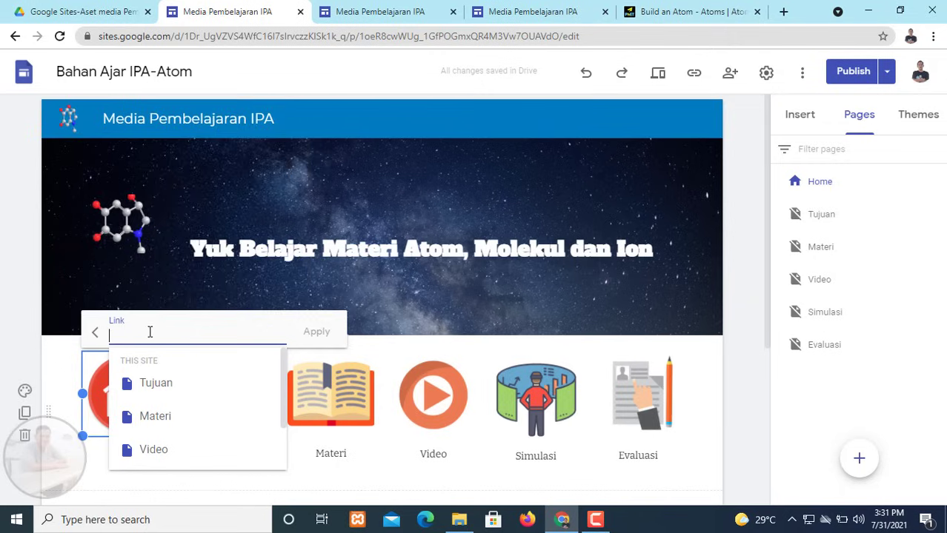
{"action": "right_click", "coordinate": [149, 332]}
{"action": "left_click", "coordinate": [194, 237]}
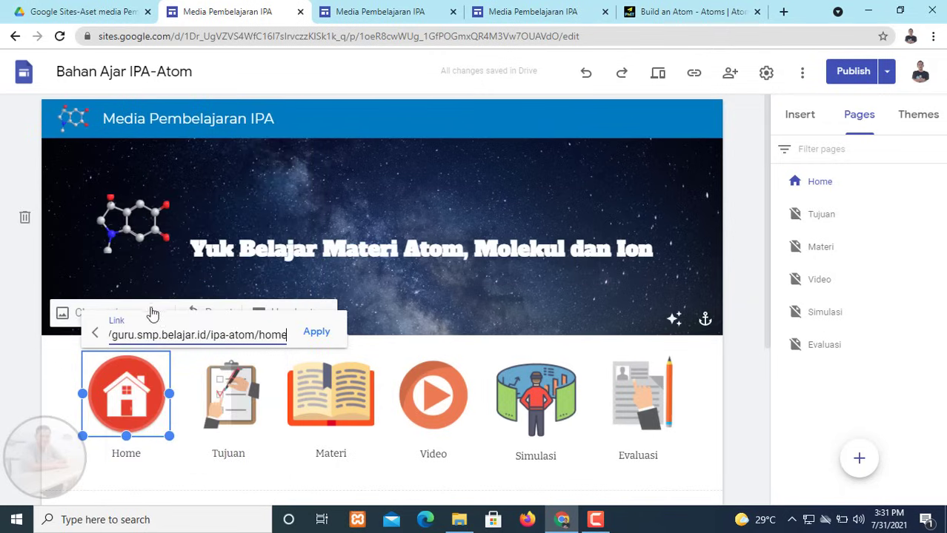
{"action": "left_click", "coordinate": [316, 335]}
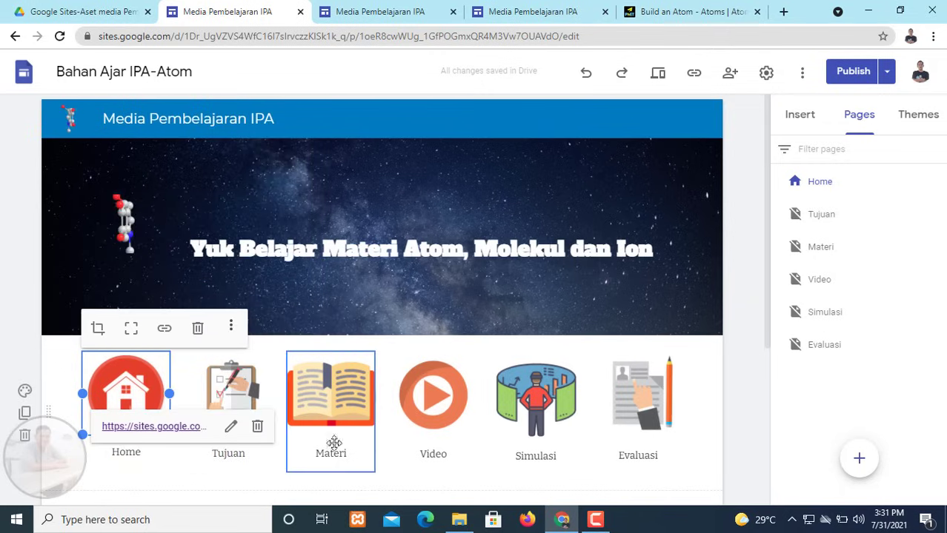
{"action": "left_click", "coordinate": [390, 485]}
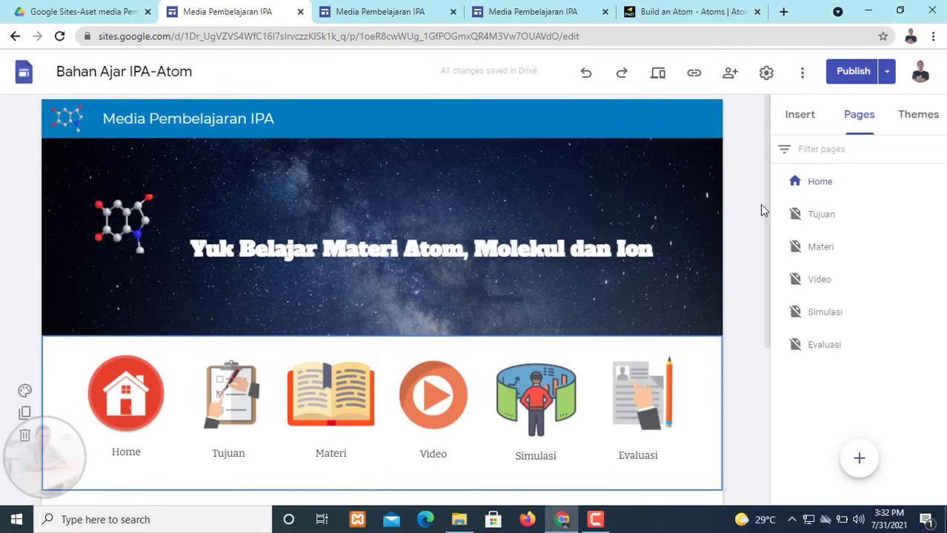
- Publish the reviewed Home page changes and copy the published site link
{"action": "left_click", "coordinate": [852, 72]}
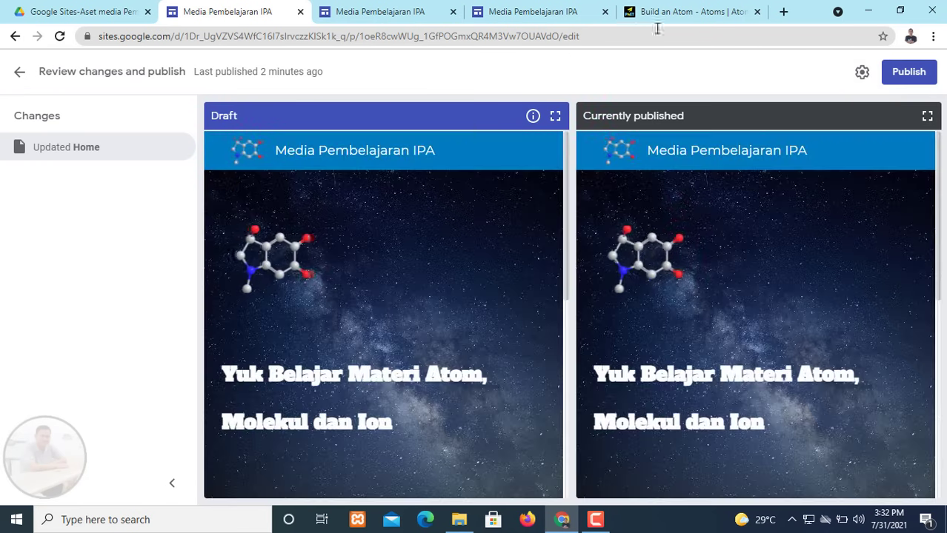
{"action": "left_click", "coordinate": [916, 74]}
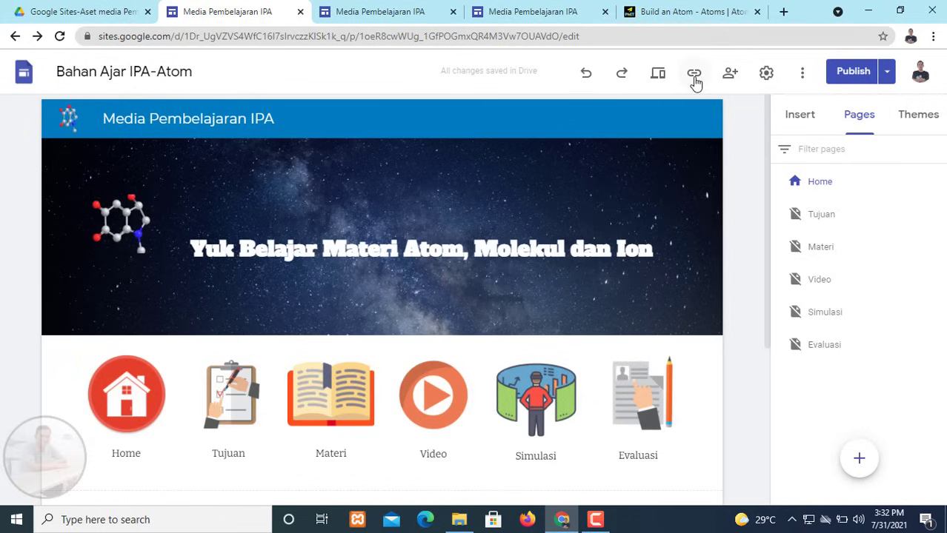
{"action": "left_click", "coordinate": [694, 76]}
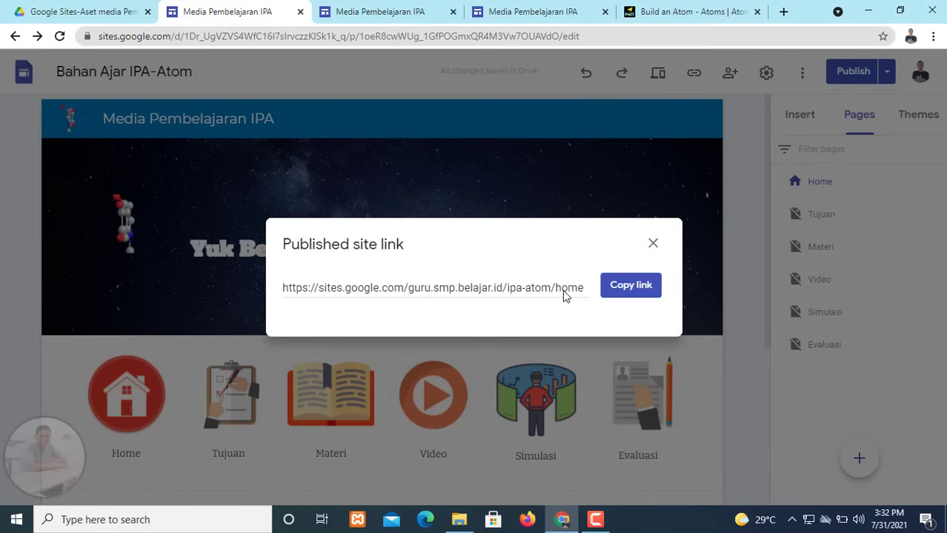
{"action": "left_click", "coordinate": [627, 286]}
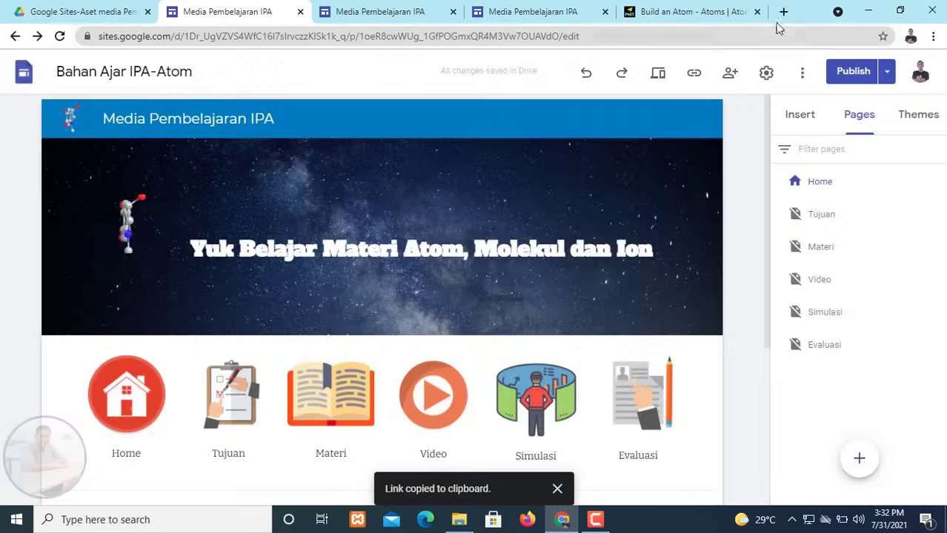
- Open the copied published site link in a new browser tab to view the live Home page
{"action": "left_click", "coordinate": [783, 12]}
{"action": "left_click", "coordinate": [325, 36]}
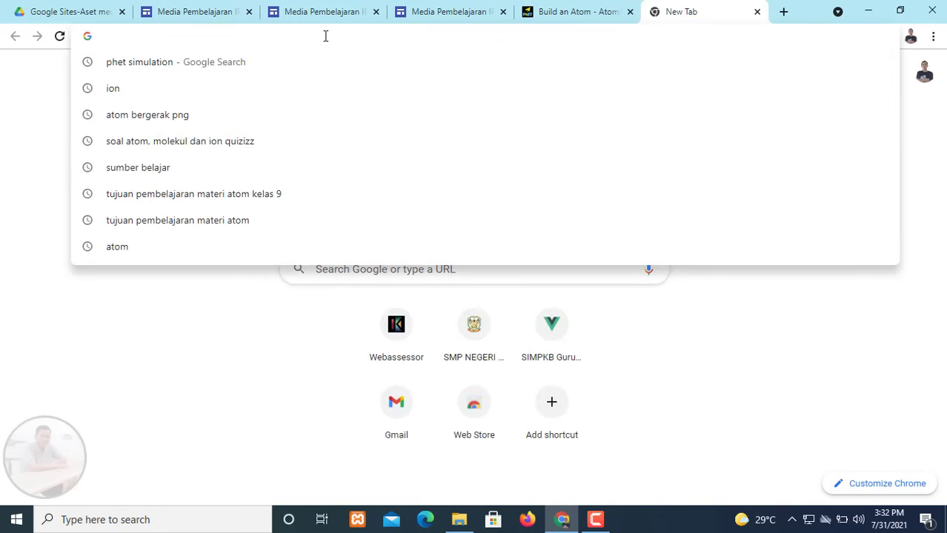
{"action": "right_click", "coordinate": [326, 35]}
{"action": "left_click", "coordinate": [397, 144]}
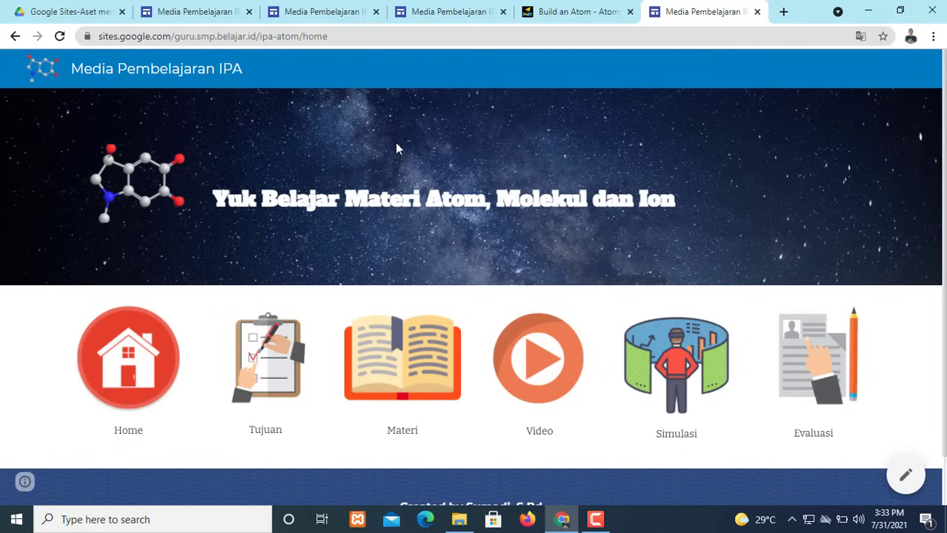
{"action": "left_click", "coordinate": [595, 519]}
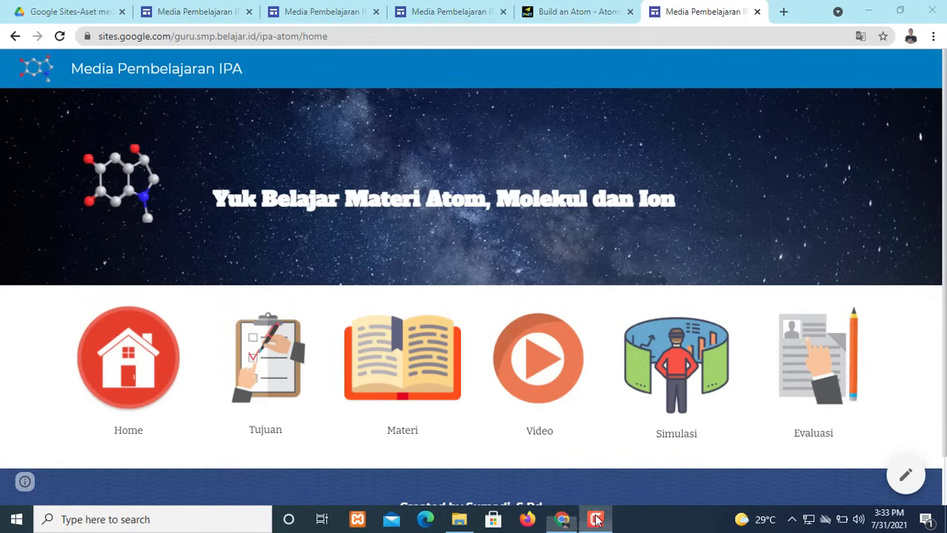